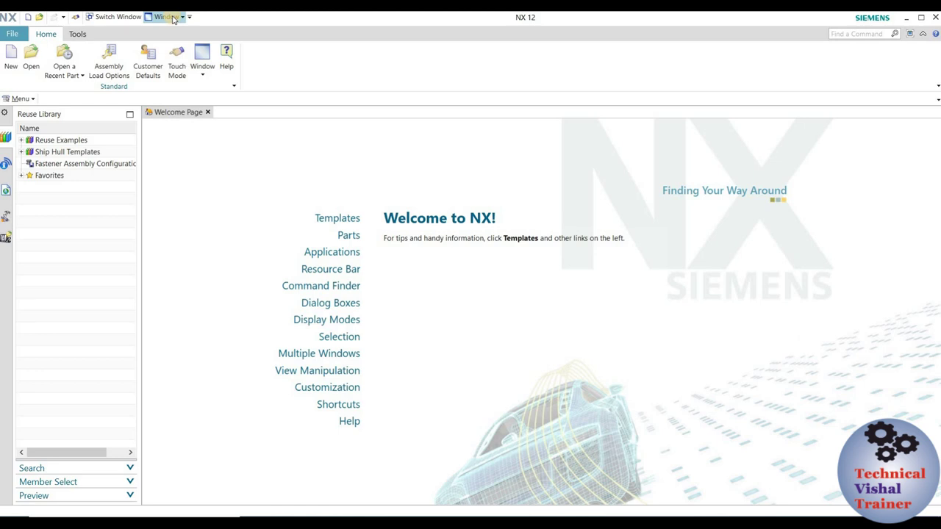
Step: Browse the File and Tools ribbon tabs, then return to the Home tab
{"action": "left_click", "coordinate": [12, 35]}
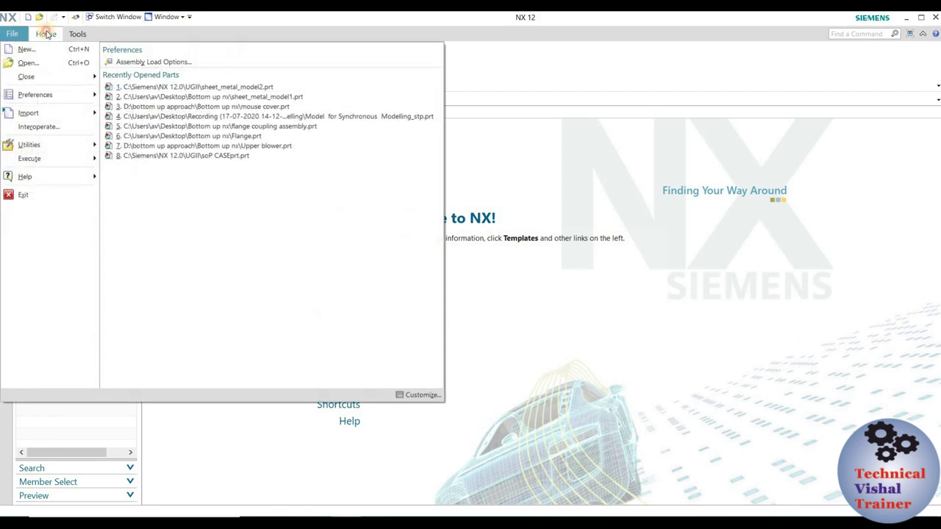
{"action": "left_click", "coordinate": [44, 34]}
{"action": "left_click", "coordinate": [42, 35]}
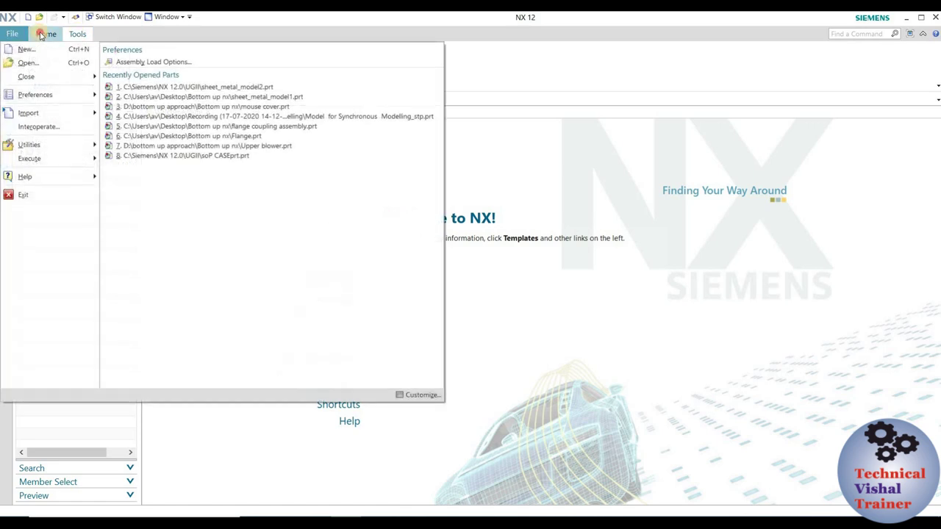
{"action": "left_click", "coordinate": [79, 33]}
{"action": "left_click", "coordinate": [12, 33]}
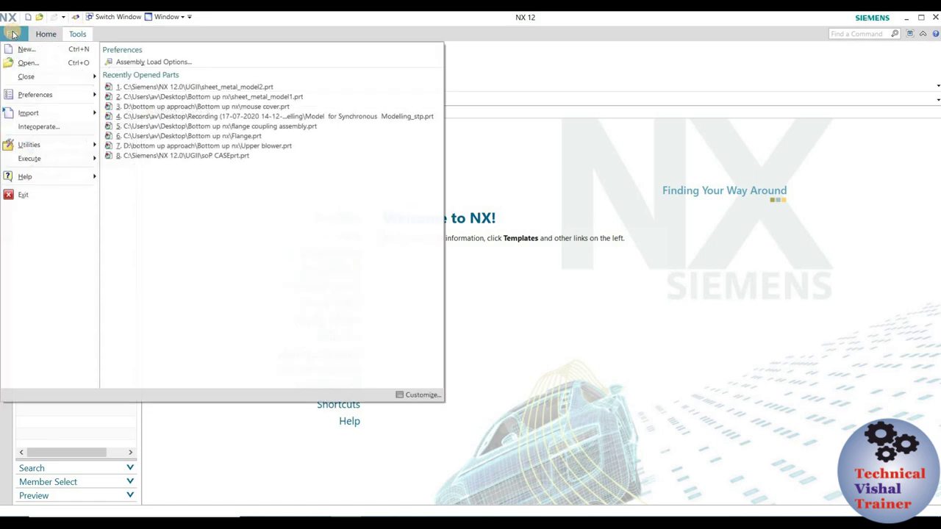
{"action": "left_click", "coordinate": [42, 34]}
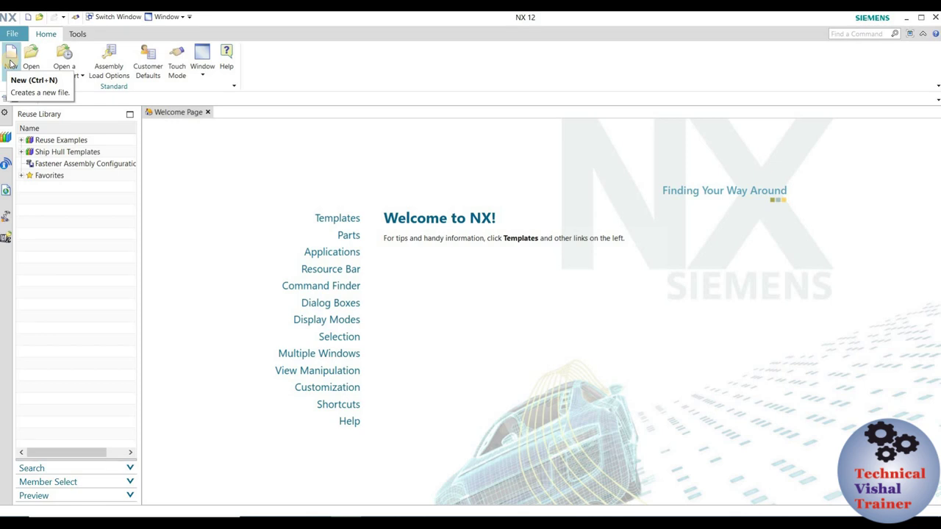
Step: Start a new part, trying Inches but leaving the units at Millimeters
{"action": "left_click", "coordinate": [10, 64]}
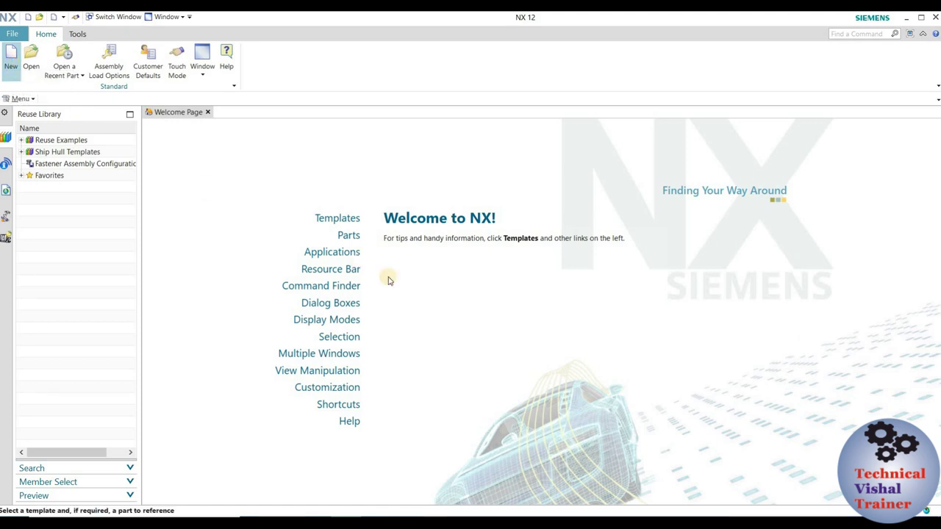
{"action": "left_click", "coordinate": [478, 127]}
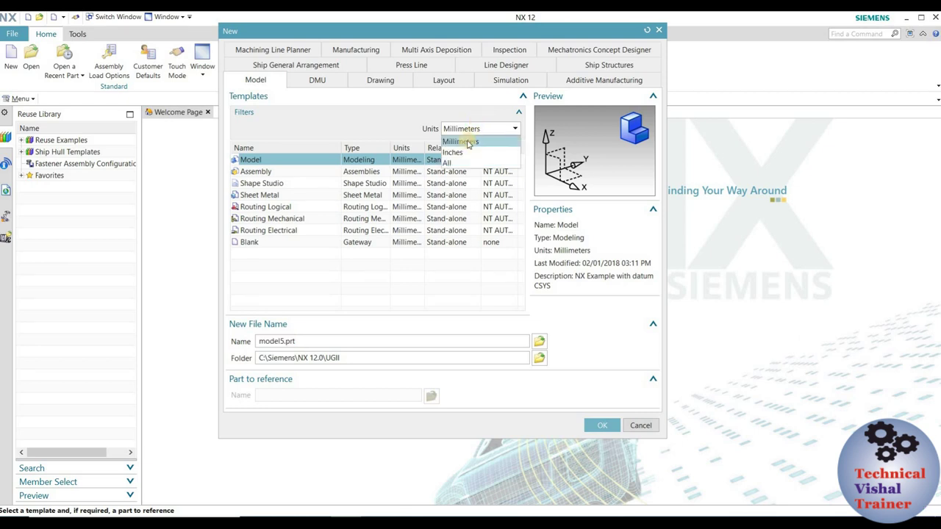
{"action": "left_click", "coordinate": [466, 140]}
{"action": "left_click", "coordinate": [466, 129]}
{"action": "left_click", "coordinate": [457, 151]}
{"action": "left_click", "coordinate": [471, 129]}
{"action": "left_click", "coordinate": [461, 141]}
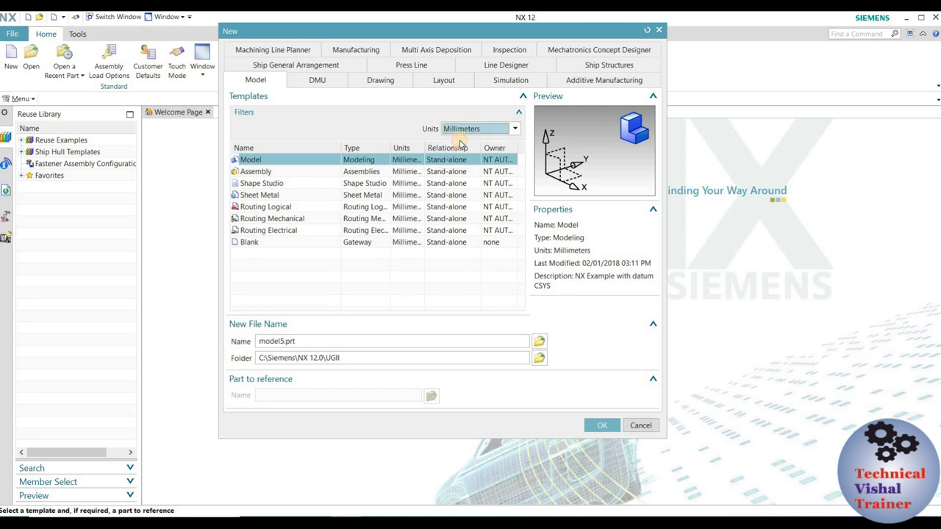
Step: Preview the Assembly and Sheet Metal templates, then settle on the Model template
{"action": "left_click", "coordinate": [248, 160]}
{"action": "left_click", "coordinate": [259, 171]}
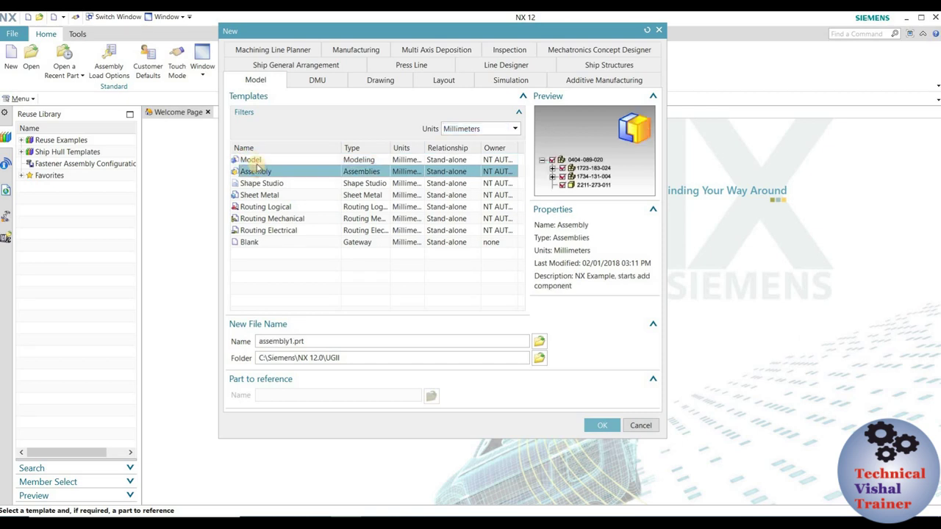
{"action": "left_click", "coordinate": [268, 195]}
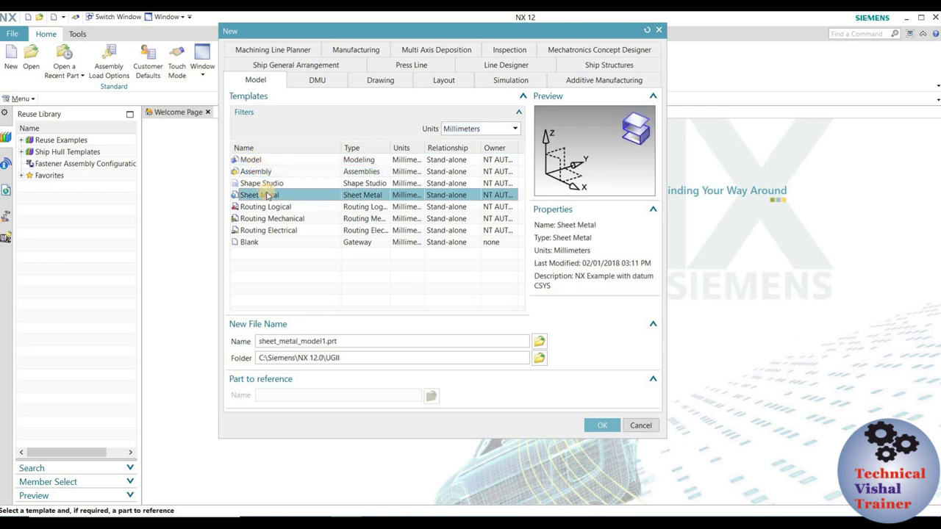
{"action": "left_click", "coordinate": [249, 161]}
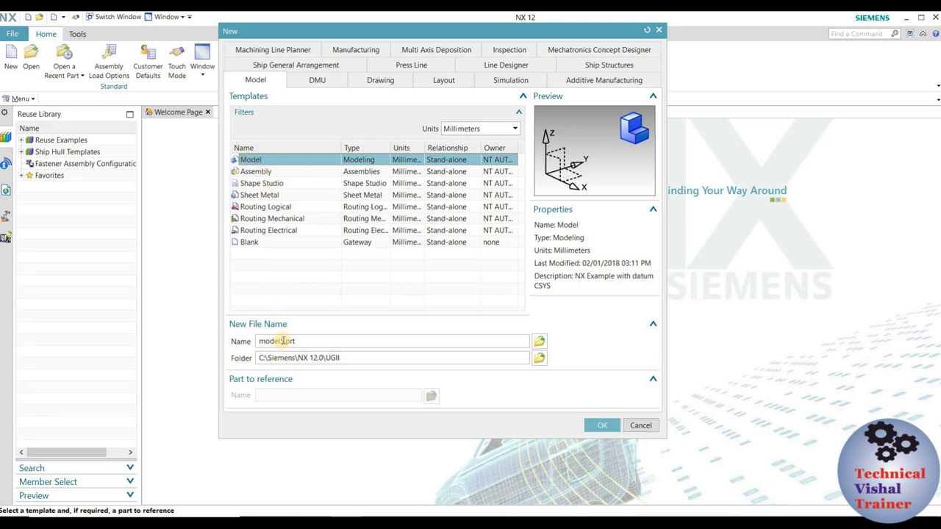
Step: Rename the new part to sketcher.prt and check the save folder C:\Siemens\NX 12.0\UGII
{"action": "left_click_drag", "start_coordinate": [283, 341], "coordinate": [244, 342]}
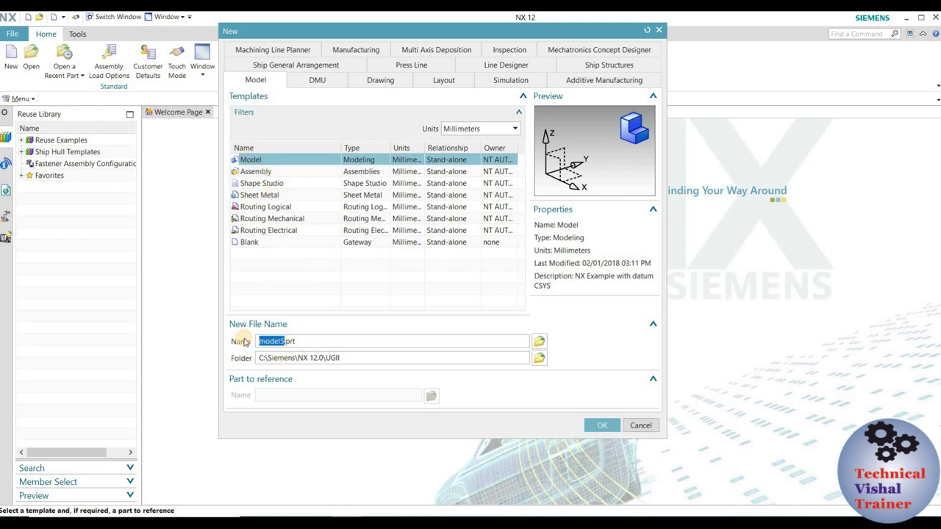
{"action": "type", "text": "sketcher"}
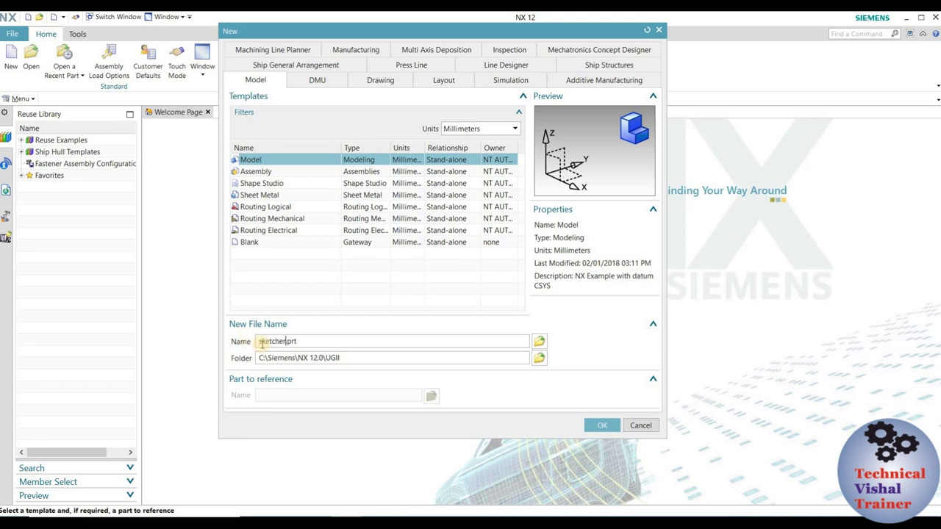
{"action": "left_click_drag", "start_coordinate": [298, 341], "coordinate": [288, 341]}
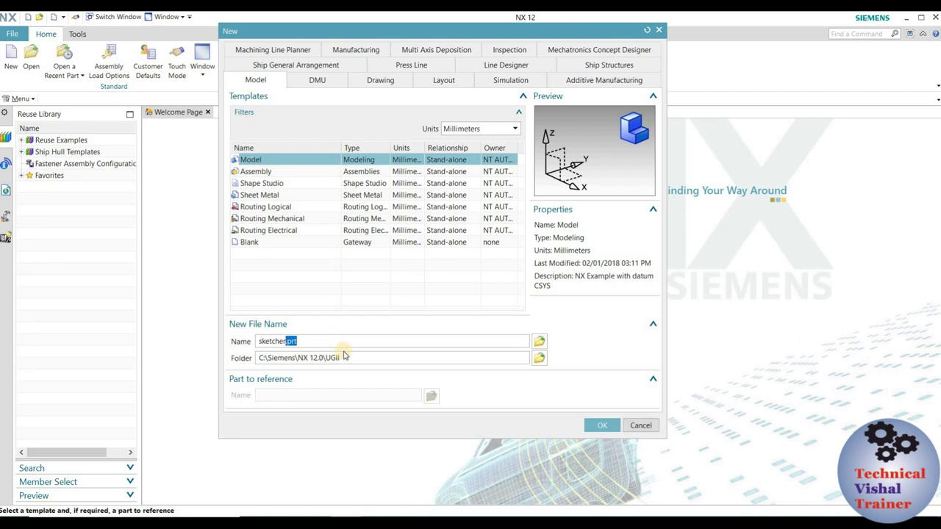
{"action": "left_click_drag", "start_coordinate": [346, 358], "coordinate": [225, 352]}
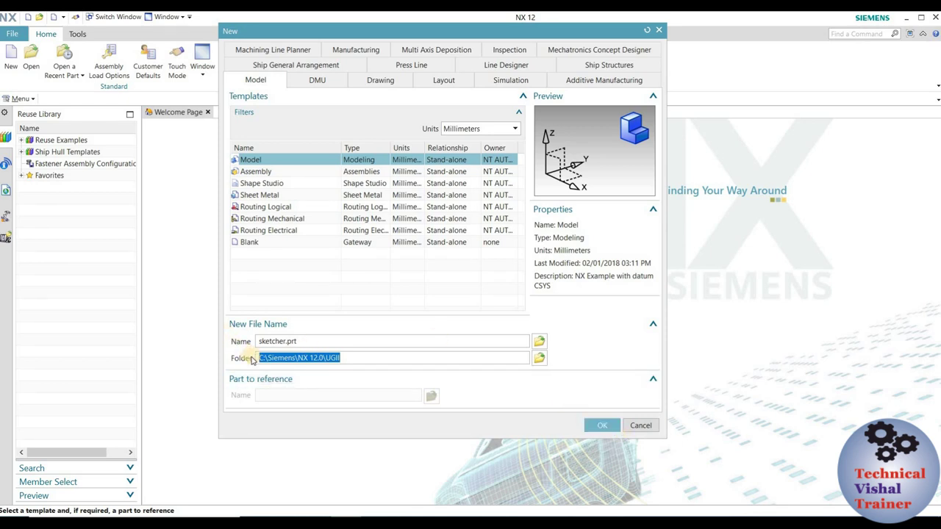
{"action": "left_click", "coordinate": [541, 359]}
Step: Recheck Millimeters, Model template, name and folder, then create sketcher.prt
{"action": "left_click", "coordinate": [465, 127]}
{"action": "left_click", "coordinate": [467, 142]}
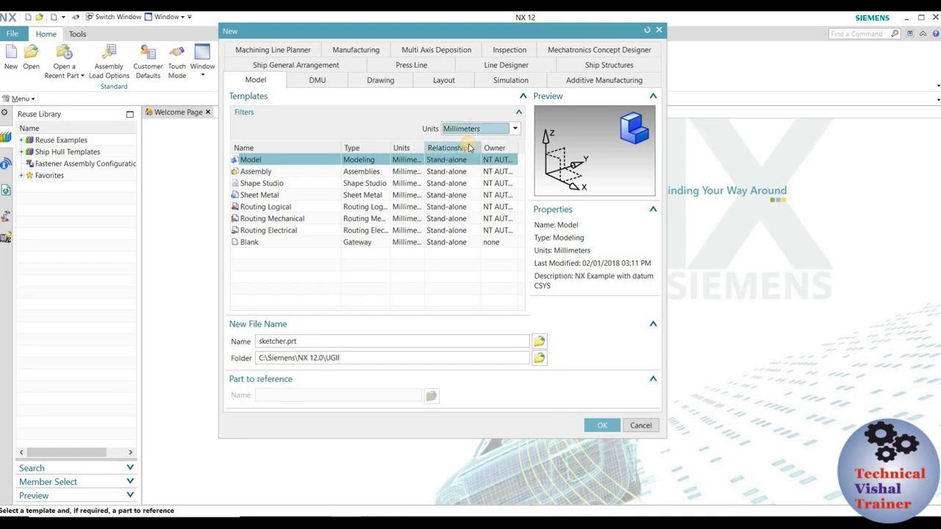
{"action": "left_click", "coordinate": [250, 159]}
{"action": "left_click_drag", "start_coordinate": [286, 341], "coordinate": [252, 351]}
{"action": "left_click_drag", "start_coordinate": [343, 358], "coordinate": [223, 360]}
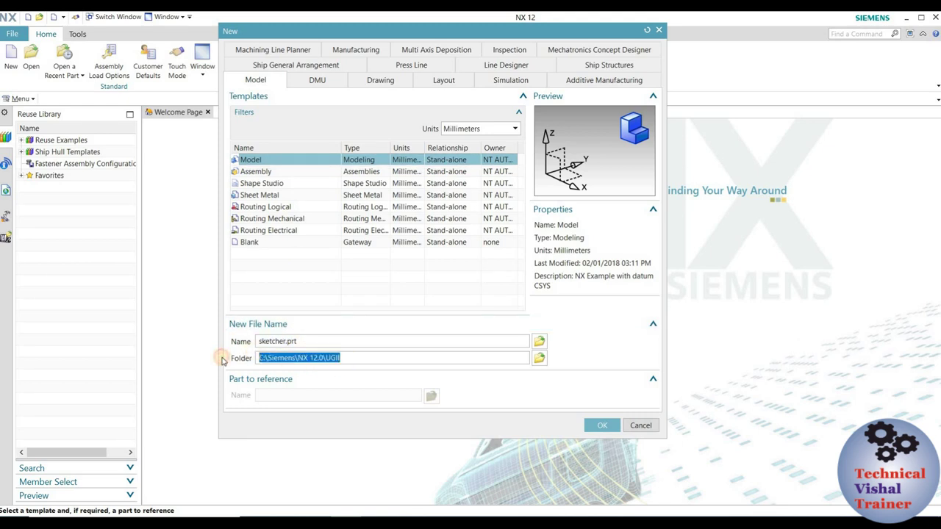
{"action": "left_click", "coordinate": [605, 426]}
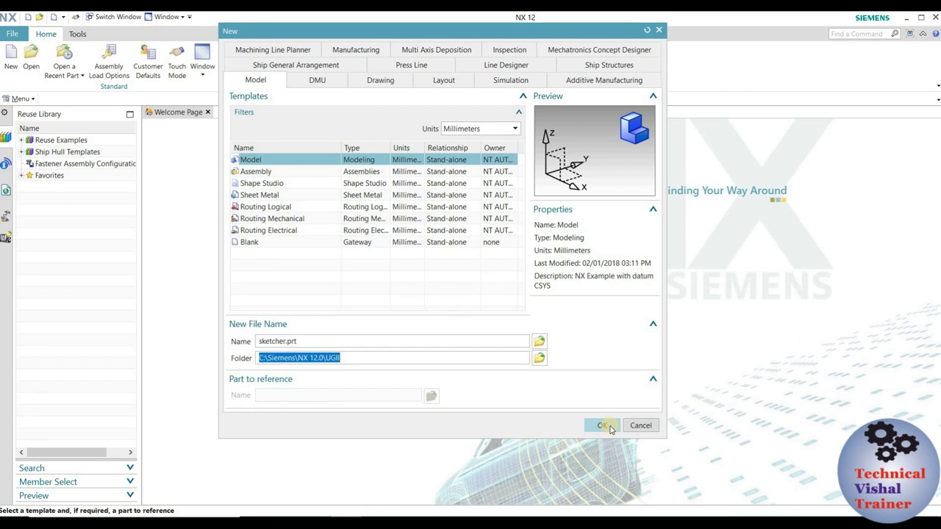
{"action": "left_click", "coordinate": [610, 428]}
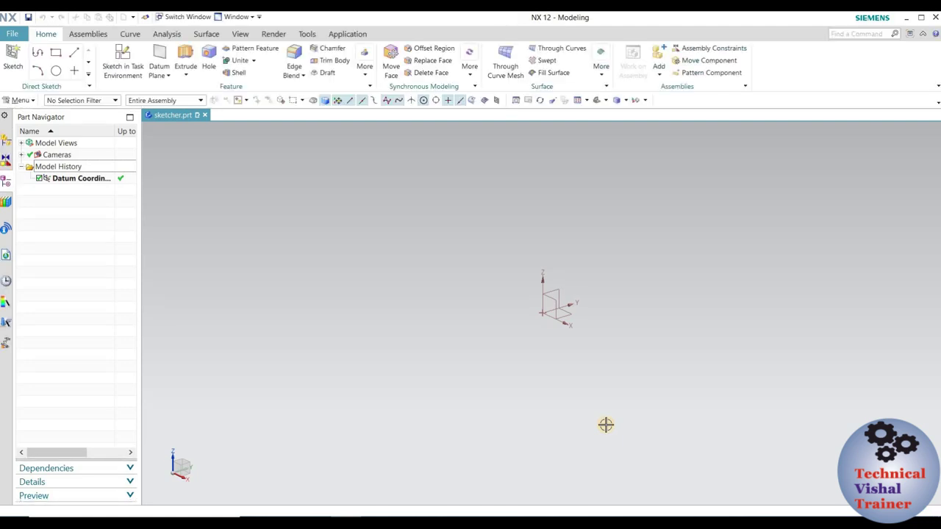
Step: Orbit the view around the datum coordinate system and bring up the Home tab's datum feature list
{"action": "mouse_move", "coordinate": [561, 232]}
{"action": "middle_mouse_down"}
{"action": "mouse_move", "coordinate": [541, 284]}
{"action": "mouse_move", "coordinate": [558, 256]}
{"action": "mouse_move", "coordinate": [591, 263]}
{"action": "mouse_move", "coordinate": [588, 272]}
{"action": "middle_mouse_up"}
{"action": "left_click", "coordinate": [167, 75]}
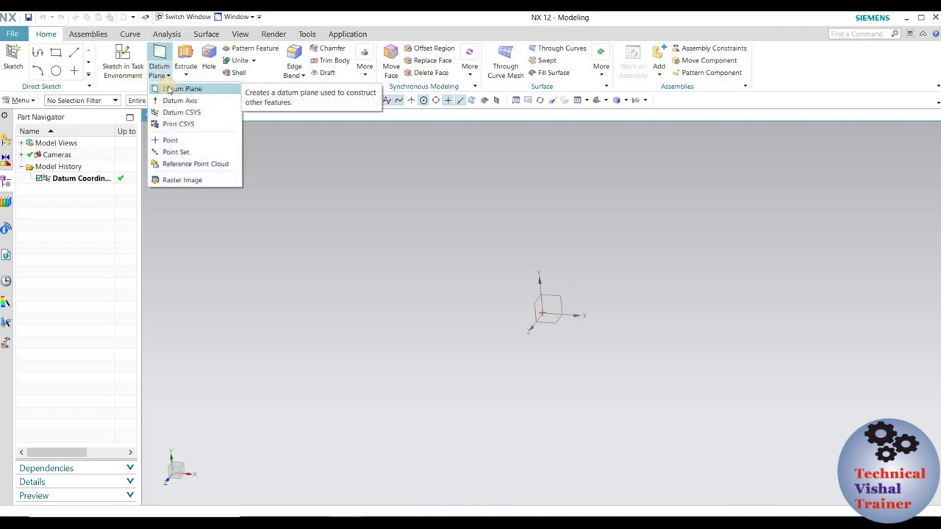
{"action": "left_click", "coordinate": [389, 204]}
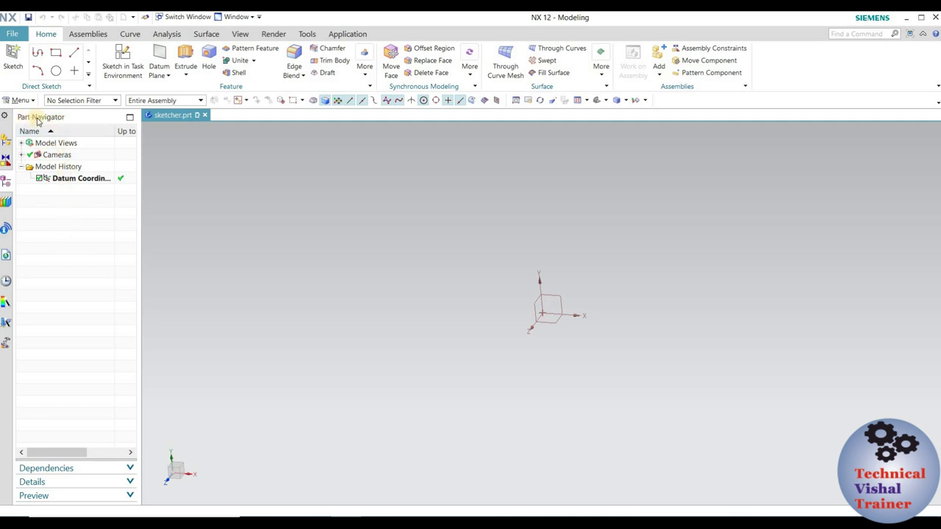
{"action": "left_click", "coordinate": [166, 75]}
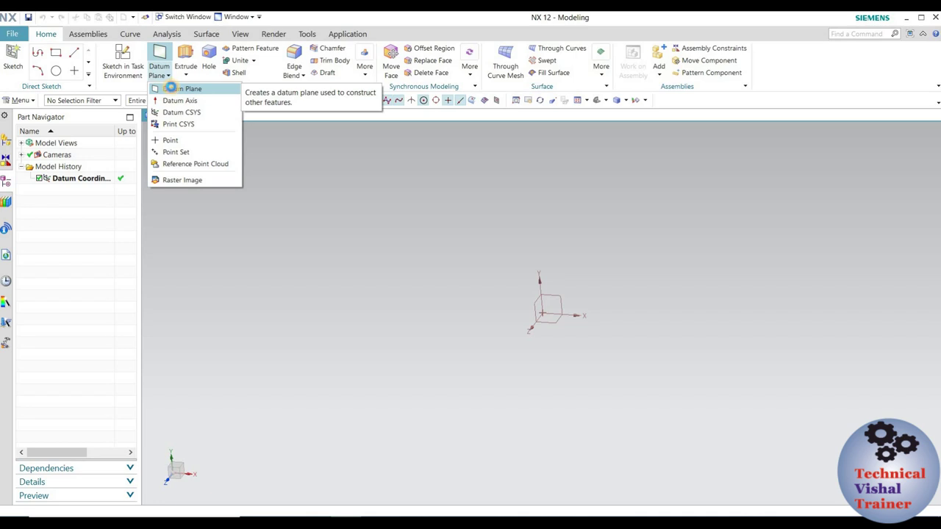
Step: Create fixed XC-YC, YC-ZC and XC-ZC datum planes through the origin, then cancel the dialog
{"action": "left_click", "coordinate": [170, 89]}
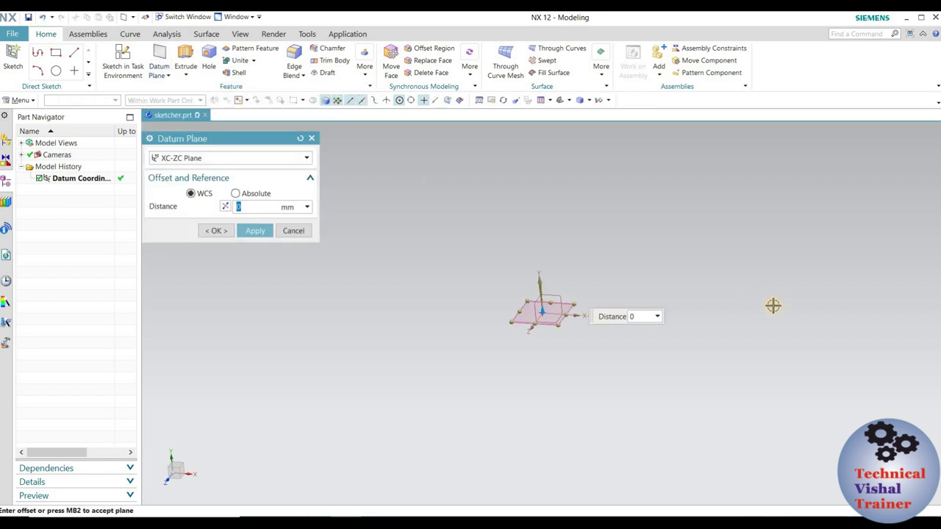
{"action": "left_click", "coordinate": [192, 159]}
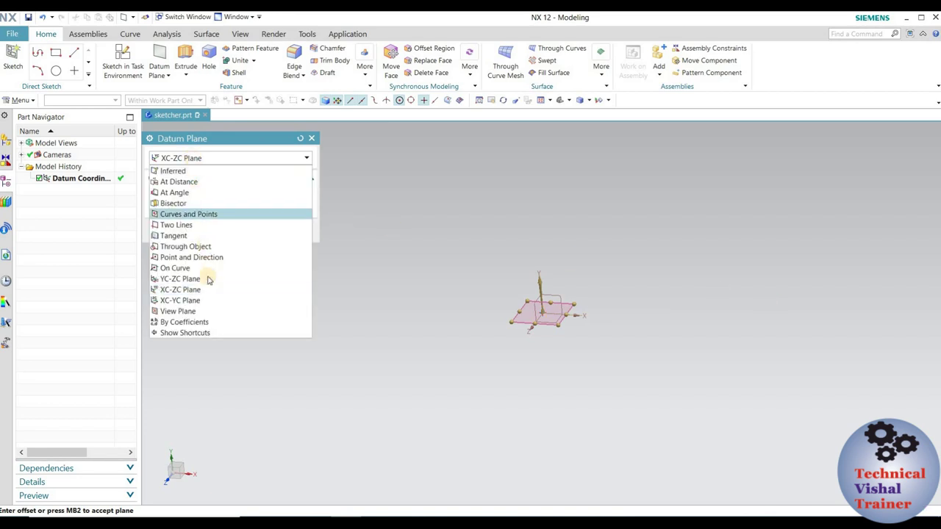
{"action": "left_click", "coordinate": [208, 301]}
{"action": "left_click", "coordinate": [255, 231]}
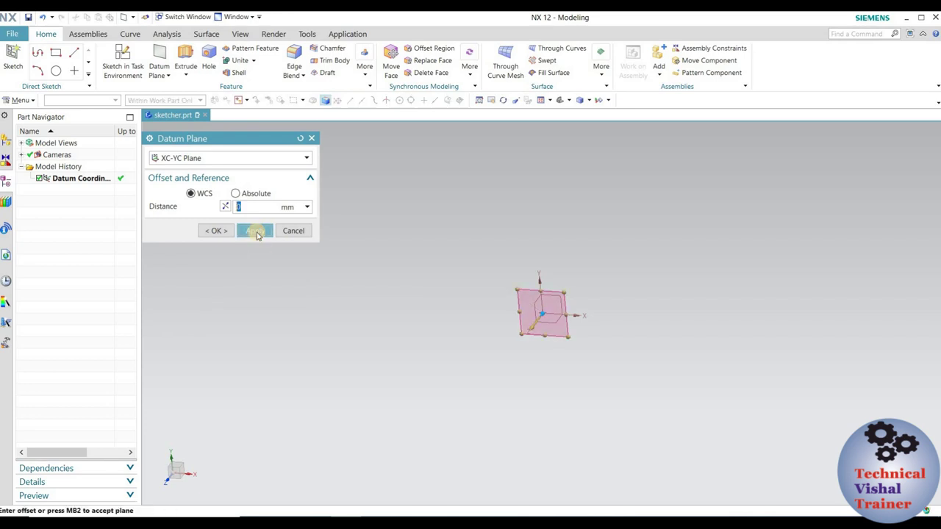
{"action": "left_click", "coordinate": [220, 159]}
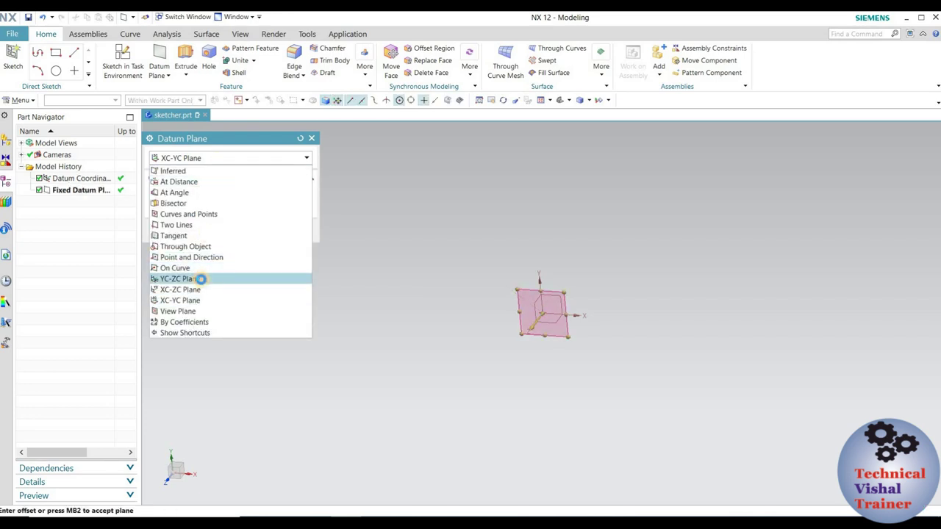
{"action": "left_click", "coordinate": [200, 280]}
{"action": "left_click", "coordinate": [258, 232]}
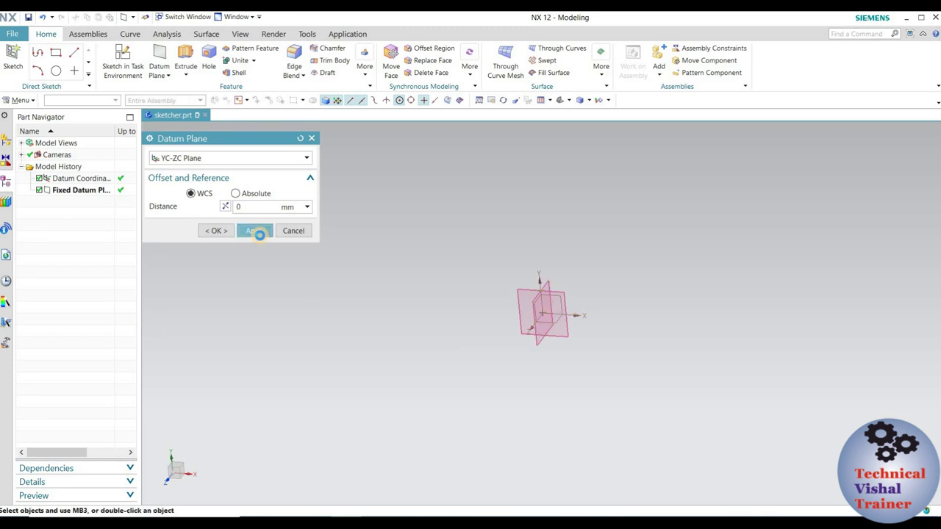
{"action": "left_click", "coordinate": [219, 157]}
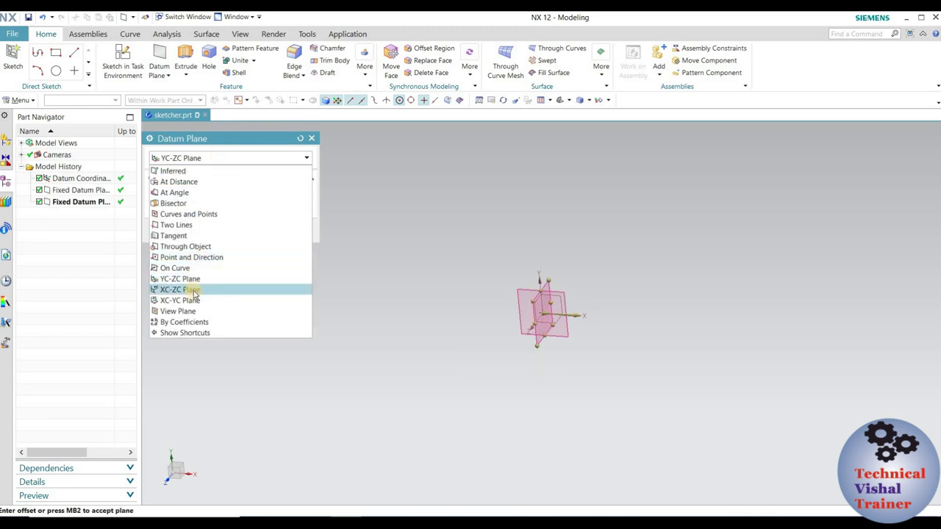
{"action": "left_click", "coordinate": [195, 290]}
{"action": "left_click", "coordinate": [255, 230]}
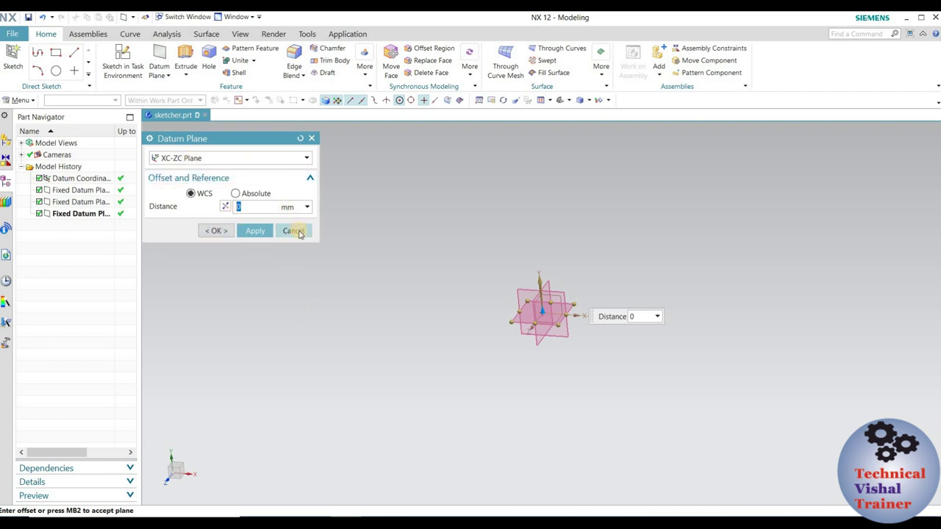
{"action": "left_click", "coordinate": [293, 230]}
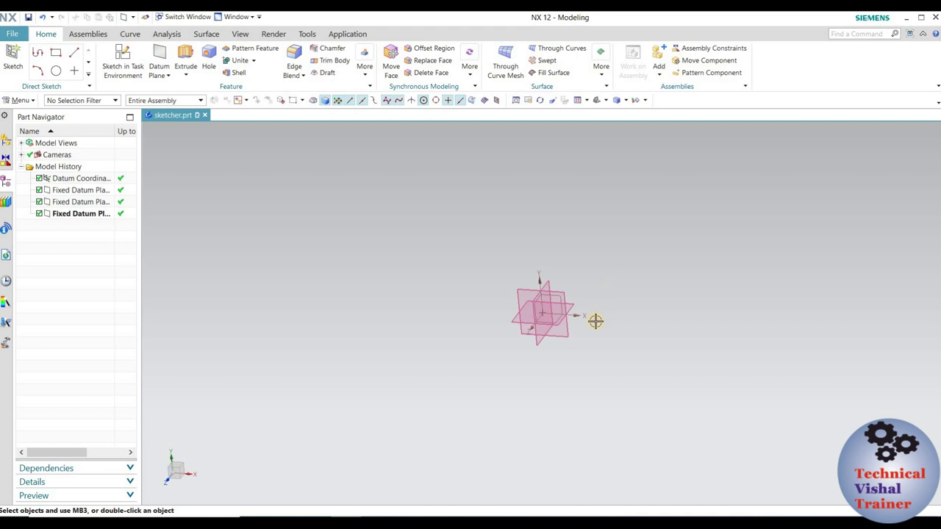
{"action": "scroll", "coordinate": [597, 325], "scroll_direction": "up", "scroll_amount": 2}
{"action": "mouse_move", "coordinate": [599, 328]}
{"action": "middle_mouse_down"}
{"action": "mouse_move", "coordinate": [622, 302]}
{"action": "mouse_move", "coordinate": [599, 315]}
{"action": "mouse_move", "coordinate": [607, 330]}
{"action": "mouse_move", "coordinate": [578, 294]}
{"action": "mouse_move", "coordinate": [594, 287]}
{"action": "mouse_move", "coordinate": [609, 306]}
{"action": "mouse_move", "coordinate": [583, 291]}
{"action": "mouse_move", "coordinate": [603, 296]}
{"action": "mouse_move", "coordinate": [605, 279]}
{"action": "mouse_move", "coordinate": [592, 286]}
{"action": "mouse_move", "coordinate": [603, 294]}
{"action": "mouse_move", "coordinate": [600, 275]}
{"action": "mouse_move", "coordinate": [639, 301]}
{"action": "mouse_move", "coordinate": [662, 375]}
{"action": "mouse_move", "coordinate": [654, 387]}
{"action": "mouse_move", "coordinate": [719, 371]}
{"action": "mouse_move", "coordinate": [613, 343]}
{"action": "mouse_move", "coordinate": [510, 332]}
{"action": "mouse_move", "coordinate": [599, 367]}
{"action": "mouse_move", "coordinate": [590, 328]}
{"action": "mouse_move", "coordinate": [559, 311]}
{"action": "mouse_move", "coordinate": [571, 309]}
{"action": "mouse_move", "coordinate": [566, 321]}
{"action": "middle_mouse_up"}
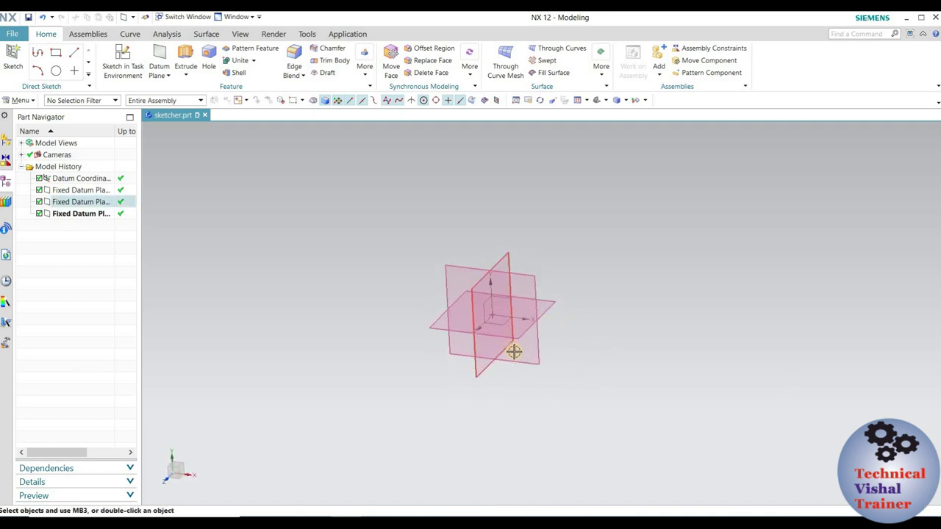
{"action": "scroll", "coordinate": [514, 352], "scroll_direction": "down", "scroll_amount": 5}
{"action": "mouse_move", "coordinate": [517, 372]}
{"action": "middle_mouse_down"}
{"action": "mouse_move", "coordinate": [552, 359]}
{"action": "mouse_move", "coordinate": [525, 370]}
{"action": "mouse_move", "coordinate": [515, 401]}
{"action": "middle_mouse_up"}
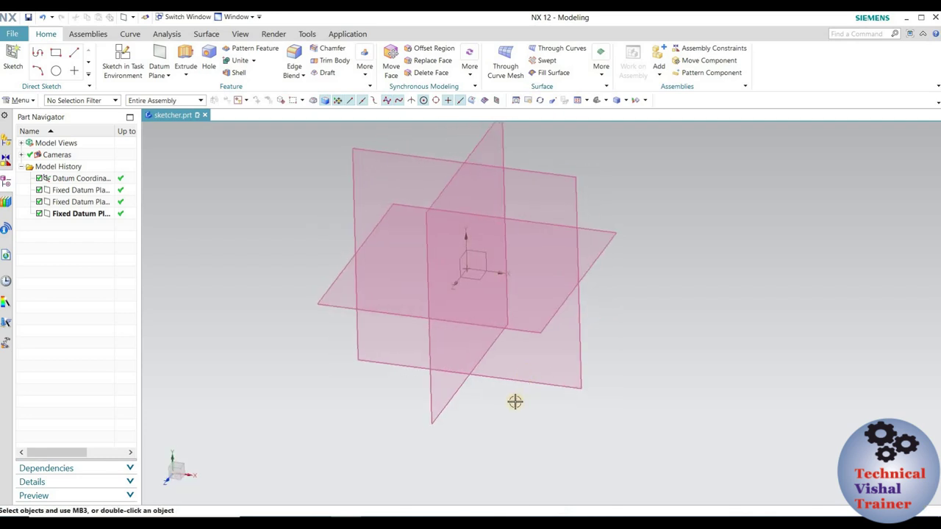
{"action": "scroll", "coordinate": [515, 402], "scroll_direction": "up", "scroll_amount": 3}
{"action": "scroll", "coordinate": [523, 306], "scroll_direction": "down", "scroll_amount": 4}
{"action": "scroll", "coordinate": [523, 306], "scroll_direction": "up", "scroll_amount": 4}
{"action": "scroll", "coordinate": [522, 307], "scroll_direction": "down", "scroll_amount": 4}
{"action": "scroll", "coordinate": [523, 307], "scroll_direction": "up", "scroll_amount": 4}
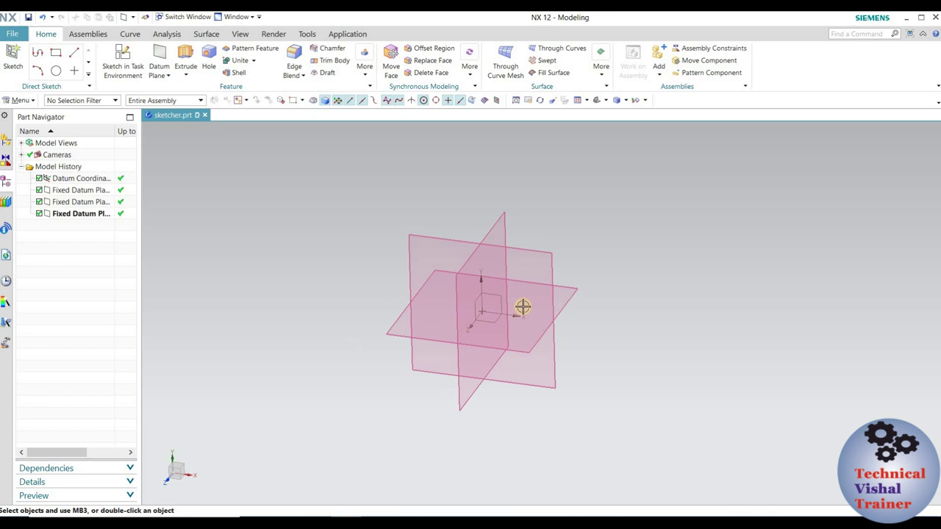
{"action": "mouse_move", "coordinate": [567, 268]}
{"action": "middle_mouse_down"}
{"action": "mouse_move", "coordinate": [586, 246]}
{"action": "mouse_move", "coordinate": [559, 277]}
{"action": "mouse_move", "coordinate": [694, 221]}
{"action": "mouse_move", "coordinate": [451, 325]}
{"action": "mouse_move", "coordinate": [520, 262]}
{"action": "mouse_move", "coordinate": [534, 287]}
{"action": "mouse_move", "coordinate": [529, 250]}
{"action": "mouse_move", "coordinate": [561, 246]}
{"action": "mouse_move", "coordinate": [529, 262]}
{"action": "middle_mouse_up"}
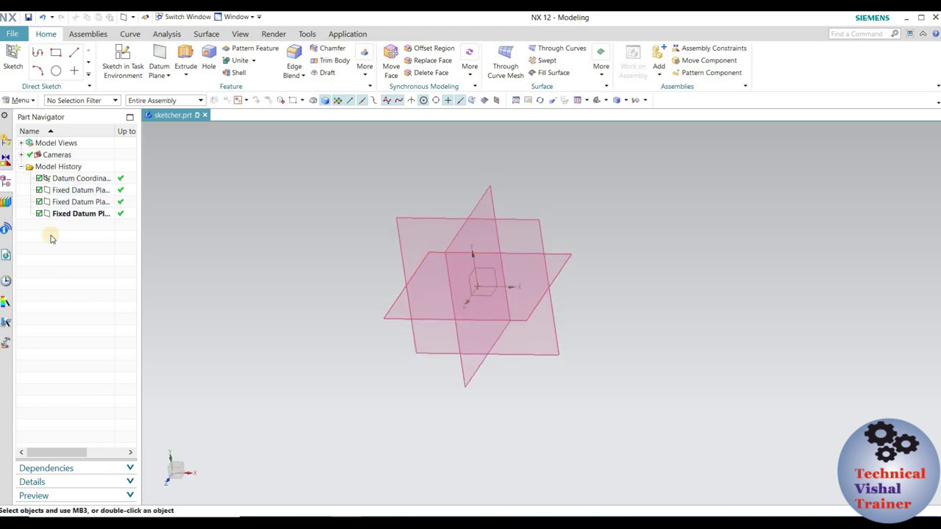
{"action": "scroll", "coordinate": [521, 258], "scroll_direction": "up", "scroll_amount": 1}
{"action": "scroll", "coordinate": [531, 271], "scroll_direction": "down", "scroll_amount": 2}
{"action": "scroll", "coordinate": [537, 280], "scroll_direction": "up", "scroll_amount": 5}
{"action": "scroll", "coordinate": [537, 280], "scroll_direction": "down", "scroll_amount": 5}
{"action": "scroll", "coordinate": [538, 279], "scroll_direction": "up", "scroll_amount": 5}
{"action": "scroll", "coordinate": [538, 280], "scroll_direction": "down", "scroll_amount": 4}
{"action": "scroll", "coordinate": [537, 280], "scroll_direction": "up", "scroll_amount": 4}
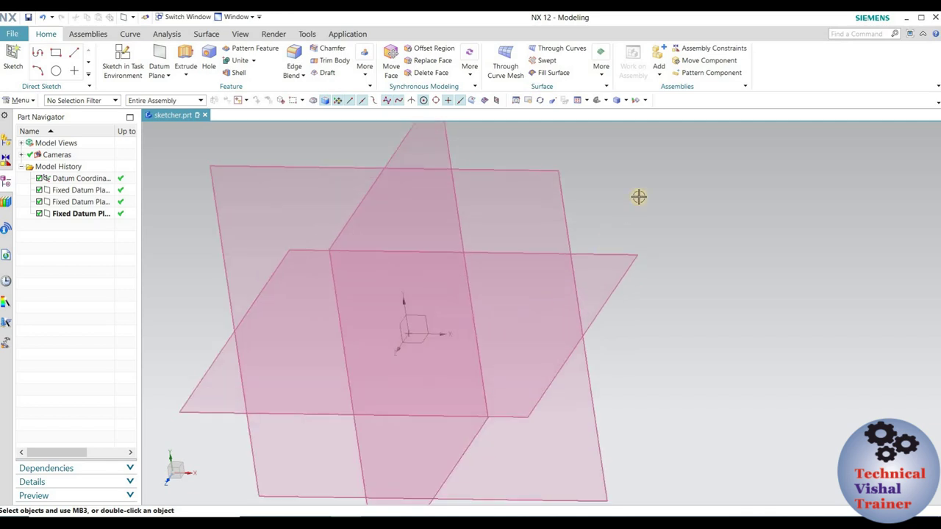
{"action": "mouse_move", "coordinate": [632, 199]}
{"action": "middle_mouse_down"}
{"action": "mouse_move", "coordinate": [600, 211]}
{"action": "mouse_move", "coordinate": [630, 197]}
{"action": "mouse_move", "coordinate": [641, 252]}
{"action": "middle_mouse_up"}
{"action": "scroll", "coordinate": [645, 291], "scroll_direction": "down", "scroll_amount": 1}
{"action": "scroll", "coordinate": [644, 291], "scroll_direction": "down", "scroll_amount": 4}
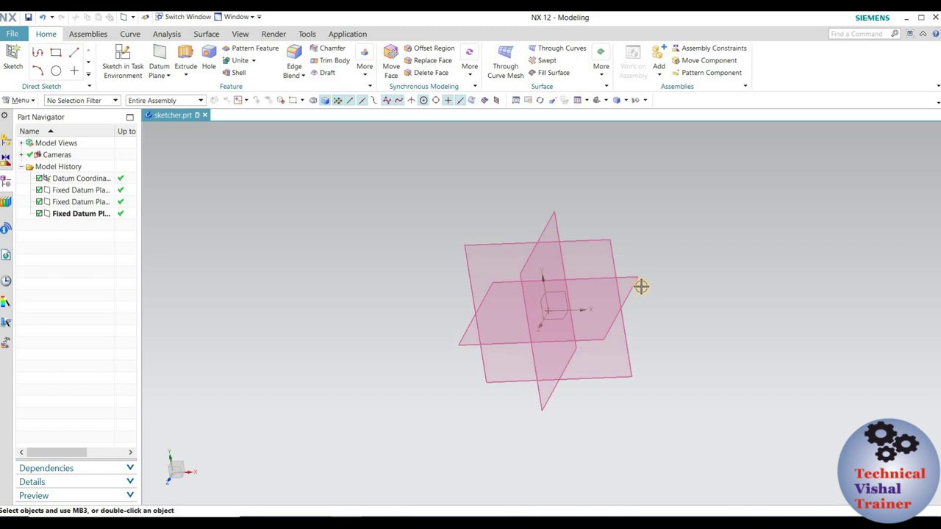
{"action": "mouse_move", "coordinate": [641, 286]}
{"action": "middle_mouse_down", "text": "shift"}
{"action": "mouse_move", "coordinate": [593, 269]}
{"action": "mouse_move", "coordinate": [558, 300]}
{"action": "middle_mouse_up", "text": "shift"}
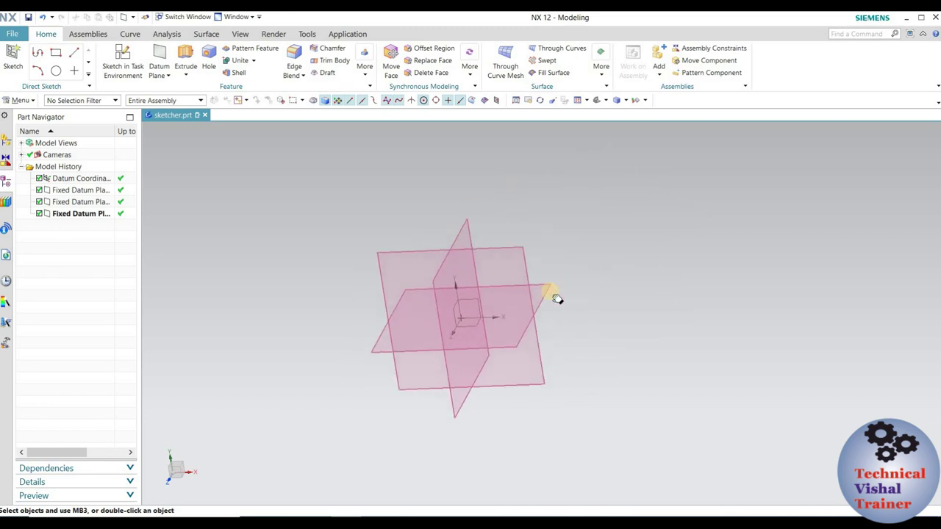
{"action": "scroll", "coordinate": [401, 326], "scroll_direction": "up", "scroll_amount": 2}
{"action": "scroll", "coordinate": [402, 316], "scroll_direction": "up", "scroll_amount": 2}
{"action": "mouse_move", "coordinate": [402, 317]}
{"action": "middle_mouse_down"}
{"action": "mouse_move", "coordinate": [417, 269]}
{"action": "mouse_move", "coordinate": [401, 309]}
{"action": "middle_mouse_up"}
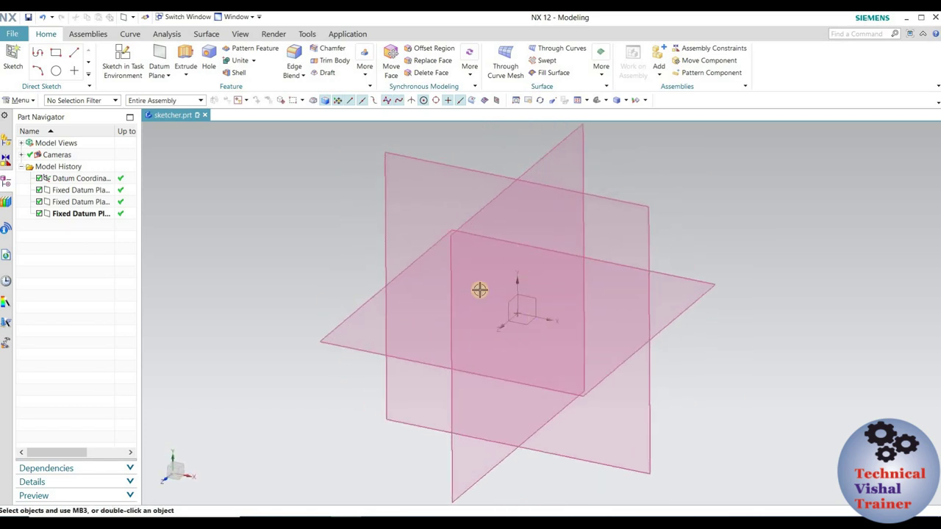
{"action": "left_click", "coordinate": [544, 103]}
{"action": "mouse_move", "coordinate": [634, 168]}
{"action": "left_mouse_down"}
{"action": "mouse_move", "coordinate": [580, 200]}
{"action": "mouse_move", "coordinate": [639, 164]}
{"action": "mouse_move", "coordinate": [655, 166]}
{"action": "mouse_move", "coordinate": [636, 180]}
{"action": "left_mouse_up"}
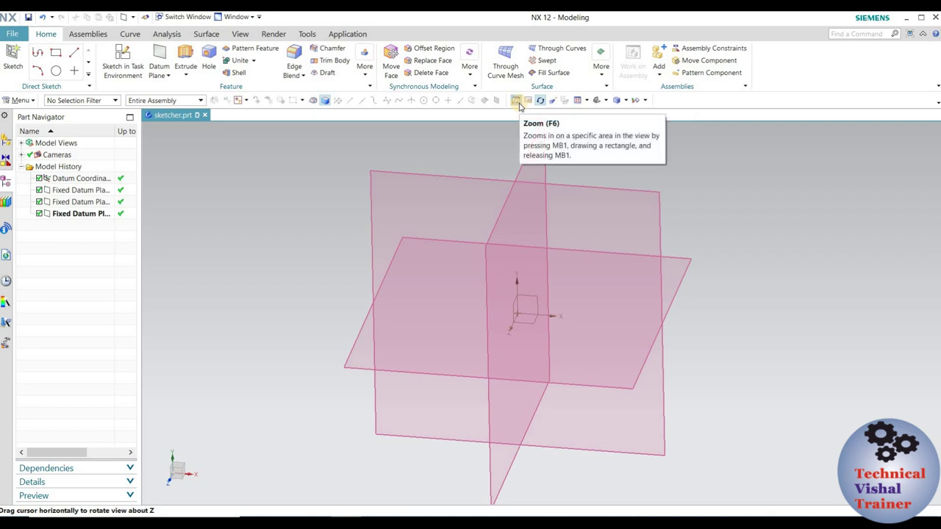
{"action": "left_click", "coordinate": [516, 101]}
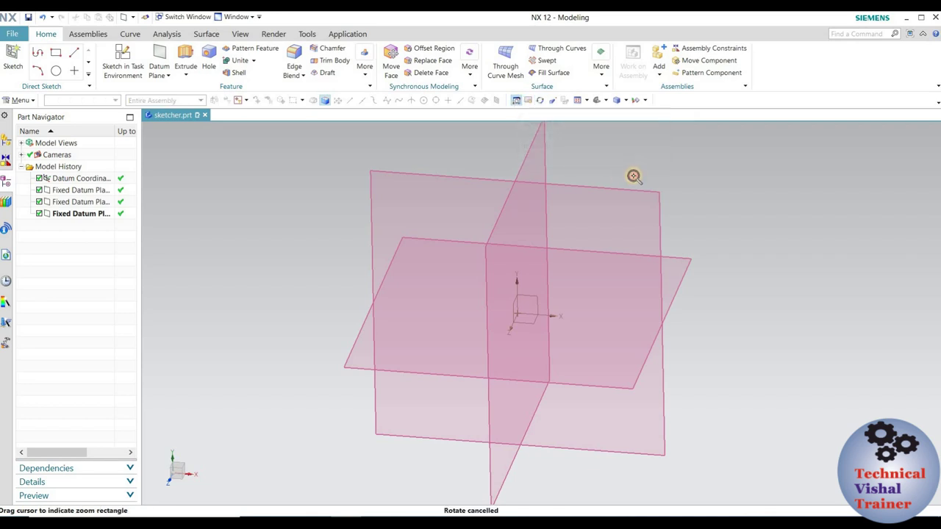
{"action": "left_click_drag", "start_coordinate": [640, 173], "coordinate": [713, 238]}
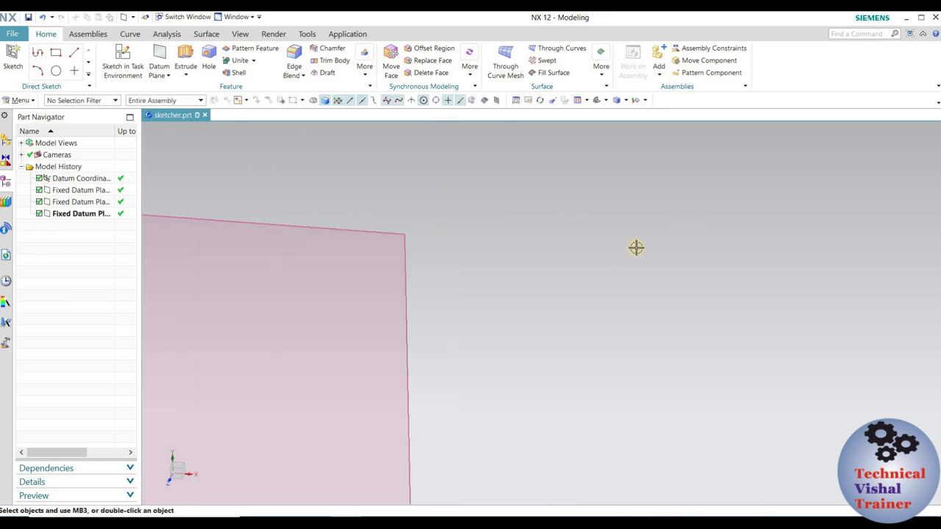
{"action": "scroll", "coordinate": [636, 247], "scroll_direction": "up", "scroll_amount": 1}
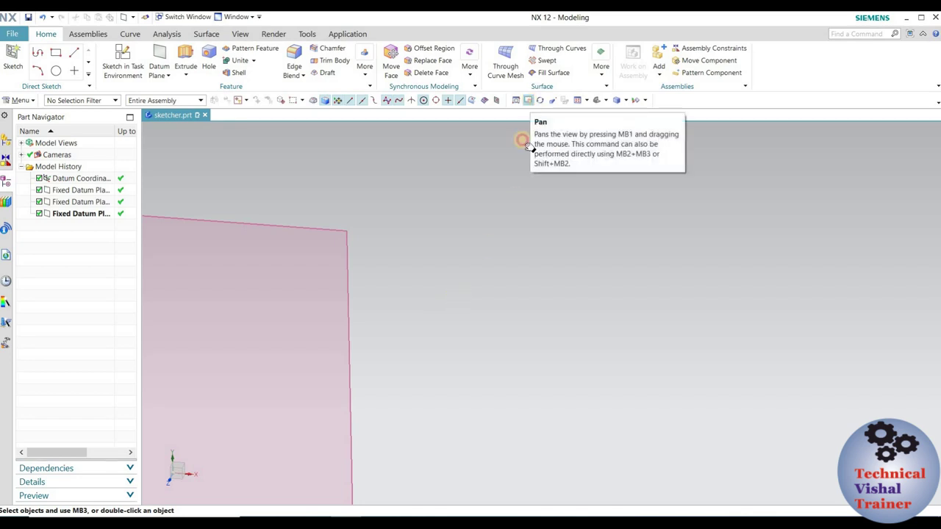
{"action": "left_click", "coordinate": [529, 101]}
{"action": "mouse_move", "coordinate": [591, 255]}
{"action": "left_mouse_down"}
{"action": "mouse_move", "coordinate": [594, 300]}
{"action": "mouse_move", "coordinate": [556, 287]}
{"action": "mouse_move", "coordinate": [622, 262]}
{"action": "mouse_move", "coordinate": [605, 263]}
{"action": "left_mouse_up"}
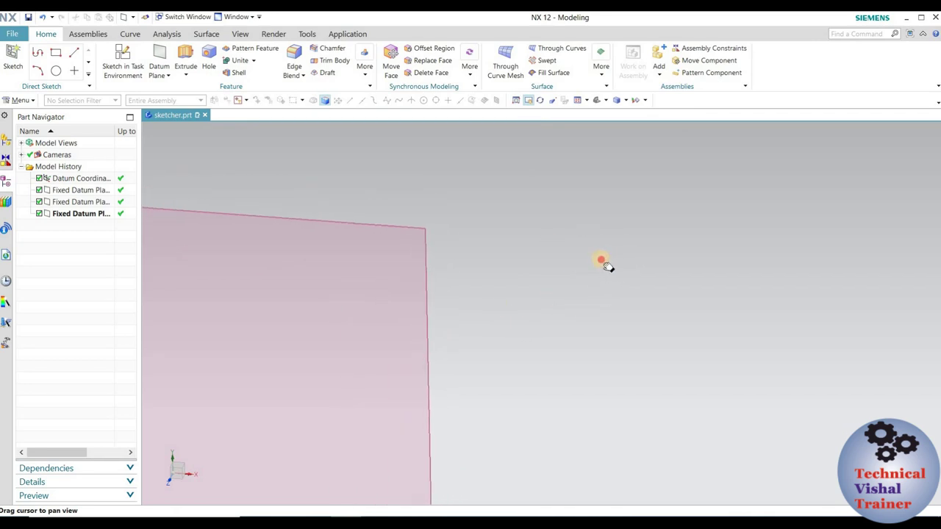
{"action": "left_click", "coordinate": [578, 103]}
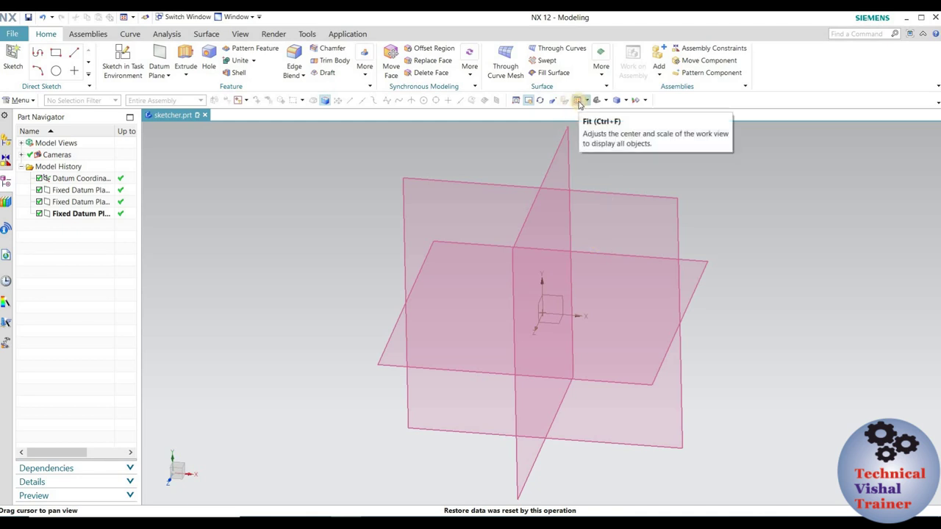
{"action": "left_click_drag", "start_coordinate": [491, 288], "coordinate": [425, 308]}
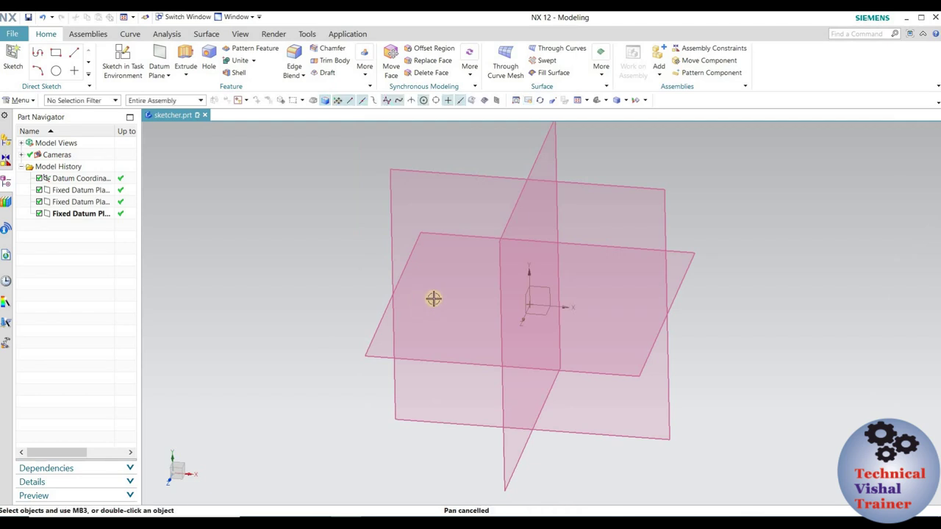
{"action": "middle_click_drag", "start_coordinate": [426, 270], "coordinate": [431, 292]}
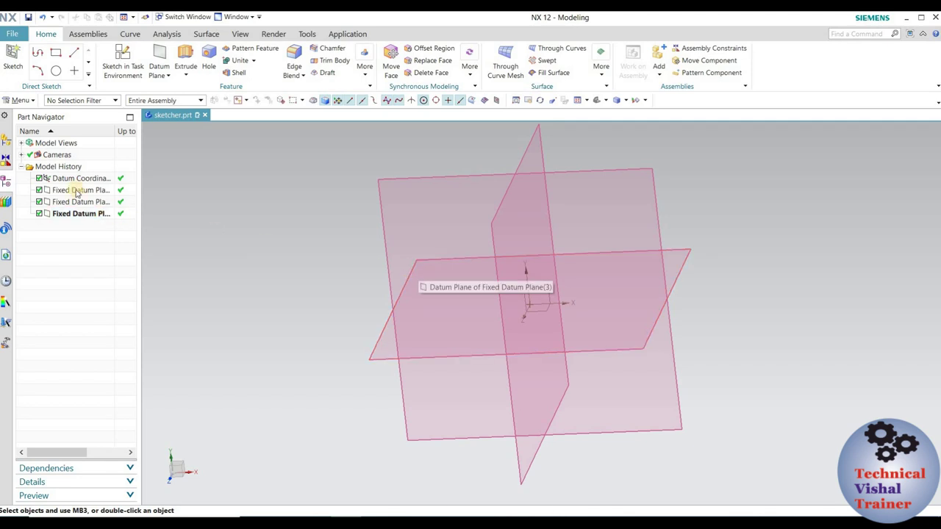
Step: Create a sketch in Task Environment on the horizontal XY datum plane, cancelling the automatic Profile
{"action": "left_click", "coordinate": [22, 101]}
{"action": "mouse_move", "coordinate": [25, 149]}
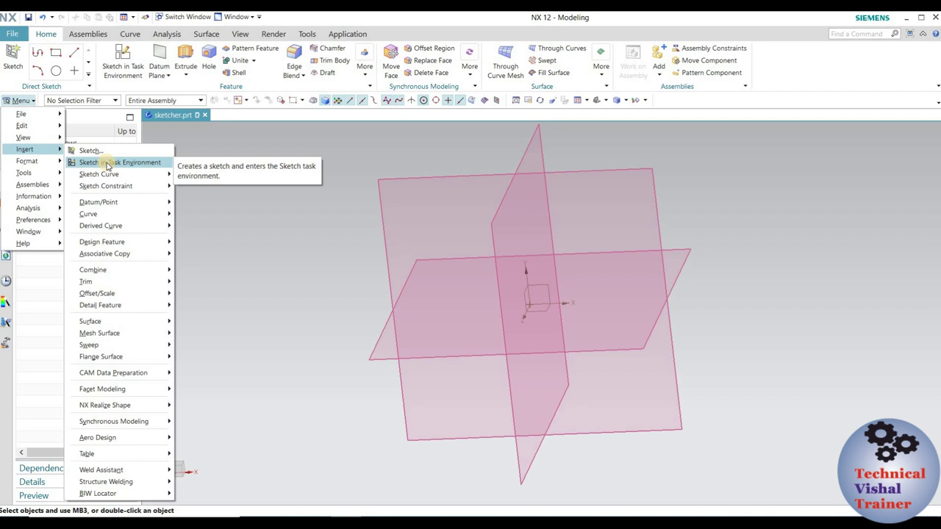
{"action": "left_click", "coordinate": [108, 163]}
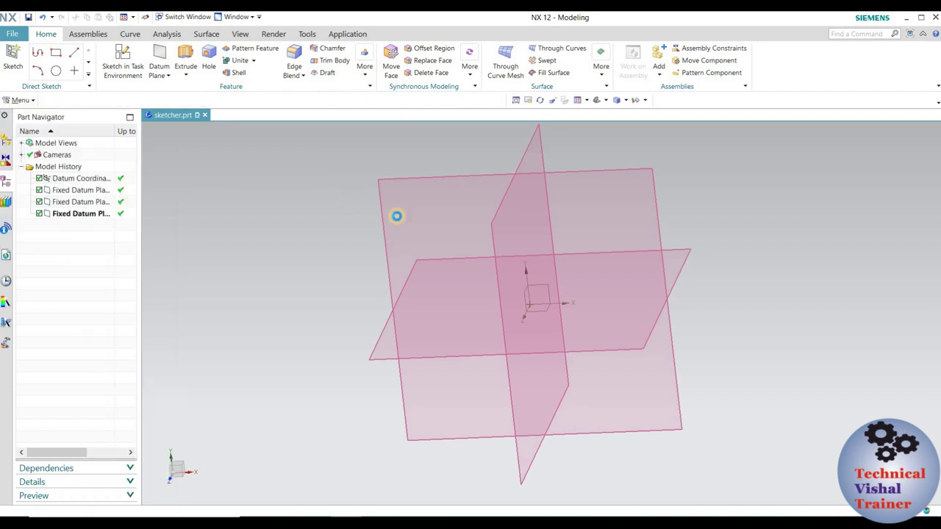
{"action": "left_click", "coordinate": [494, 175]}
{"action": "left_click", "coordinate": [253, 277]}
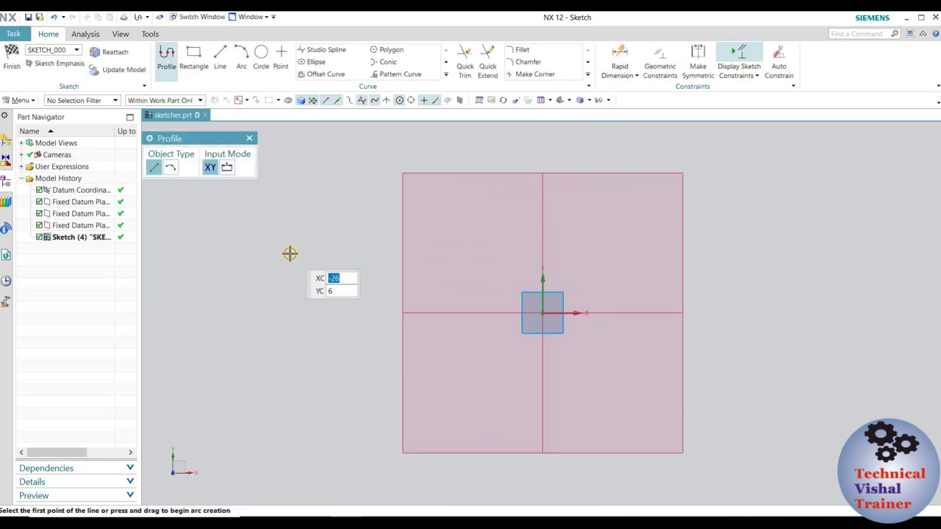
{"action": "key", "text": "Escape"}
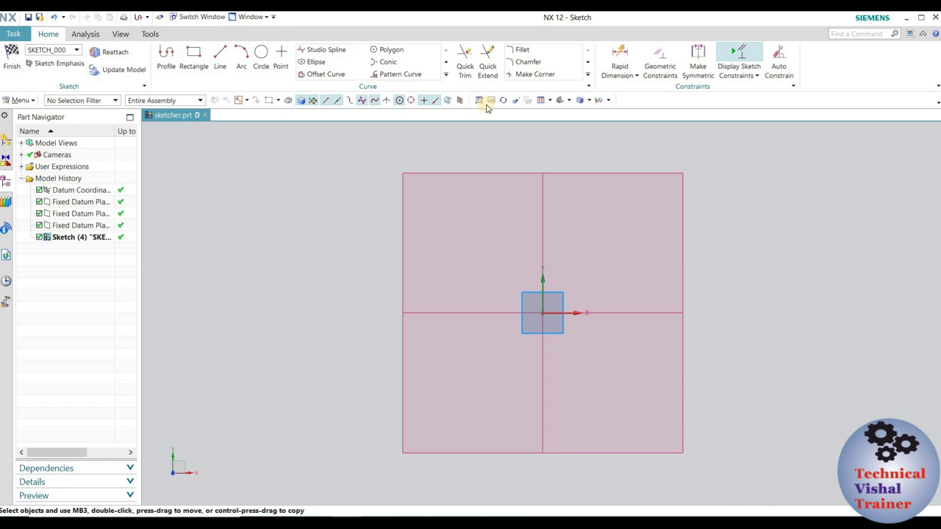
{"action": "scroll", "coordinate": [402, 256], "scroll_direction": "down", "scroll_amount": 3}
{"action": "scroll", "coordinate": [496, 270], "scroll_direction": "up", "scroll_amount": 6}
{"action": "scroll", "coordinate": [495, 271], "scroll_direction": "down", "scroll_amount": 3}
{"action": "scroll", "coordinate": [495, 271], "scroll_direction": "down", "scroll_amount": 1}
{"action": "scroll", "coordinate": [446, 221], "scroll_direction": "up", "scroll_amount": 4}
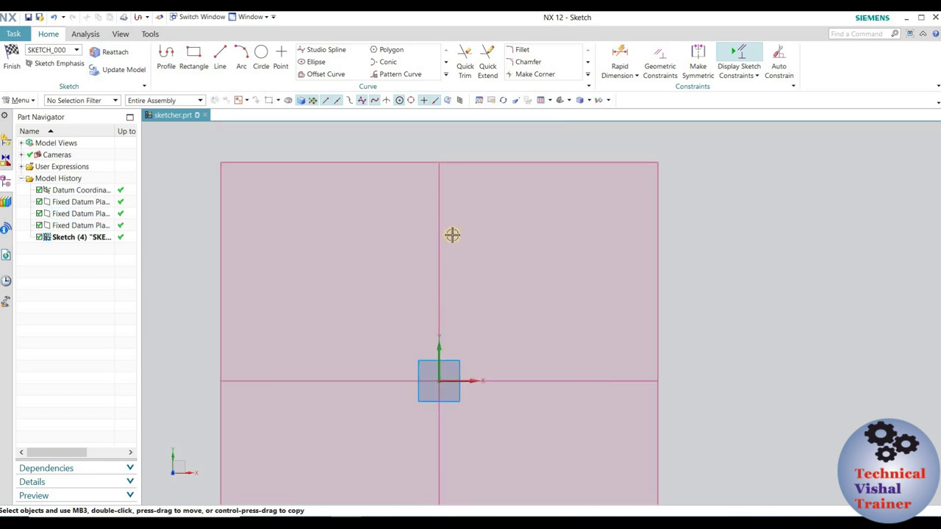
{"action": "scroll", "coordinate": [471, 243], "scroll_direction": "down", "scroll_amount": 2}
{"action": "scroll", "coordinate": [471, 244], "scroll_direction": "down", "scroll_amount": 1}
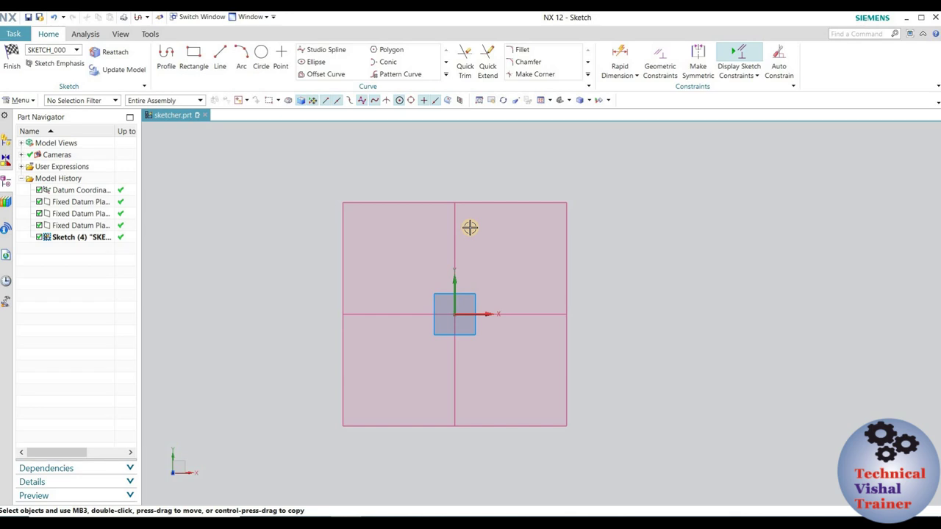
{"action": "scroll", "coordinate": [486, 283], "scroll_direction": "down", "scroll_amount": 3}
{"action": "scroll", "coordinate": [486, 283], "scroll_direction": "up", "scroll_amount": 3}
{"action": "scroll", "coordinate": [489, 287], "scroll_direction": "up", "scroll_amount": 2}
{"action": "scroll", "coordinate": [497, 282], "scroll_direction": "down", "scroll_amount": 2}
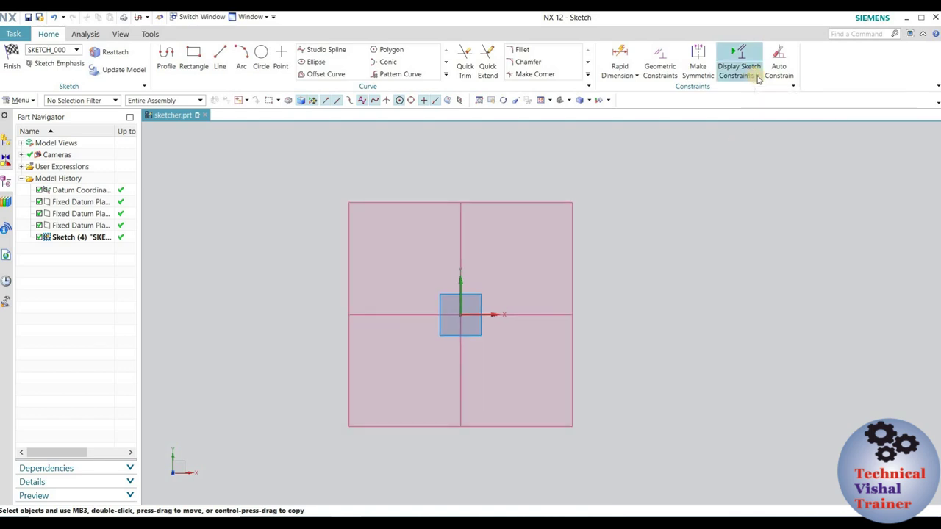
Step: Enable Continuous Auto Dimensioning from the Display Sketch Constraints drop-down
{"action": "left_click", "coordinate": [757, 78]}
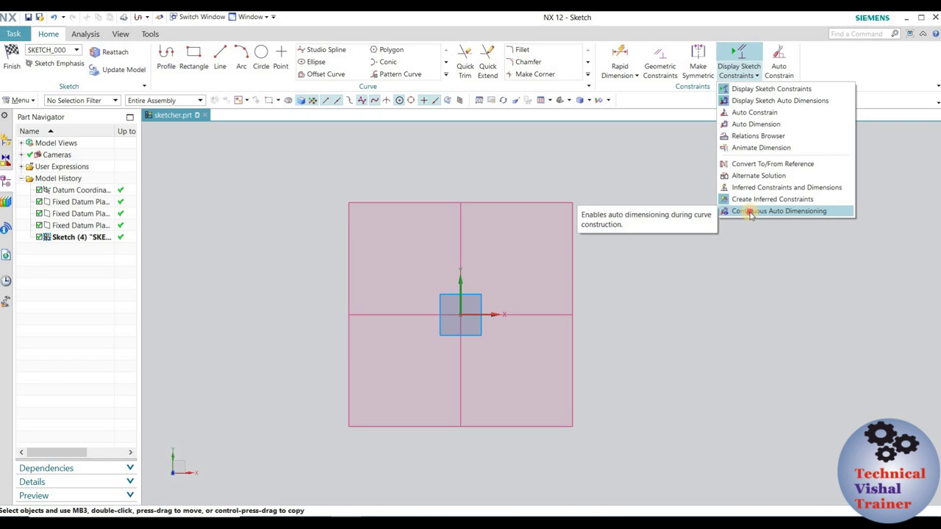
{"action": "left_click", "coordinate": [750, 213]}
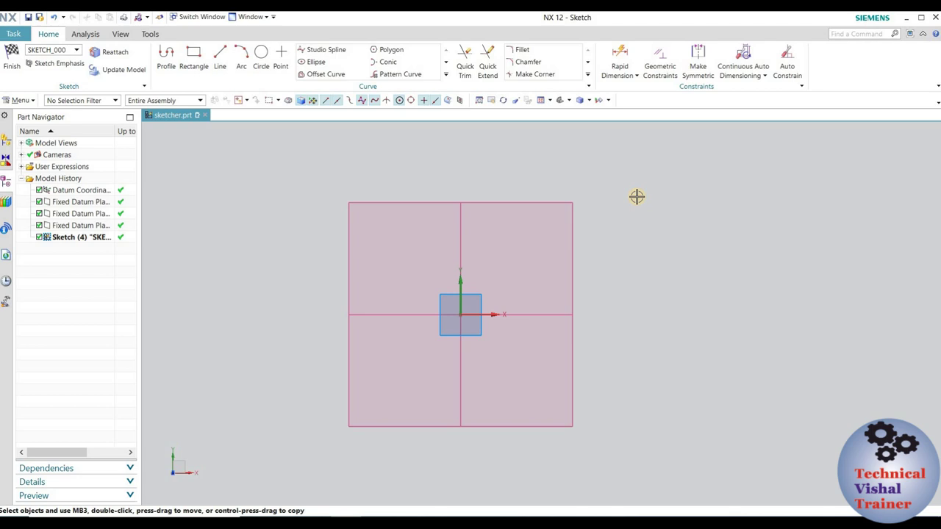
{"action": "scroll", "coordinate": [637, 197], "scroll_direction": "down", "scroll_amount": 1}
{"action": "scroll", "coordinate": [636, 197], "scroll_direction": "down", "scroll_amount": 3}
{"action": "scroll", "coordinate": [637, 197], "scroll_direction": "up", "scroll_amount": 5}
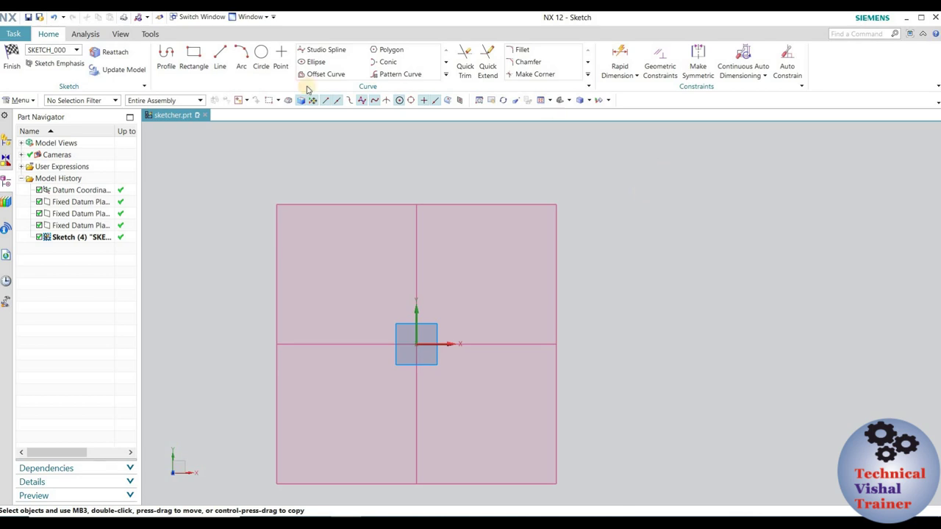
{"action": "scroll", "coordinate": [478, 276], "scroll_direction": "down", "scroll_amount": 2}
Step: Draw a small rectangle above and right of the origin
{"action": "left_click", "coordinate": [194, 57]}
{"action": "scroll", "coordinate": [492, 287], "scroll_direction": "up", "scroll_amount": 2}
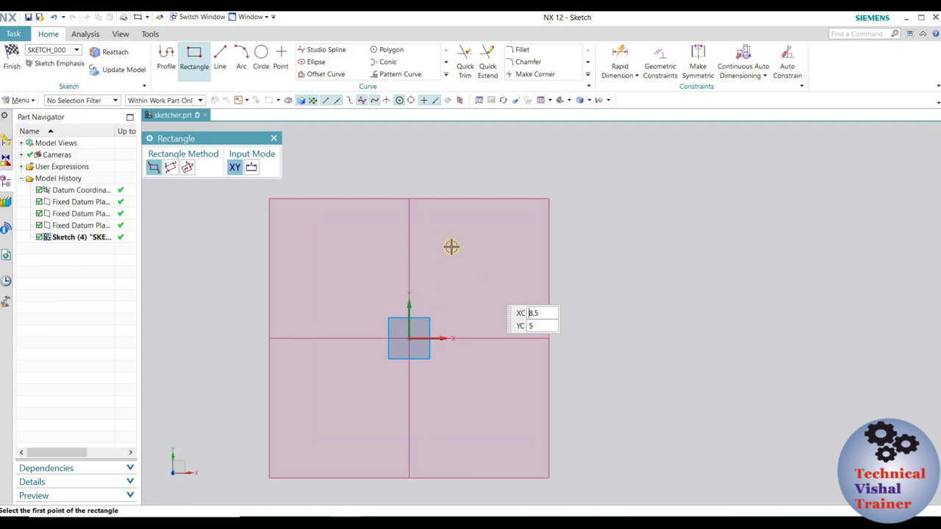
{"action": "left_click", "coordinate": [470, 294]}
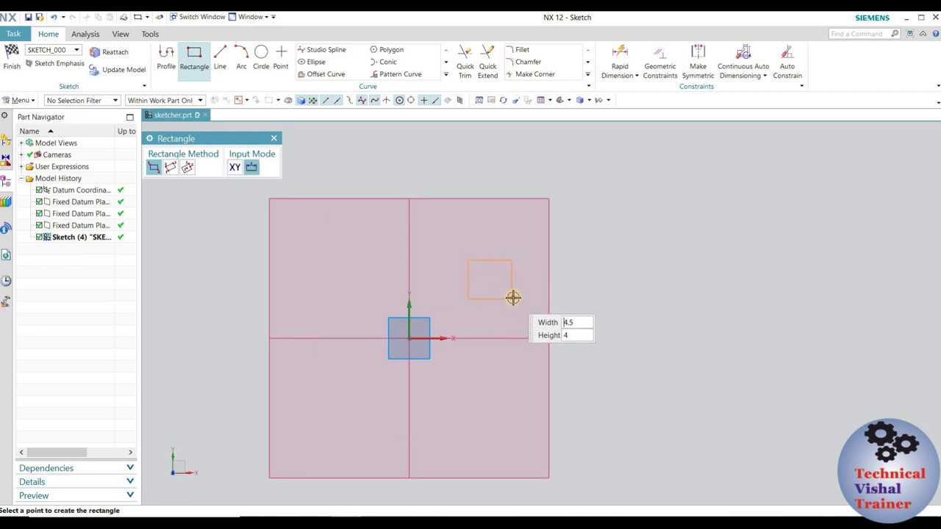
{"action": "left_click", "coordinate": [513, 297]}
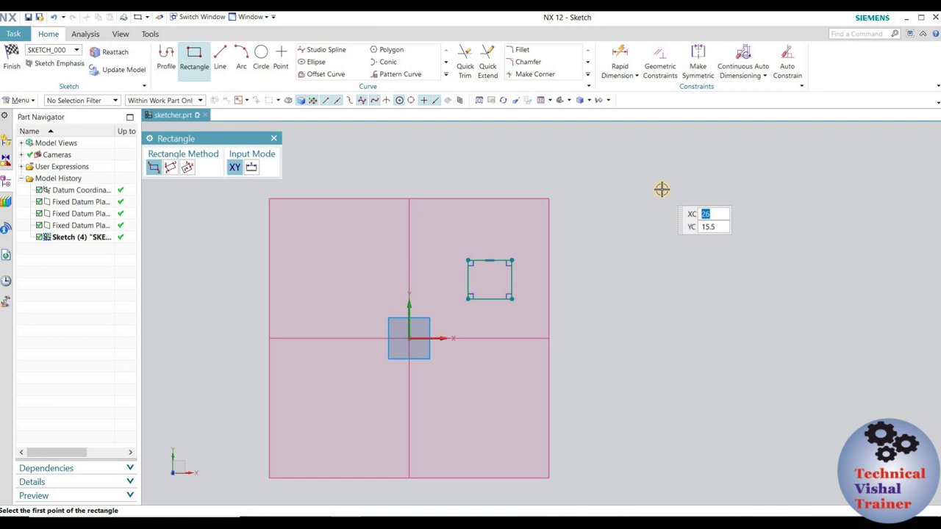
{"action": "key", "text": "Escape"}
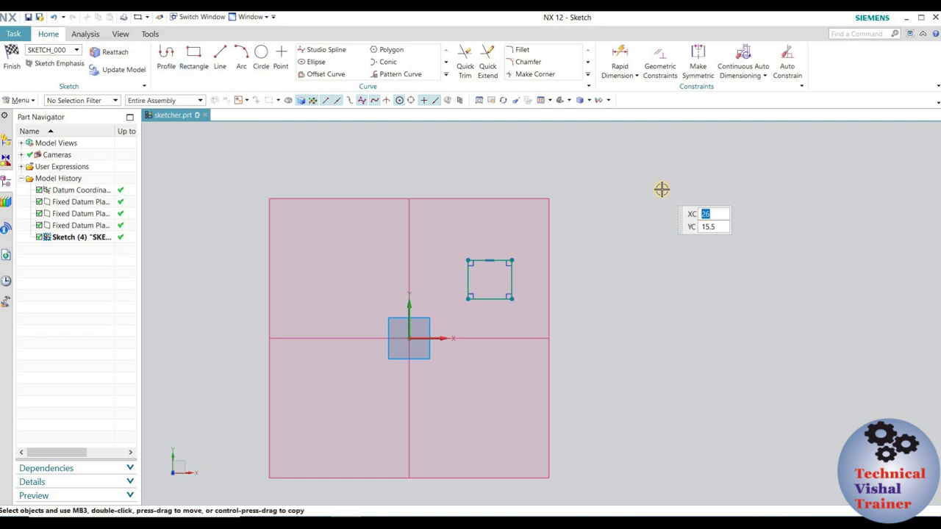
Step: Zoom around the rectangle and start Rapid Dimension with D
{"action": "scroll", "coordinate": [419, 269], "scroll_direction": "up", "scroll_amount": 3}
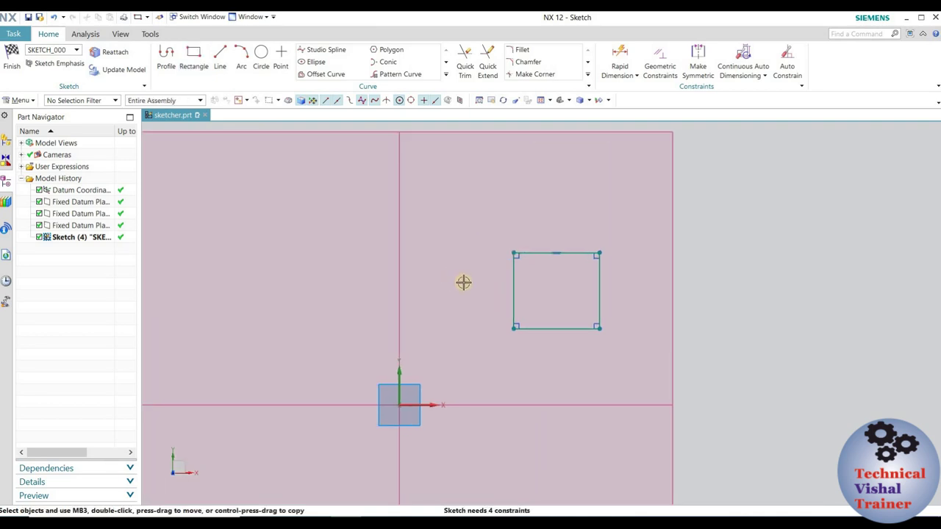
{"action": "scroll", "coordinate": [465, 279], "scroll_direction": "down", "scroll_amount": 1}
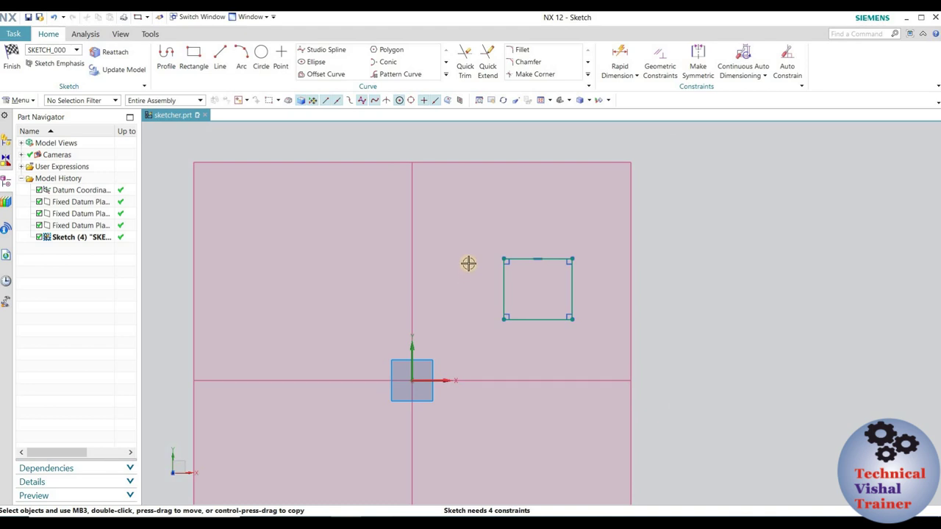
{"action": "scroll", "coordinate": [487, 263], "scroll_direction": "down", "scroll_amount": 1}
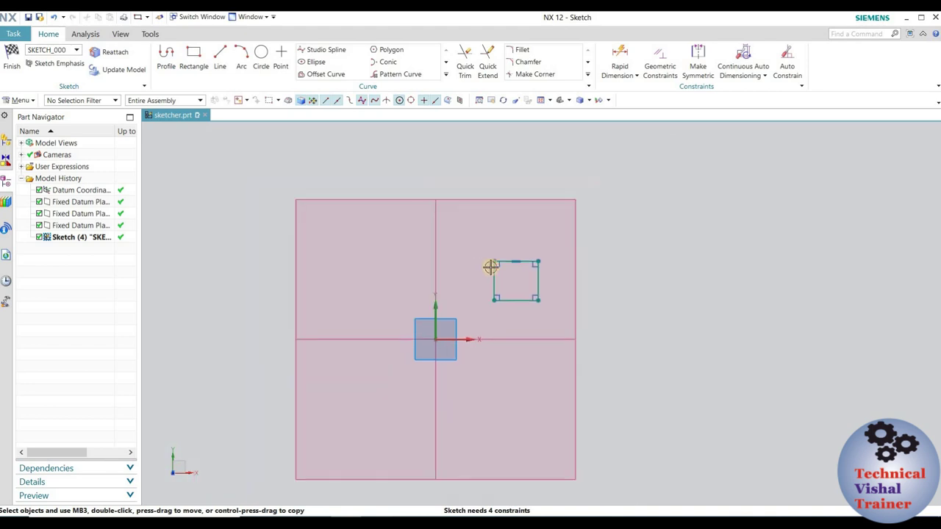
{"action": "scroll", "coordinate": [493, 275], "scroll_direction": "up", "scroll_amount": 1}
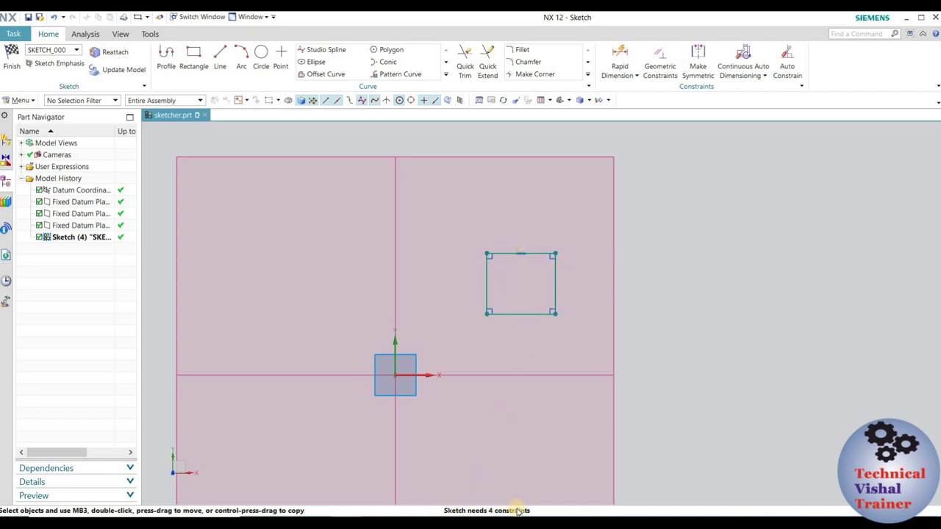
{"action": "scroll", "coordinate": [570, 206], "scroll_direction": "up", "scroll_amount": 2}
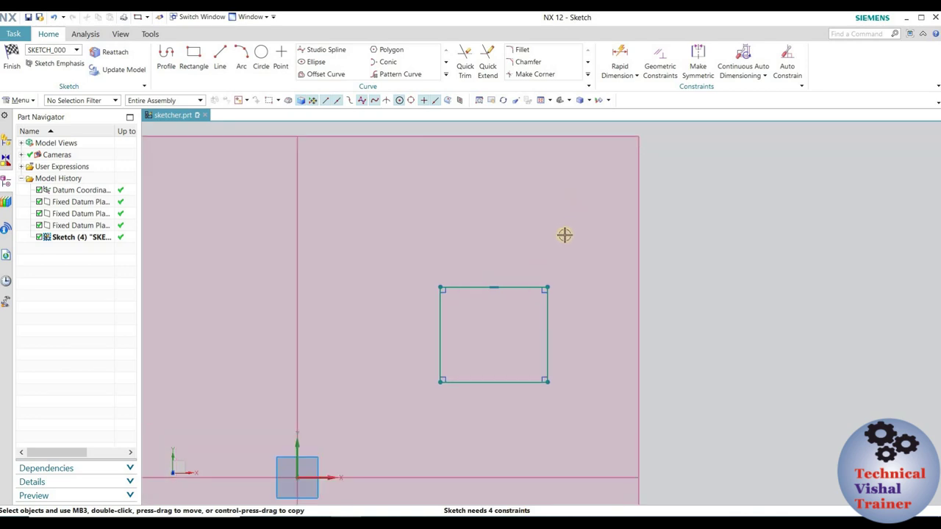
{"action": "scroll", "coordinate": [564, 235], "scroll_direction": "down", "scroll_amount": 1}
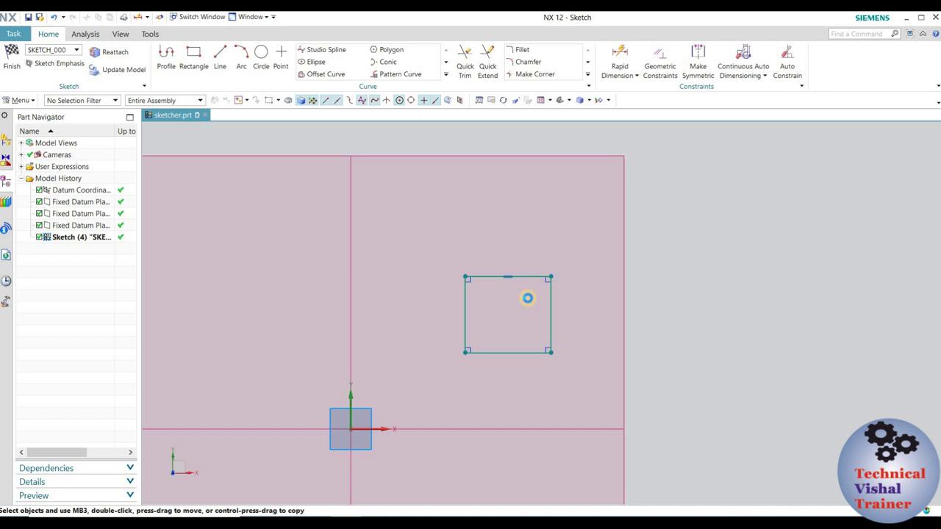
{"action": "key", "text": "d"}
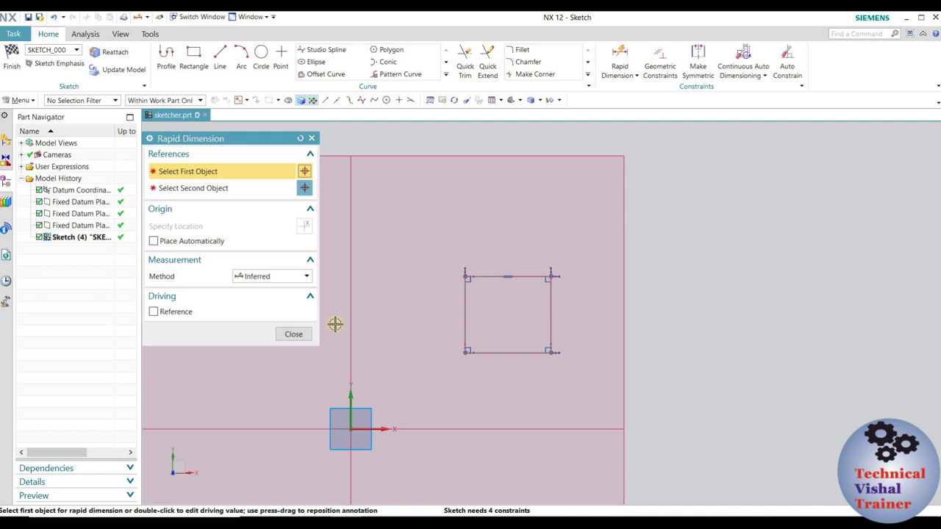
Step: Dimension the rectangle 4.5 wide and 4.0 tall with Rapid Dimension
{"action": "left_click", "coordinate": [295, 336]}
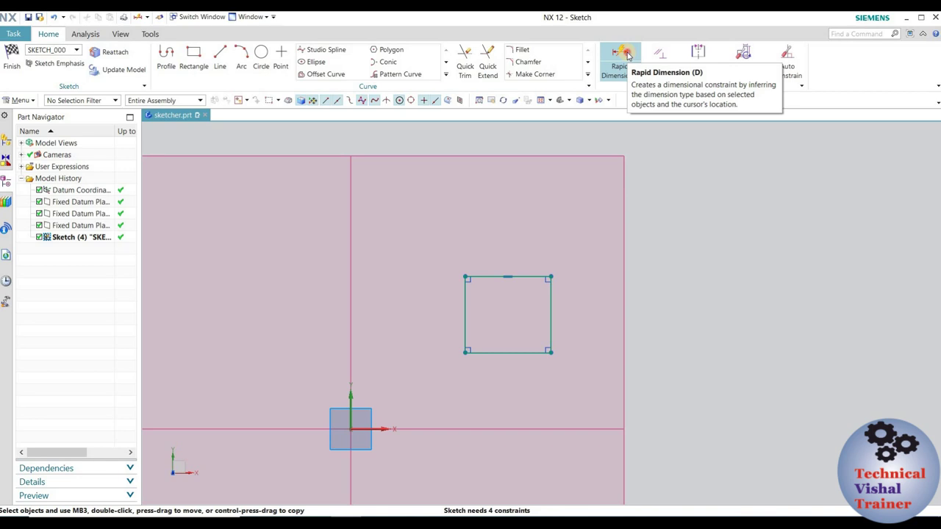
{"action": "left_click", "coordinate": [622, 56]}
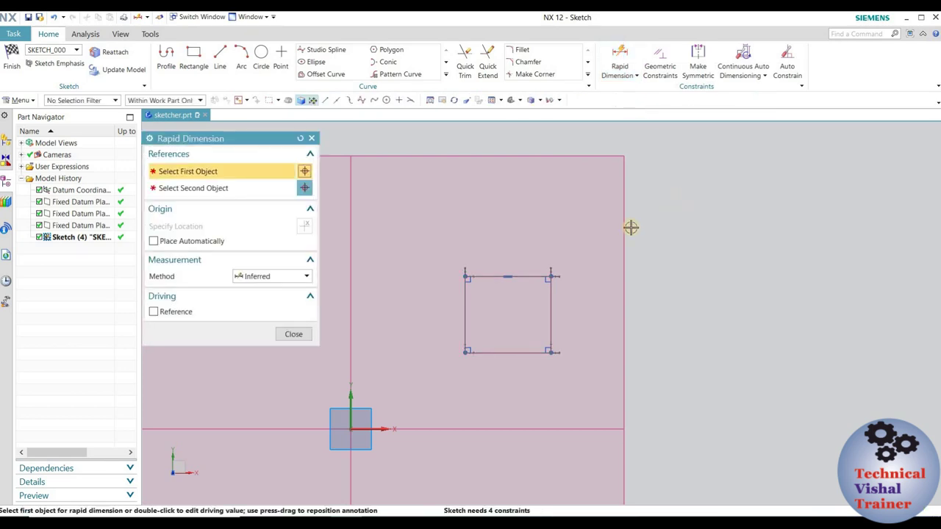
{"action": "left_click", "coordinate": [486, 276]}
{"action": "left_click", "coordinate": [496, 248]}
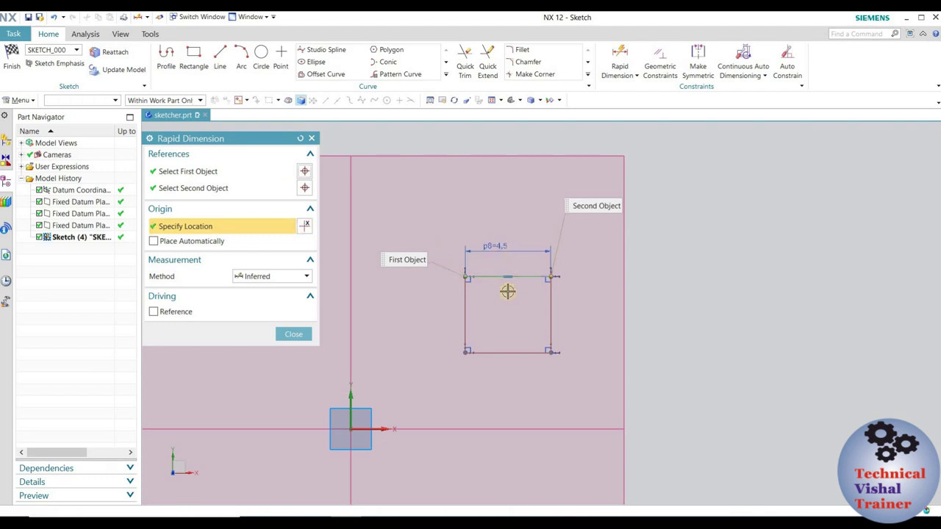
{"action": "left_click", "coordinate": [553, 294]}
{"action": "left_click", "coordinate": [662, 272]}
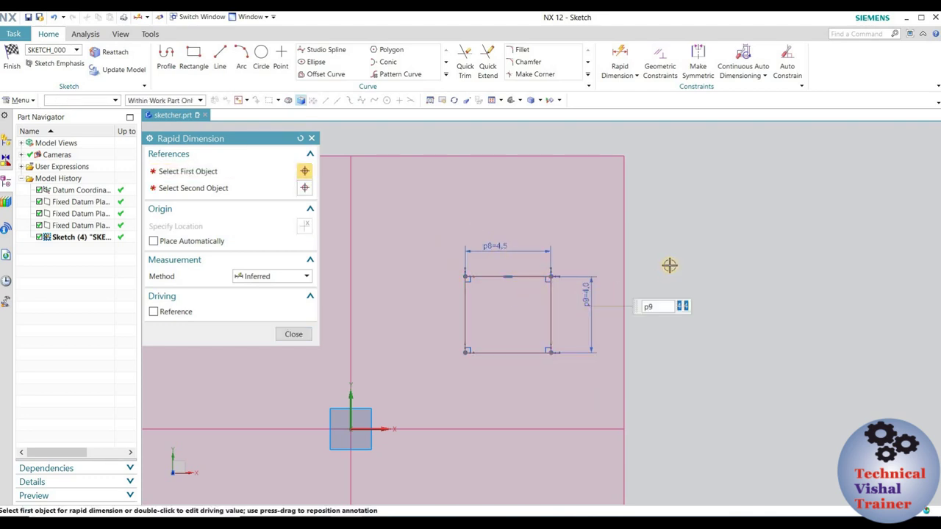
Step: Locate the rectangle 4.0 from the horizontal axis and 6.0 from the vertical axis
{"action": "left_click", "coordinate": [496, 353]}
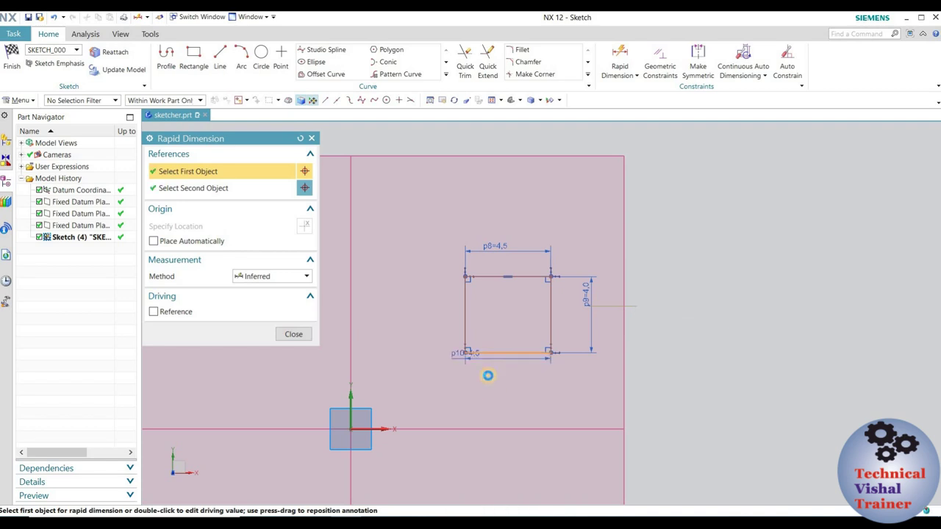
{"action": "left_click", "coordinate": [377, 428]}
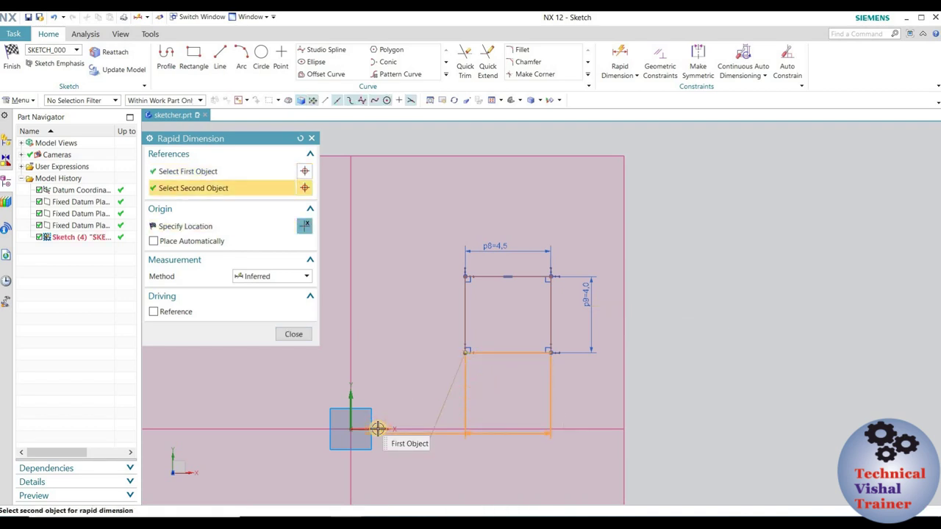
{"action": "left_click", "coordinate": [500, 382]}
{"action": "left_click", "coordinate": [500, 381]}
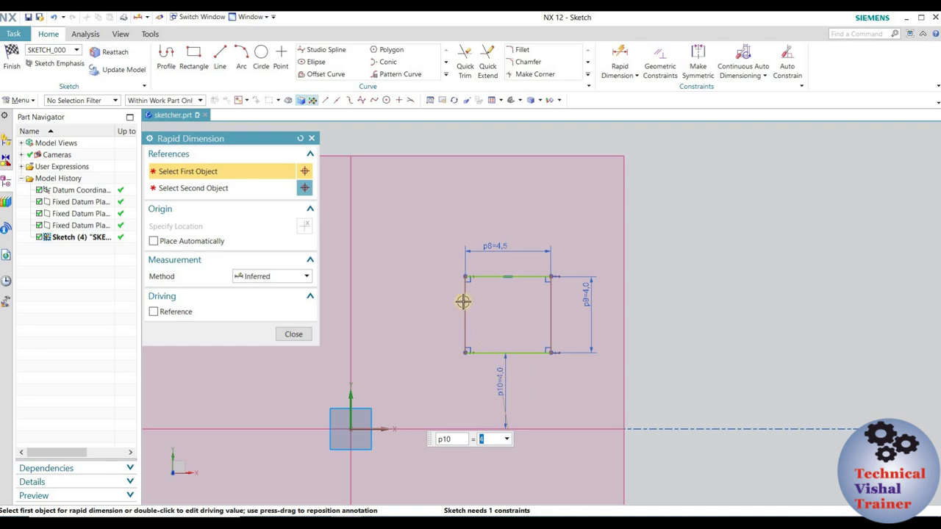
{"action": "left_click", "coordinate": [466, 323]}
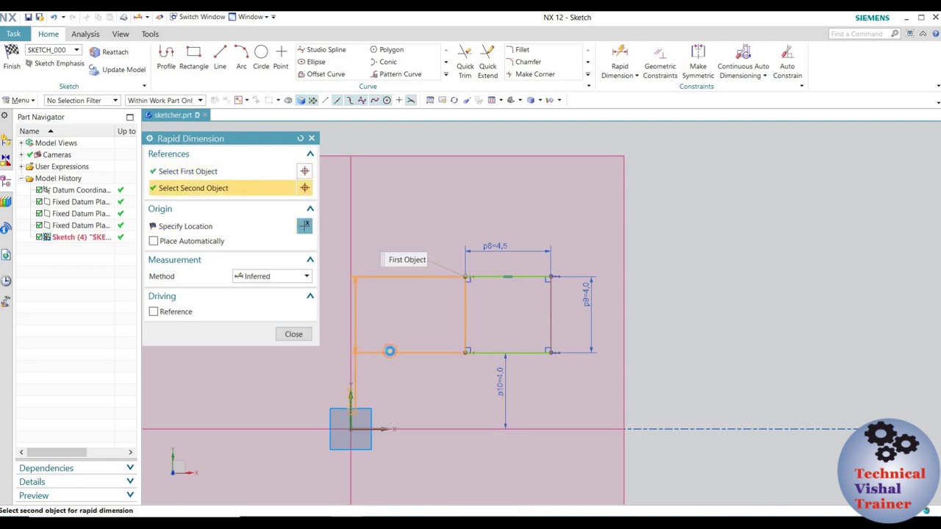
{"action": "left_click", "coordinate": [351, 353]}
{"action": "left_click", "coordinate": [445, 361]}
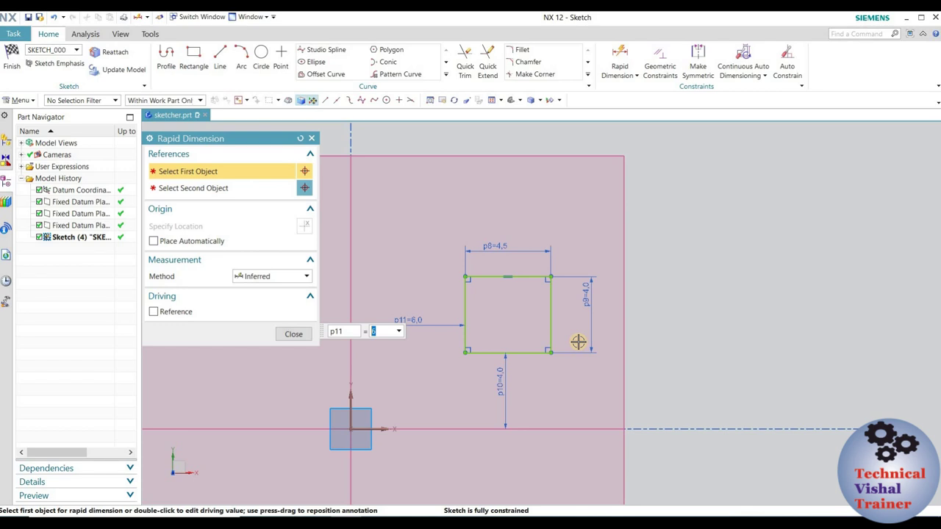
{"action": "left_click", "coordinate": [296, 334]}
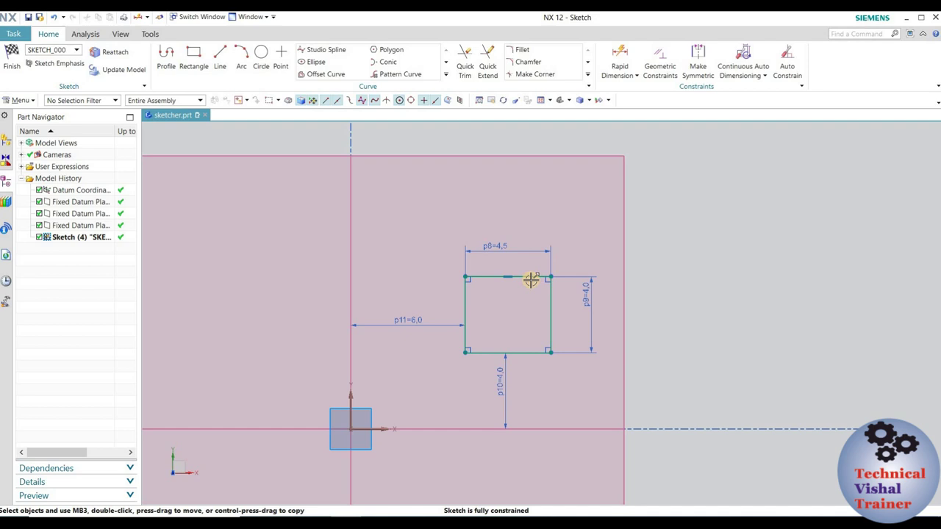
{"action": "scroll", "coordinate": [531, 272], "scroll_direction": "down", "scroll_amount": 2}
{"action": "scroll", "coordinate": [531, 269], "scroll_direction": "up", "scroll_amount": 2}
{"action": "scroll", "coordinate": [510, 237], "scroll_direction": "down", "scroll_amount": 2}
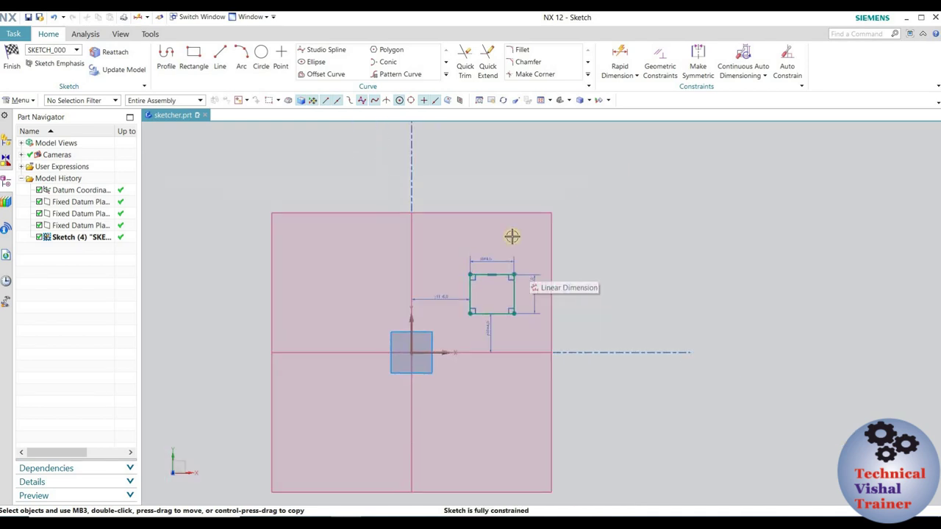
{"action": "scroll", "coordinate": [578, 227], "scroll_direction": "up", "scroll_amount": 3}
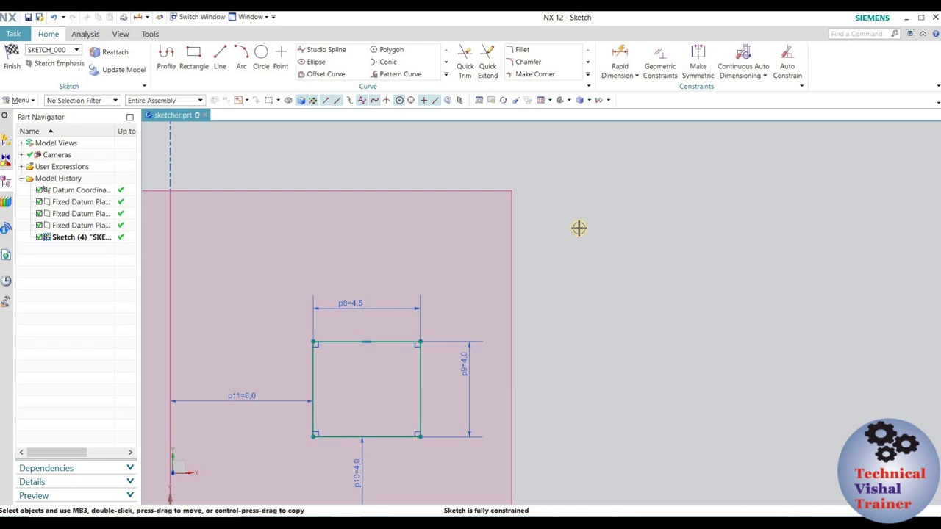
{"action": "scroll", "coordinate": [537, 263], "scroll_direction": "down", "scroll_amount": 2}
{"action": "scroll", "coordinate": [538, 264], "scroll_direction": "up", "scroll_amount": 1}
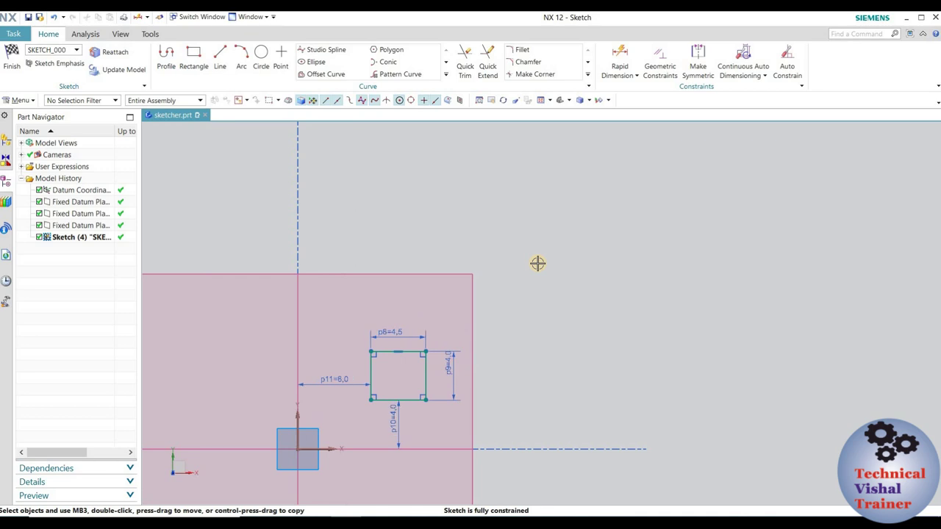
{"action": "scroll", "coordinate": [537, 262], "scroll_direction": "down", "scroll_amount": 1}
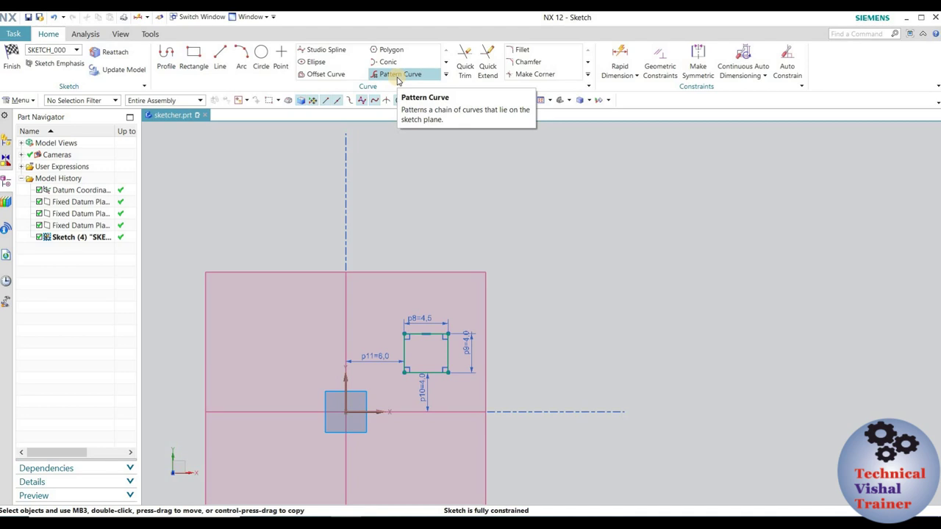
Step: Start Pattern Curve and select the rectangle's four edges
{"action": "left_click", "coordinate": [397, 76]}
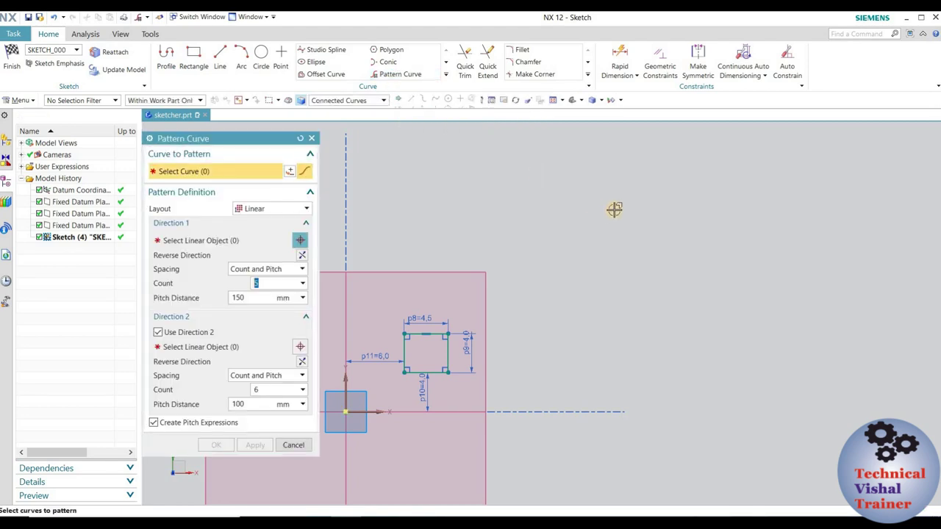
{"action": "scroll", "coordinate": [662, 218], "scroll_direction": "down", "scroll_amount": 2}
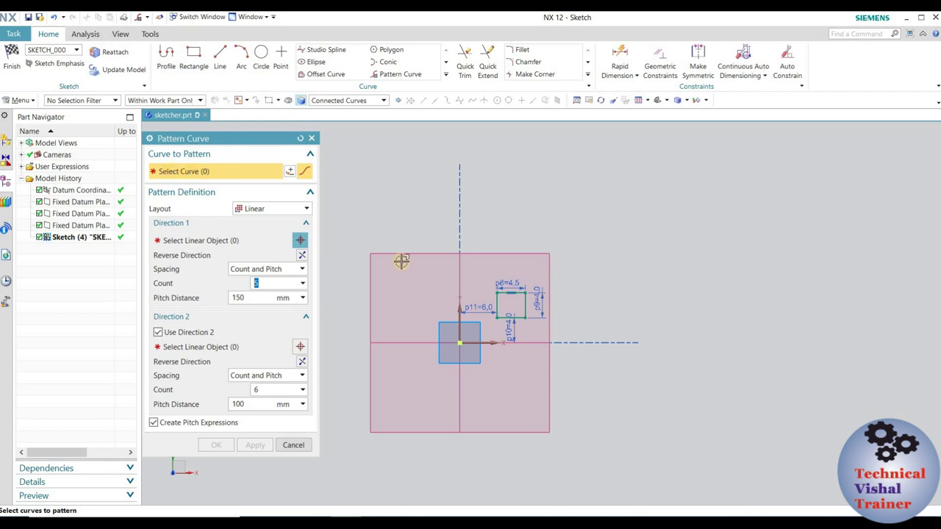
{"action": "scroll", "coordinate": [494, 309], "scroll_direction": "up", "scroll_amount": 2}
{"action": "scroll", "coordinate": [505, 308], "scroll_direction": "up", "scroll_amount": 2}
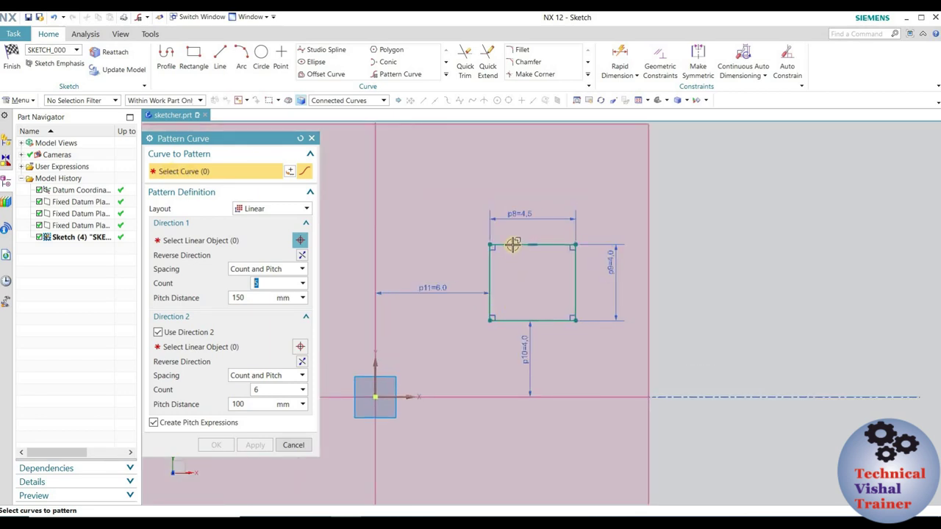
{"action": "left_click", "coordinate": [511, 246]}
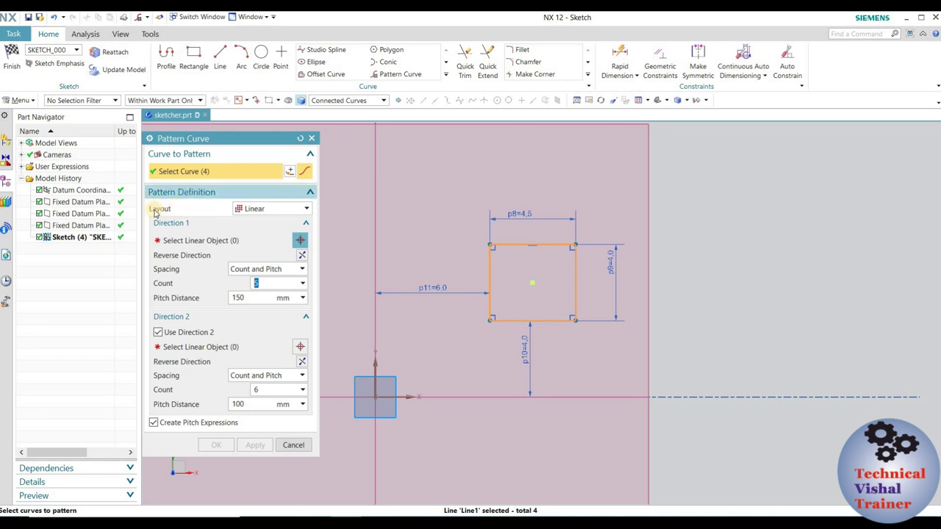
Step: Keep the Linear layout and set the sketch horizontal axis as Direction 1
{"action": "left_click", "coordinate": [247, 209]}
{"action": "left_click", "coordinate": [250, 213]}
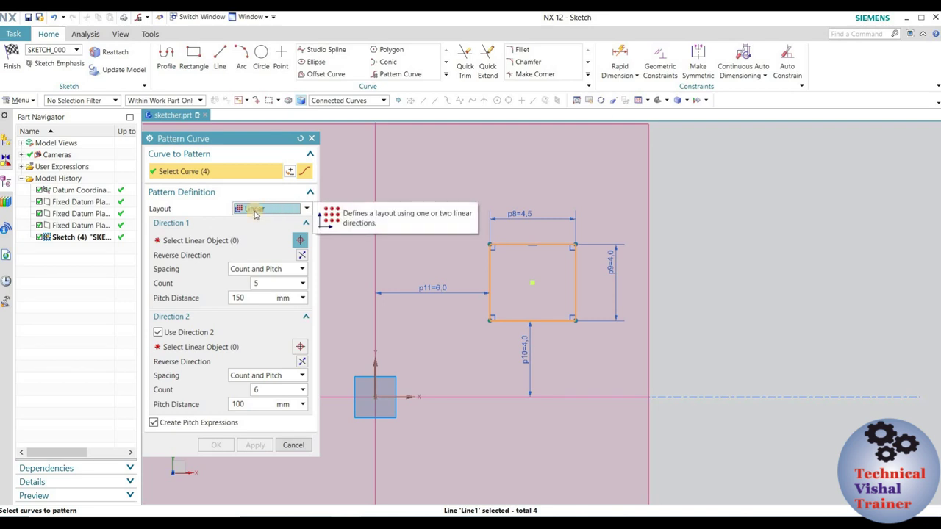
{"action": "left_click", "coordinate": [170, 243]}
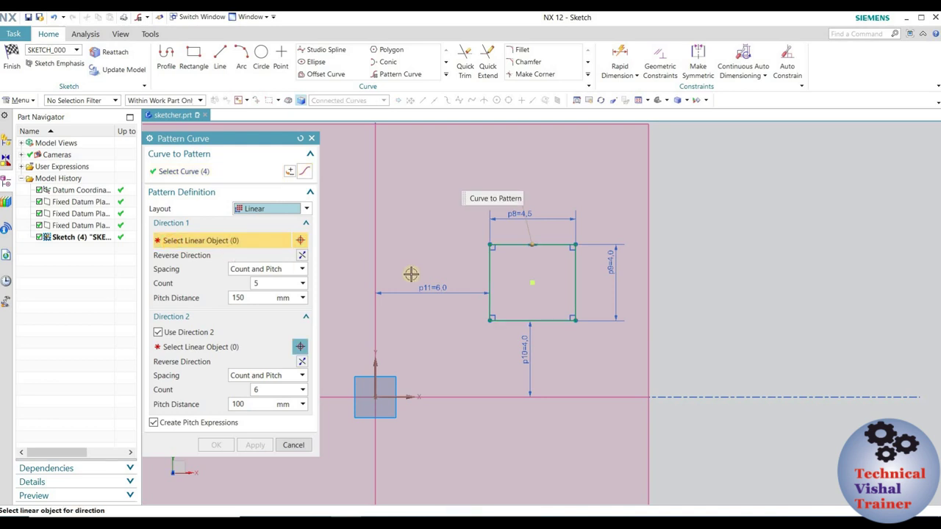
{"action": "scroll", "coordinate": [434, 297], "scroll_direction": "down", "scroll_amount": 2}
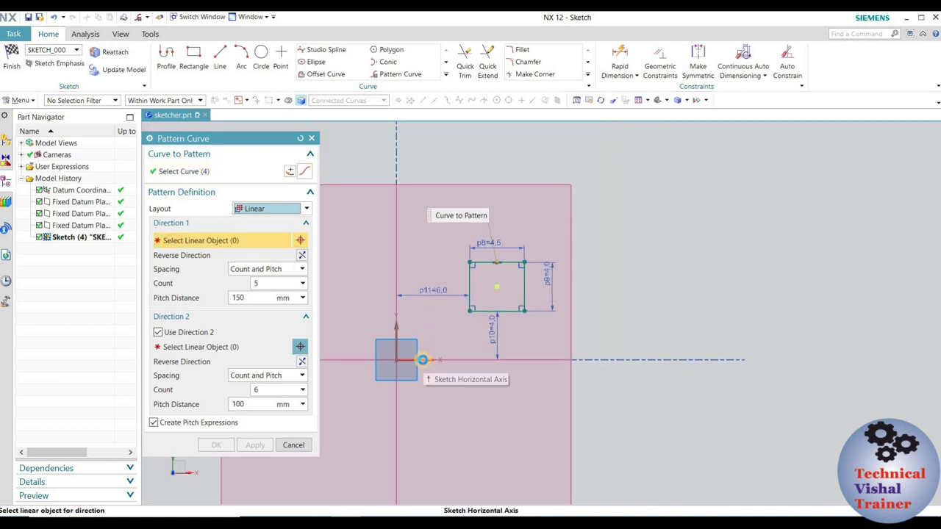
{"action": "left_click", "coordinate": [423, 359]}
{"action": "scroll", "coordinate": [437, 324], "scroll_direction": "down", "scroll_amount": 2}
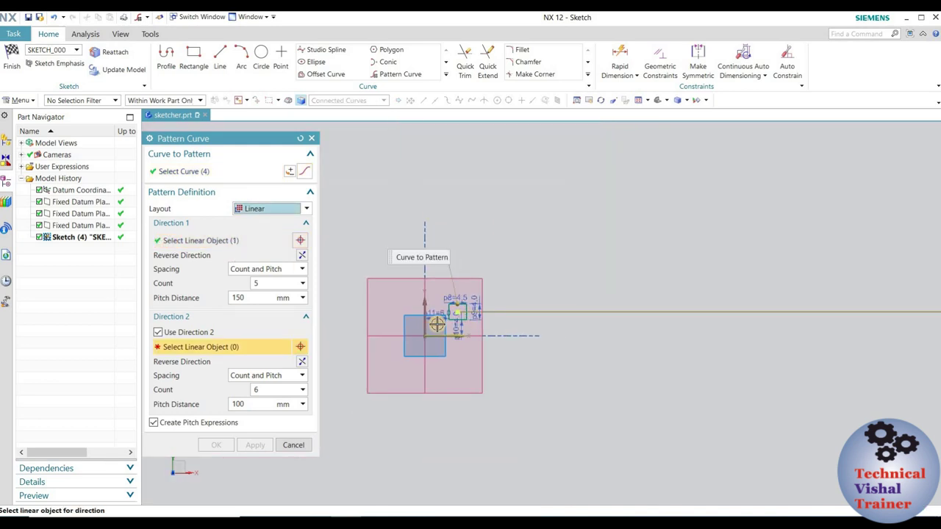
{"action": "scroll", "coordinate": [438, 324], "scroll_direction": "up", "scroll_amount": 2}
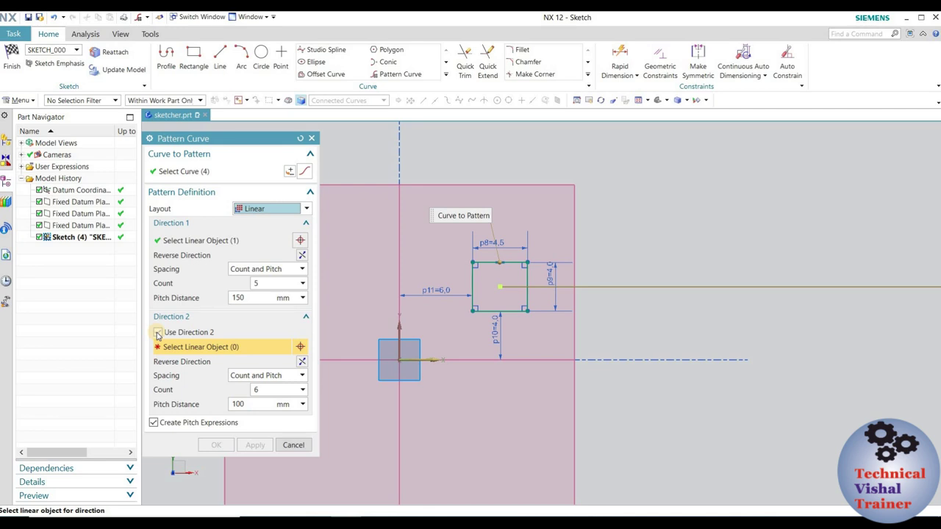
Step: Turn off Direction 2, settle the pitch distance at 10 mm, and edit the copy count
{"action": "left_click", "coordinate": [157, 333]}
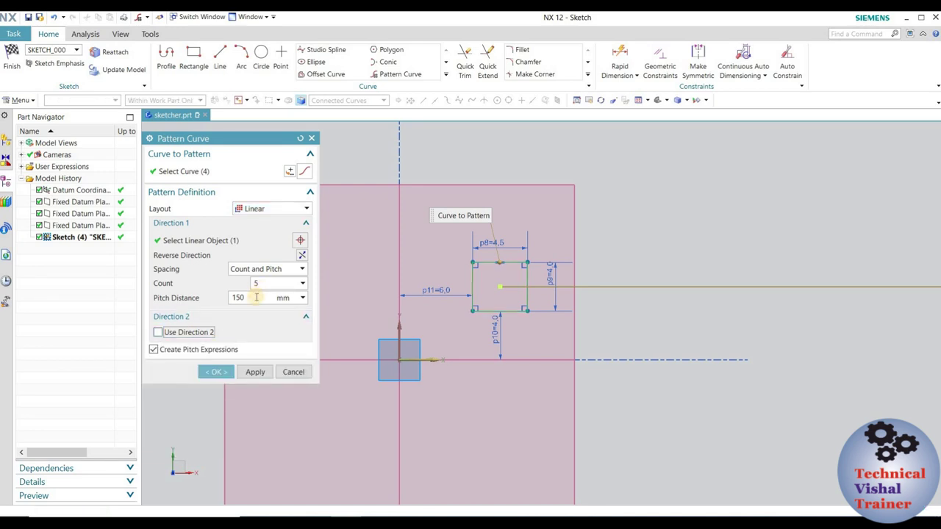
{"action": "left_click", "coordinate": [214, 298]}
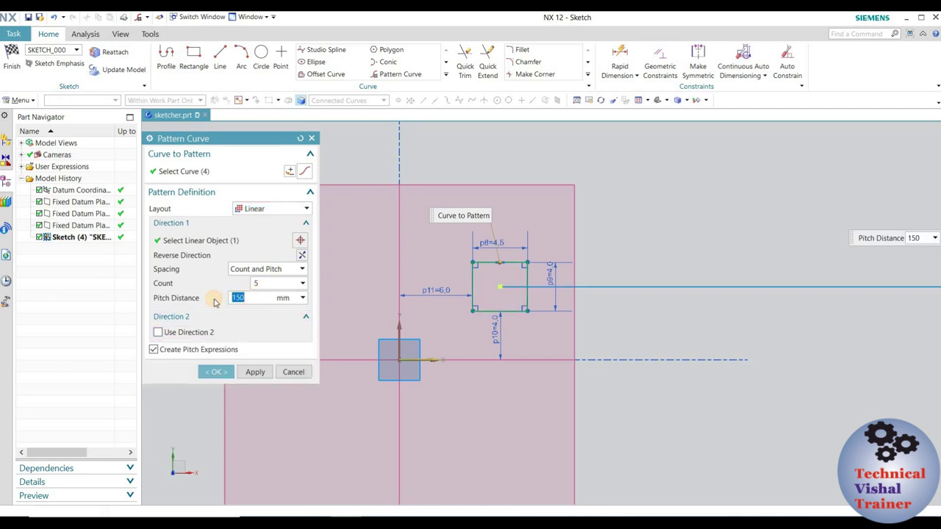
{"action": "type", "text": "30"}
{"action": "key", "text": "Return"}
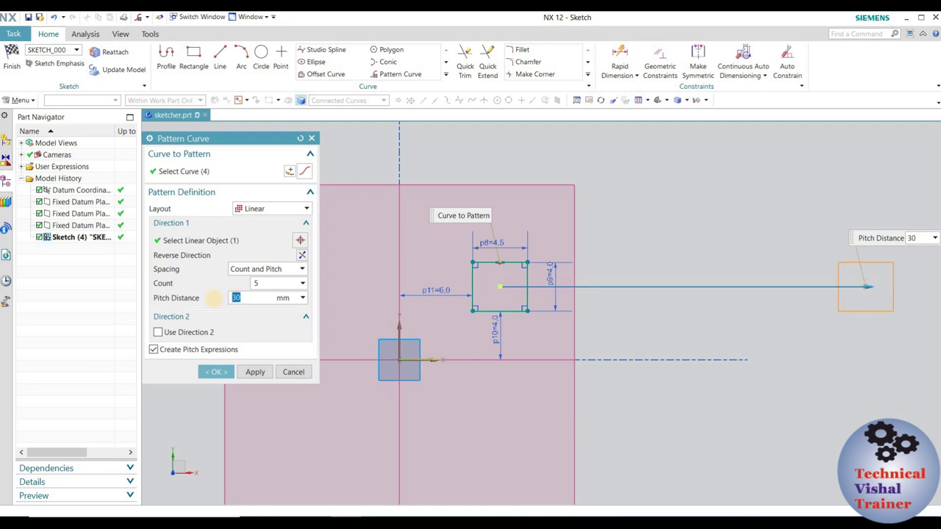
{"action": "type", "text": "10"}
{"action": "key", "text": "Return"}
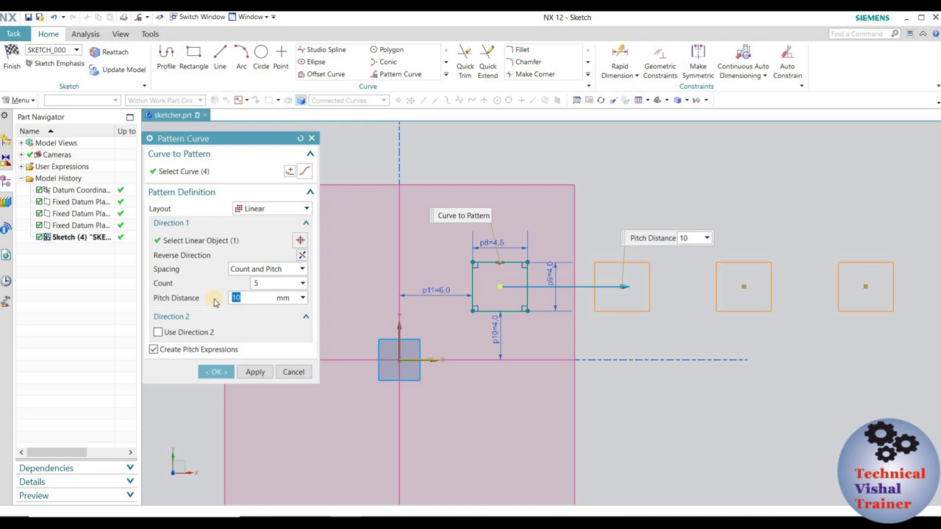
{"action": "scroll", "coordinate": [473, 353], "scroll_direction": "down", "scroll_amount": 2}
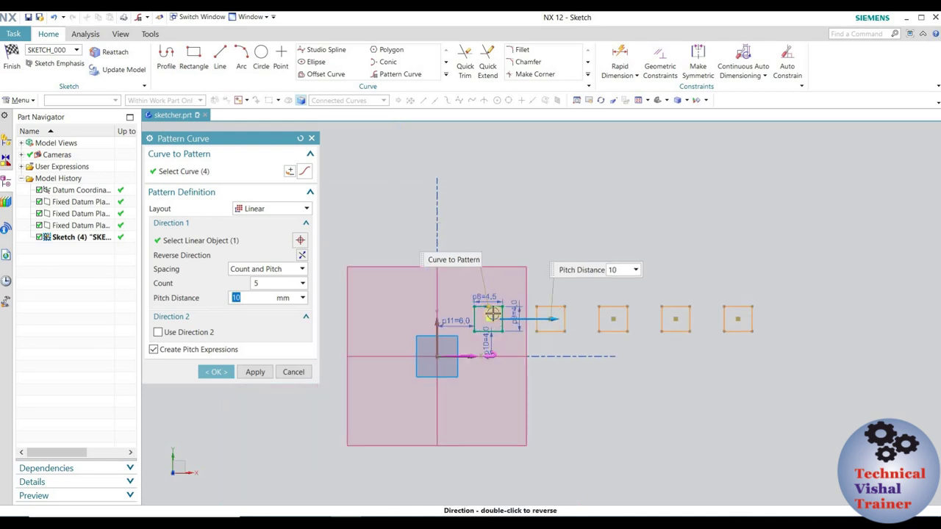
{"action": "scroll", "coordinate": [559, 319], "scroll_direction": "up", "scroll_amount": 1}
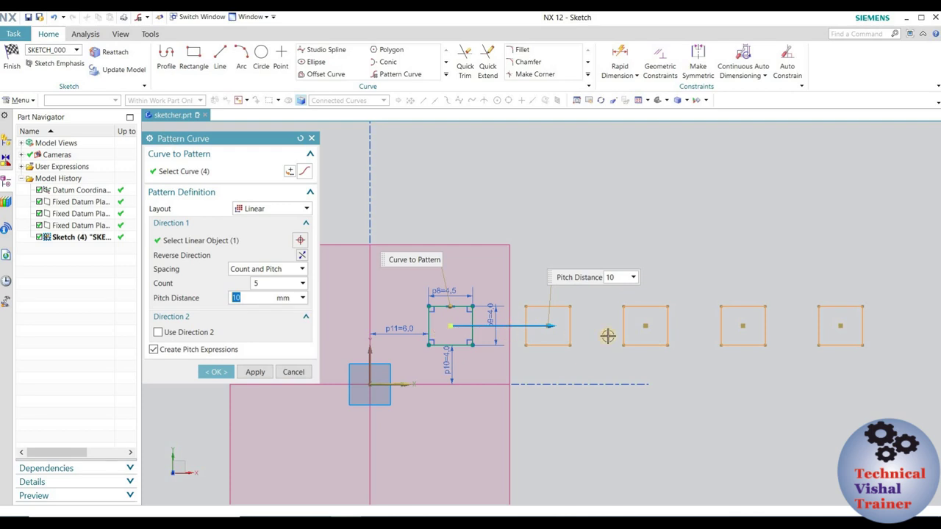
{"action": "mouse_move", "coordinate": [551, 325]}
{"action": "left_mouse_down"}
{"action": "mouse_move", "coordinate": [524, 330]}
{"action": "mouse_move", "coordinate": [549, 326]}
{"action": "left_mouse_up"}
{"action": "left_click", "coordinate": [245, 289]}
{"action": "type", "text": "6"}
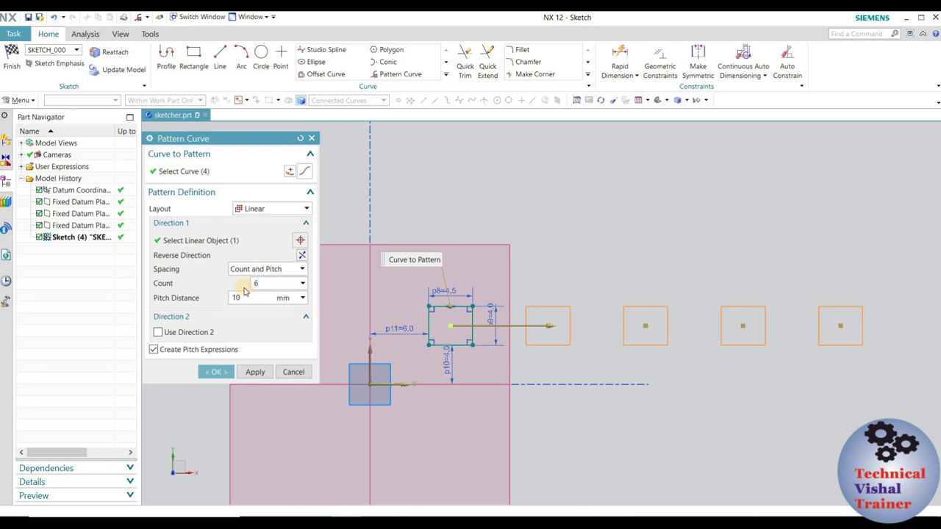
{"action": "scroll", "coordinate": [552, 361], "scroll_direction": "down", "scroll_amount": 2}
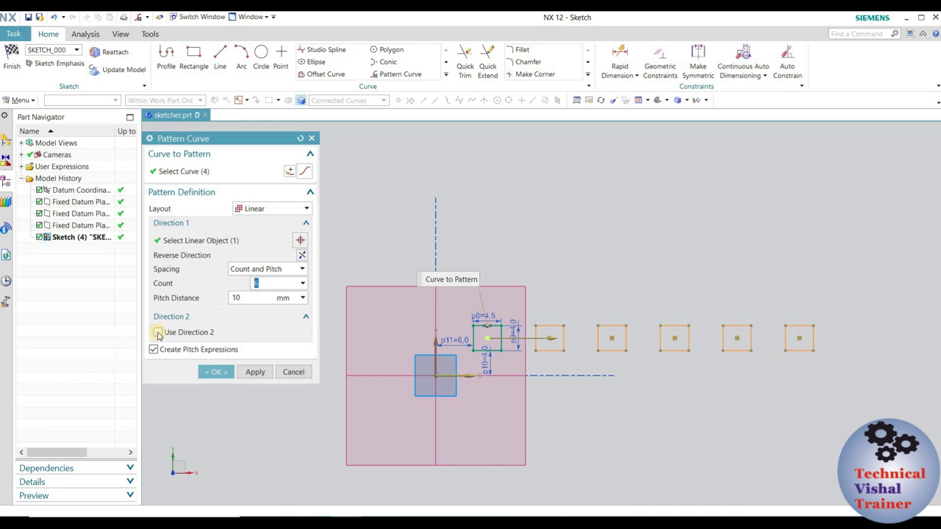
Step: Add a second pattern direction along the vertical axis
{"action": "left_click", "coordinate": [158, 333]}
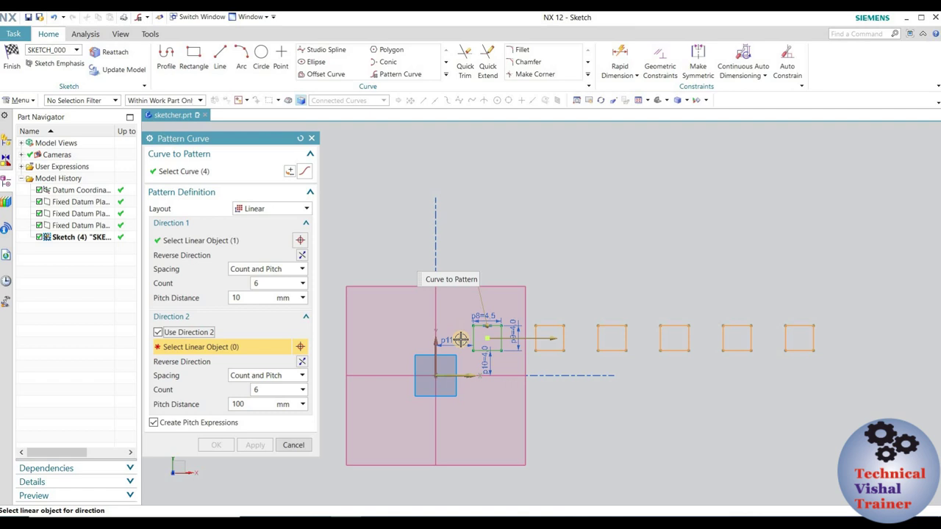
{"action": "scroll", "coordinate": [460, 337], "scroll_direction": "down", "scroll_amount": 3}
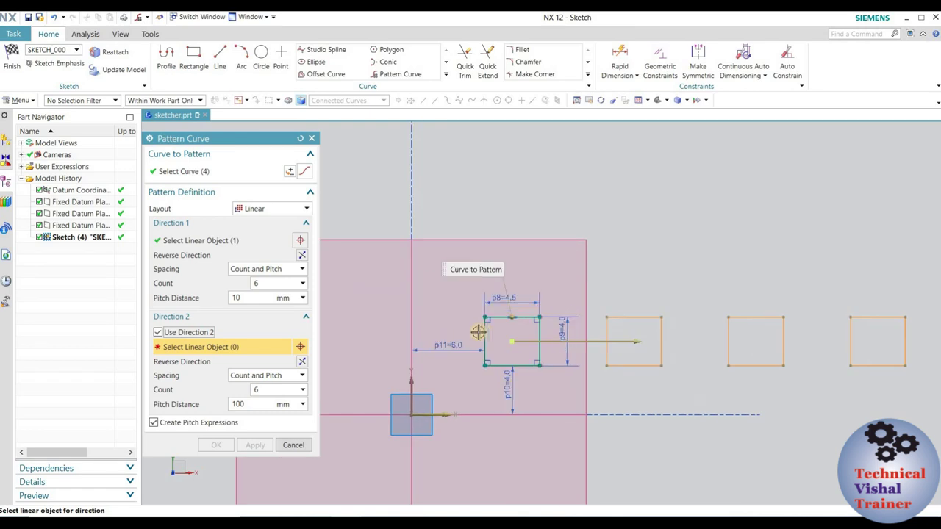
{"action": "left_click", "coordinate": [412, 380]}
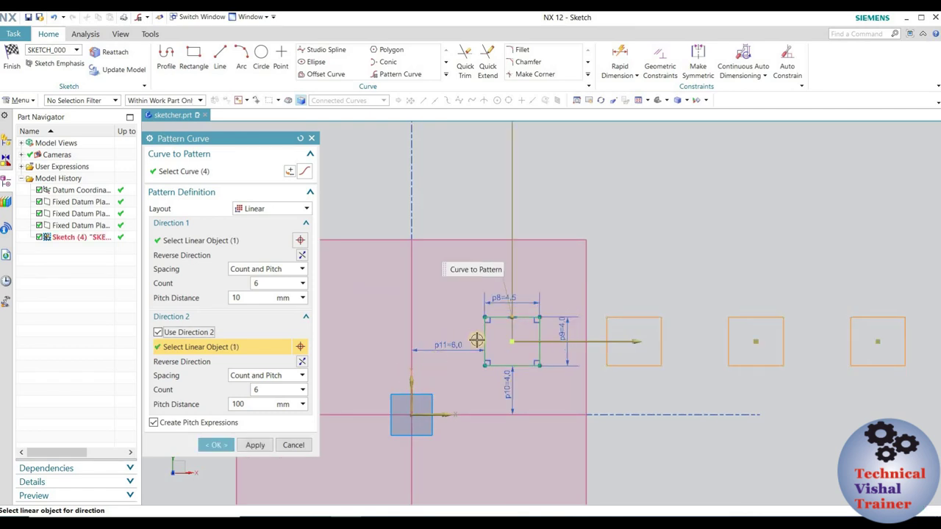
{"action": "scroll", "coordinate": [476, 338], "scroll_direction": "up", "scroll_amount": 4}
{"action": "scroll", "coordinate": [476, 338], "scroll_direction": "up", "scroll_amount": 3}
{"action": "scroll", "coordinate": [514, 309], "scroll_direction": "down", "scroll_amount": 1}
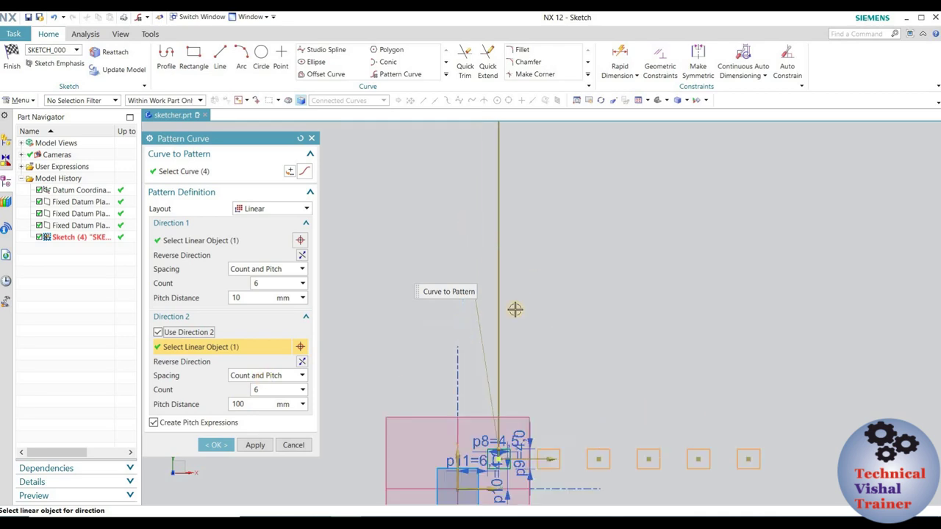
{"action": "scroll", "coordinate": [526, 272], "scroll_direction": "down", "scroll_amount": 2}
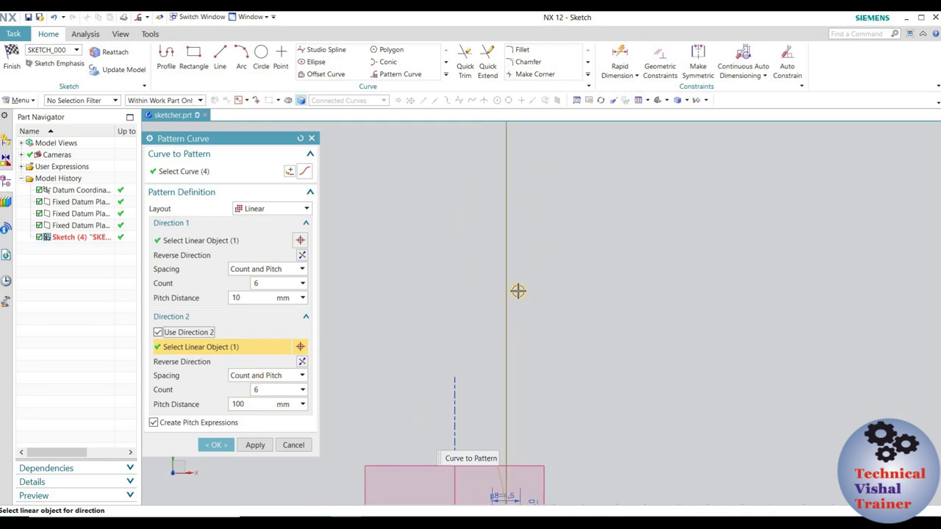
Step: Set the Direction 2 pitch to 10 mm
{"action": "left_click", "coordinate": [238, 403]}
{"action": "key", "text": "ctrl+a"}
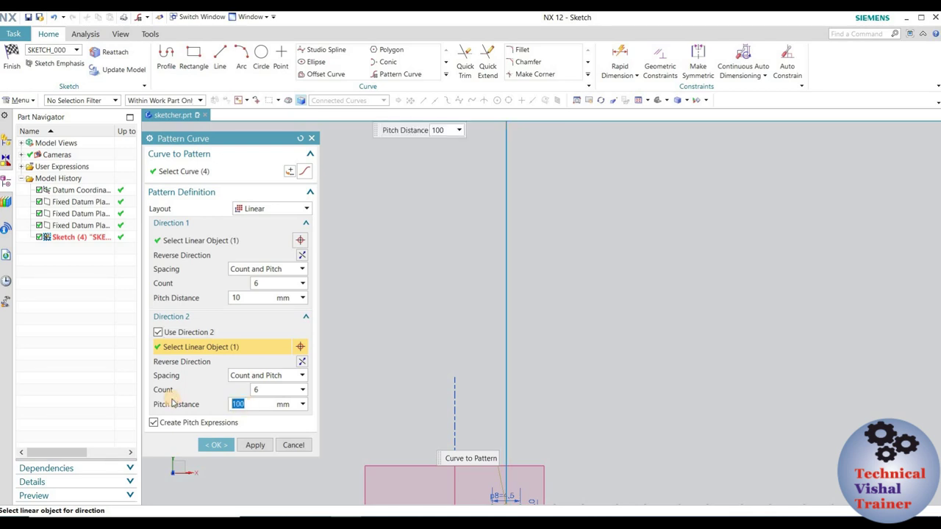
{"action": "type", "text": "30"}
{"action": "key", "text": "Return"}
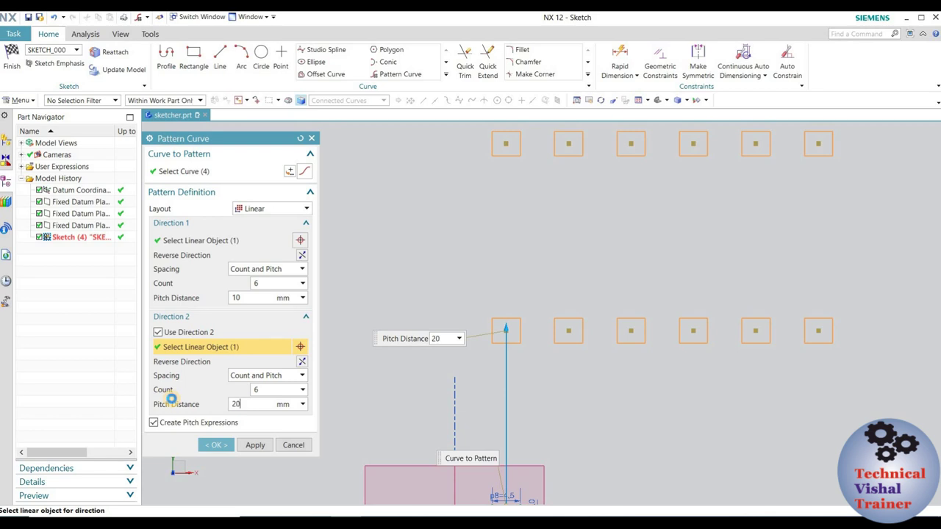
{"action": "key", "text": "Return"}
{"action": "key", "text": "Return"}
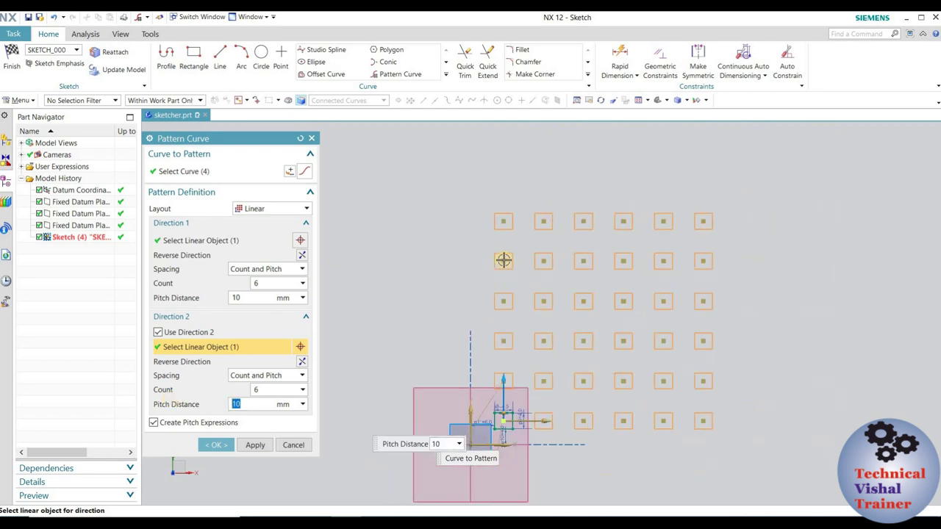
{"action": "scroll", "coordinate": [498, 247], "scroll_direction": "up", "scroll_amount": 2}
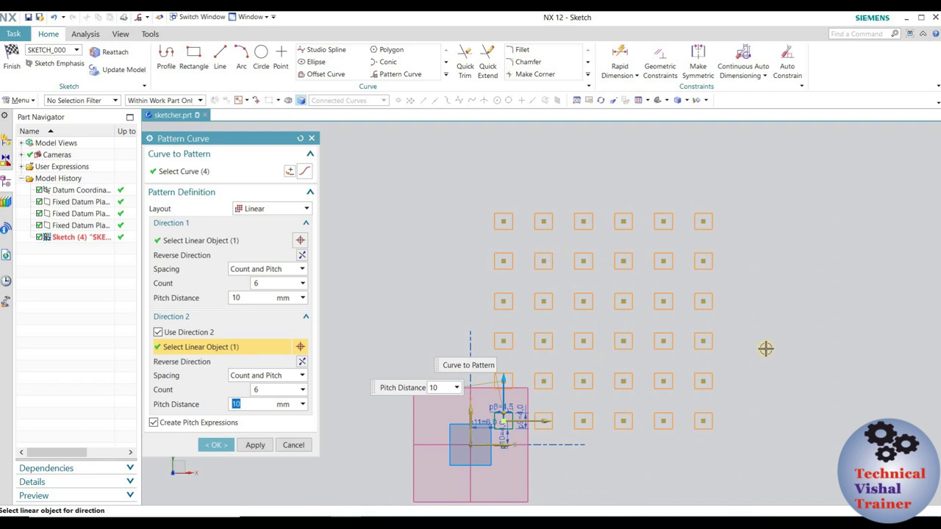
Step: Set both direction counts to 5, keeping Direction 1 at Count and Pitch spacing
{"action": "left_click", "coordinate": [257, 390]}
{"action": "key", "text": "Return"}
{"action": "left_click", "coordinate": [262, 284]}
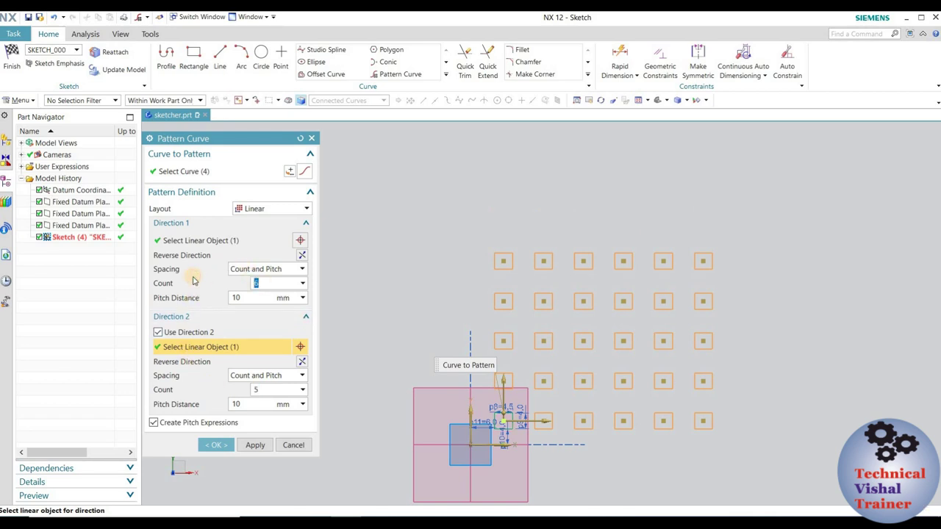
{"action": "type", "text": "5"}
{"action": "key", "text": "Return"}
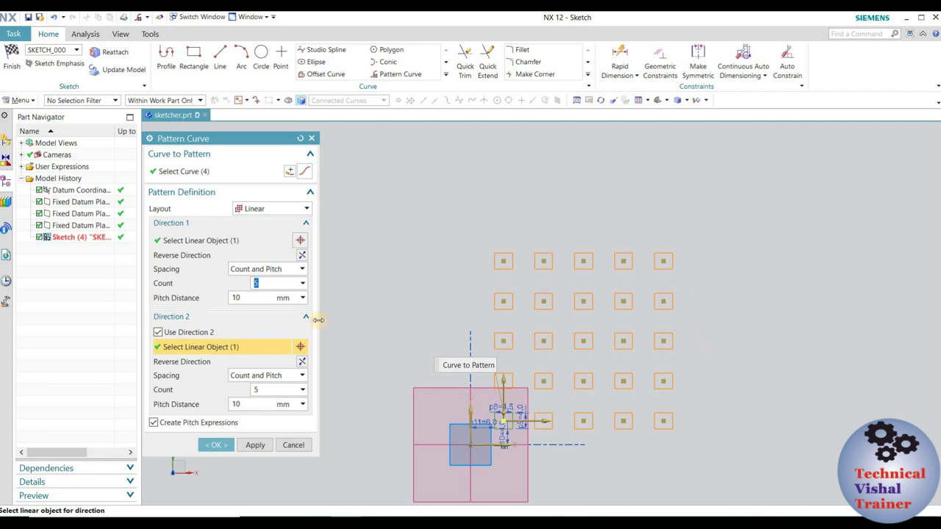
{"action": "scroll", "coordinate": [606, 406], "scroll_direction": "up", "scroll_amount": 3}
{"action": "scroll", "coordinate": [606, 406], "scroll_direction": "down", "scroll_amount": 2}
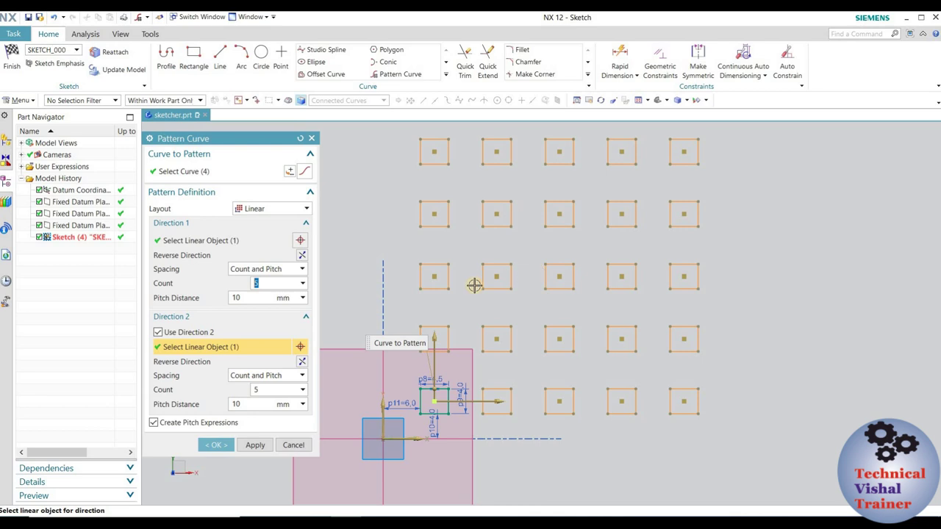
{"action": "left_click", "coordinate": [262, 268]}
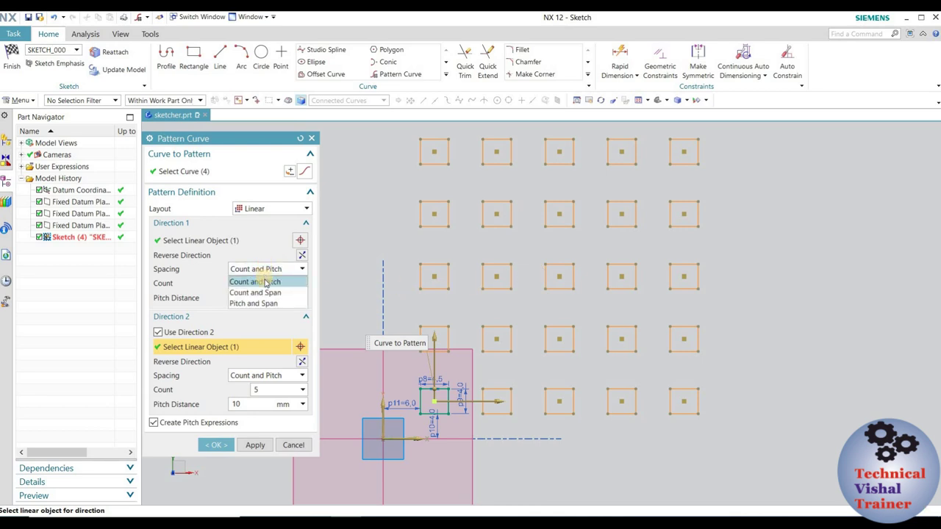
{"action": "left_click", "coordinate": [255, 281]}
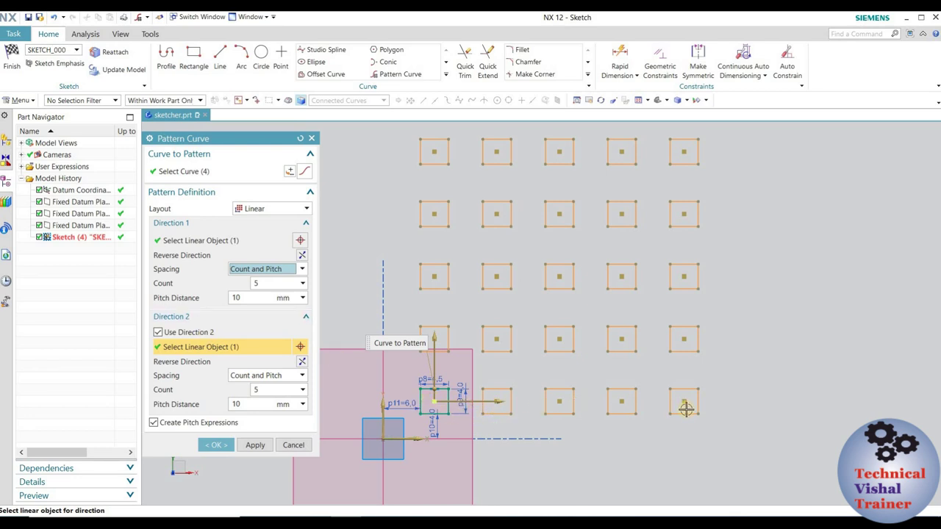
Step: Switch Direction 1 to Count and Span with a 100 mm span and 4 copies
{"action": "left_click", "coordinate": [254, 269]}
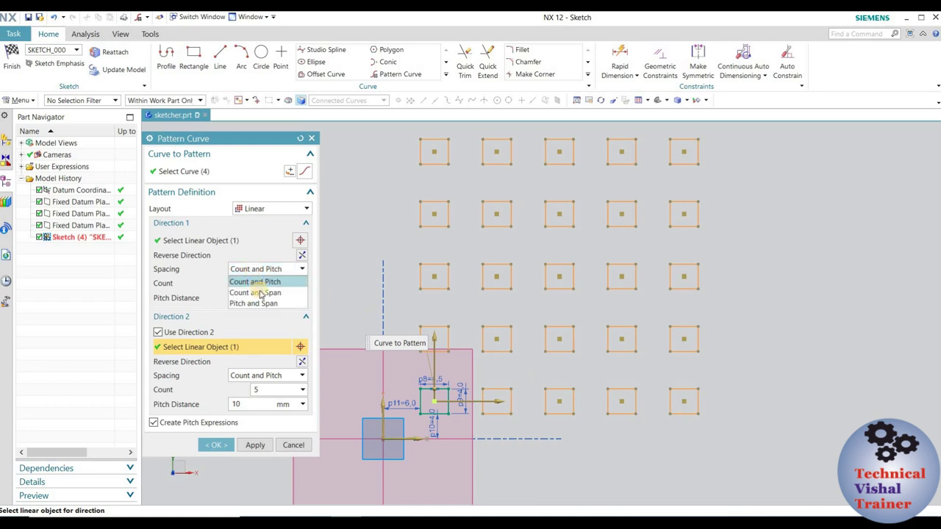
{"action": "left_click", "coordinate": [261, 293]}
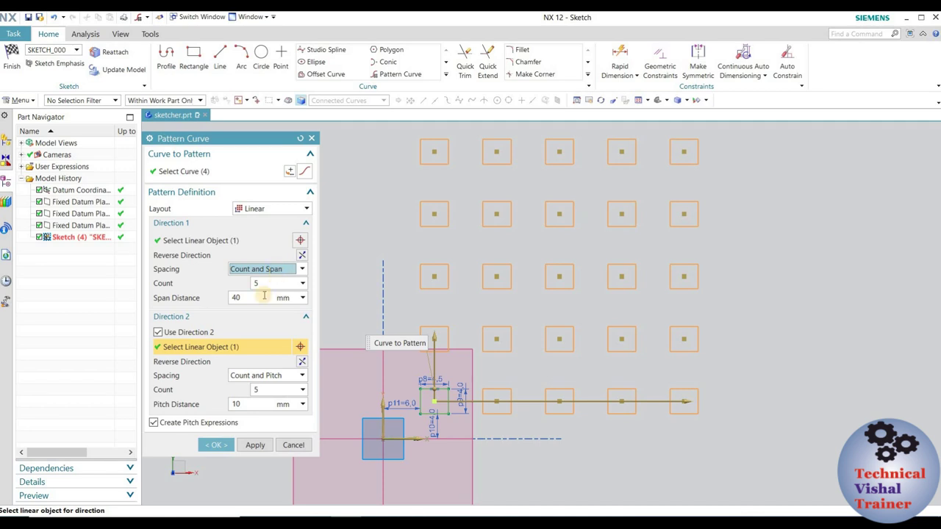
{"action": "left_click", "coordinate": [246, 297]}
{"action": "type", "text": "100"}
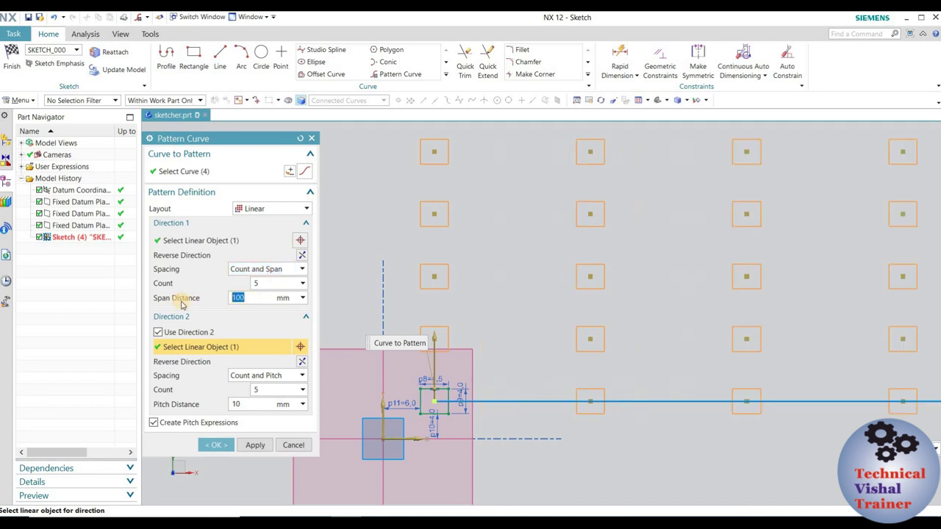
{"action": "scroll", "coordinate": [563, 363], "scroll_direction": "down", "scroll_amount": 3}
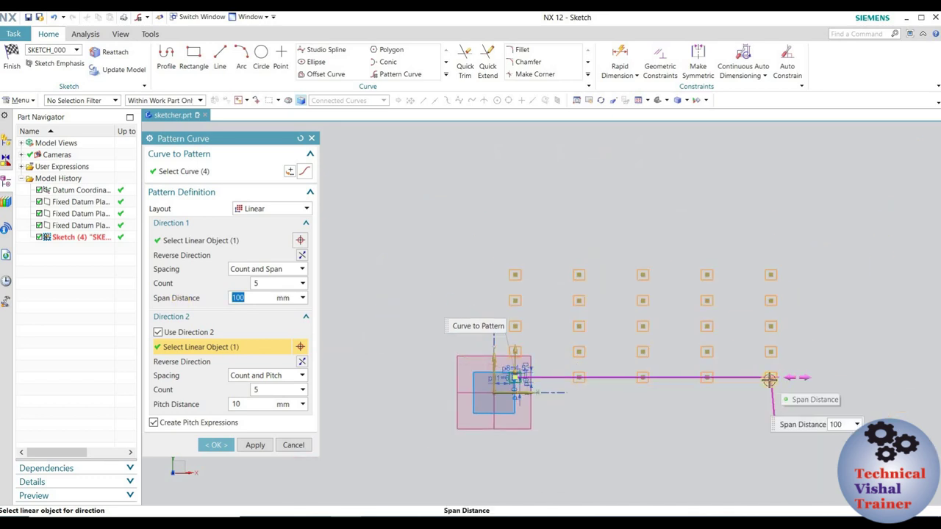
{"action": "left_click", "coordinate": [261, 284]}
{"action": "type", "text": "4"}
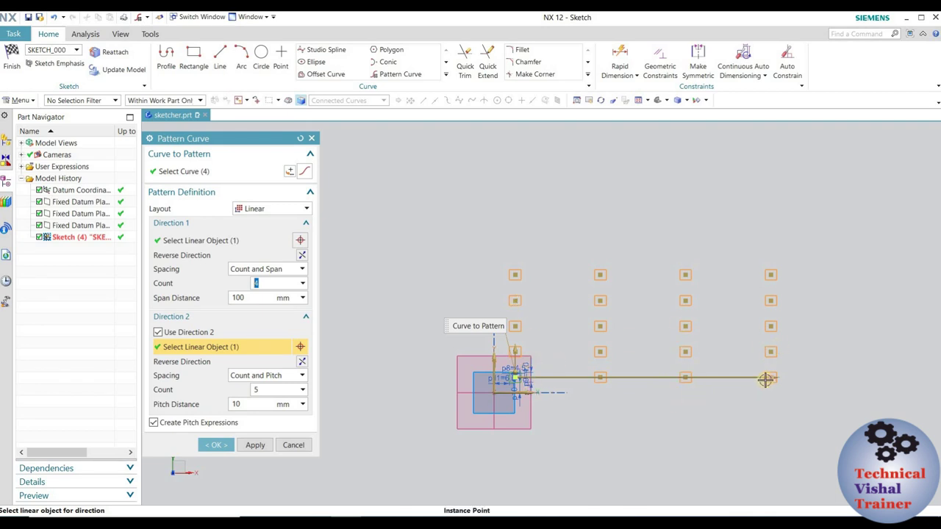
Step: Try Pitch and Span spacing for Direction 1, adjusting its pitch and span values
{"action": "left_click", "coordinate": [263, 270]}
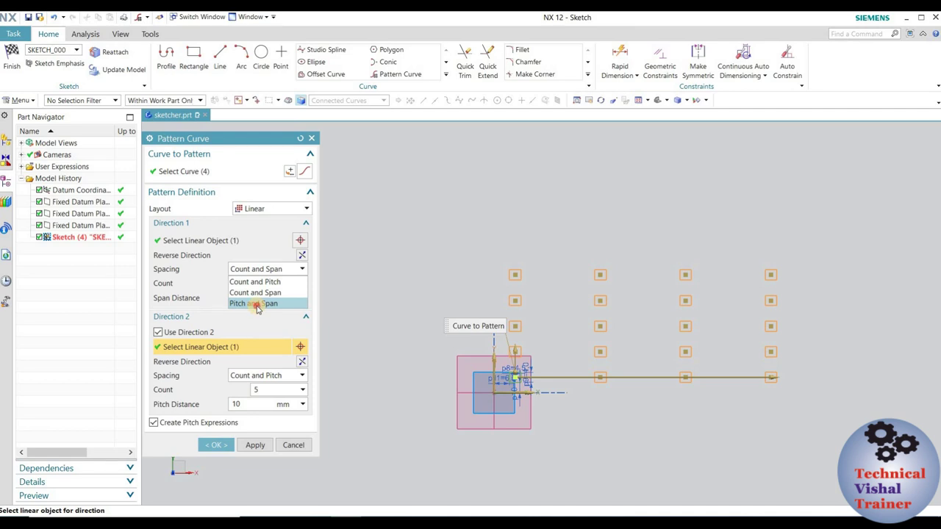
{"action": "left_click", "coordinate": [257, 307]}
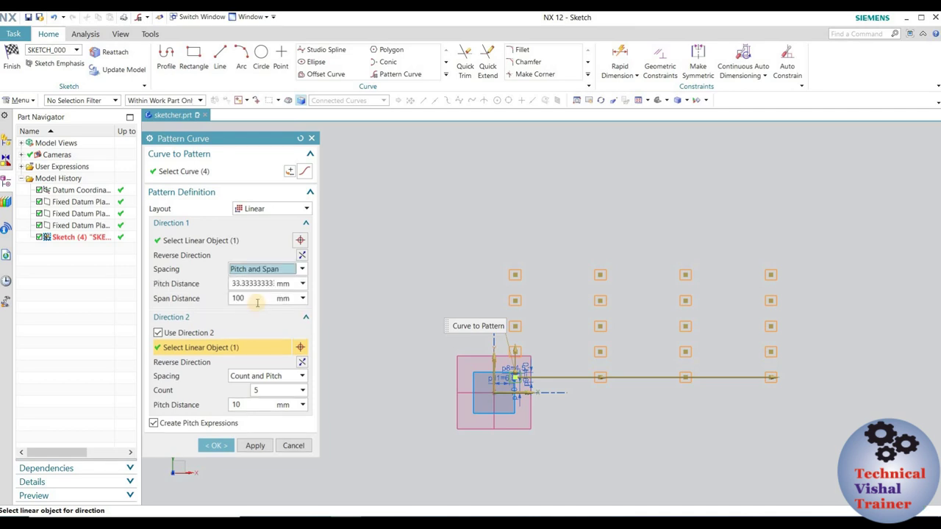
{"action": "left_click", "coordinate": [232, 283]}
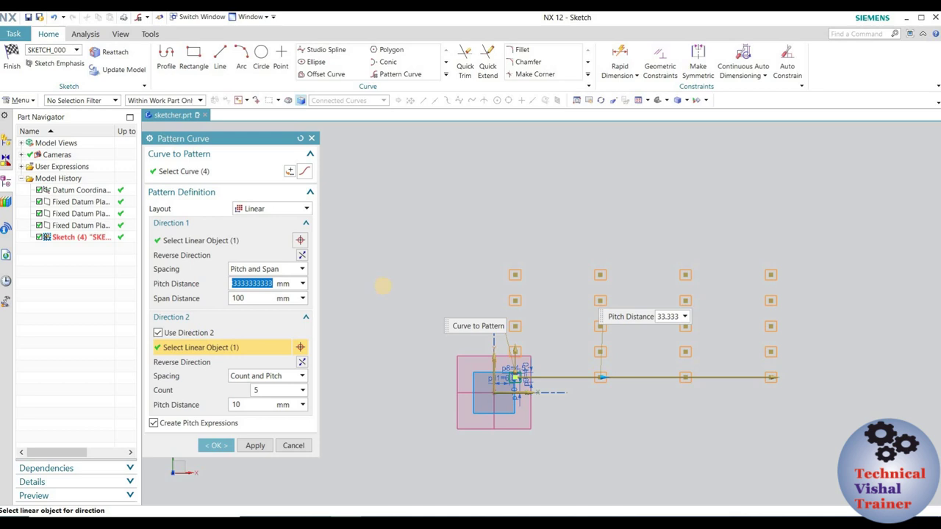
{"action": "type", "text": "50"}
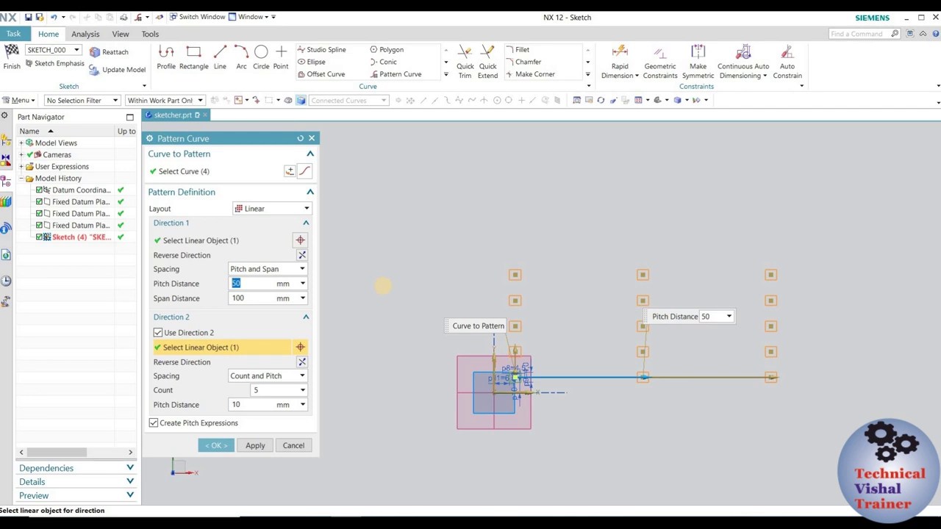
{"action": "left_click", "coordinate": [234, 298]}
{"action": "type", "text": "1"}
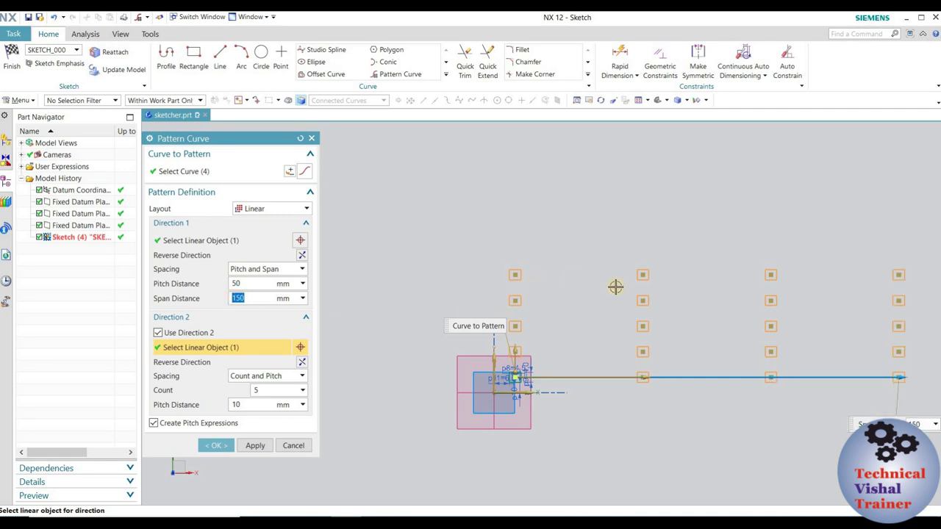
{"action": "scroll", "coordinate": [599, 296], "scroll_direction": "down", "scroll_amount": 2}
{"action": "scroll", "coordinate": [599, 297], "scroll_direction": "down", "scroll_amount": 1}
{"action": "scroll", "coordinate": [611, 330], "scroll_direction": "up", "scroll_amount": 4}
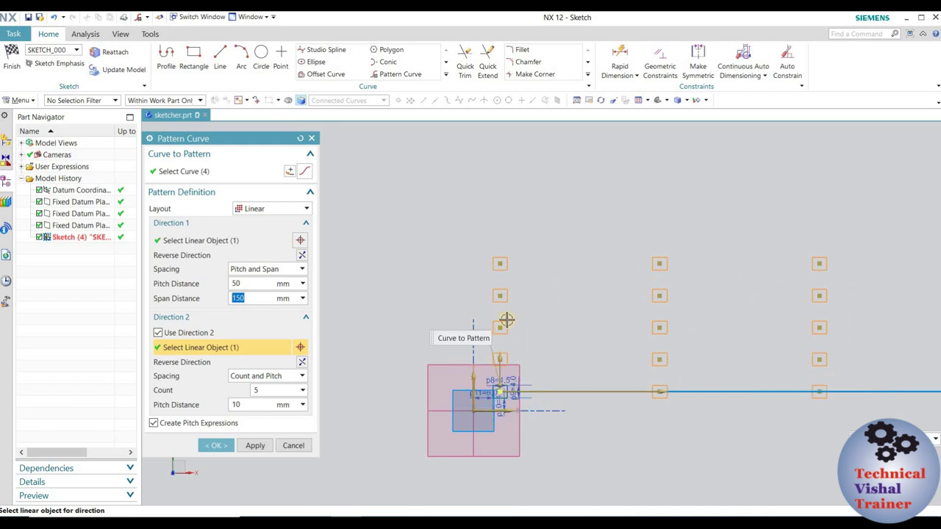
{"action": "scroll", "coordinate": [522, 322], "scroll_direction": "down", "scroll_amount": 1}
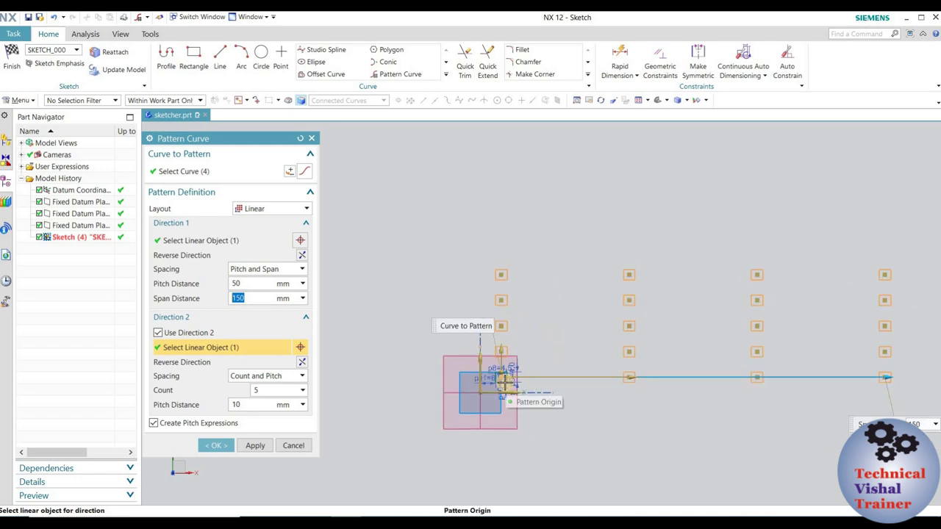
{"action": "scroll", "coordinate": [561, 351], "scroll_direction": "down", "scroll_amount": 2}
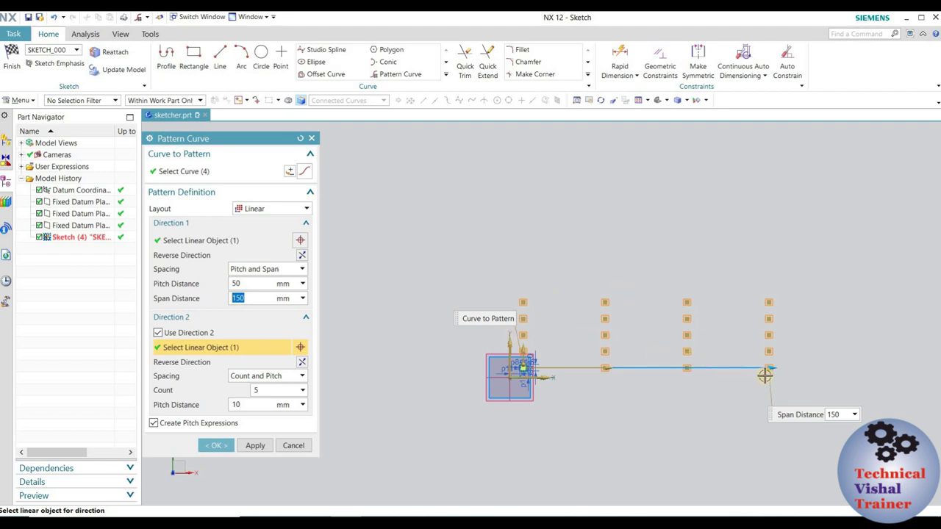
{"action": "left_click_drag", "start_coordinate": [769, 367], "coordinate": [725, 366]}
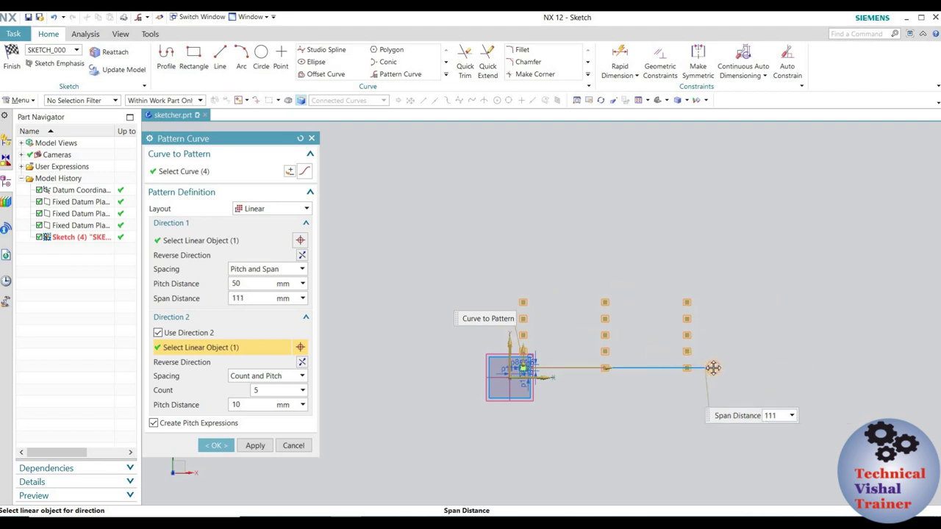
Step: Set Direction 1 to Count and Pitch with a 15 mm pitch and 4 copies
{"action": "left_click", "coordinate": [252, 272]}
{"action": "left_click", "coordinate": [253, 281]}
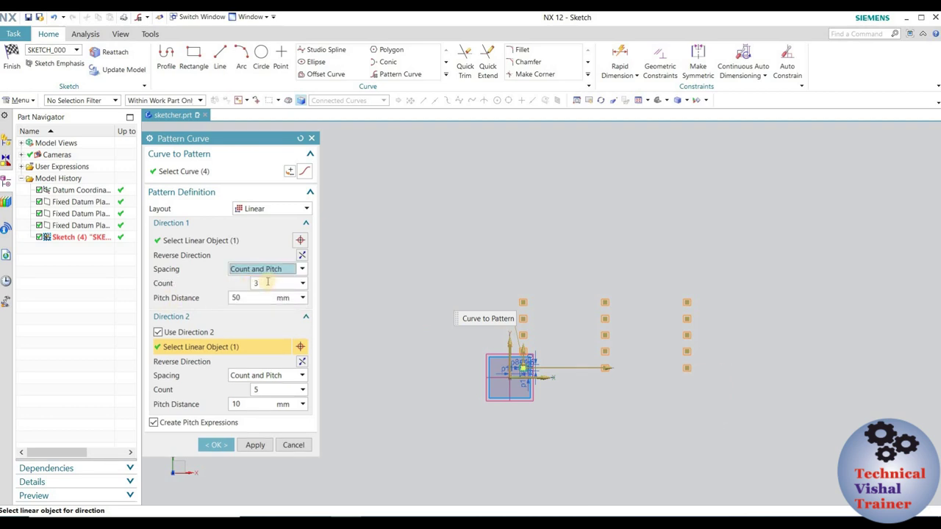
{"action": "left_click", "coordinate": [235, 297]}
{"action": "type", "text": "30"}
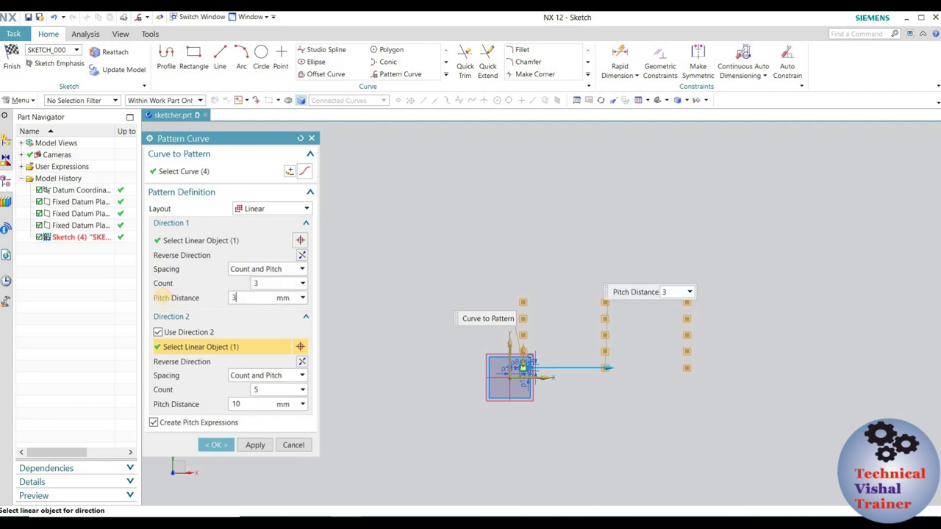
{"action": "key", "text": "Return"}
{"action": "type", "text": "15"}
{"action": "key", "text": "Return"}
{"action": "key", "text": "shift+Tab"}
{"action": "key", "text": "Return"}
{"action": "scroll", "coordinate": [567, 342], "scroll_direction": "up", "scroll_amount": 2}
{"action": "scroll", "coordinate": [604, 335], "scroll_direction": "up", "scroll_amount": 3}
{"action": "scroll", "coordinate": [604, 335], "scroll_direction": "up", "scroll_amount": 1}
{"action": "scroll", "coordinate": [580, 383], "scroll_direction": "down", "scroll_amount": 1}
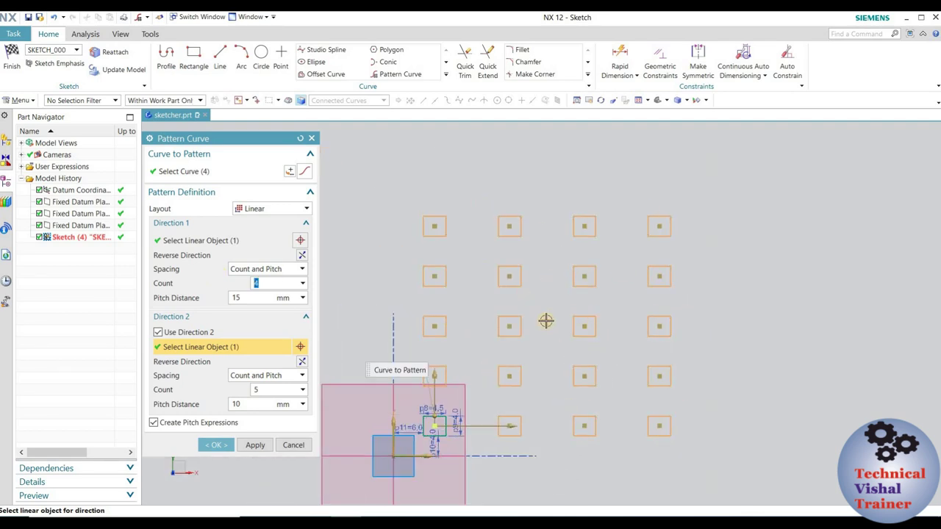
Step: Try Count and Span for Direction 2, then switch it to Pitch and Span
{"action": "left_click", "coordinate": [269, 375]}
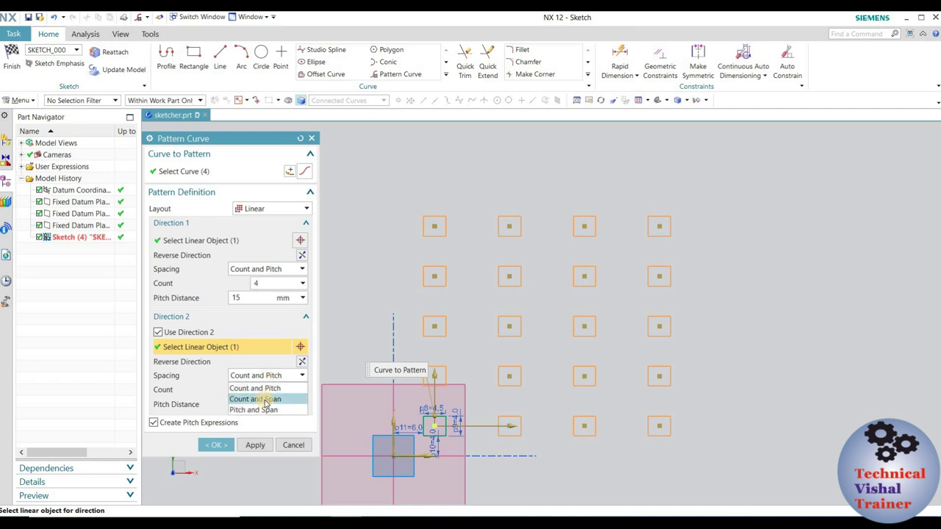
{"action": "left_click", "coordinate": [266, 400]}
{"action": "left_click", "coordinate": [205, 406]}
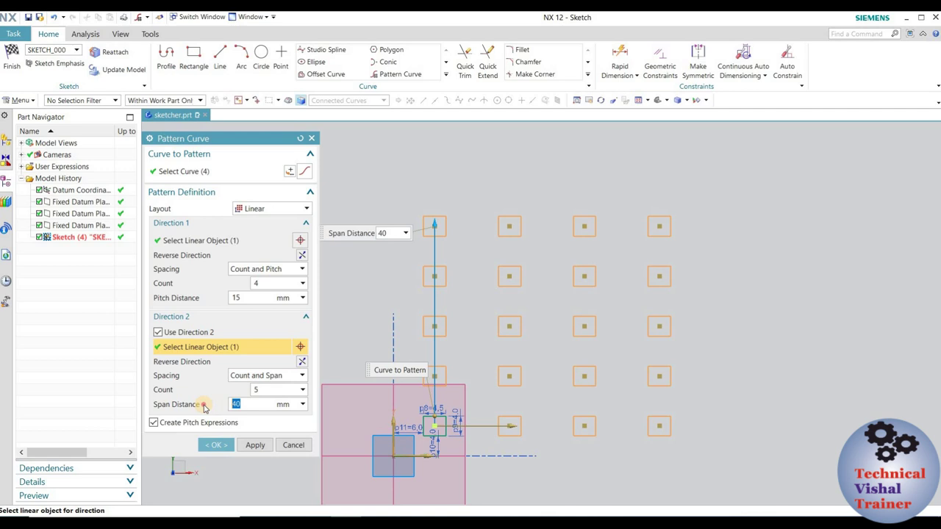
{"action": "type", "text": "50"}
{"action": "left_click", "coordinate": [202, 404]}
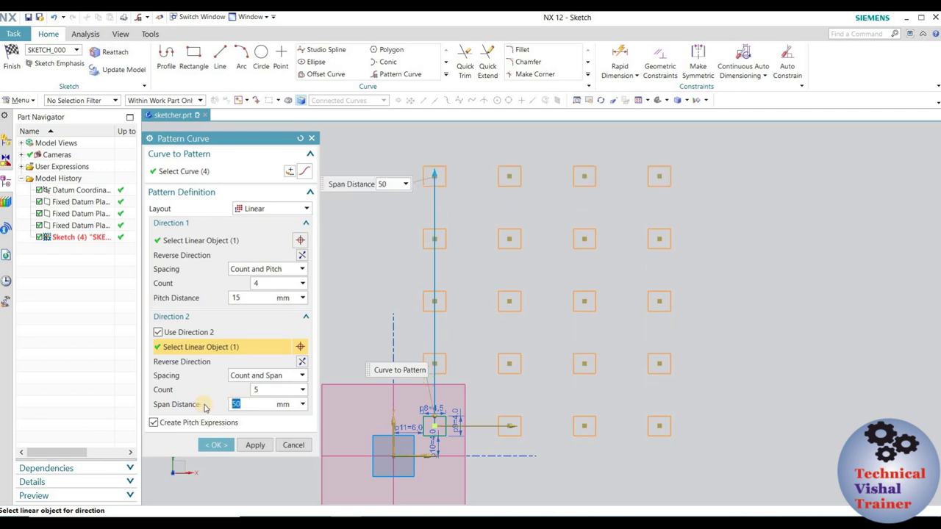
{"action": "left_click", "coordinate": [255, 375]}
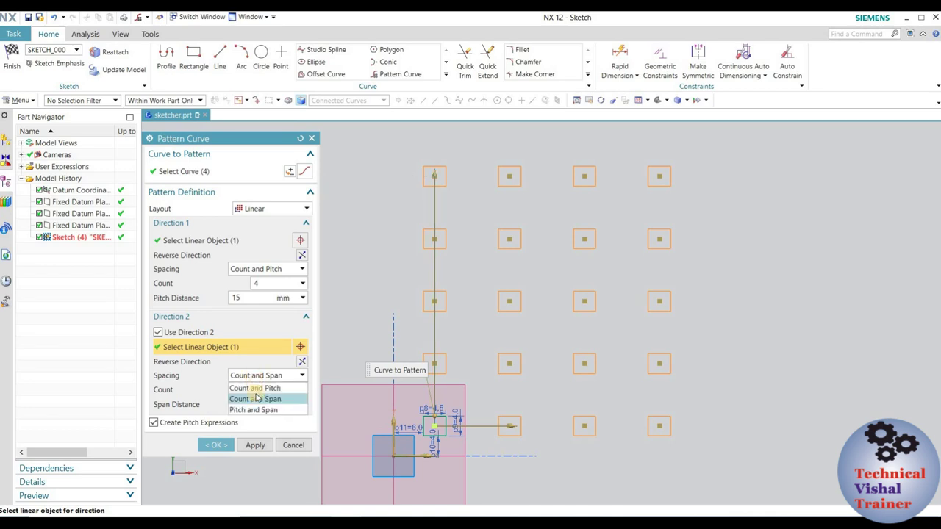
{"action": "left_click", "coordinate": [254, 409]}
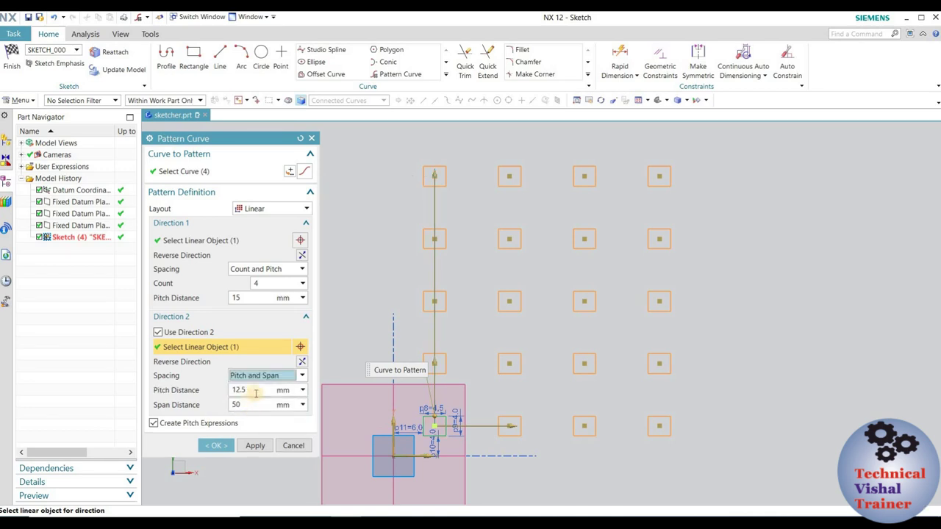
Step: Give Direction 2 a 20 mm pitch over a 70 mm span and create the pattern
{"action": "left_click", "coordinate": [183, 405]}
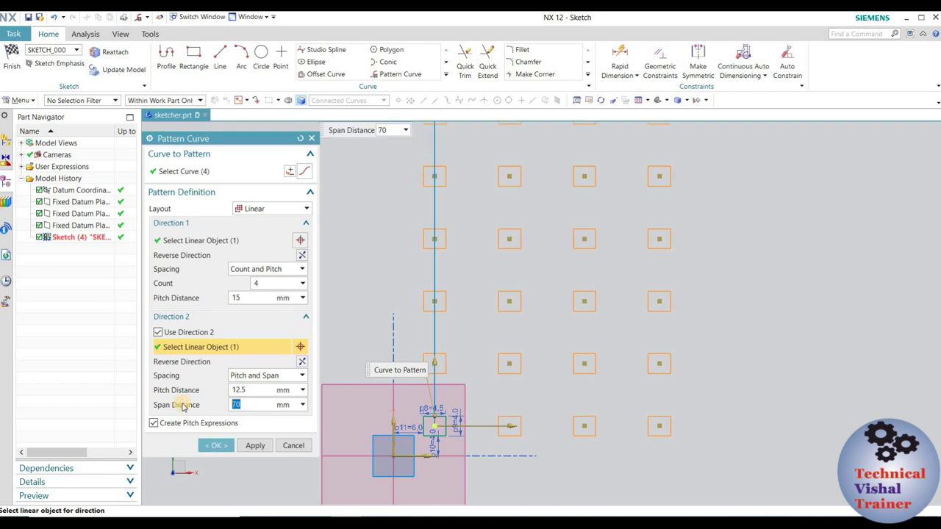
{"action": "scroll", "coordinate": [487, 413], "scroll_direction": "down", "scroll_amount": 2}
{"action": "scroll", "coordinate": [482, 415], "scroll_direction": "down", "scroll_amount": 2}
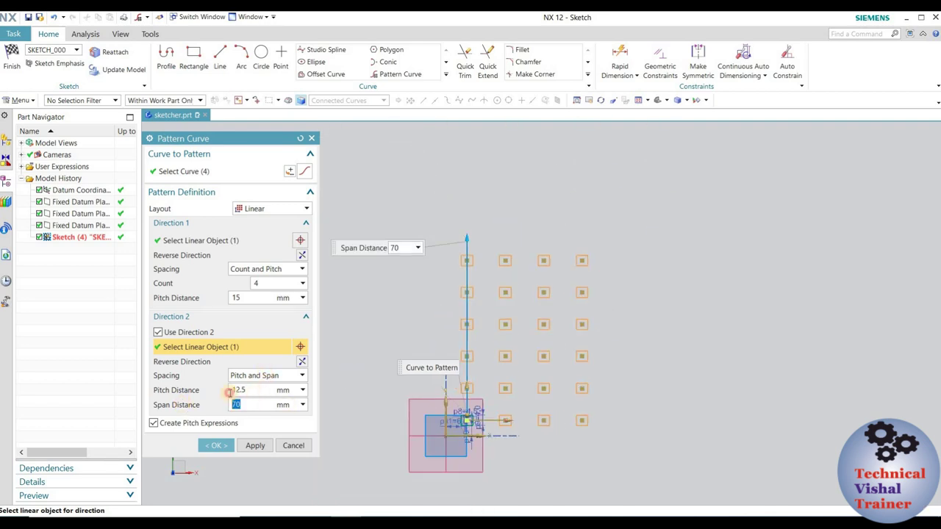
{"action": "left_click", "coordinate": [230, 391]}
{"action": "type", "text": "20"}
{"action": "key", "text": "Return"}
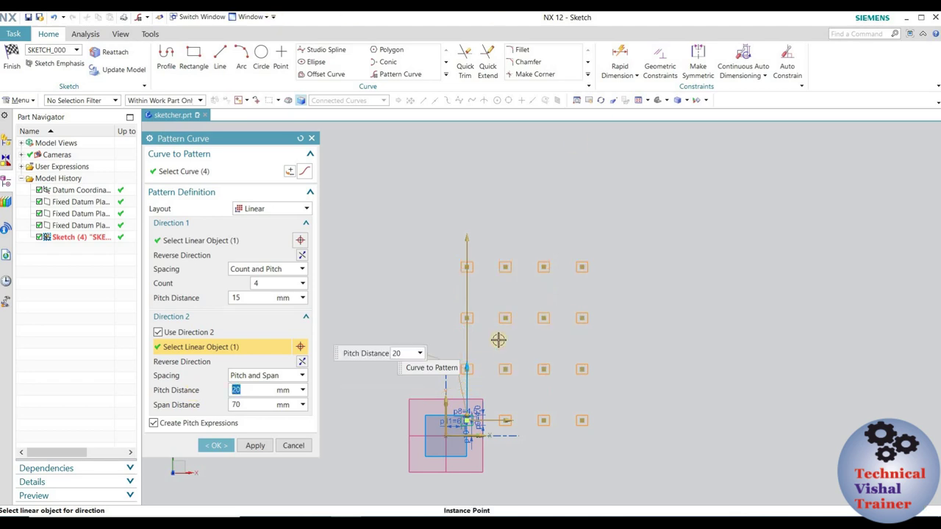
{"action": "scroll", "coordinate": [500, 344], "scroll_direction": "up", "scroll_amount": 4}
{"action": "scroll", "coordinate": [502, 346], "scroll_direction": "down", "scroll_amount": 2}
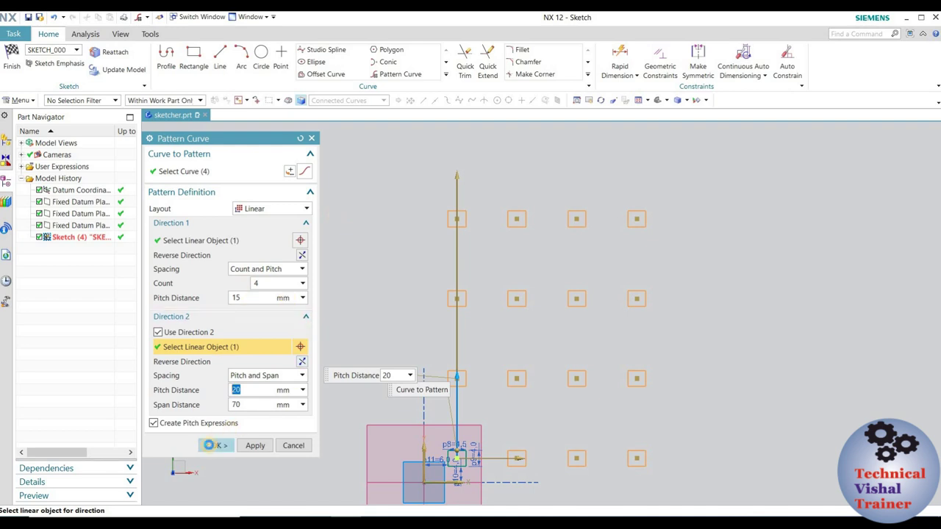
{"action": "left_click", "coordinate": [213, 445]}
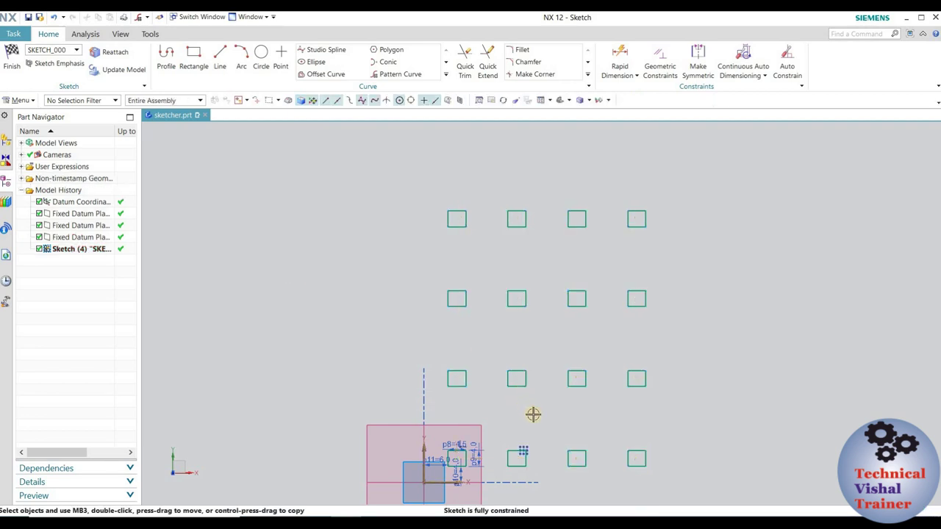
{"action": "scroll", "coordinate": [525, 476], "scroll_direction": "up", "scroll_amount": 4}
{"action": "scroll", "coordinate": [525, 476], "scroll_direction": "up", "scroll_amount": 1}
{"action": "scroll", "coordinate": [560, 347], "scroll_direction": "down", "scroll_amount": 2}
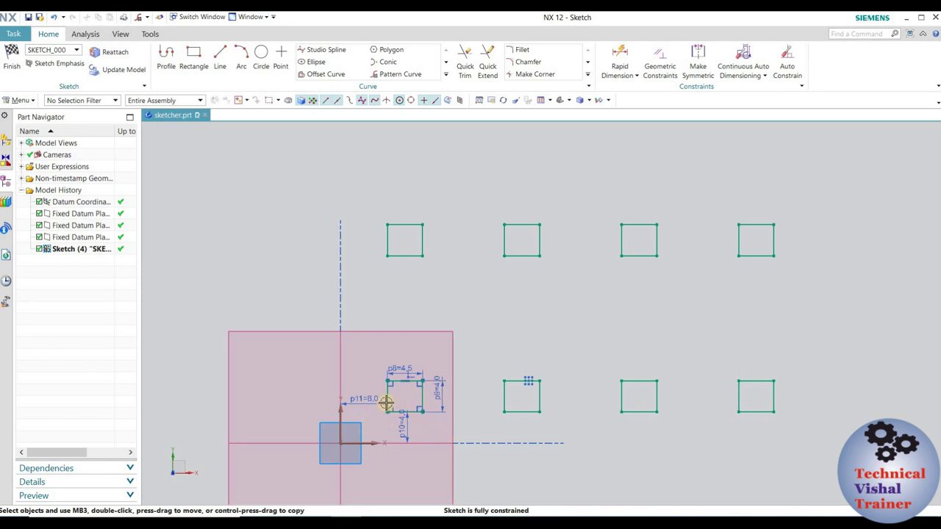
{"action": "scroll", "coordinate": [399, 414], "scroll_direction": "down", "scroll_amount": 3}
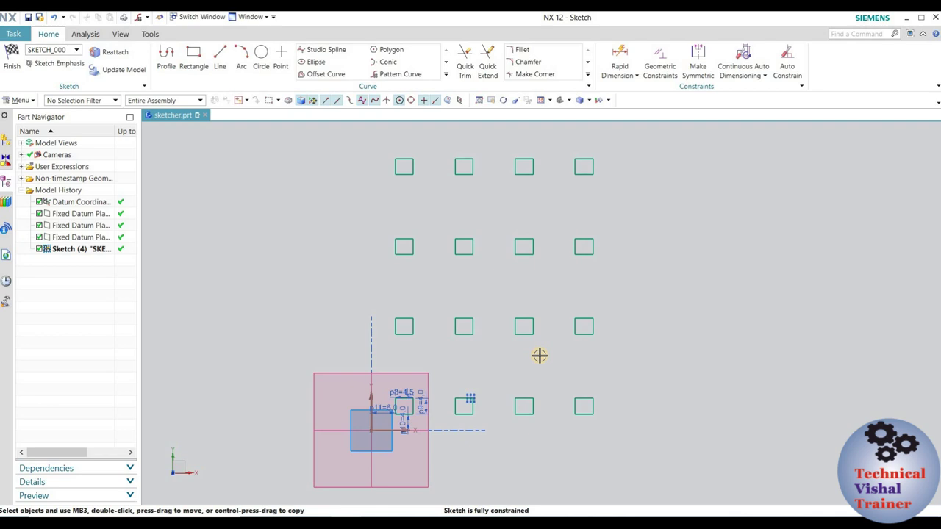
{"action": "scroll", "coordinate": [388, 445], "scroll_direction": "up", "scroll_amount": 1}
{"action": "scroll", "coordinate": [388, 446], "scroll_direction": "up", "scroll_amount": 2}
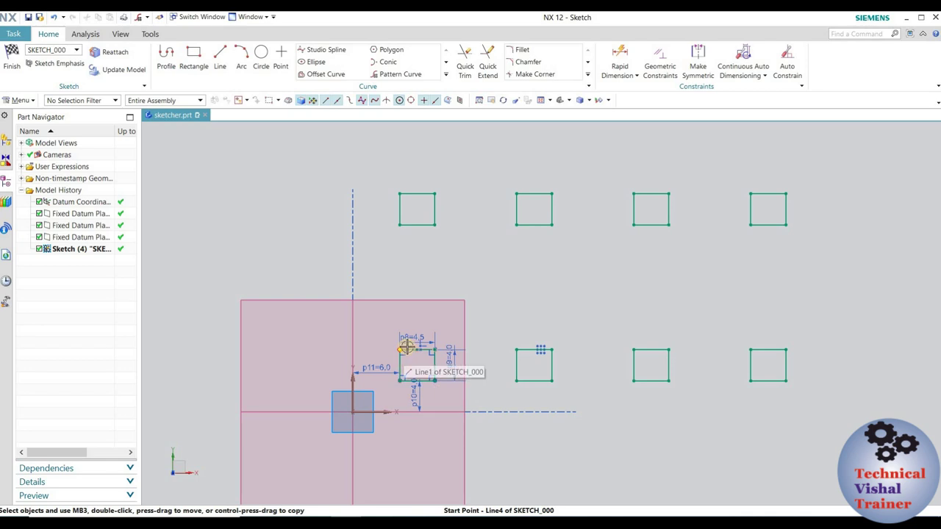
{"action": "scroll", "coordinate": [399, 390], "scroll_direction": "down", "scroll_amount": 3}
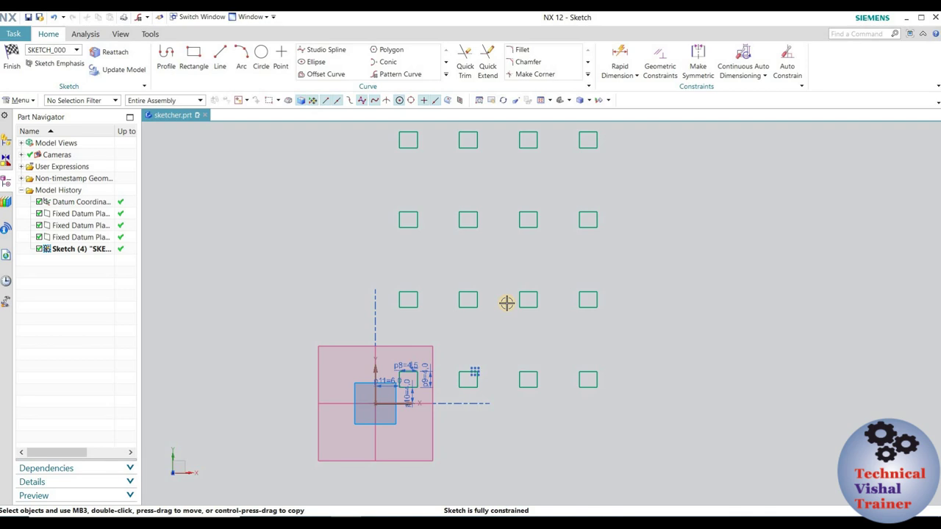
{"action": "scroll", "coordinate": [483, 363], "scroll_direction": "up", "scroll_amount": 3}
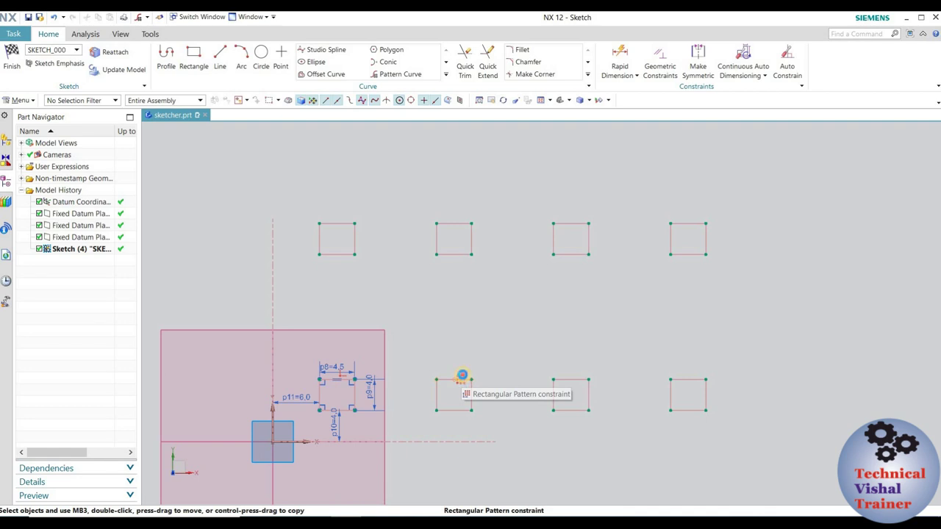
{"action": "left_click", "coordinate": [462, 375]}
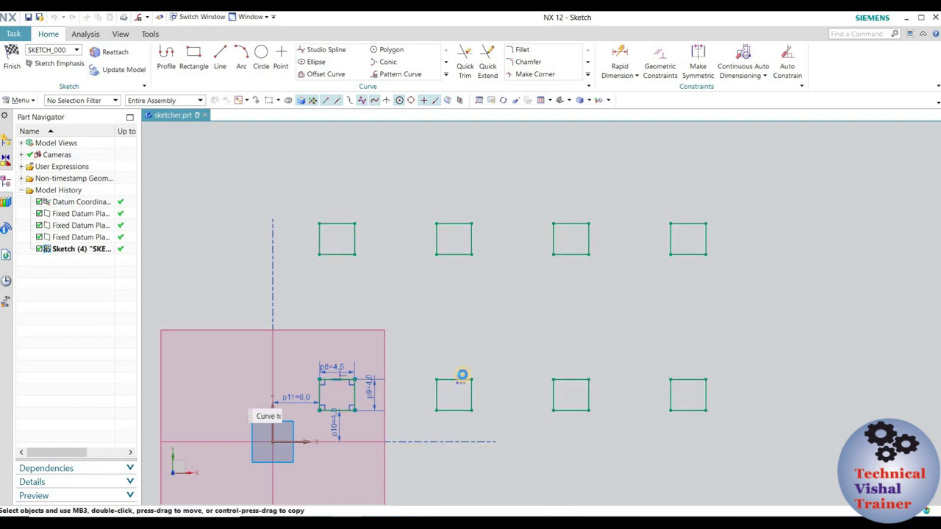
{"action": "double_click", "coordinate": [462, 376]}
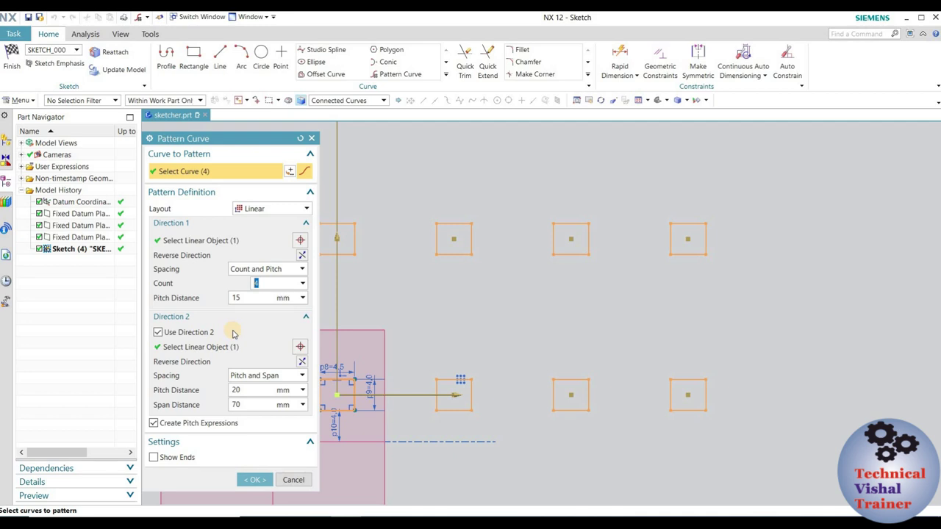
{"action": "left_click", "coordinate": [301, 362]}
{"action": "scroll", "coordinate": [711, 328], "scroll_direction": "down", "scroll_amount": 4}
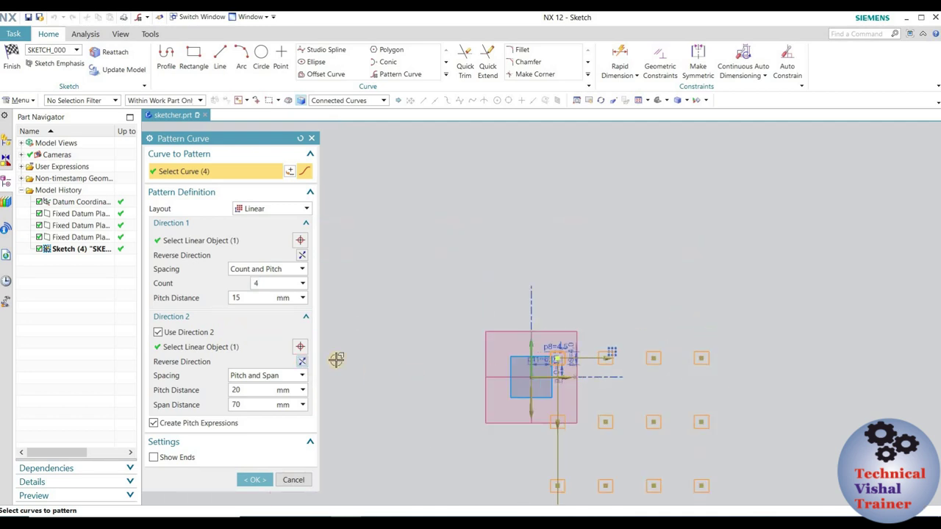
{"action": "left_click", "coordinate": [301, 363]}
{"action": "left_click", "coordinate": [301, 363]}
{"action": "left_click", "coordinate": [301, 364]}
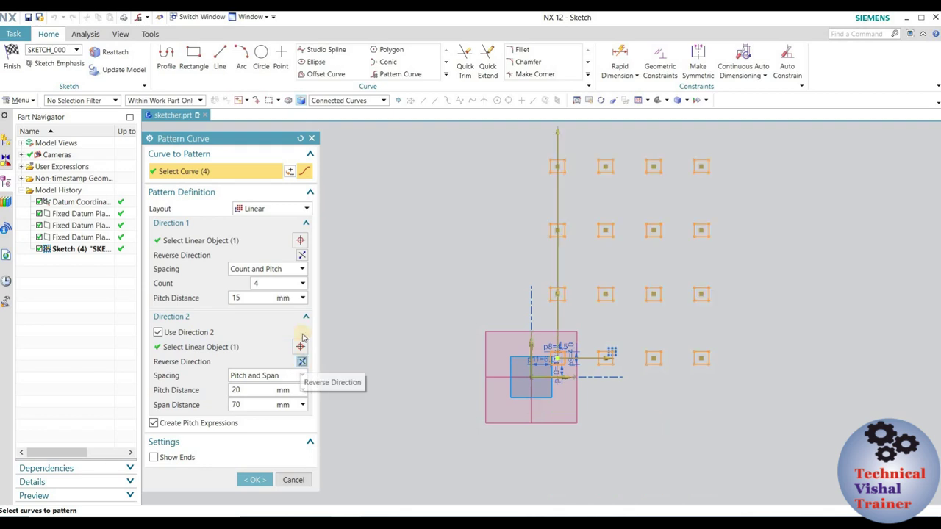
{"action": "left_click", "coordinate": [301, 256]}
{"action": "left_click", "coordinate": [300, 256]}
{"action": "left_click", "coordinate": [301, 256]}
{"action": "left_click", "coordinate": [301, 255]}
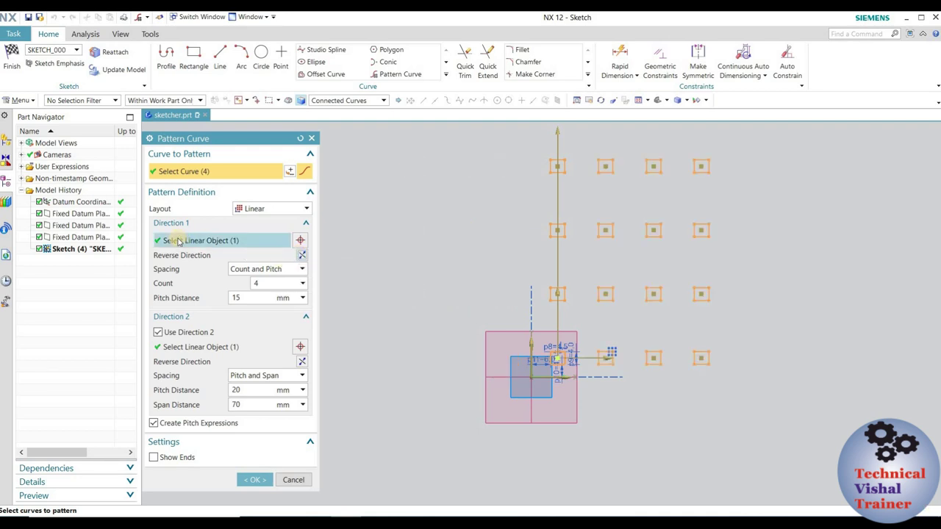
{"action": "left_click", "coordinate": [301, 255]}
{"action": "left_click", "coordinate": [300, 255]}
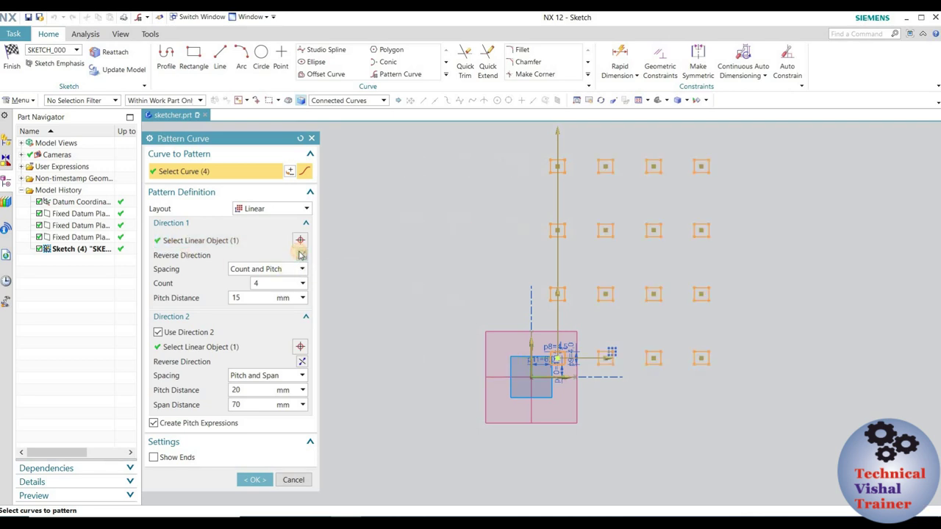
{"action": "left_click", "coordinate": [300, 361]}
{"action": "left_click", "coordinate": [301, 361]}
{"action": "left_click", "coordinate": [253, 479]}
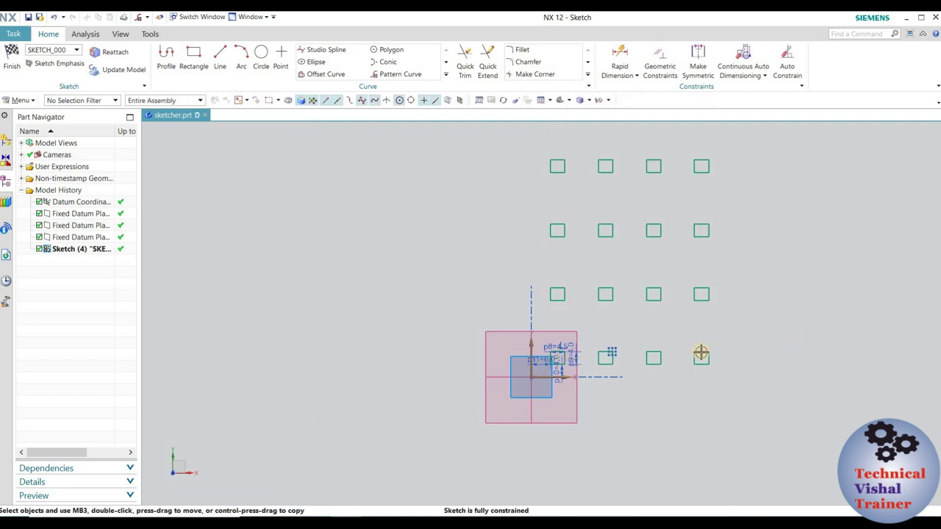
{"action": "scroll", "coordinate": [701, 353], "scroll_direction": "up", "scroll_amount": 3}
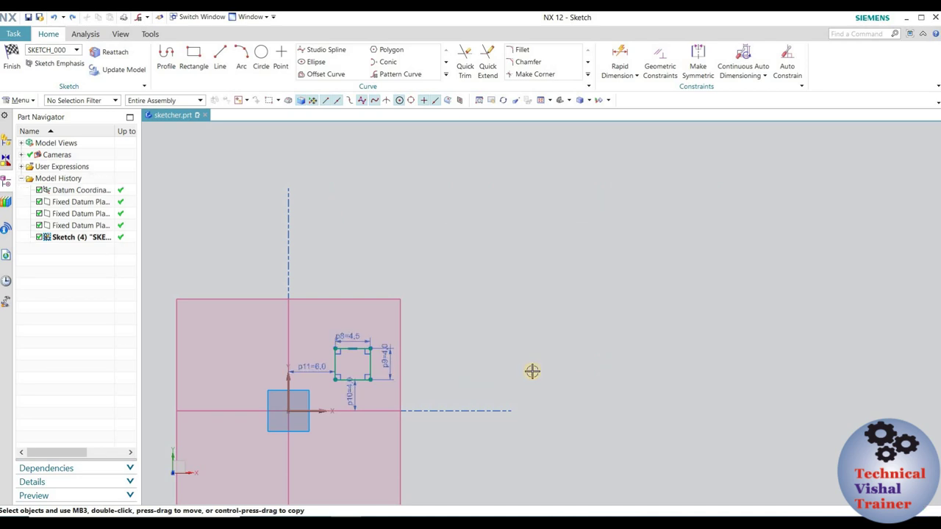
{"action": "scroll", "coordinate": [531, 363], "scroll_direction": "down", "scroll_amount": 2}
{"action": "scroll", "coordinate": [419, 362], "scroll_direction": "up", "scroll_amount": 3}
{"action": "scroll", "coordinate": [383, 347], "scroll_direction": "up", "scroll_amount": 3}
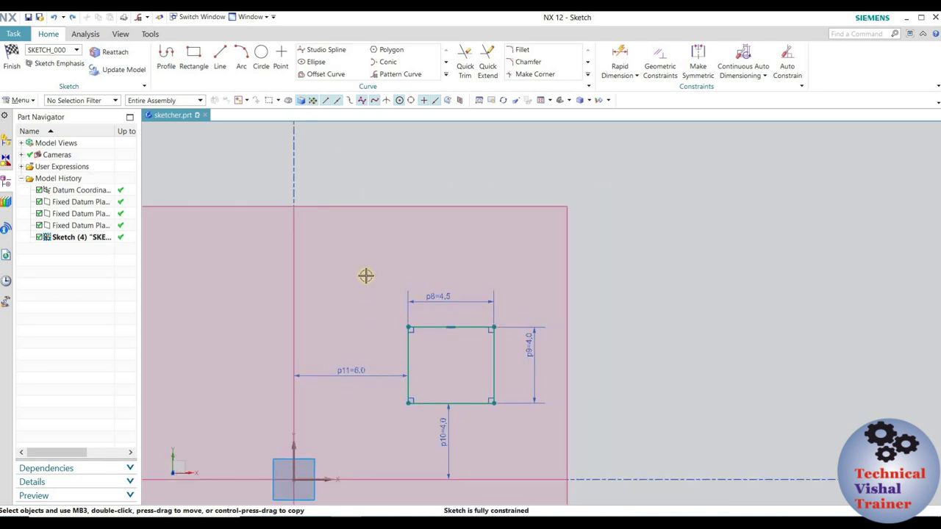
{"action": "left_click_drag", "start_coordinate": [370, 273], "coordinate": [534, 425]}
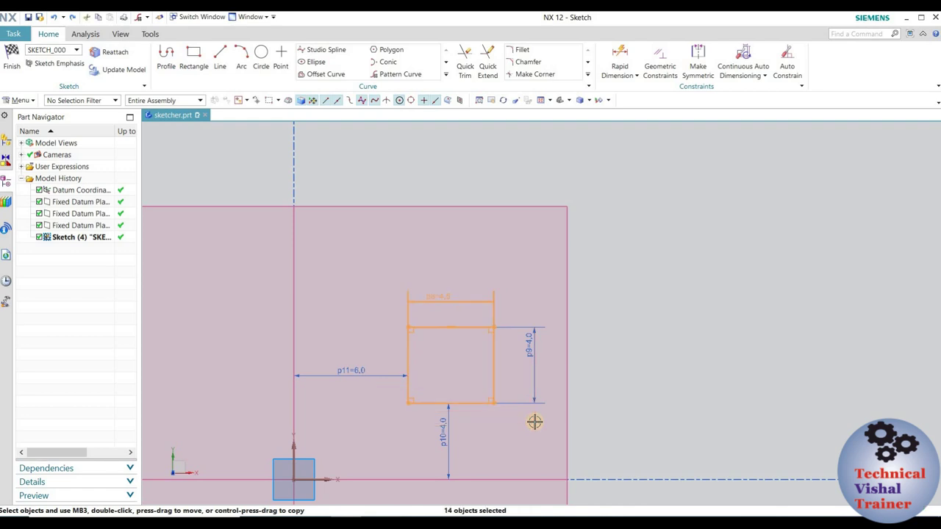
{"action": "key", "text": "Delete"}
{"action": "scroll", "coordinate": [502, 370], "scroll_direction": "down", "scroll_amount": 2}
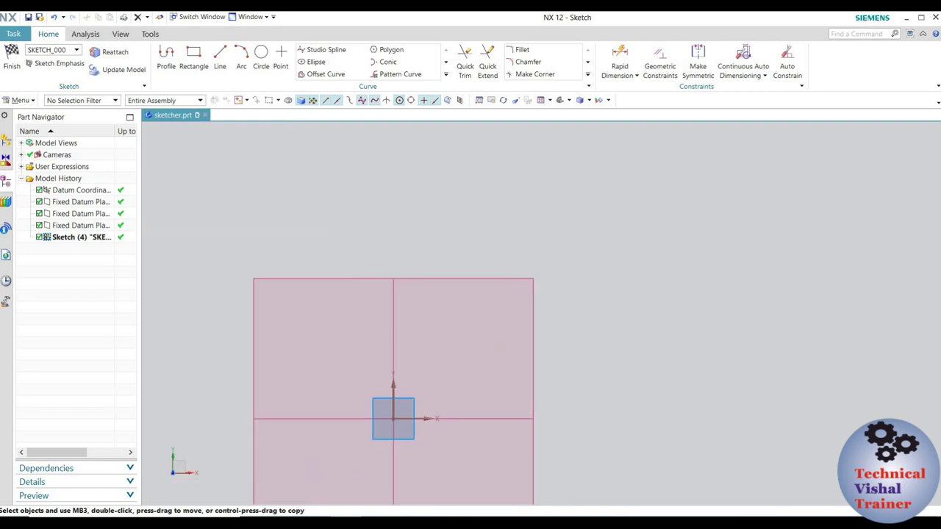
{"action": "scroll", "coordinate": [390, 434], "scroll_direction": "up", "scroll_amount": 3}
{"action": "scroll", "coordinate": [431, 436], "scroll_direction": "down", "scroll_amount": 2}
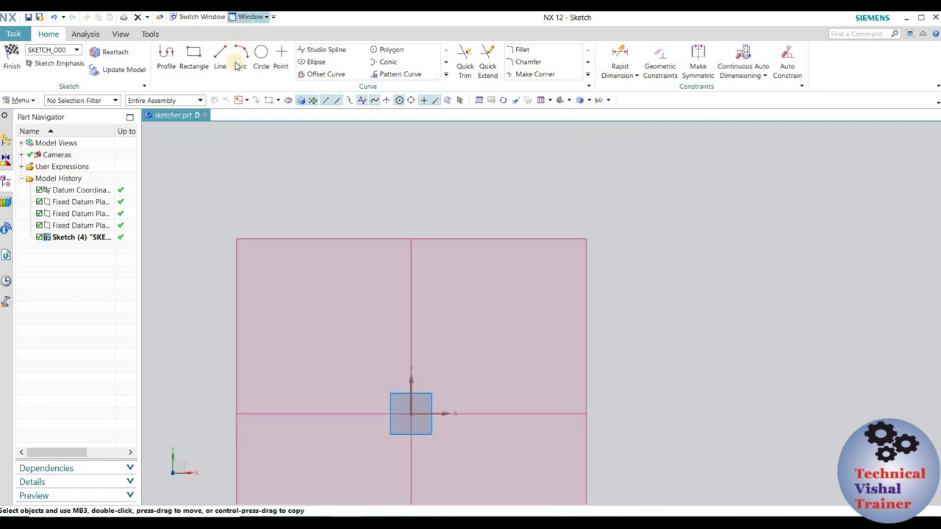
Step: Draw a circle about 18.5 mm in diameter centred on the sketch origin
{"action": "left_click", "coordinate": [261, 55]}
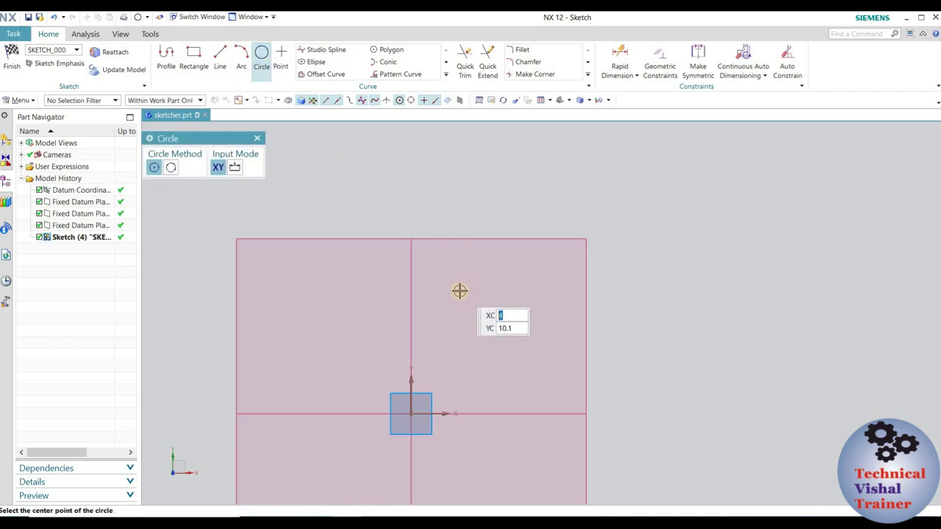
{"action": "key", "text": "Escape"}
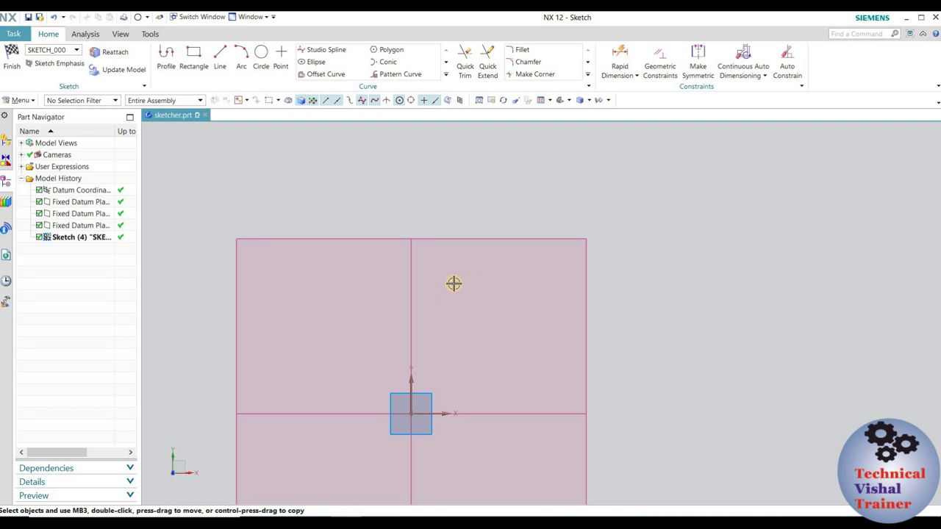
{"action": "key", "text": "o"}
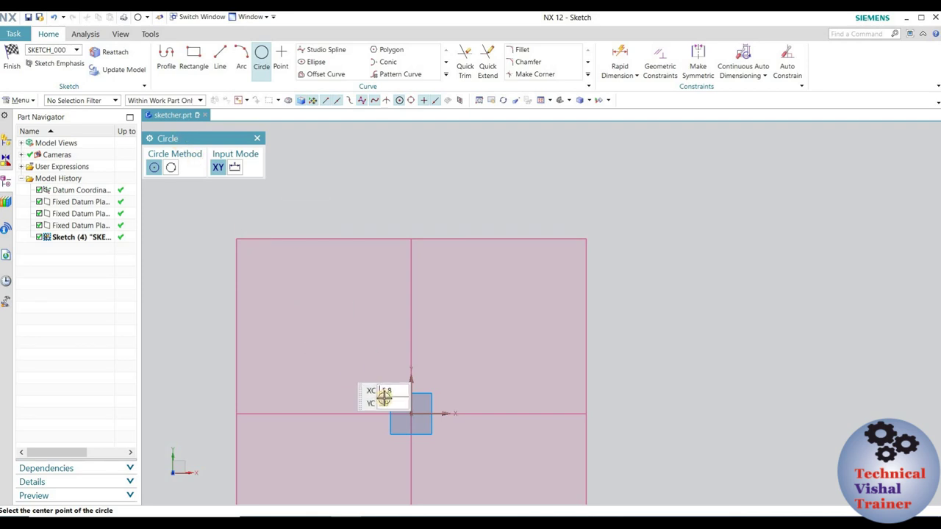
{"action": "left_click", "coordinate": [411, 413]}
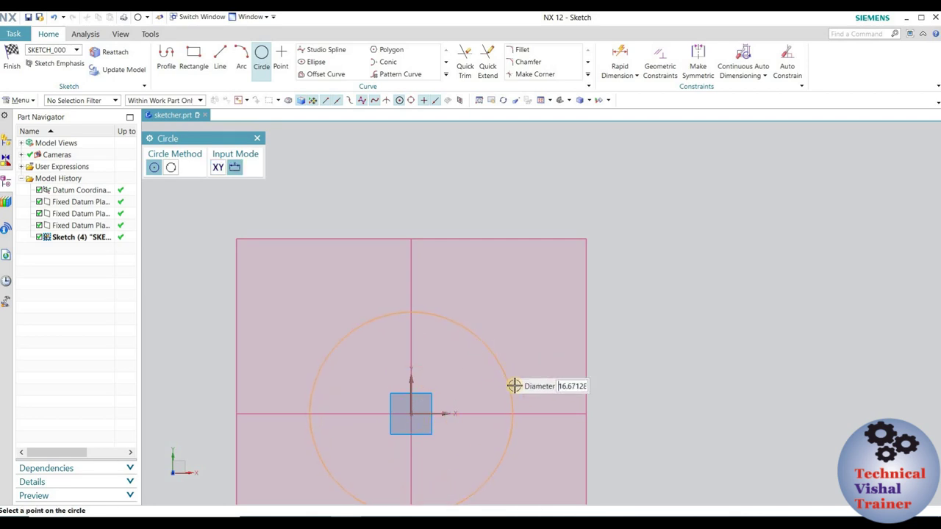
{"action": "left_click", "coordinate": [506, 353]}
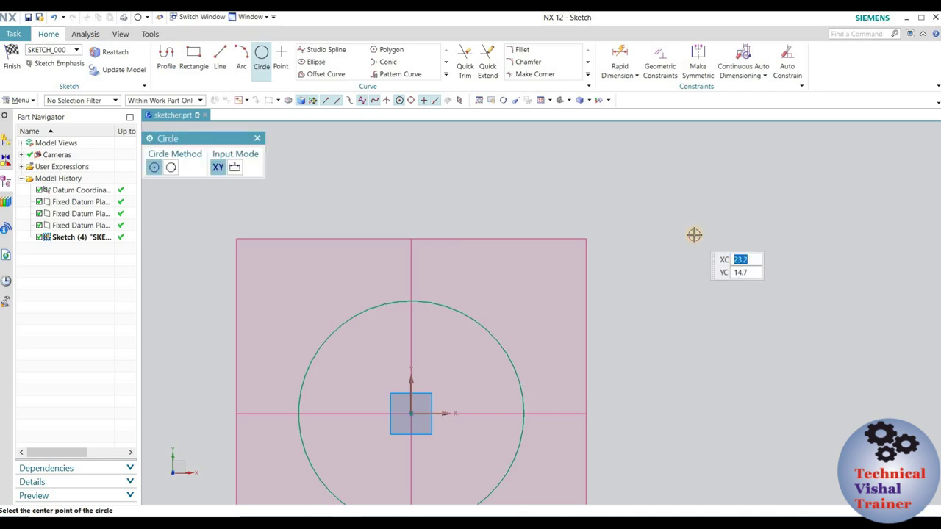
{"action": "key", "text": "Escape"}
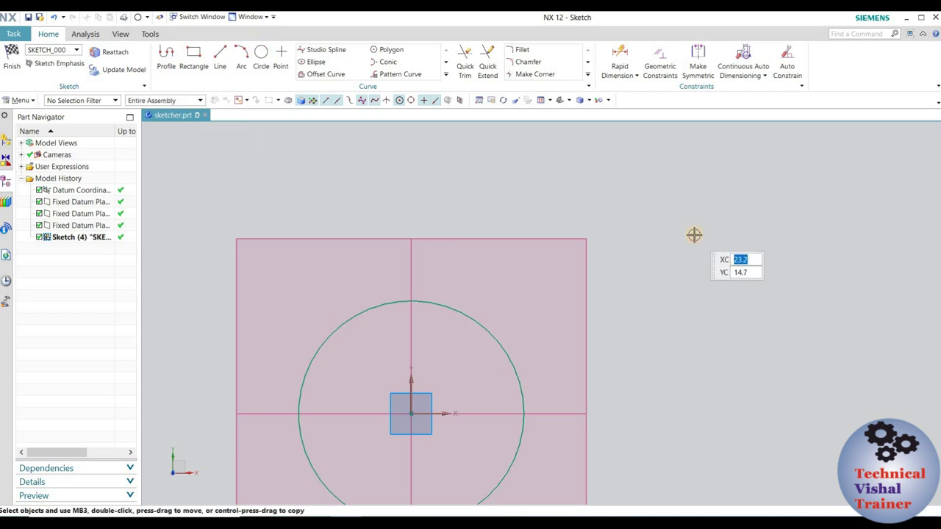
{"action": "scroll", "coordinate": [433, 390], "scroll_direction": "down", "scroll_amount": 1}
{"action": "scroll", "coordinate": [434, 393], "scroll_direction": "down", "scroll_amount": 1}
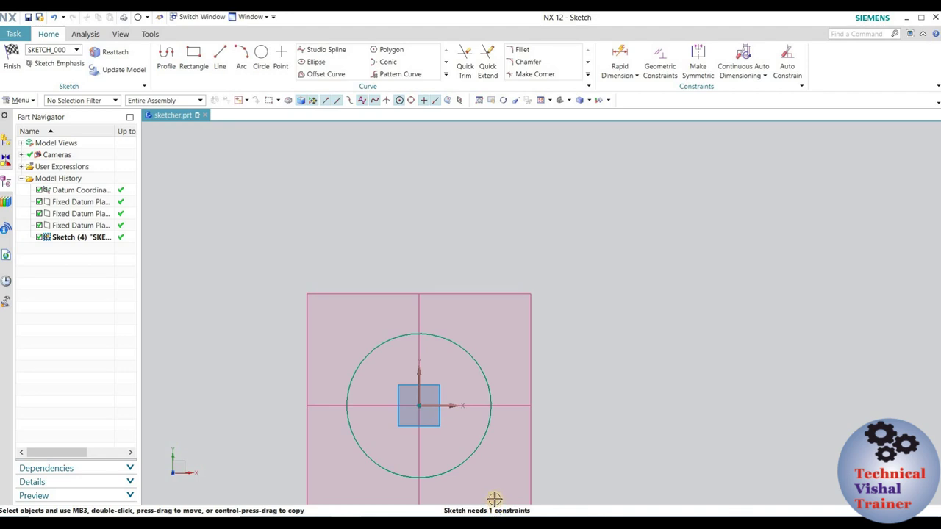
{"action": "scroll", "coordinate": [434, 407], "scroll_direction": "up", "scroll_amount": 1}
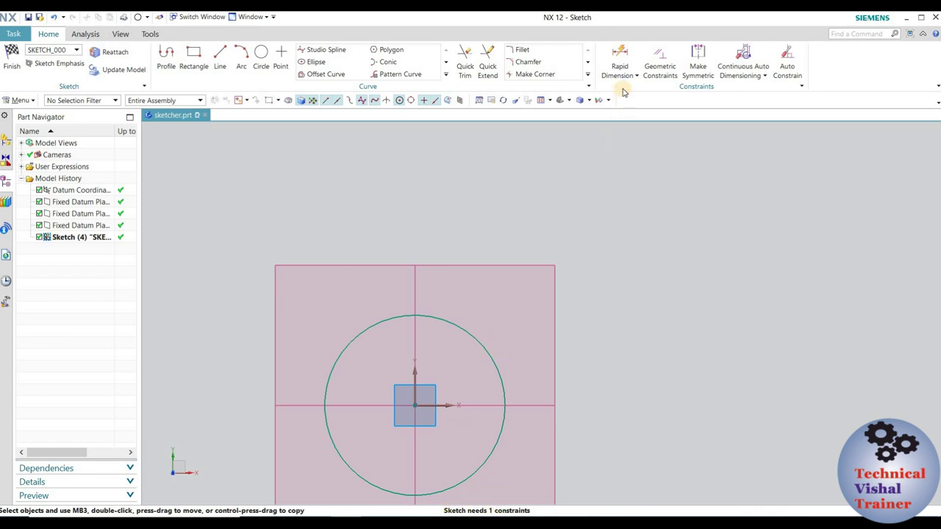
Step: Add a 9.2 radius dimension to the origin circle and move its label to the upper left
{"action": "left_click", "coordinate": [621, 46]}
{"action": "left_click", "coordinate": [637, 76]}
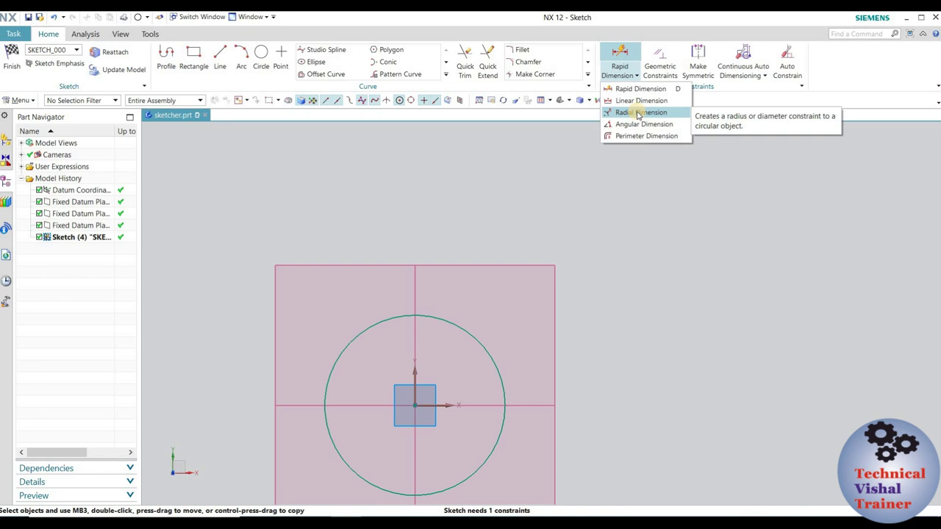
{"action": "left_click", "coordinate": [638, 113]}
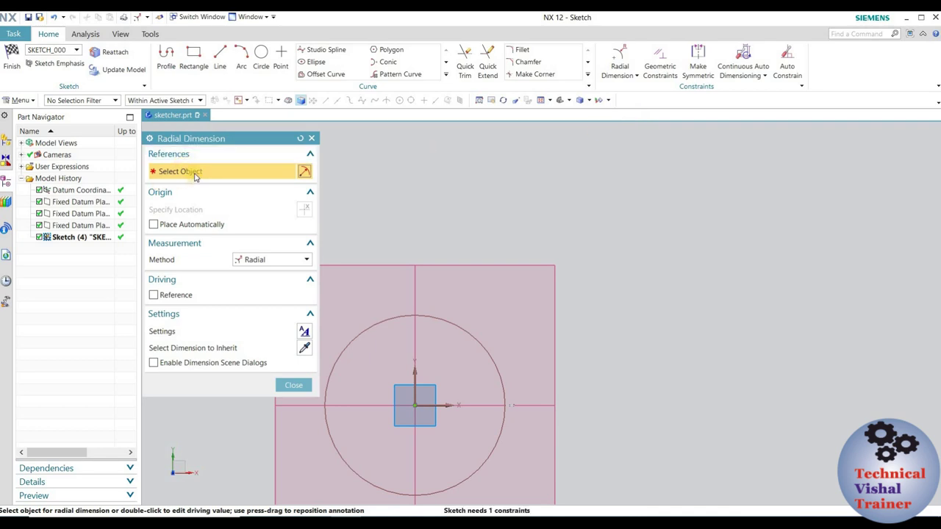
{"action": "left_click", "coordinate": [478, 340]}
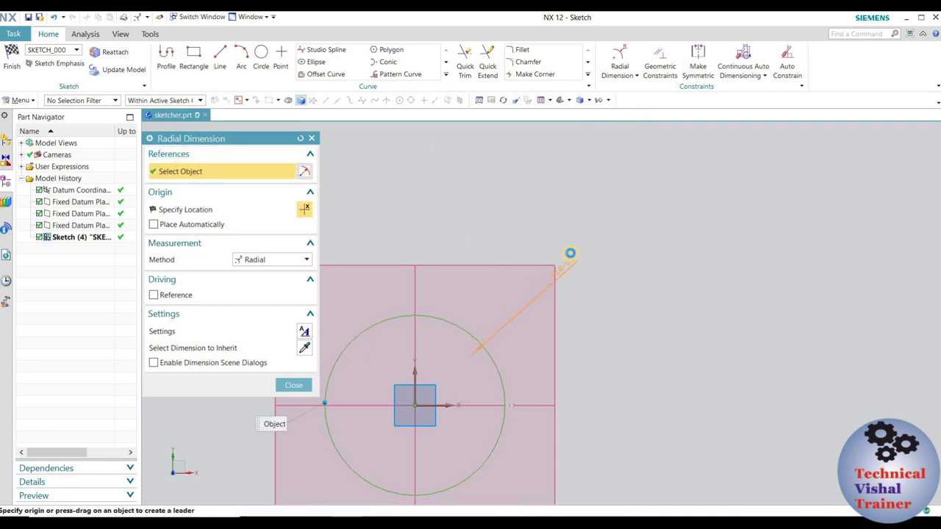
{"action": "left_click", "coordinate": [570, 253]}
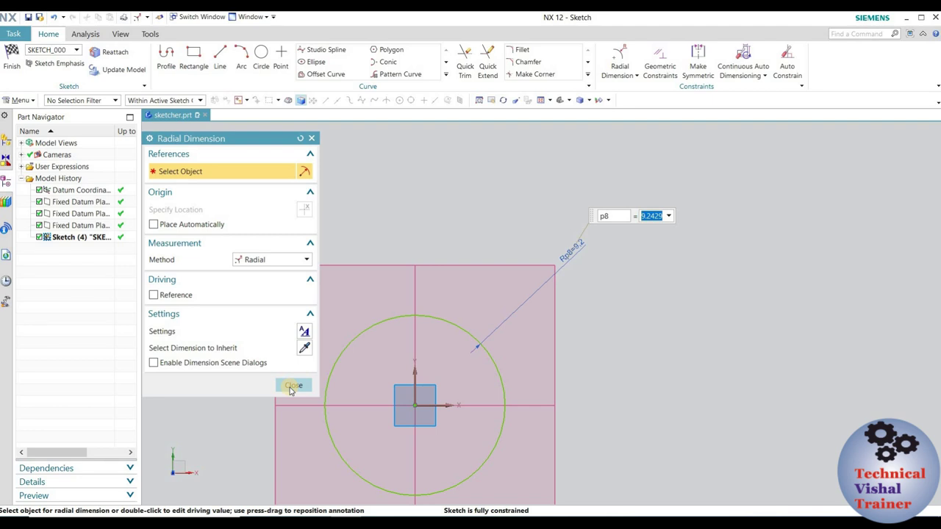
{"action": "left_click", "coordinate": [290, 388]}
{"action": "scroll", "coordinate": [564, 322], "scroll_direction": "up", "scroll_amount": 2}
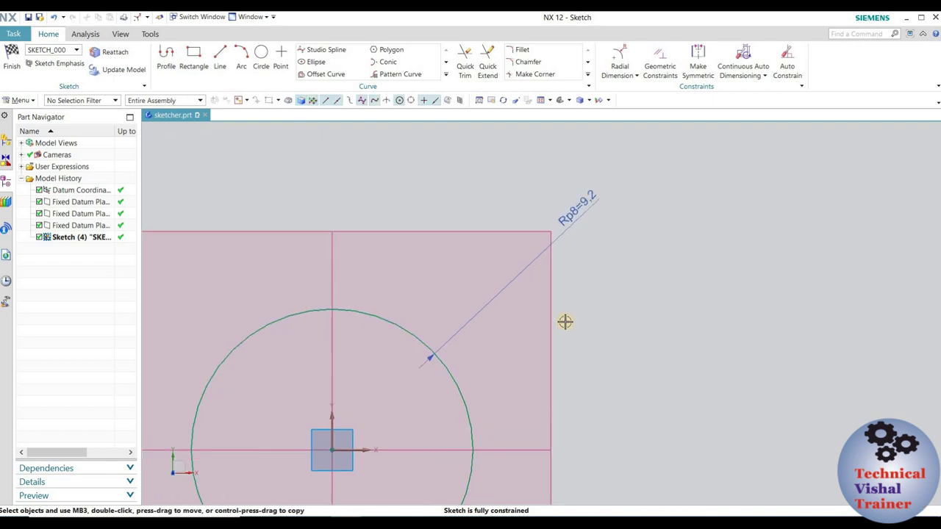
{"action": "scroll", "coordinate": [613, 234], "scroll_direction": "down", "scroll_amount": 1}
{"action": "mouse_move", "coordinate": [599, 185]}
{"action": "left_mouse_down"}
{"action": "mouse_move", "coordinate": [220, 309]}
{"action": "mouse_move", "coordinate": [217, 329]}
{"action": "mouse_move", "coordinate": [241, 290]}
{"action": "left_mouse_up"}
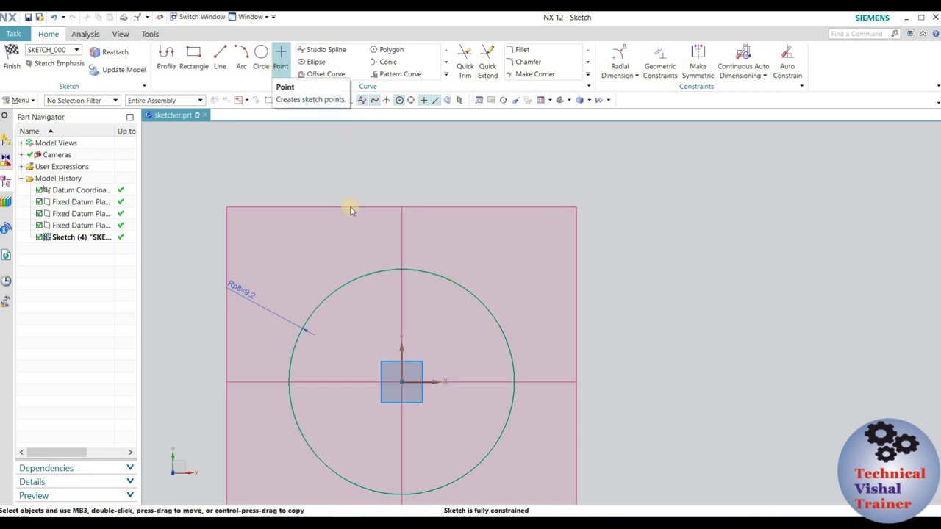
Step: Draw a small circle centred on the large circle's upper-right outline
{"action": "scroll", "coordinate": [401, 245], "scroll_direction": "down", "scroll_amount": 2}
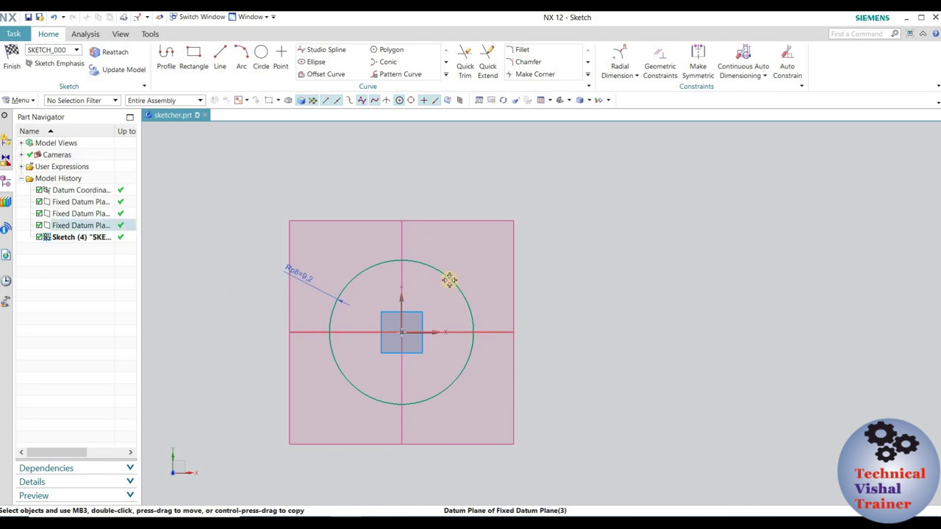
{"action": "left_click", "coordinate": [262, 59]}
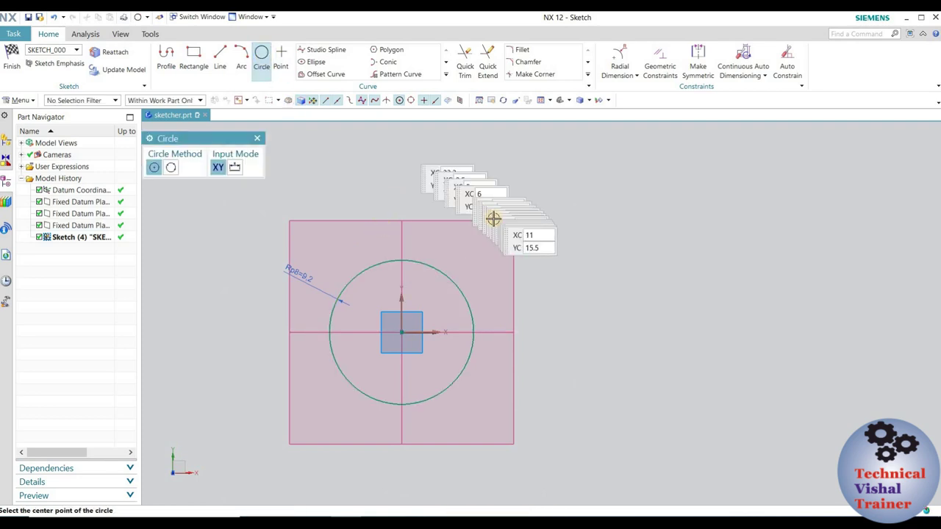
{"action": "scroll", "coordinate": [477, 344], "scroll_direction": "up", "scroll_amount": 3}
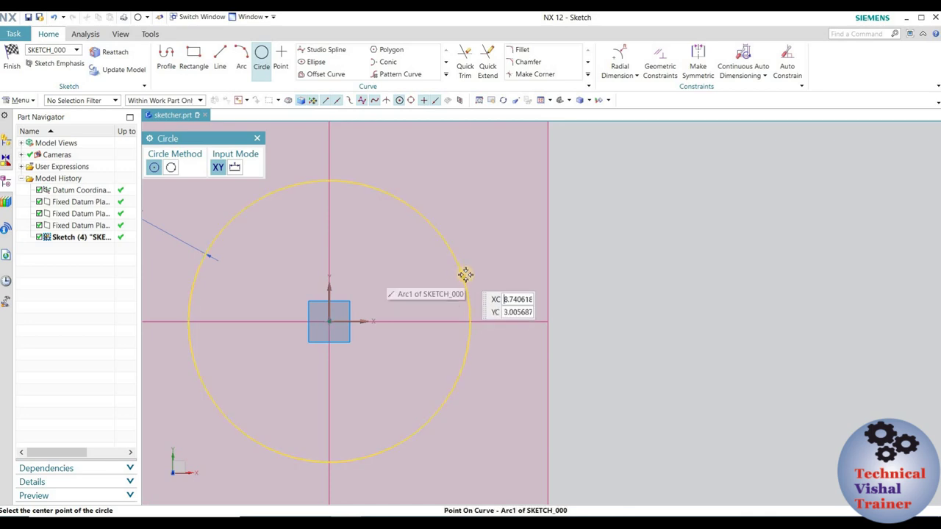
{"action": "left_click", "coordinate": [466, 275]}
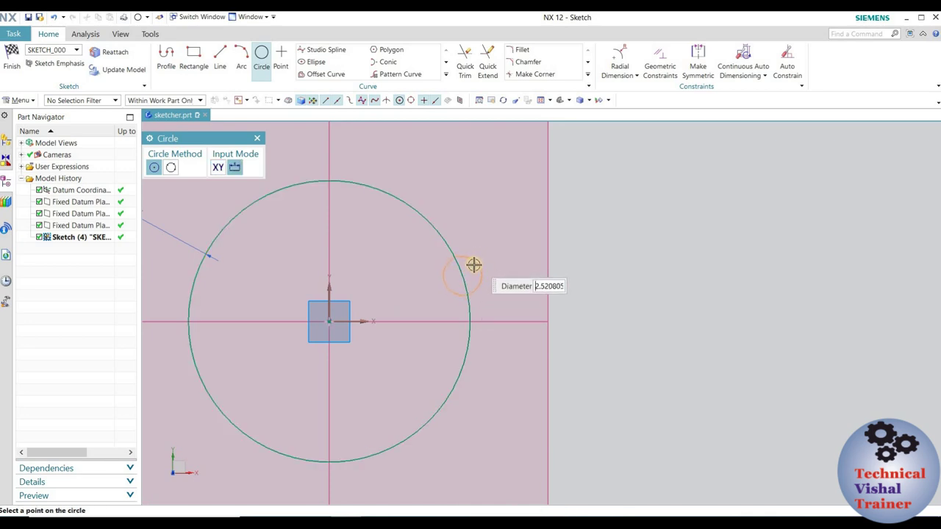
{"action": "key", "text": "Return"}
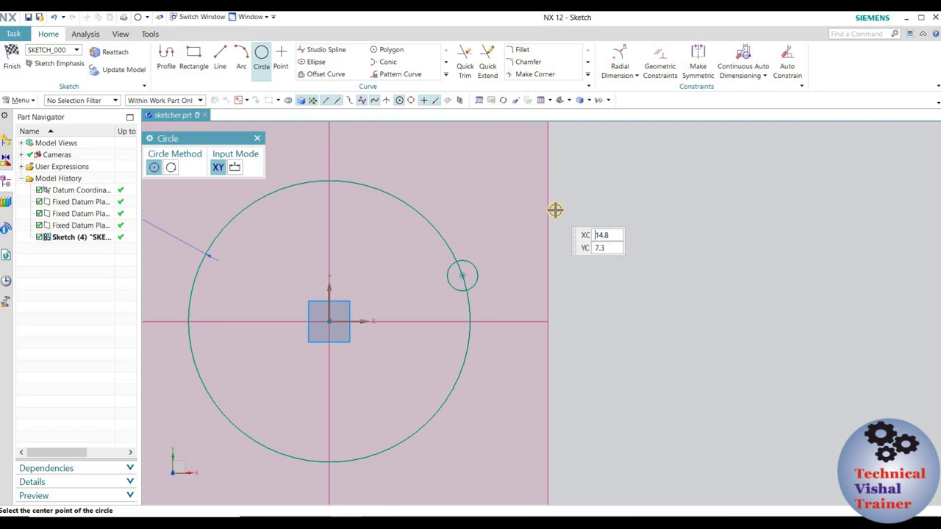
{"action": "key", "text": "Escape"}
{"action": "scroll", "coordinate": [592, 314], "scroll_direction": "up", "scroll_amount": 1}
{"action": "scroll", "coordinate": [593, 314], "scroll_direction": "up", "scroll_amount": 1}
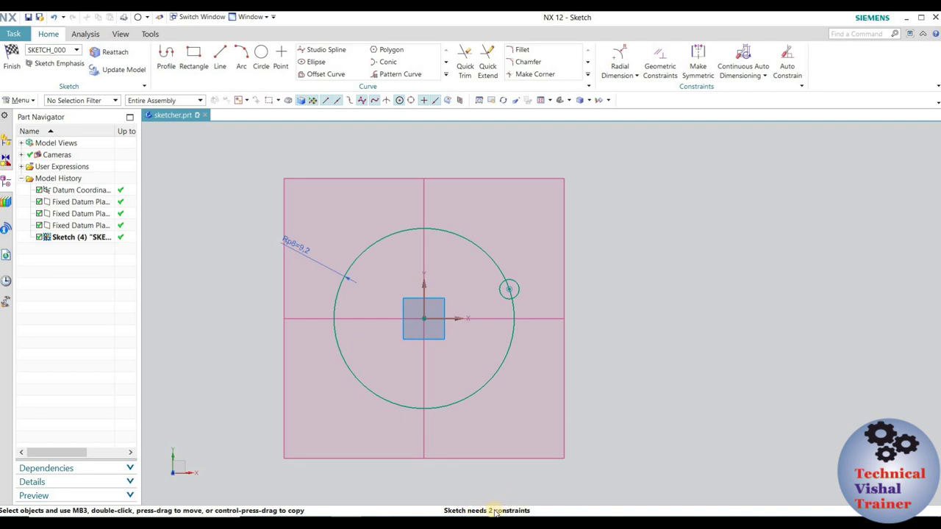
{"action": "scroll", "coordinate": [558, 219], "scroll_direction": "up", "scroll_amount": 1}
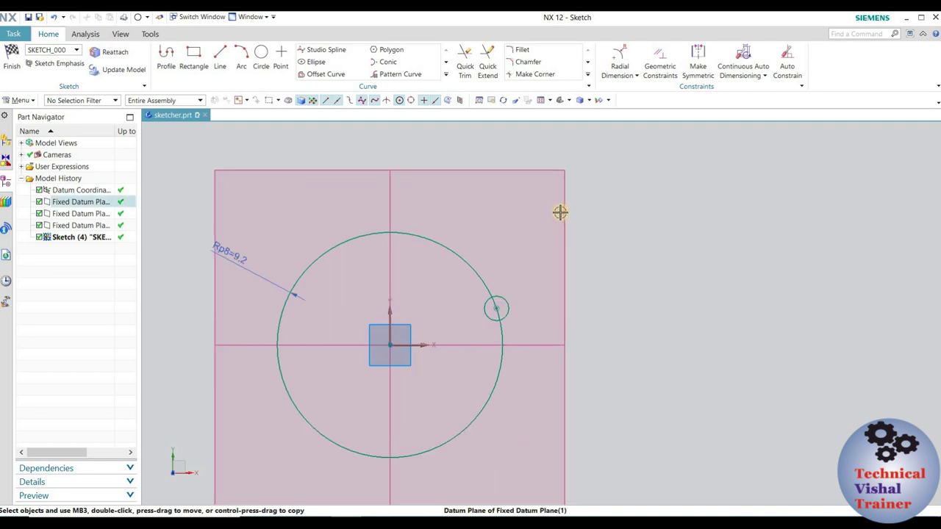
{"action": "scroll", "coordinate": [558, 219], "scroll_direction": "up", "scroll_amount": 1}
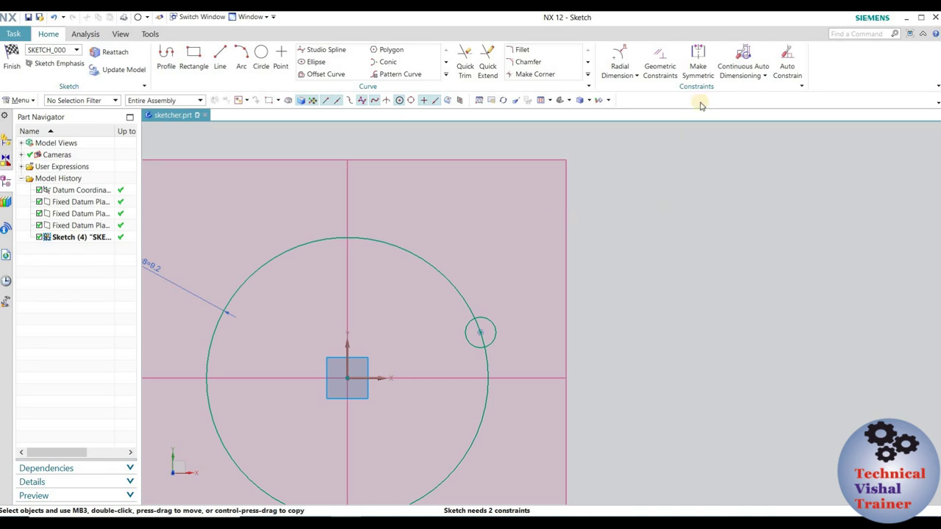
Step: Add a 1.0 radius dimension (Rp9) to the small circle
{"action": "left_click", "coordinate": [616, 73]}
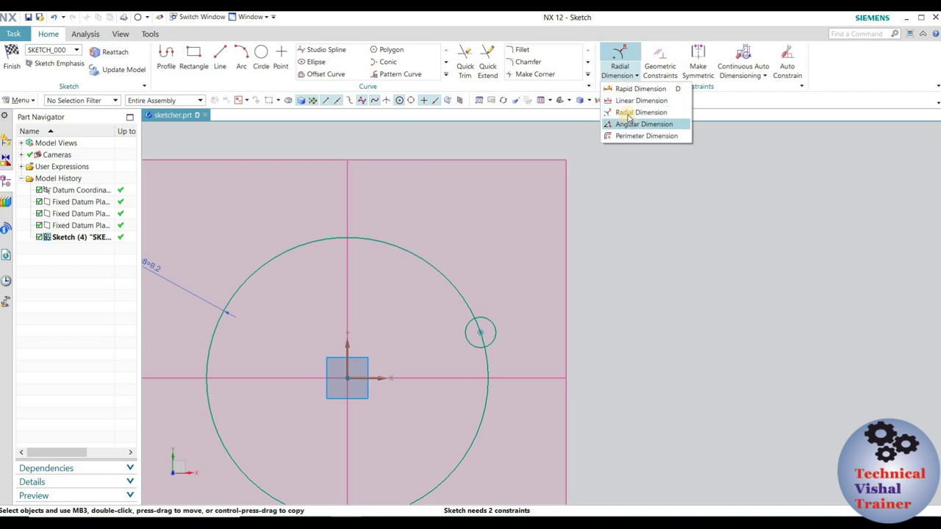
{"action": "left_click", "coordinate": [629, 113]}
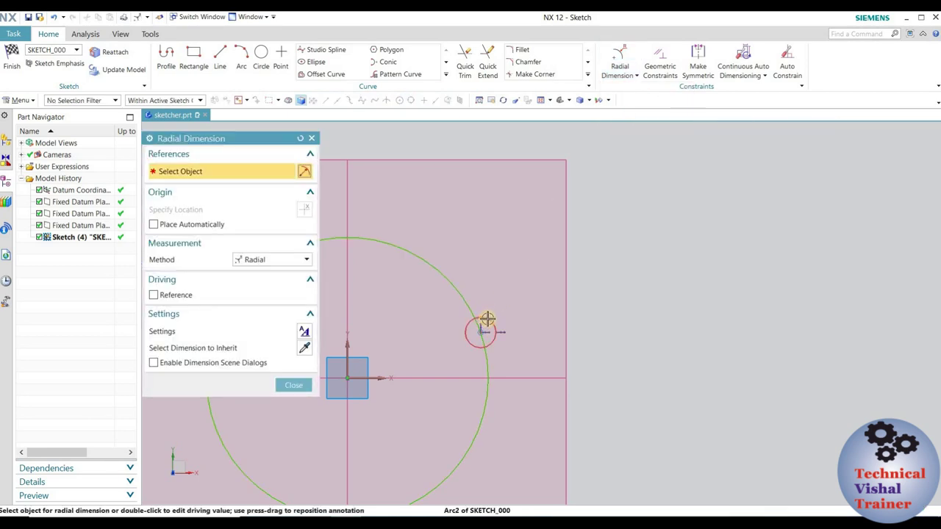
{"action": "left_click", "coordinate": [484, 323]}
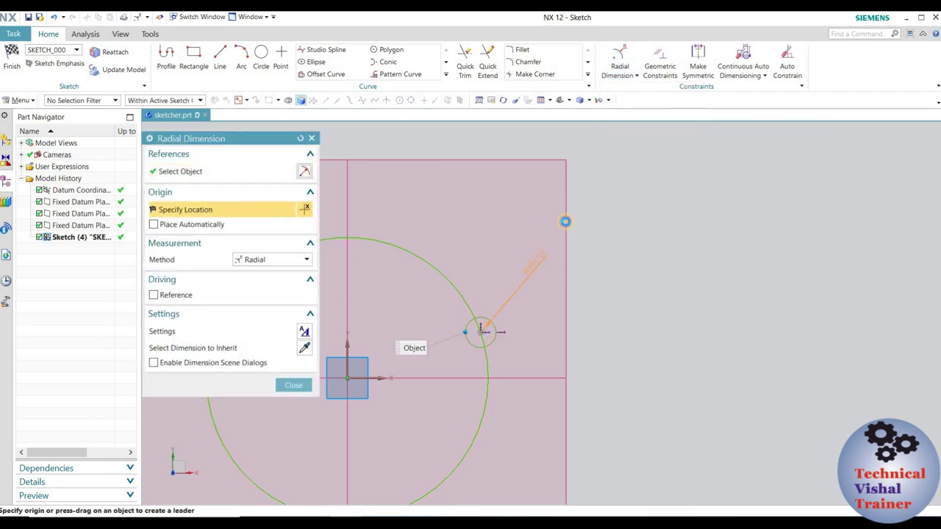
{"action": "left_click", "coordinate": [565, 221]}
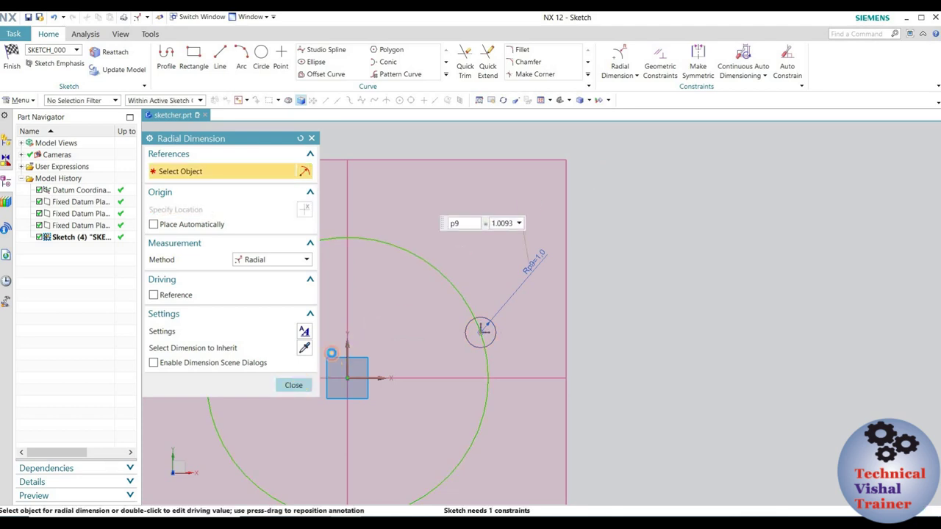
{"action": "middle_click", "coordinate": [332, 353]}
{"action": "scroll", "coordinate": [594, 280], "scroll_direction": "up", "scroll_amount": 3}
{"action": "scroll", "coordinate": [594, 279], "scroll_direction": "down", "scroll_amount": 3}
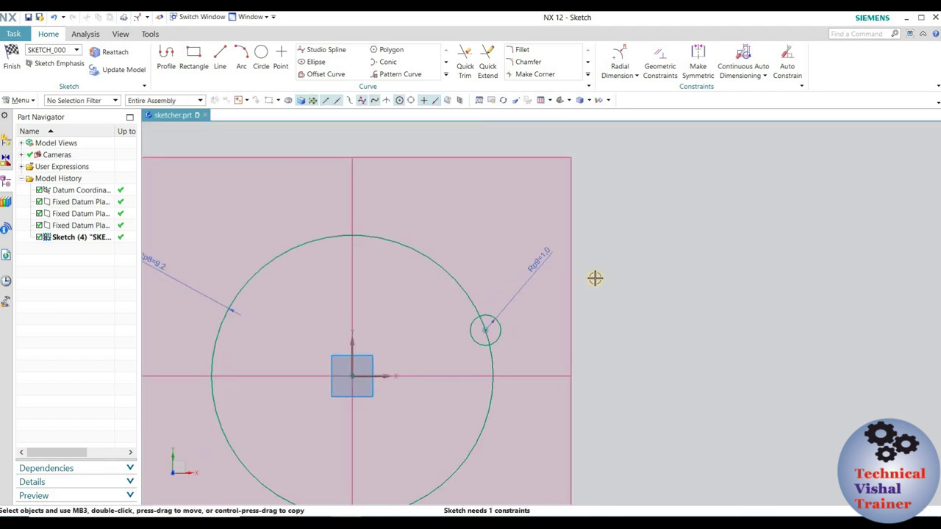
{"action": "scroll", "coordinate": [470, 357], "scroll_direction": "up", "scroll_amount": 3}
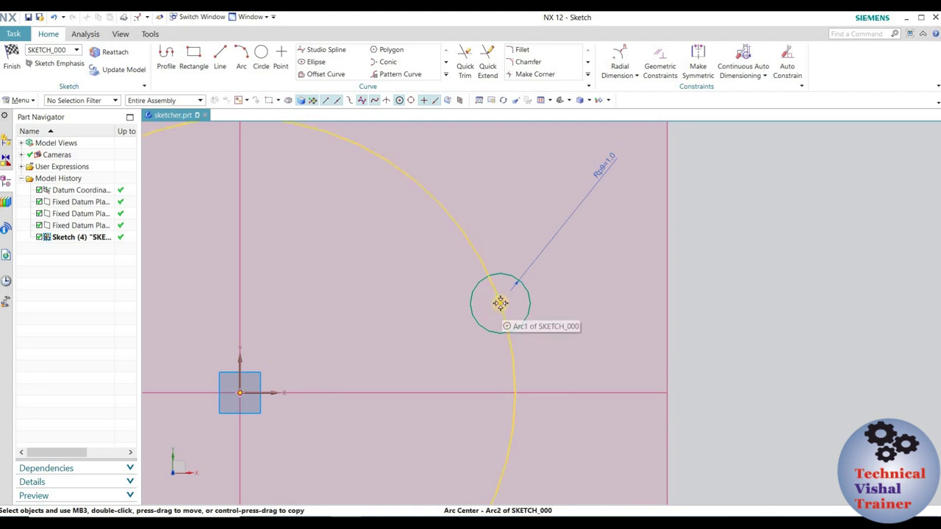
{"action": "scroll", "coordinate": [500, 303], "scroll_direction": "down", "scroll_amount": 2}
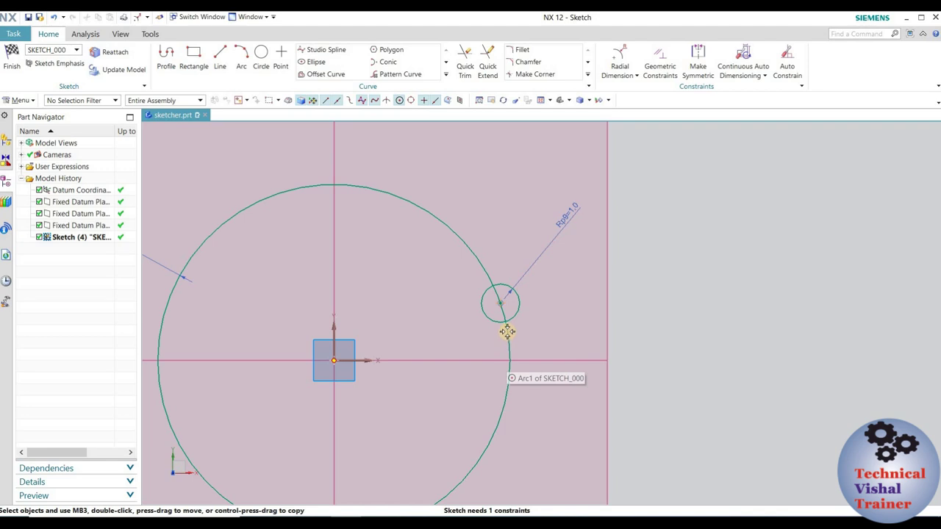
Step: Open the Geometric Constraints dialog with the C shortcut
{"action": "scroll", "coordinate": [510, 255], "scroll_direction": "down", "scroll_amount": 1}
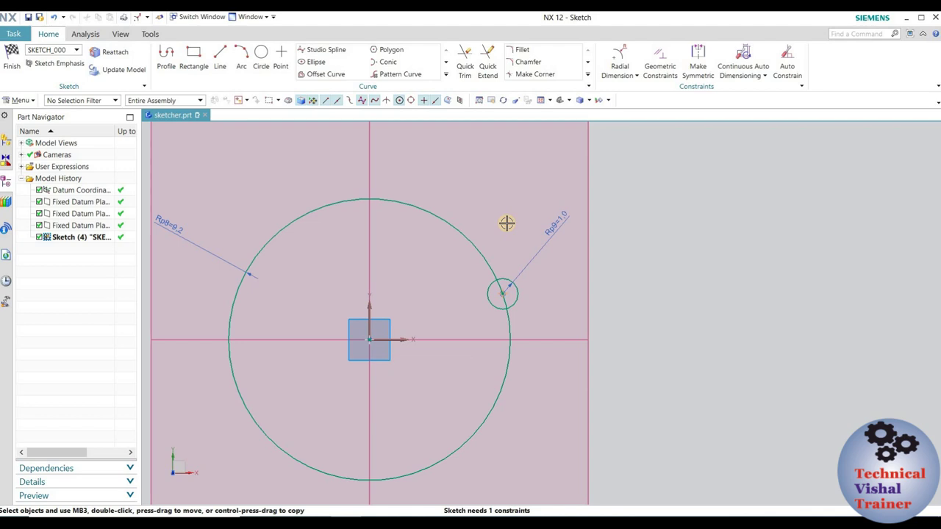
{"action": "key", "text": "c"}
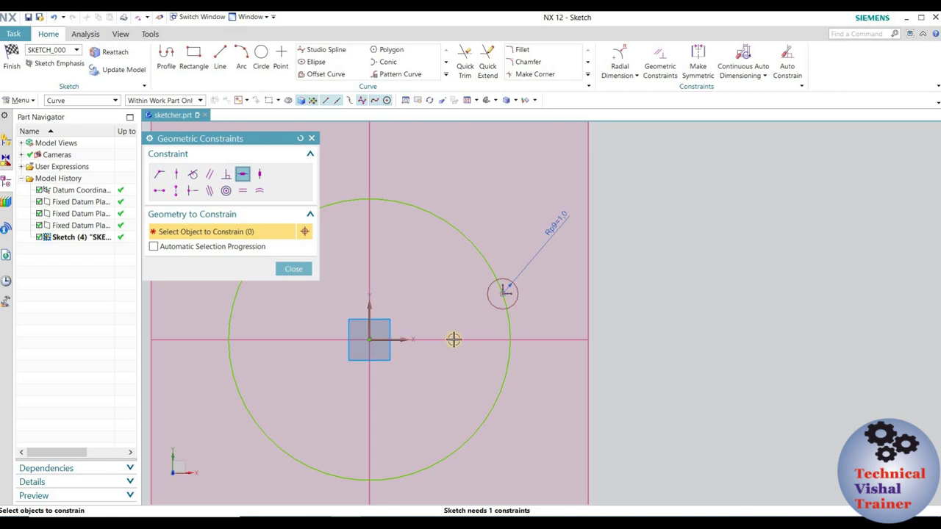
Step: Apply Point on Curve to put the small circle's centre on the horizontal axis, fully constraining the sketch
{"action": "left_click", "coordinate": [177, 178]}
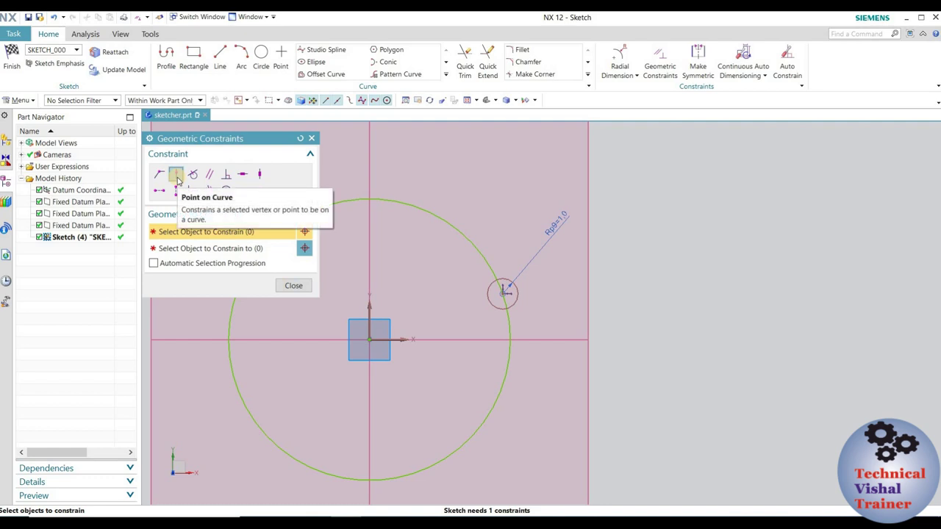
{"action": "left_click", "coordinate": [180, 266]}
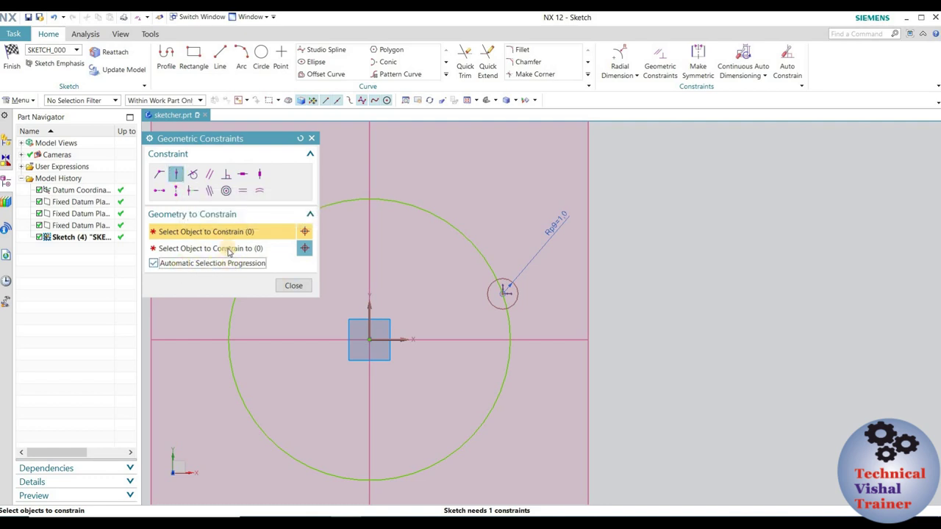
{"action": "left_click", "coordinate": [179, 177]}
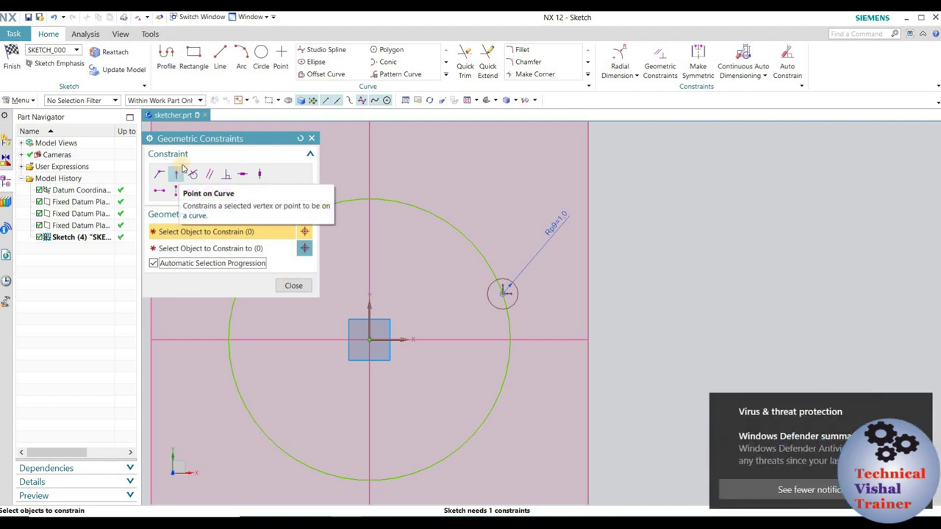
{"action": "left_click", "coordinate": [921, 403]}
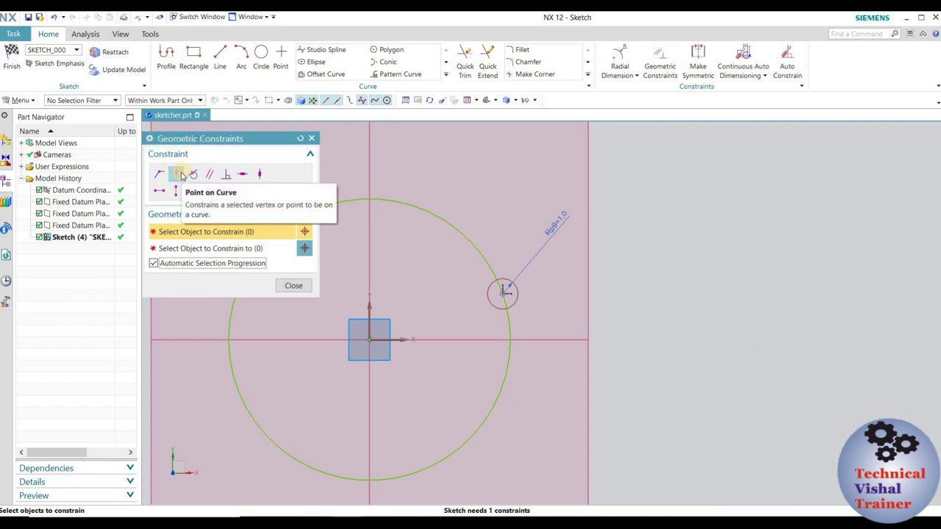
{"action": "left_click", "coordinate": [503, 292]}
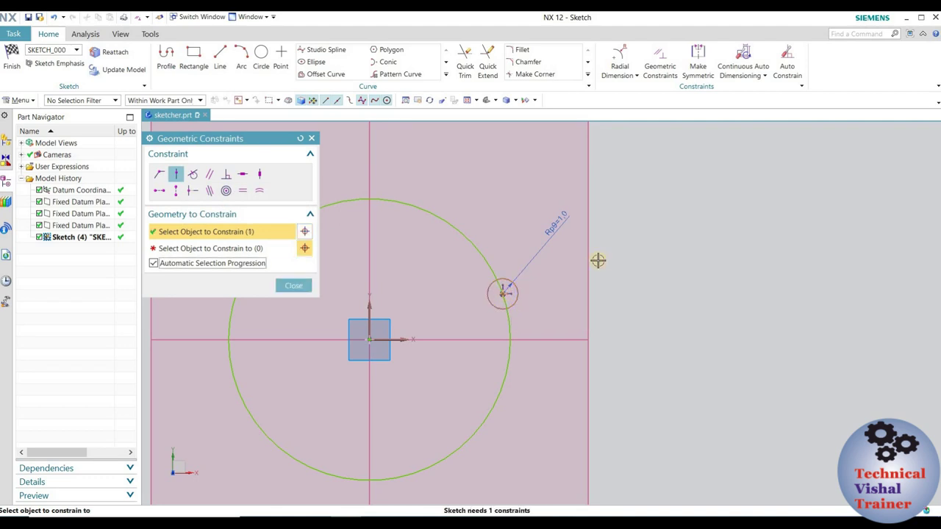
{"action": "left_click", "coordinate": [403, 339]}
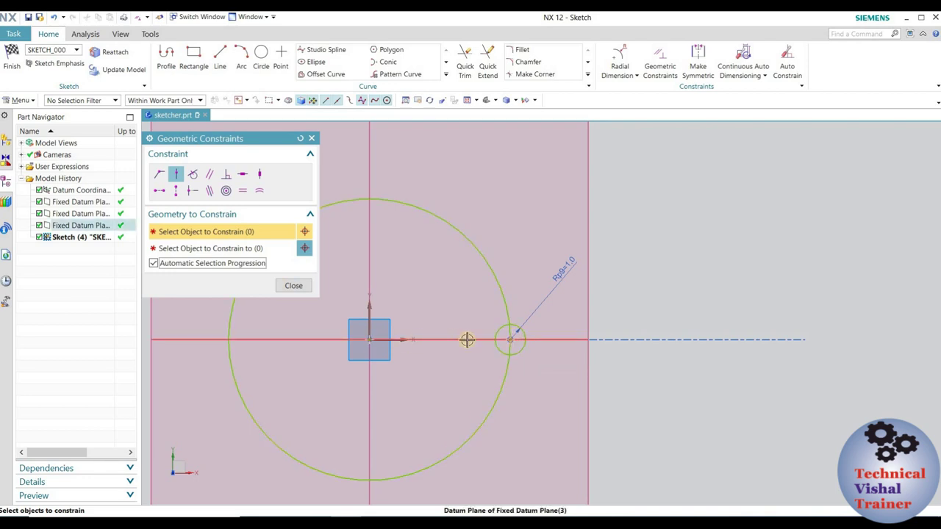
{"action": "left_click", "coordinate": [294, 285]}
{"action": "scroll", "coordinate": [619, 339], "scroll_direction": "down", "scroll_amount": 2}
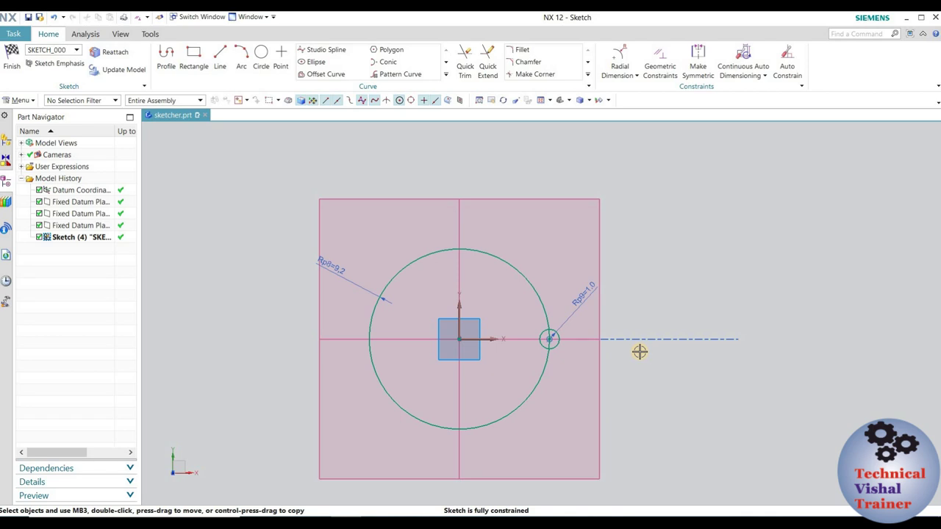
Step: Drag the small circle above the horizontal axis and reopen Geometric Constraints
{"action": "left_click_drag", "start_coordinate": [639, 352], "coordinate": [639, 352]}
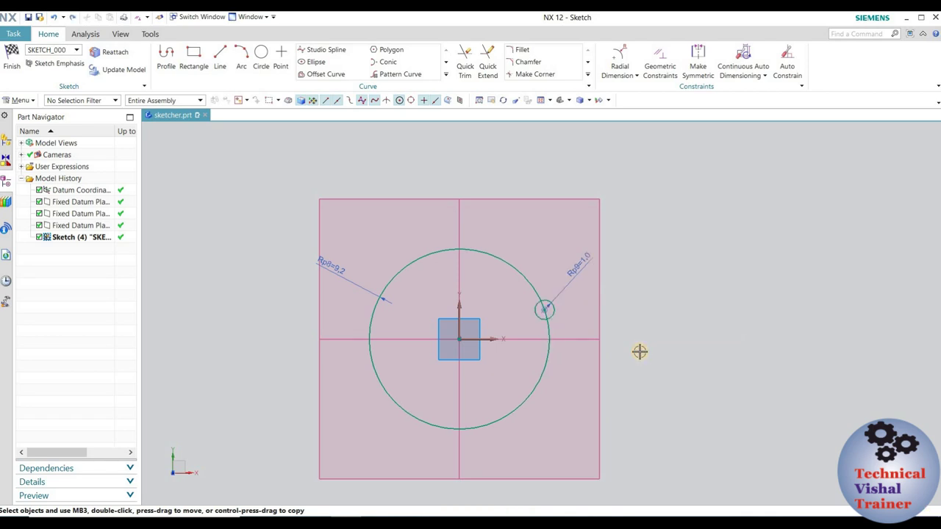
{"action": "scroll", "coordinate": [538, 332], "scroll_direction": "up", "scroll_amount": 2}
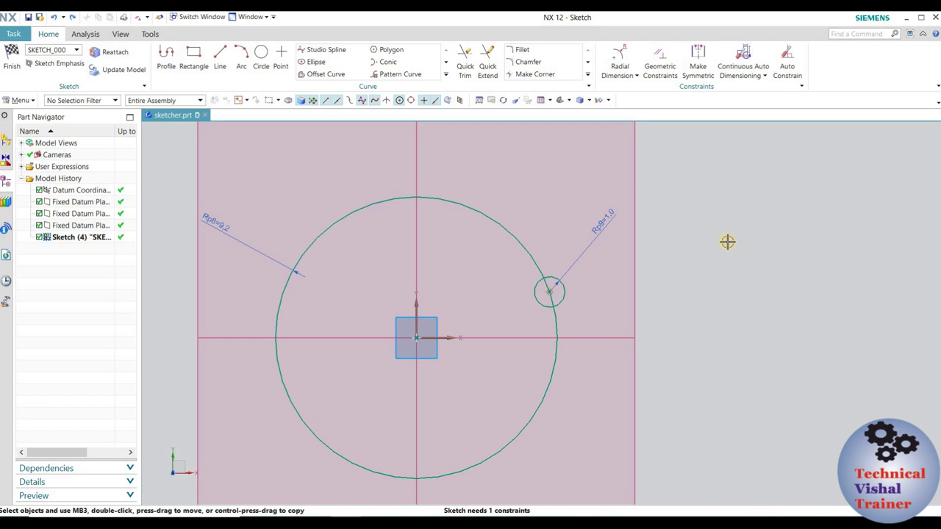
{"action": "key", "text": "c"}
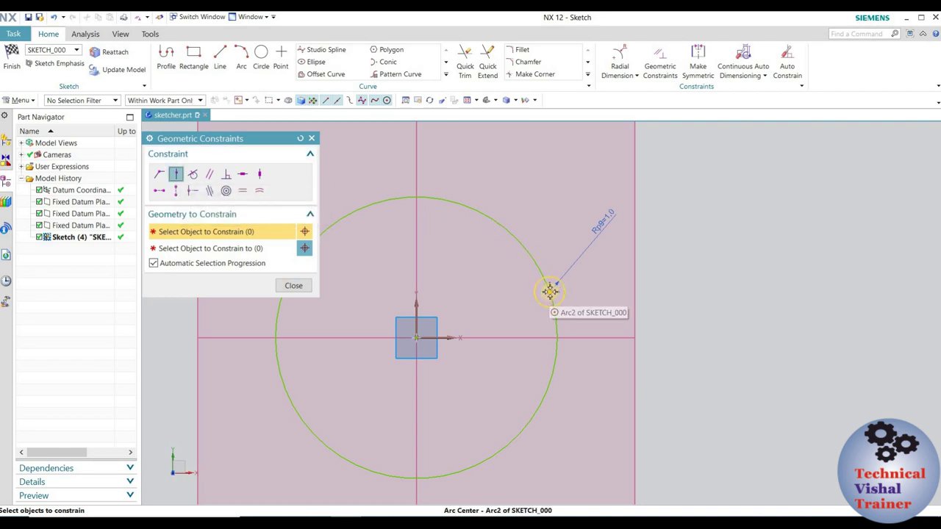
Step: Put the small circle's centre back on the horizontal axis with Point on Curve, fully constraining the sketch
{"action": "left_click", "coordinate": [551, 290]}
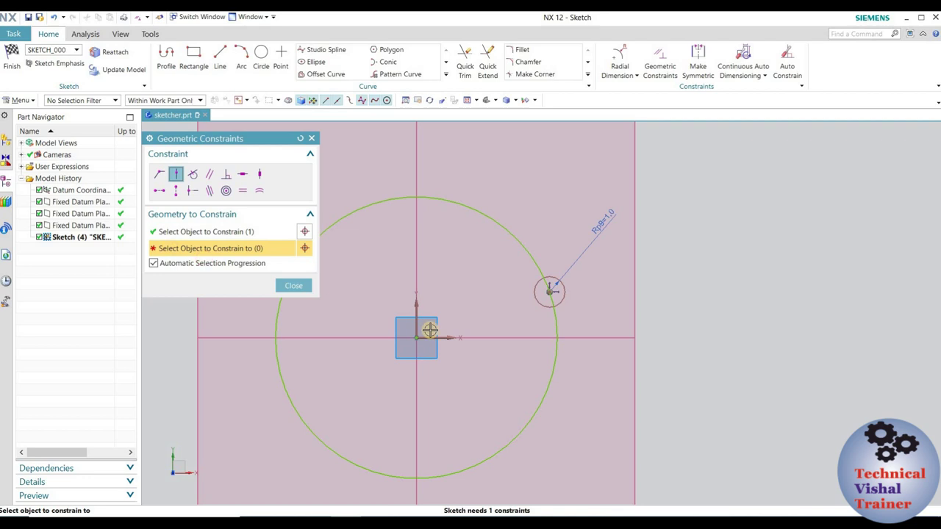
{"action": "left_click", "coordinate": [452, 338]}
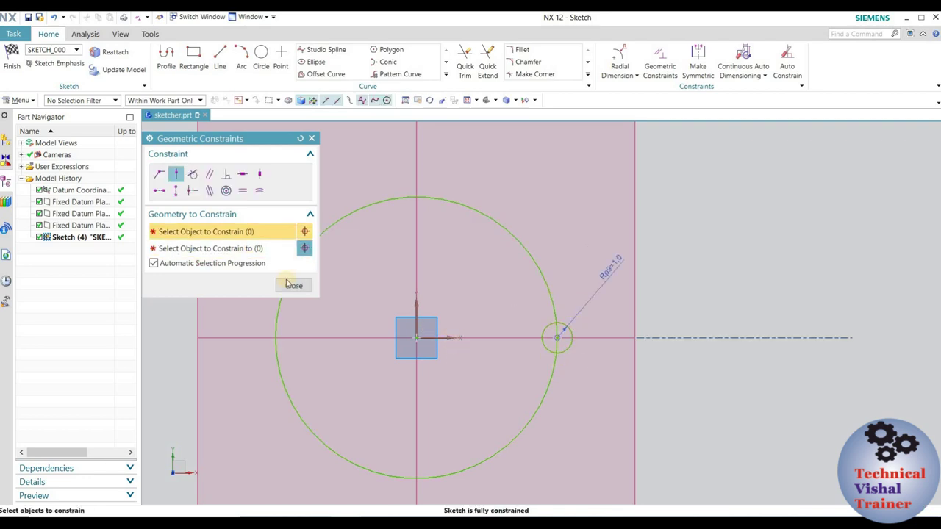
{"action": "key", "text": "Escape"}
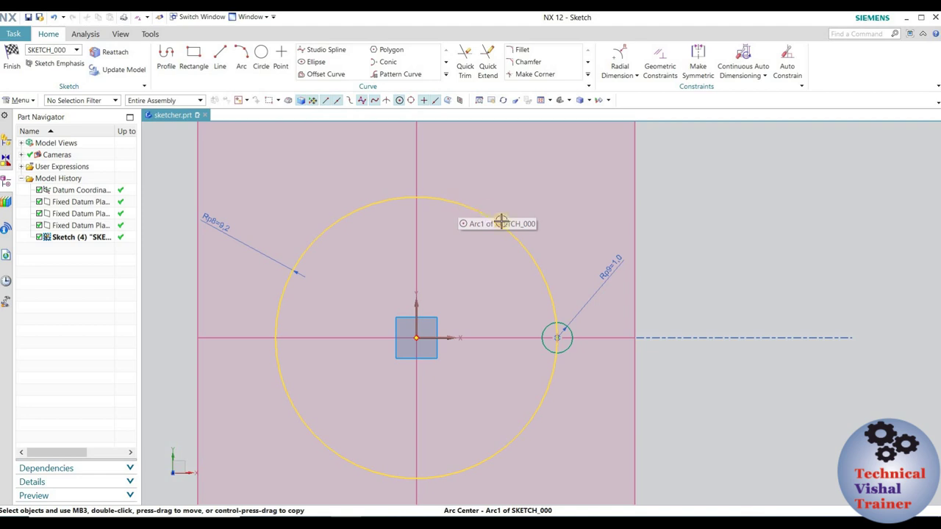
Step: Start a Pattern Curve with Circular layout and the small circle as the curve to pattern
{"action": "left_click", "coordinate": [387, 75]}
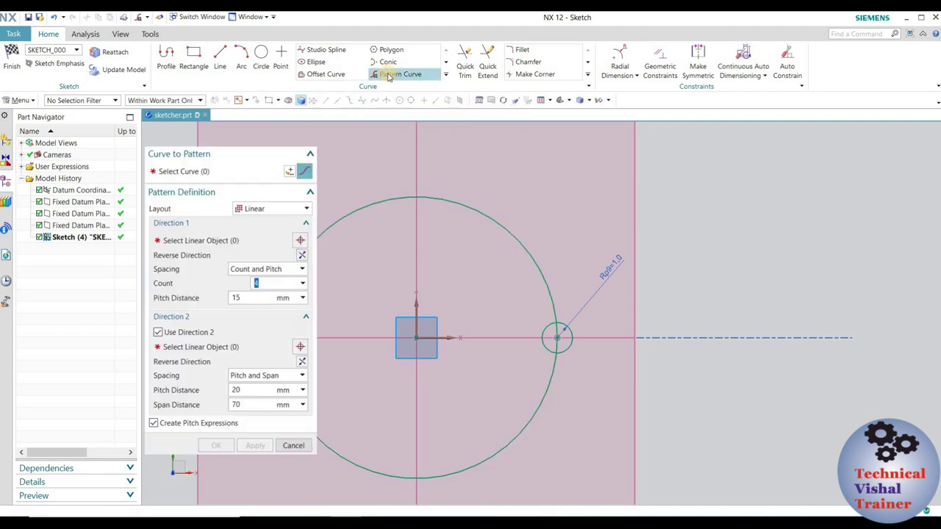
{"action": "left_click", "coordinate": [272, 209]}
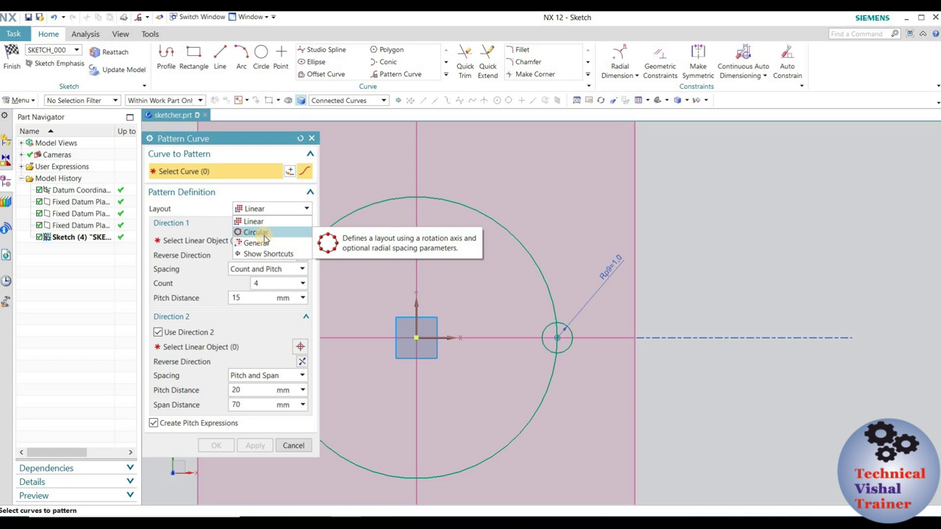
{"action": "left_click", "coordinate": [254, 232]}
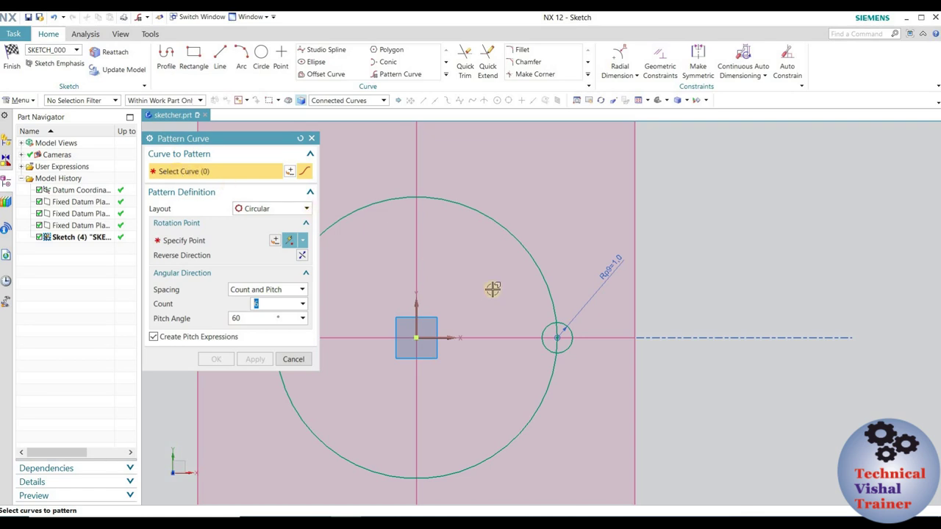
{"action": "scroll", "coordinate": [557, 336], "scroll_direction": "up", "scroll_amount": 2}
{"action": "scroll", "coordinate": [557, 336], "scroll_direction": "up", "scroll_amount": 2}
{"action": "left_click", "coordinate": [604, 313]}
{"action": "scroll", "coordinate": [649, 252], "scroll_direction": "down", "scroll_amount": 2}
{"action": "scroll", "coordinate": [649, 252], "scroll_direction": "down", "scroll_amount": 1}
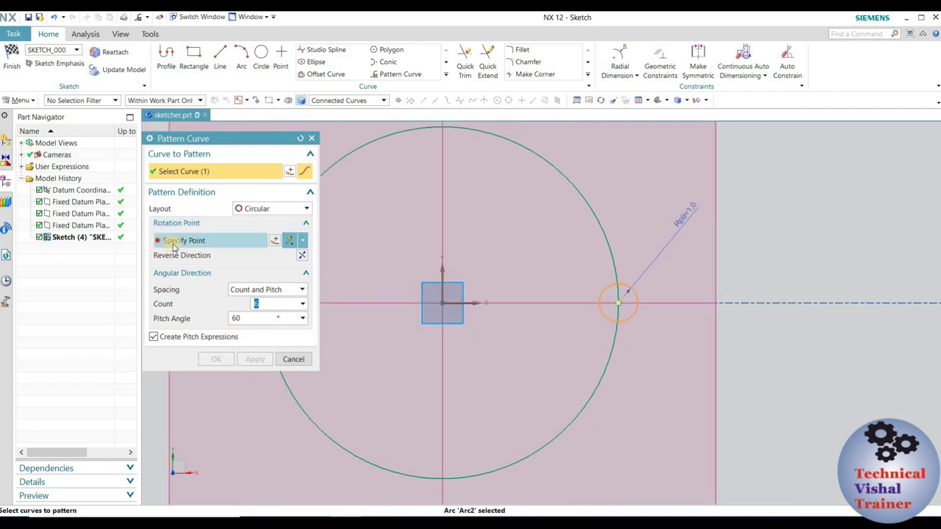
Step: Pattern six copies at 60° pitch about the large circle's centre and apply it
{"action": "left_click", "coordinate": [174, 247]}
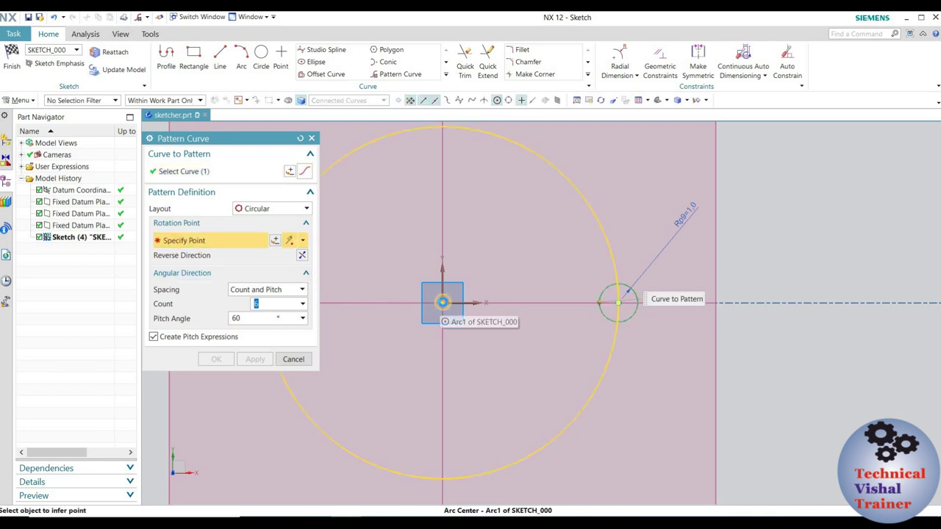
{"action": "left_click", "coordinate": [442, 302]}
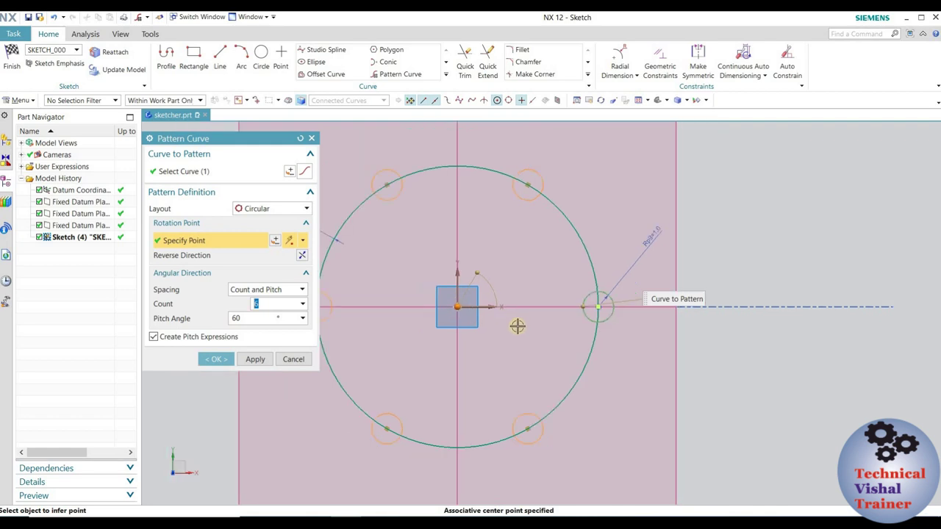
{"action": "scroll", "coordinate": [517, 326], "scroll_direction": "up", "scroll_amount": 1}
{"action": "scroll", "coordinate": [517, 326], "scroll_direction": "up", "scroll_amount": 1}
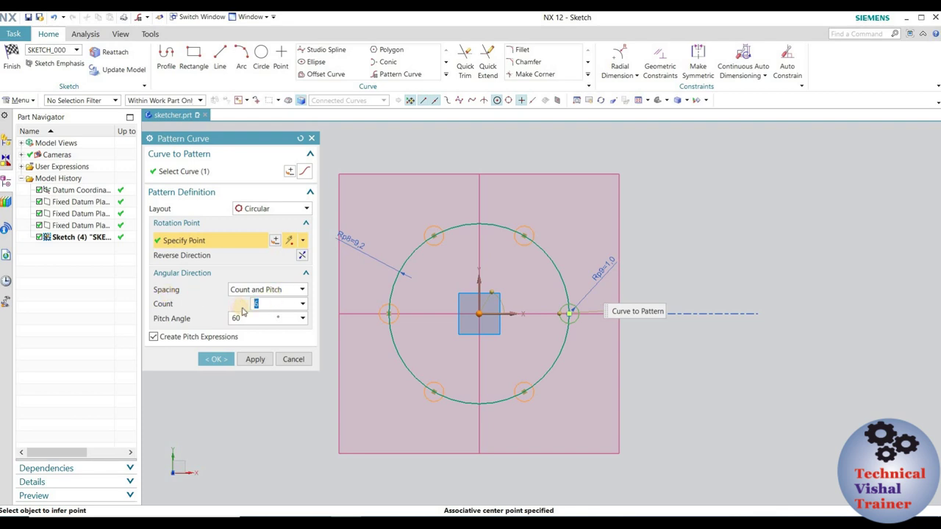
{"action": "left_click", "coordinate": [237, 319]}
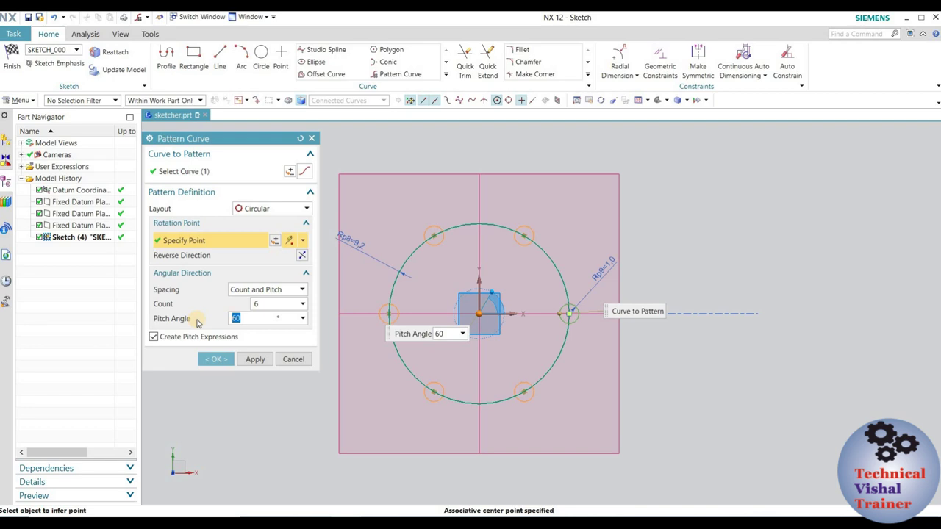
{"action": "left_click", "coordinate": [256, 361]}
{"action": "left_click", "coordinate": [255, 362]}
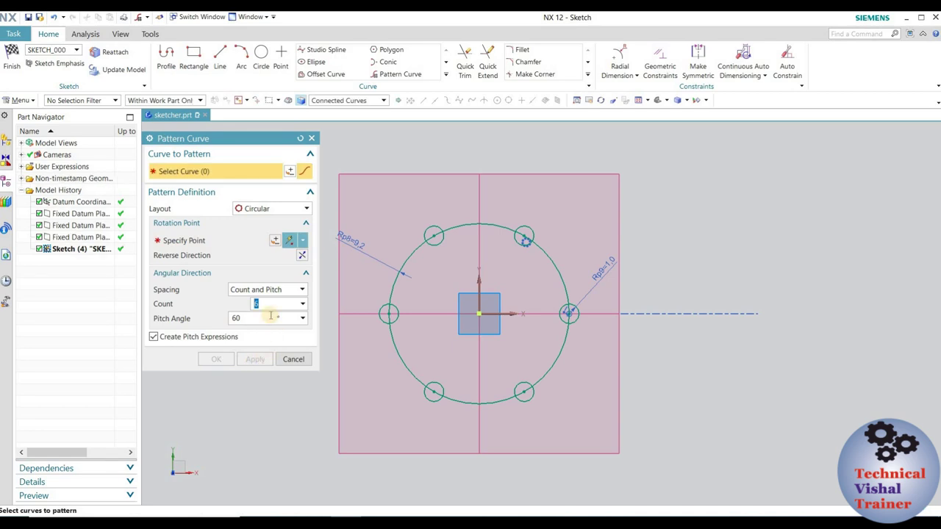
Step: Close the pattern tool and zoom in and out to inspect the patterned circles
{"action": "left_click", "coordinate": [296, 361]}
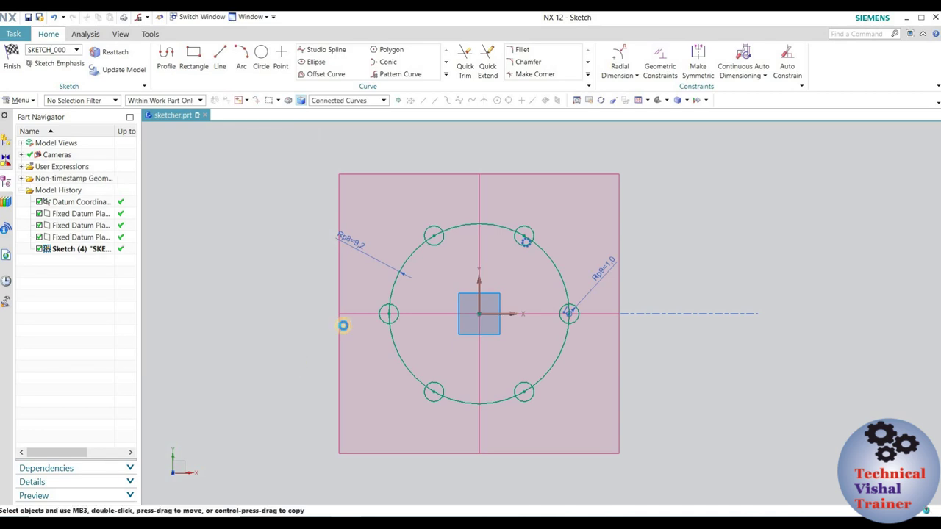
{"action": "scroll", "coordinate": [592, 224], "scroll_direction": "up", "scroll_amount": 3}
{"action": "scroll", "coordinate": [577, 231], "scroll_direction": "down", "scroll_amount": 1}
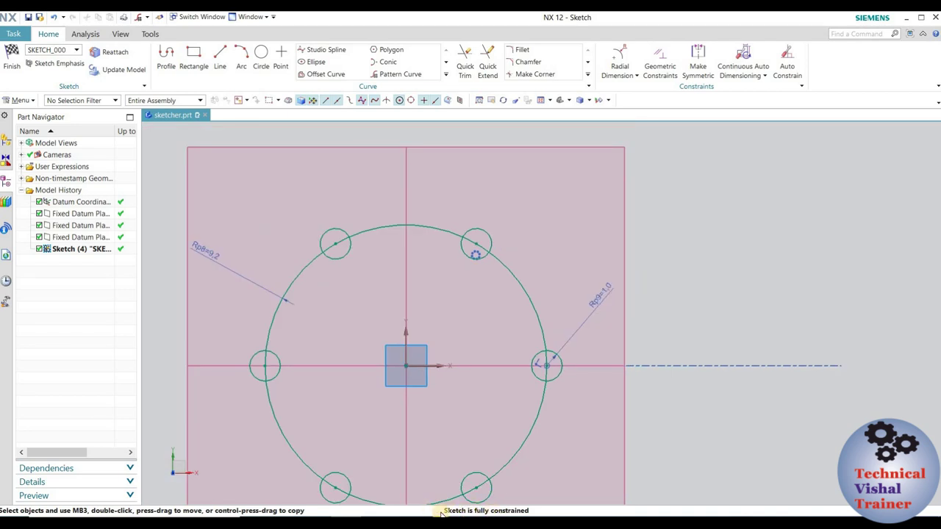
{"action": "scroll", "coordinate": [506, 220], "scroll_direction": "down", "scroll_amount": 2}
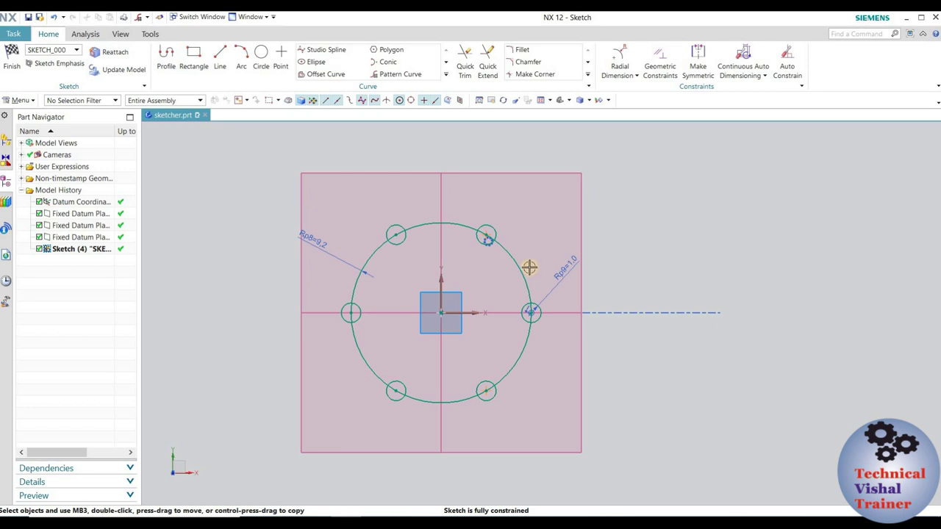
{"action": "scroll", "coordinate": [487, 223], "scroll_direction": "up", "scroll_amount": 2}
{"action": "scroll", "coordinate": [477, 243], "scroll_direction": "up", "scroll_amount": 3}
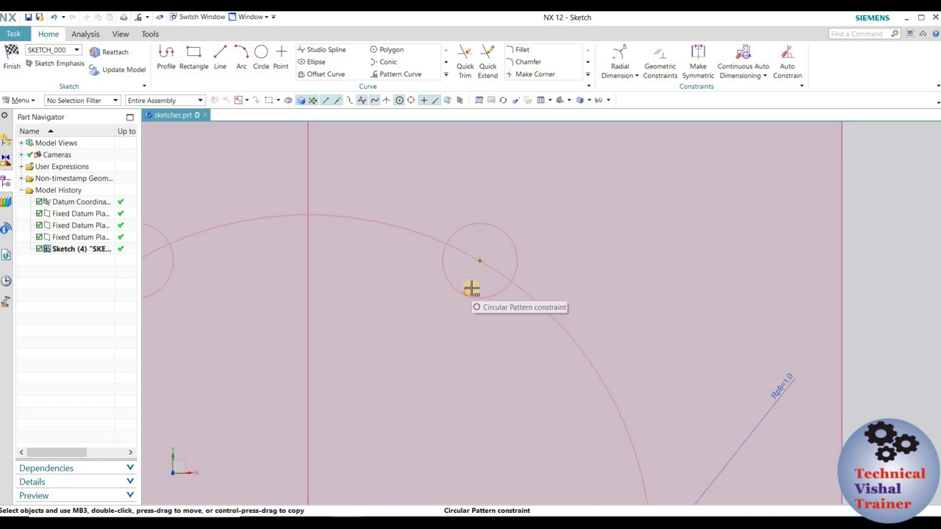
{"action": "scroll", "coordinate": [486, 228], "scroll_direction": "down", "scroll_amount": 5}
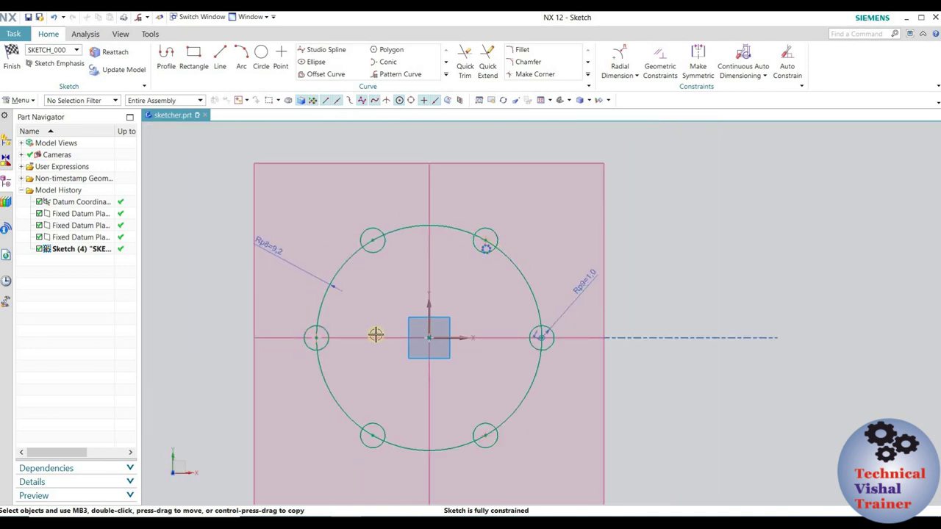
{"action": "scroll", "coordinate": [485, 246], "scroll_direction": "up", "scroll_amount": 5}
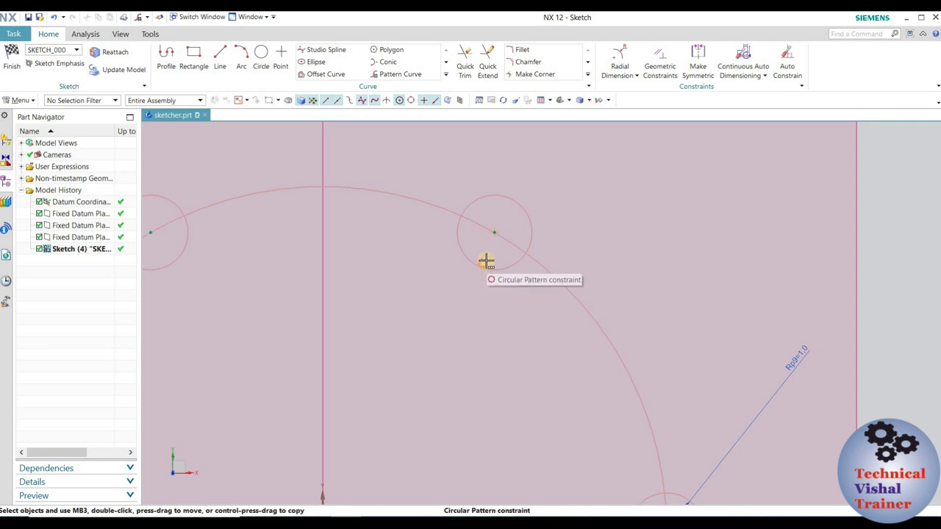
{"action": "scroll", "coordinate": [486, 260], "scroll_direction": "down", "scroll_amount": 5}
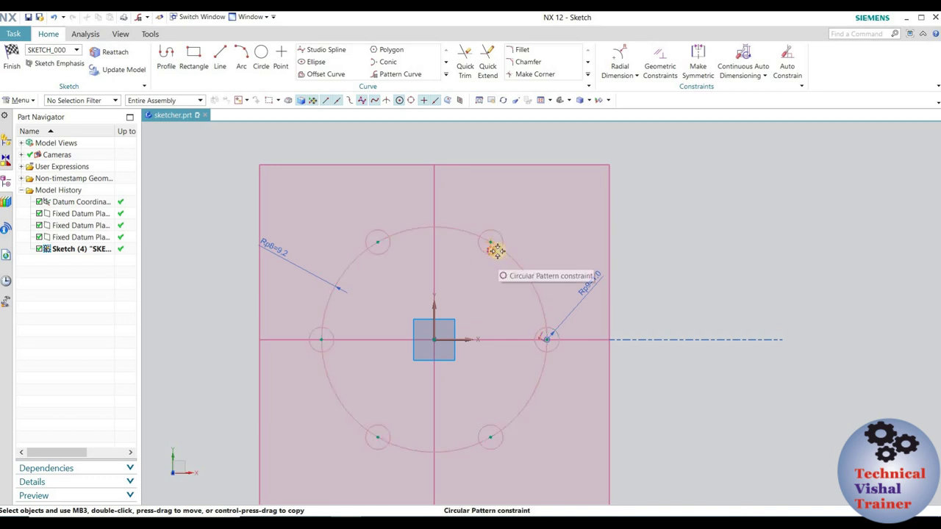
{"action": "scroll", "coordinate": [497, 250], "scroll_direction": "up", "scroll_amount": 3}
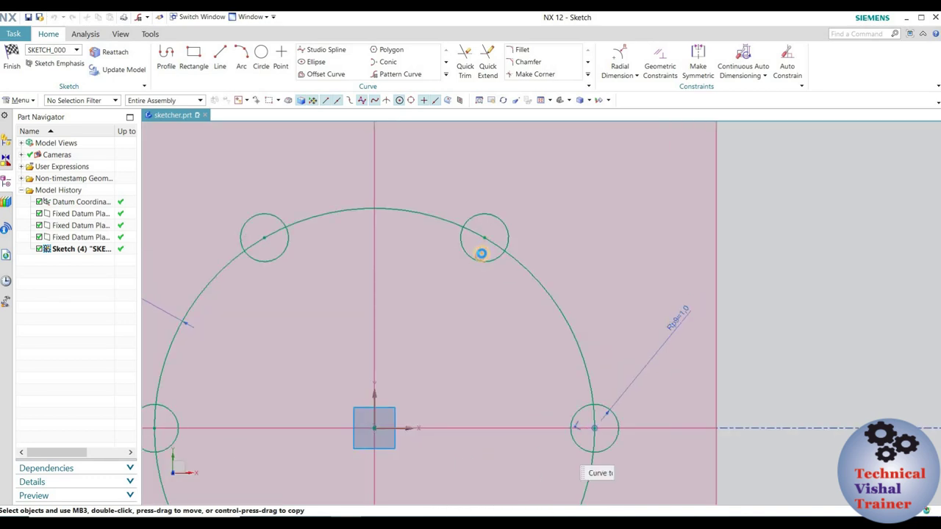
{"action": "scroll", "coordinate": [555, 196], "scroll_direction": "down", "scroll_amount": 3}
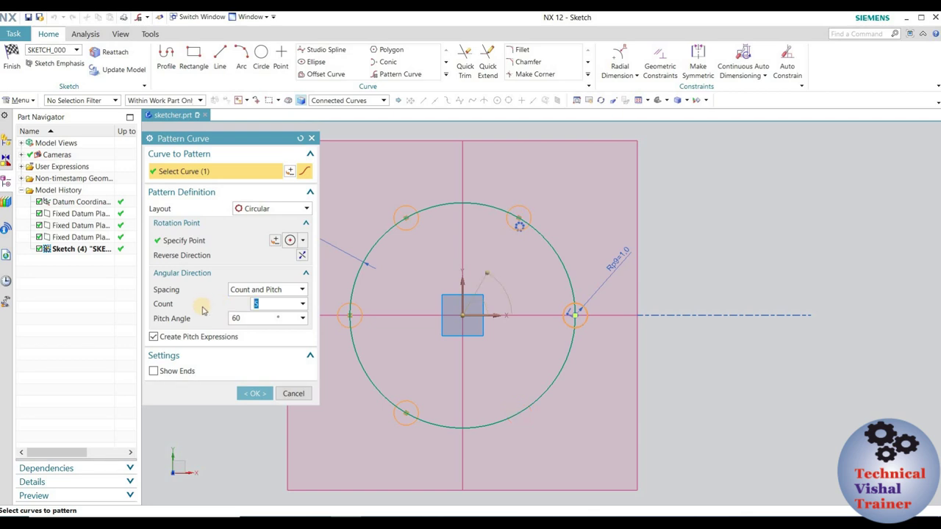
Step: Change the pitch angle to 70° and switch spacing to Count and Span
{"action": "left_click", "coordinate": [256, 317]}
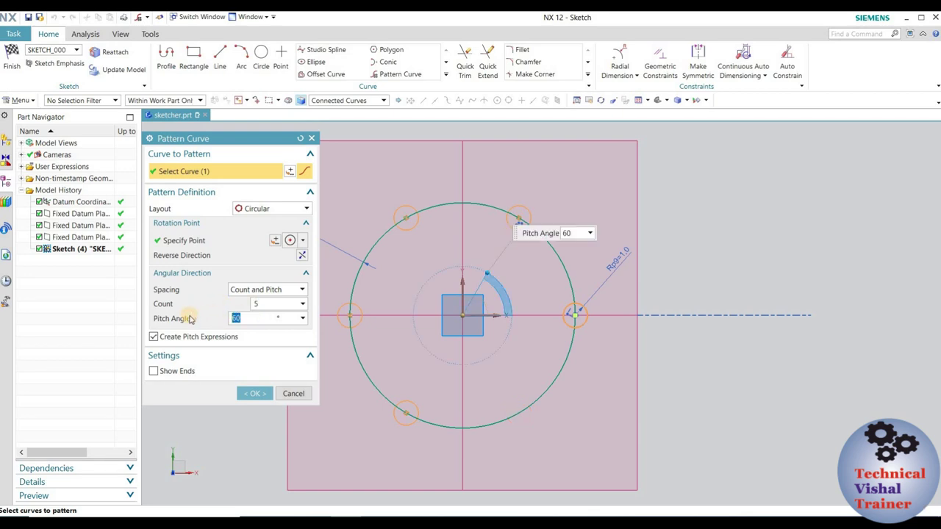
{"action": "type", "text": "70"}
{"action": "key", "text": "Return"}
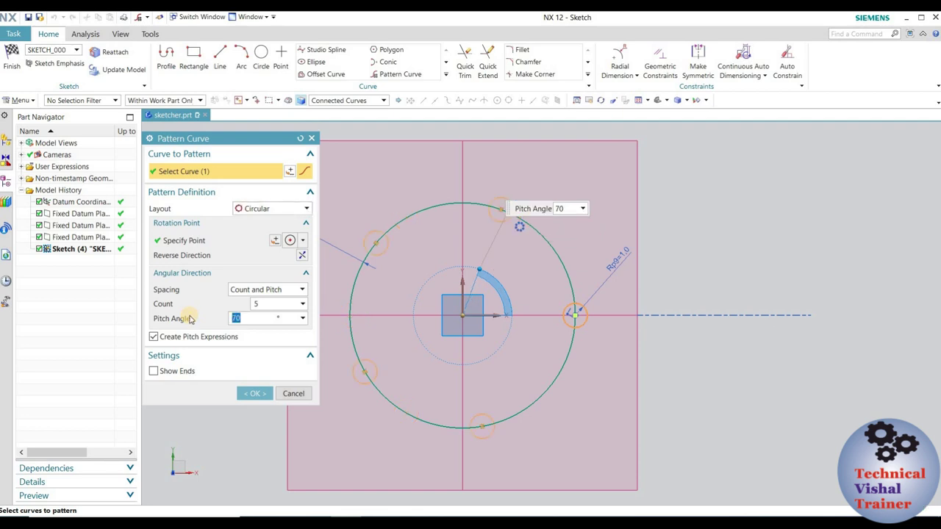
{"action": "left_click", "coordinate": [247, 289]}
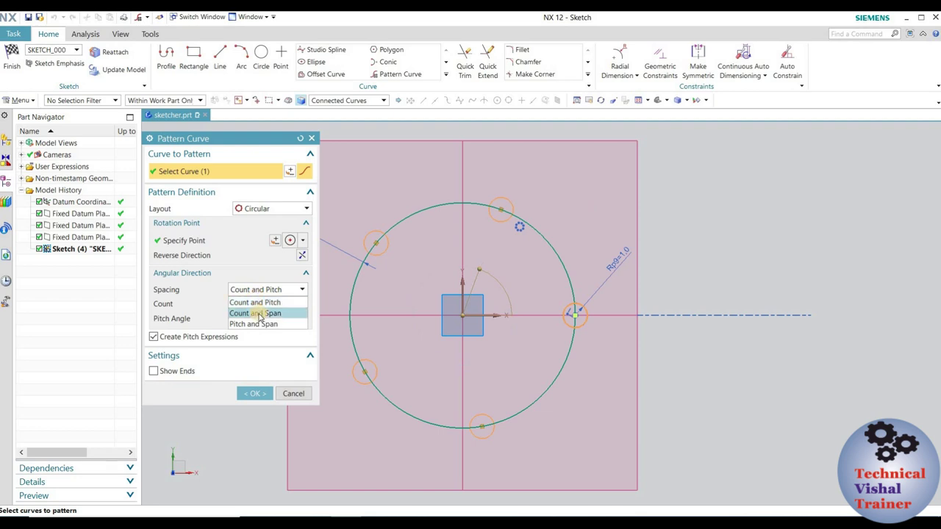
{"action": "left_click", "coordinate": [259, 314]}
Step: Drag the span-angle handle until the five copies spread over about 270°
{"action": "left_click", "coordinate": [259, 316]}
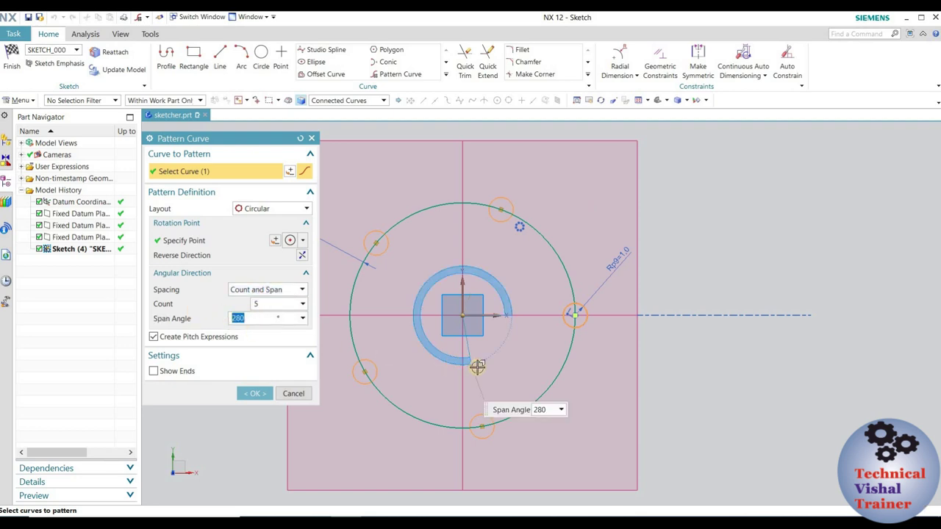
{"action": "mouse_move", "coordinate": [470, 363]}
{"action": "left_mouse_down"}
{"action": "mouse_move", "coordinate": [446, 359]}
{"action": "mouse_move", "coordinate": [413, 314]}
{"action": "left_mouse_up"}
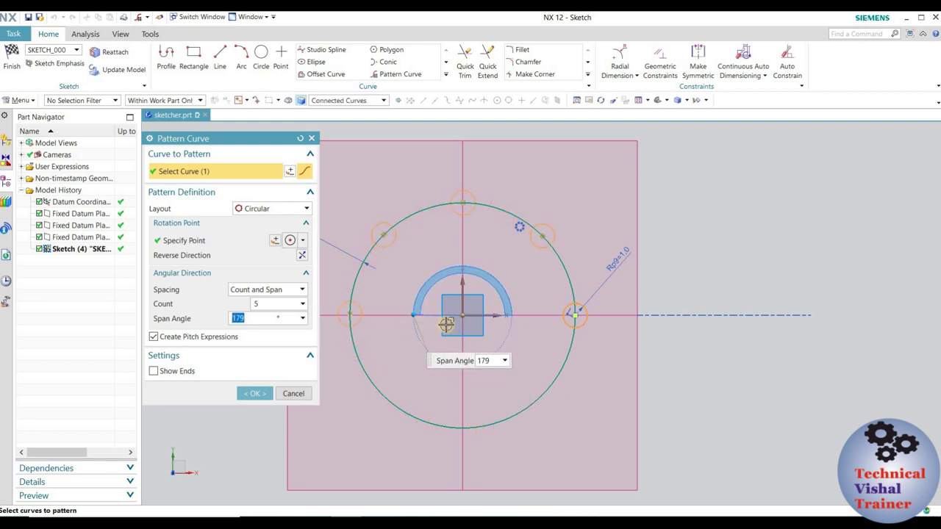
{"action": "left_click_drag", "start_coordinate": [416, 292], "coordinate": [471, 257]}
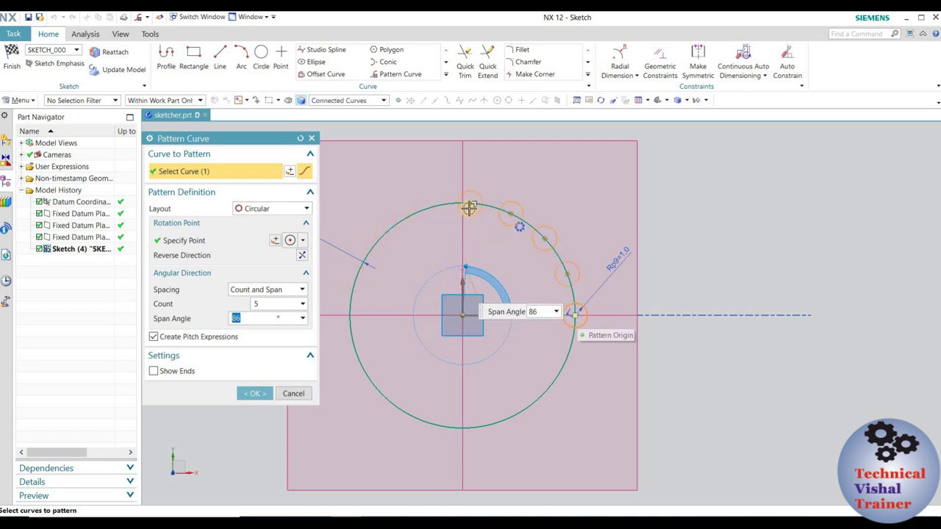
{"action": "left_click_drag", "start_coordinate": [443, 268], "coordinate": [407, 304]}
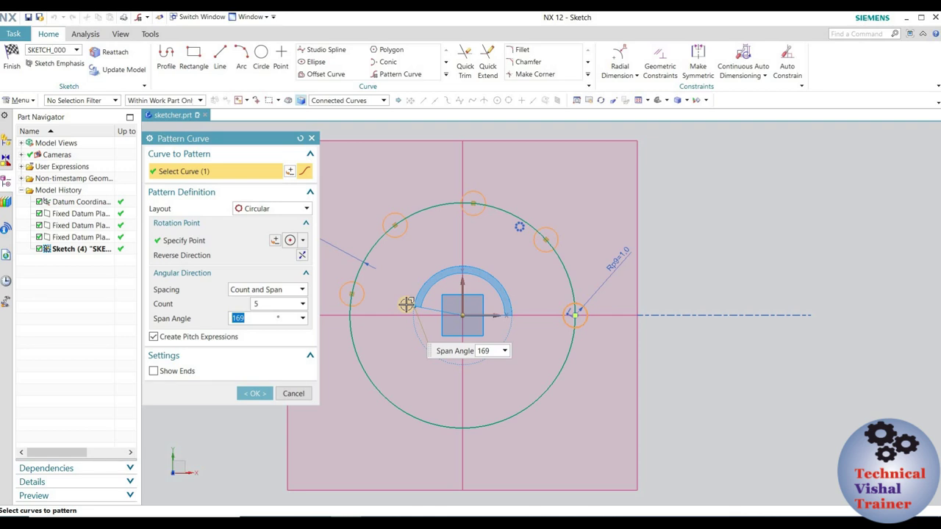
{"action": "mouse_move", "coordinate": [408, 303]}
{"action": "left_mouse_down"}
{"action": "mouse_move", "coordinate": [450, 377]}
{"action": "mouse_move", "coordinate": [461, 378]}
{"action": "left_mouse_up"}
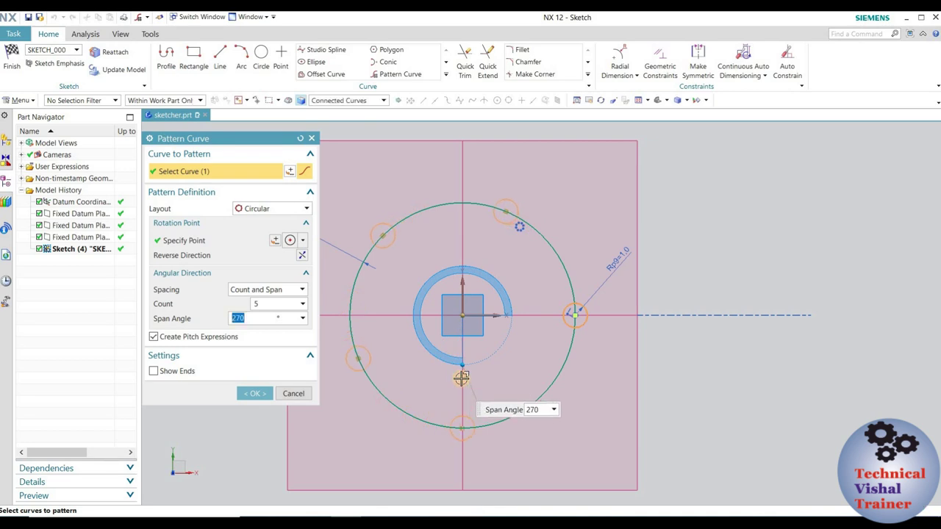
{"action": "left_click", "coordinate": [252, 289]}
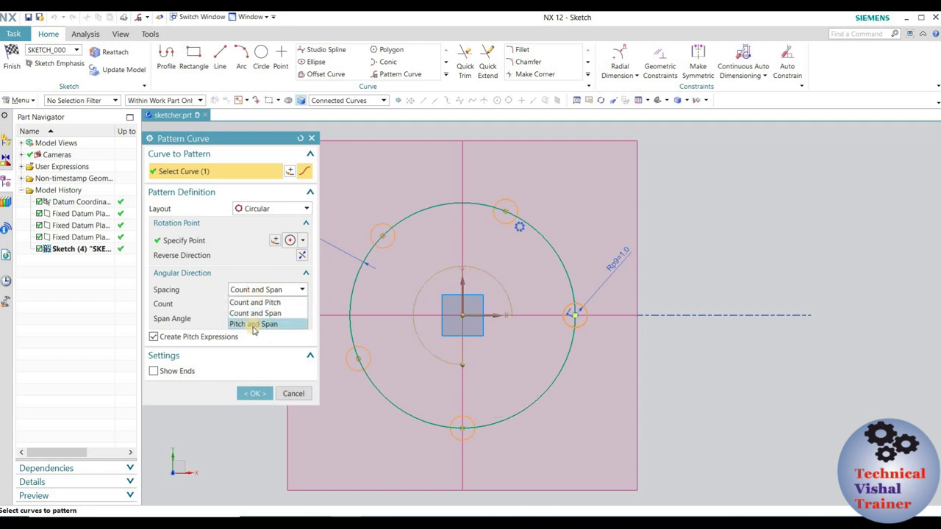
Step: Switch spacing to Pitch and Span with a 179° span and an 87° pitch
{"action": "left_click", "coordinate": [252, 325]}
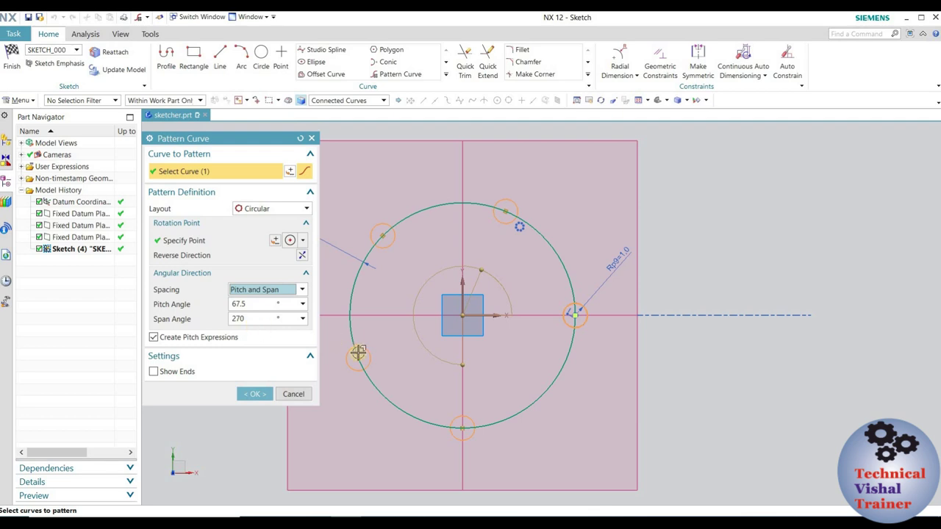
{"action": "mouse_move", "coordinate": [462, 364]}
{"action": "left_mouse_down"}
{"action": "mouse_move", "coordinate": [433, 348]}
{"action": "mouse_move", "coordinate": [424, 316]}
{"action": "left_mouse_up"}
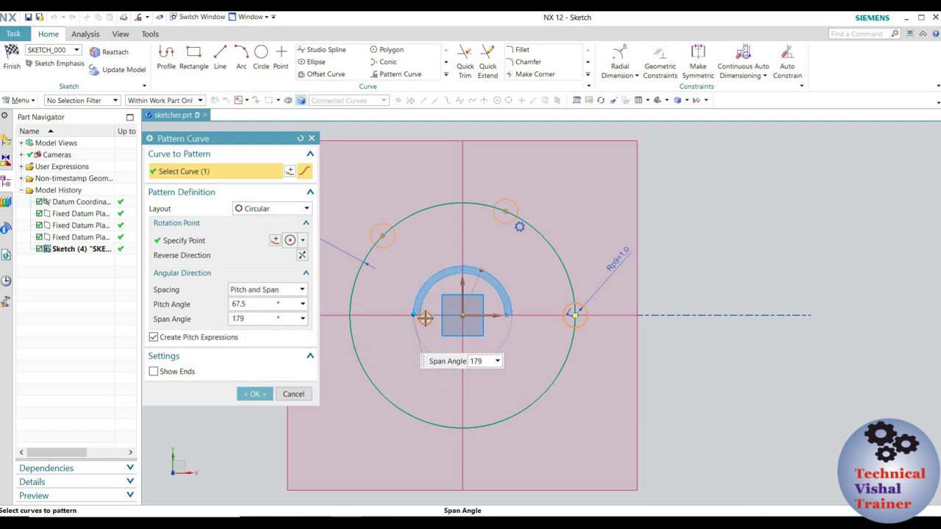
{"action": "left_click_drag", "start_coordinate": [484, 270], "coordinate": [469, 264]}
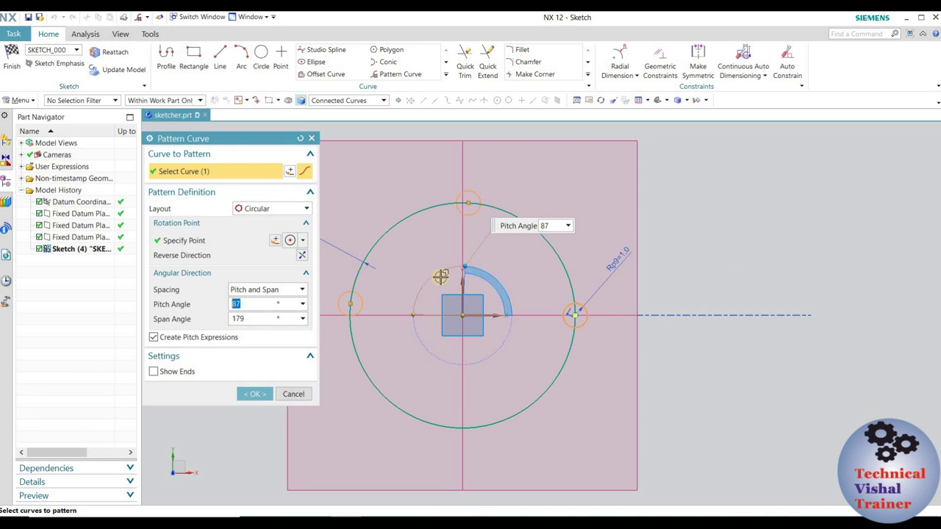
{"action": "left_click", "coordinate": [249, 290]}
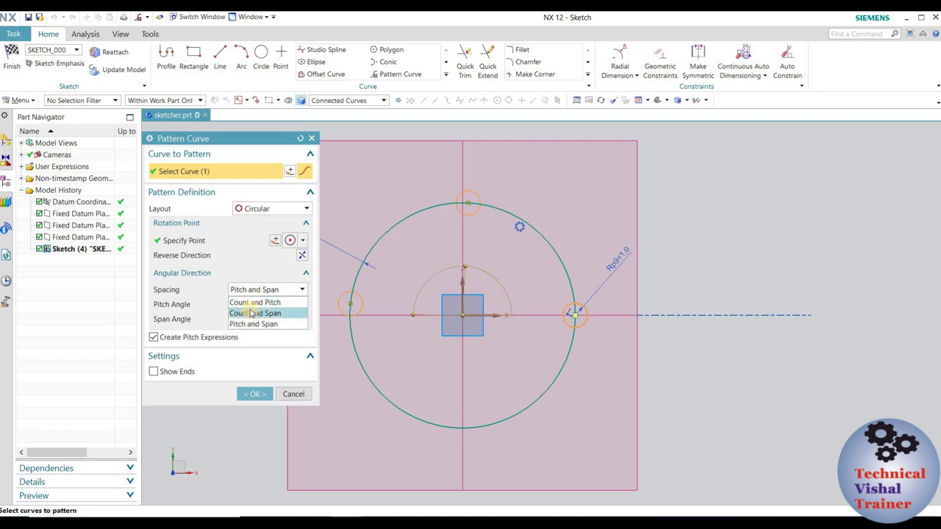
Step: Set spacing back to Count and Pitch with a 60° pitch angle
{"action": "left_click", "coordinate": [254, 303]}
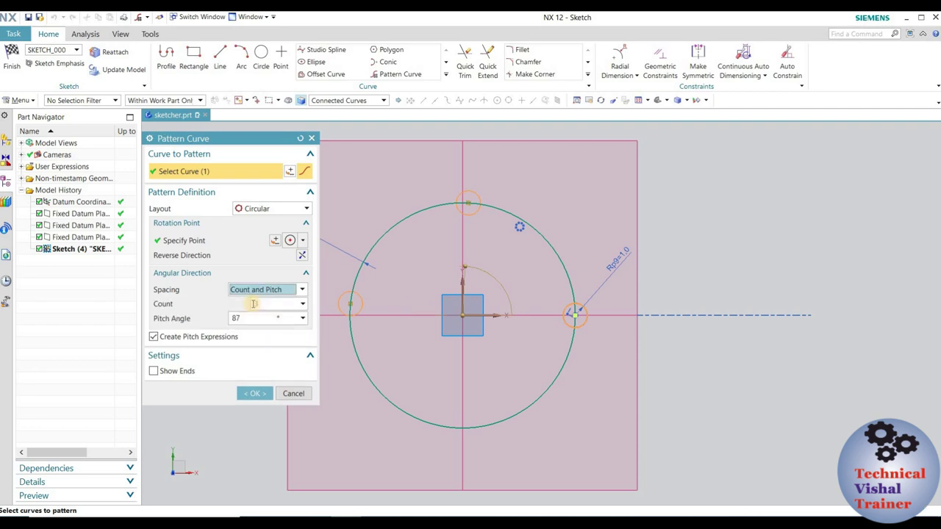
{"action": "left_click", "coordinate": [240, 318]}
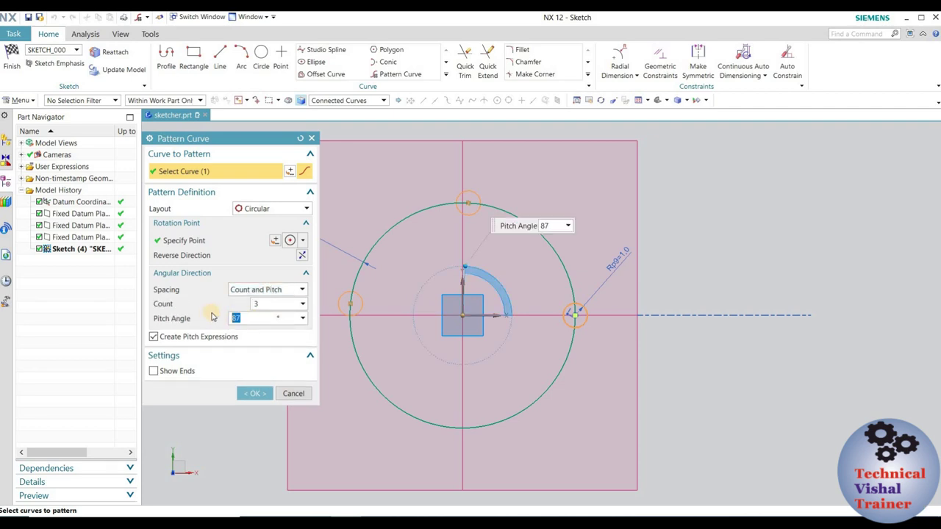
{"action": "type", "text": "360"}
{"action": "key", "text": "Return"}
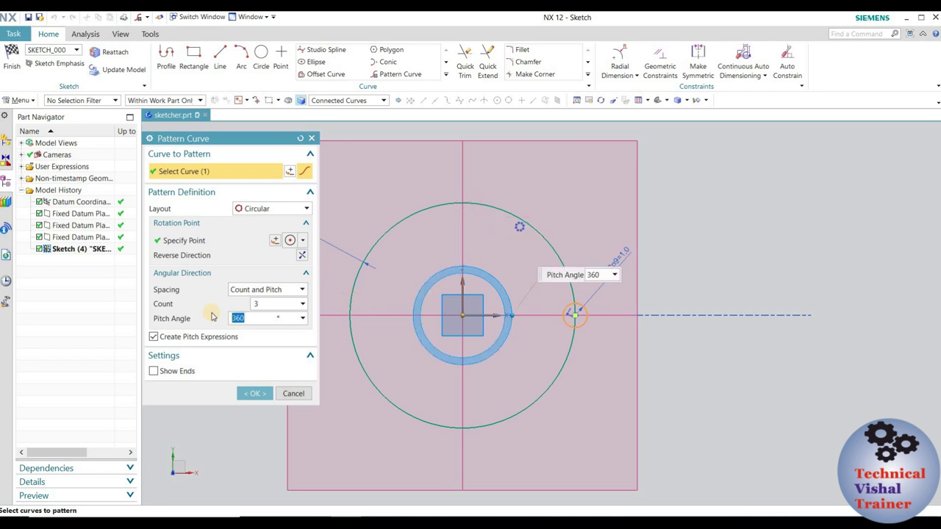
{"action": "type", "text": "60"}
{"action": "key", "text": "Return"}
Step: Set the count to 6 and confirm the circular pattern with OK
{"action": "left_click", "coordinate": [274, 304]}
{"action": "type", "text": "6"}
{"action": "key", "text": "Return"}
{"action": "scroll", "coordinate": [555, 274], "scroll_direction": "down", "scroll_amount": 2}
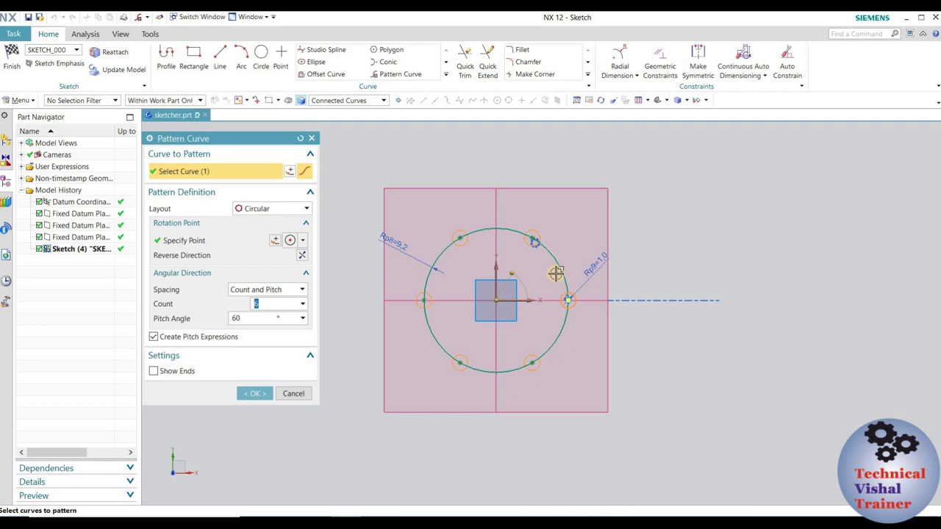
{"action": "left_click", "coordinate": [251, 393]}
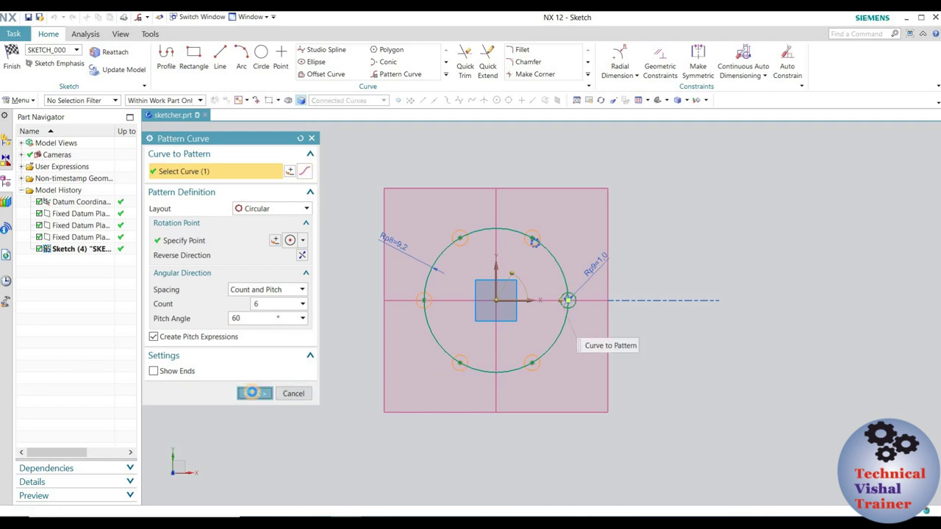
{"action": "scroll", "coordinate": [572, 255], "scroll_direction": "up", "scroll_amount": 3}
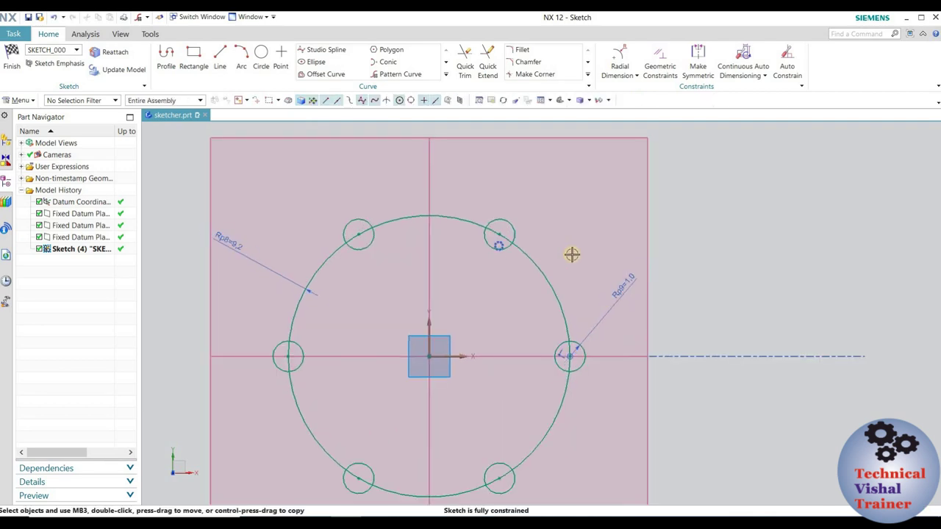
{"action": "scroll", "coordinate": [572, 254], "scroll_direction": "down", "scroll_amount": 1}
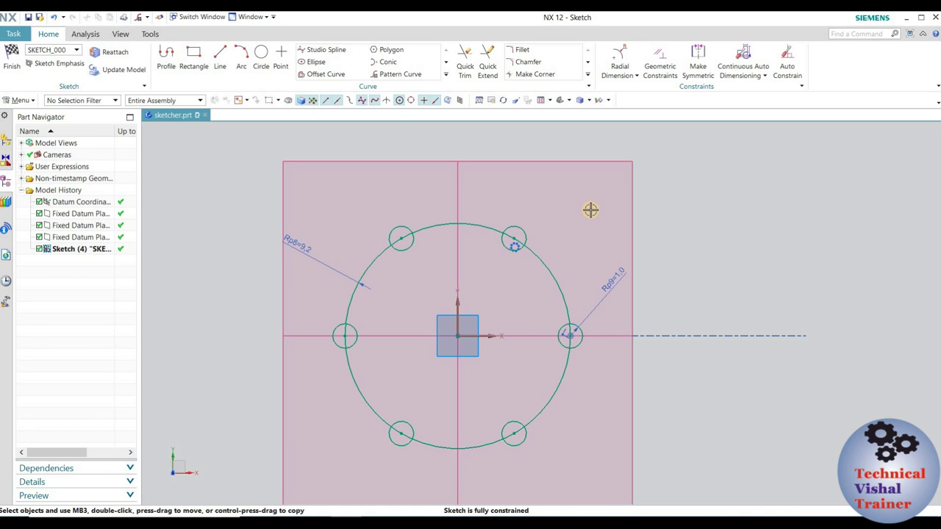
{"action": "scroll", "coordinate": [500, 279], "scroll_direction": "down", "scroll_amount": 3}
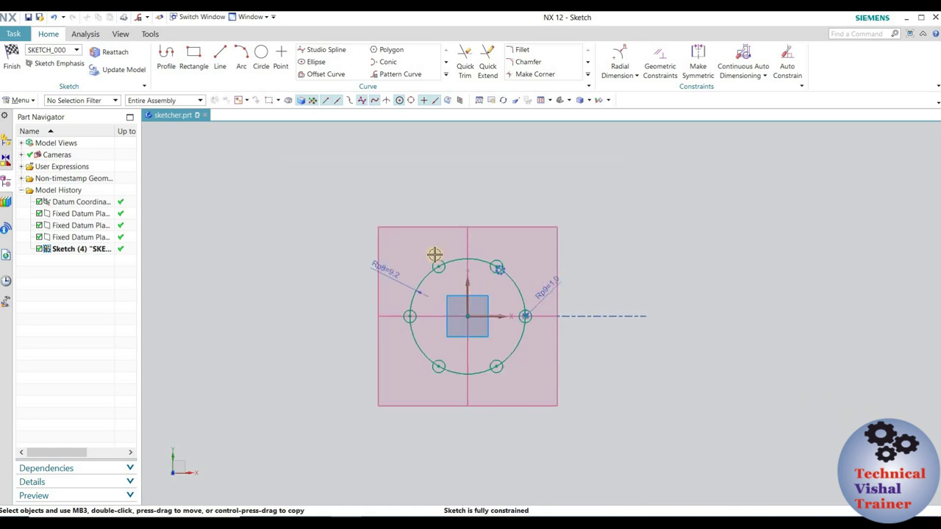
{"action": "scroll", "coordinate": [552, 292], "scroll_direction": "up", "scroll_amount": 4}
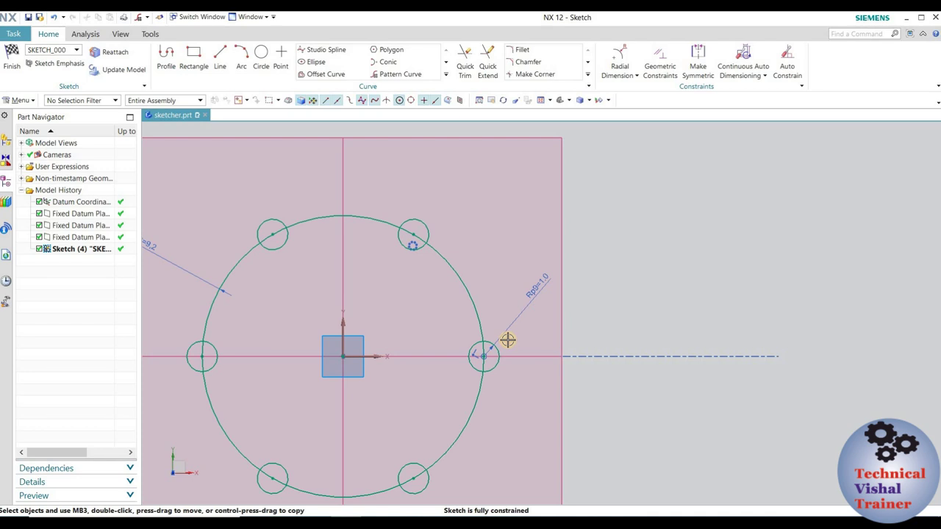
{"action": "scroll", "coordinate": [559, 241], "scroll_direction": "down", "scroll_amount": 2}
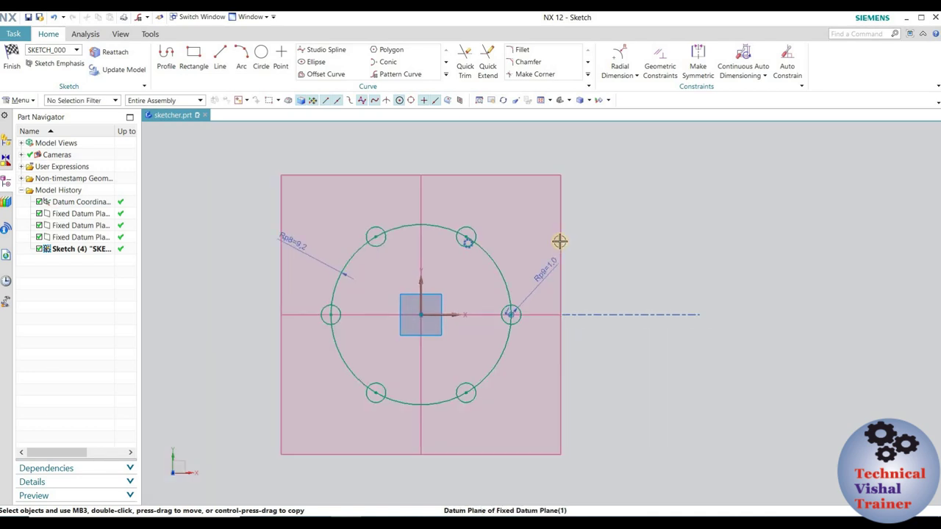
{"action": "scroll", "coordinate": [408, 294], "scroll_direction": "down", "scroll_amount": 3}
{"action": "scroll", "coordinate": [557, 258], "scroll_direction": "up", "scroll_amount": 2}
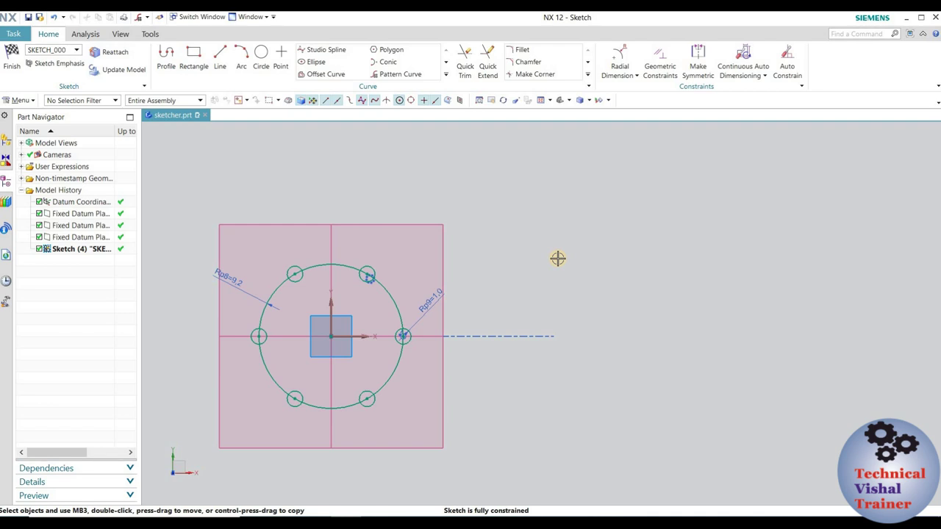
{"action": "scroll", "coordinate": [346, 300], "scroll_direction": "up", "scroll_amount": 3}
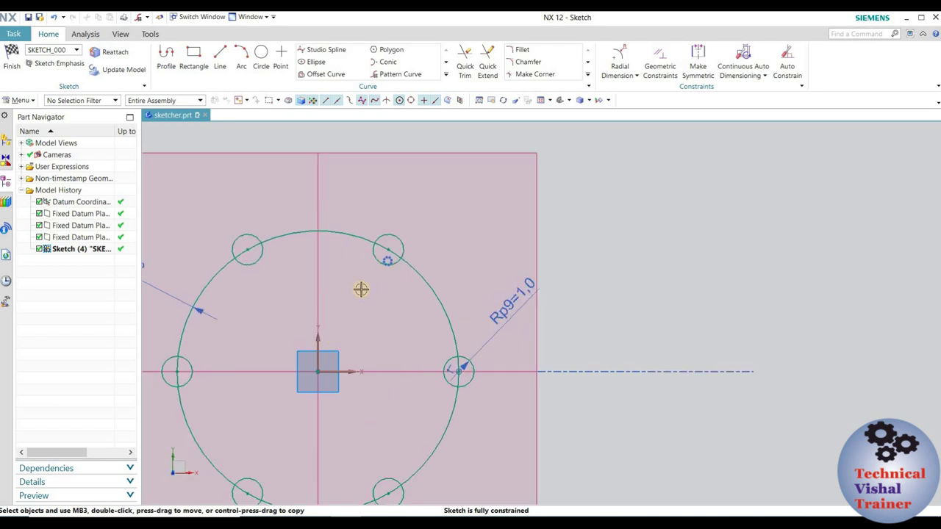
{"action": "scroll", "coordinate": [361, 290], "scroll_direction": "down", "scroll_amount": 2}
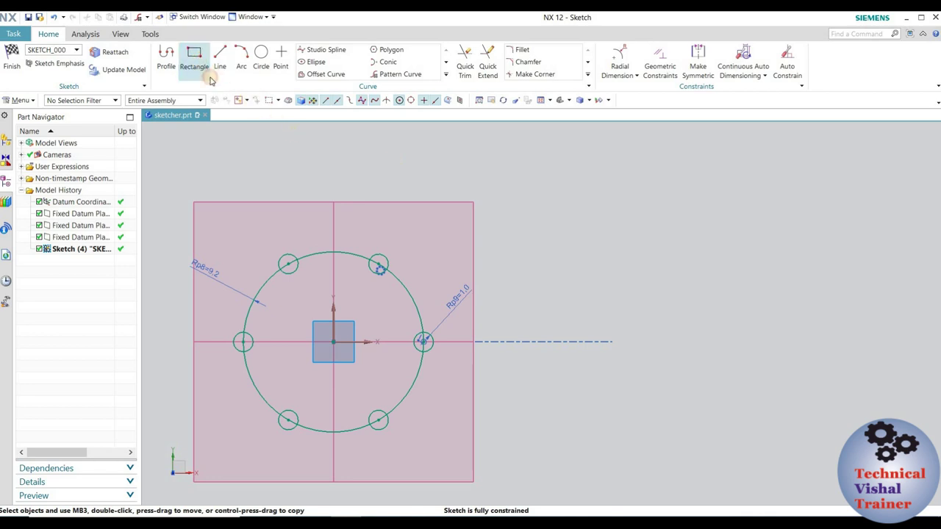
Step: Draw a small rectangle to the upper right of the patterned circles
{"action": "left_click", "coordinate": [193, 53]}
{"action": "left_click", "coordinate": [474, 220]}
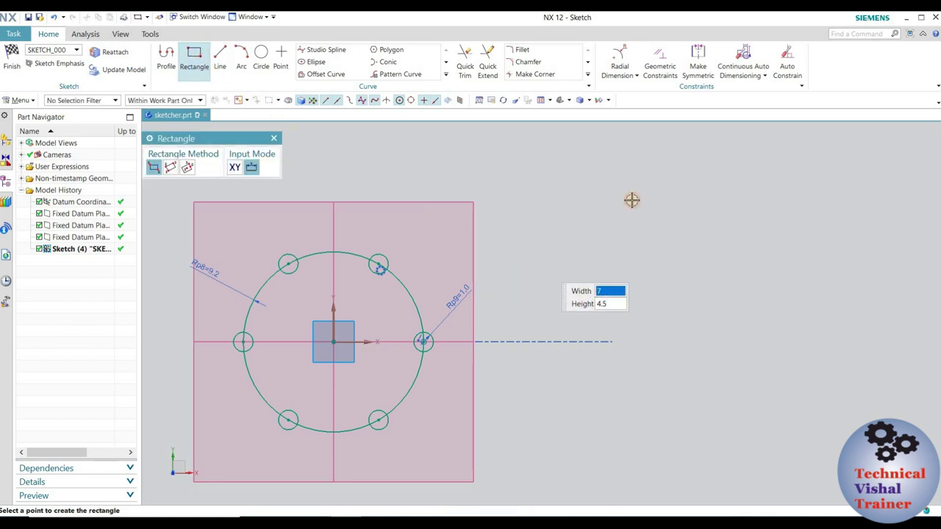
{"action": "key", "text": "Return"}
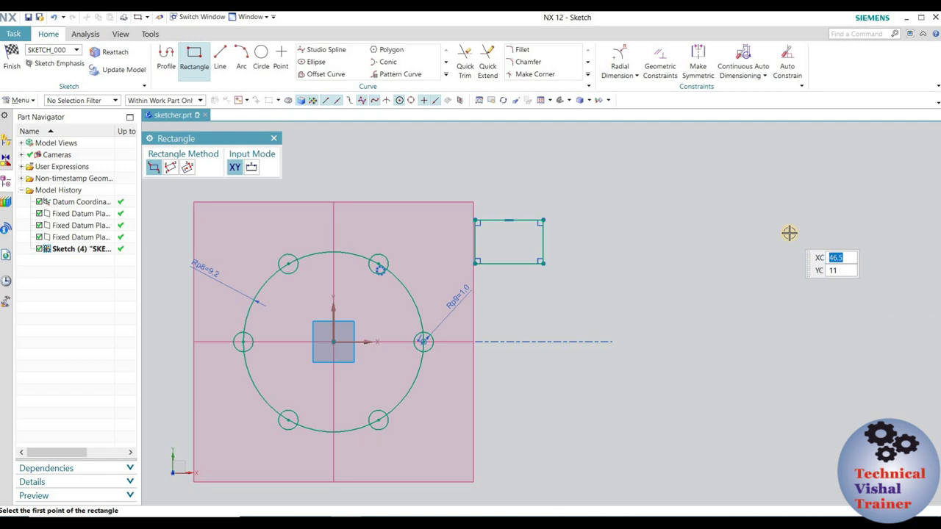
{"action": "key", "text": "Escape"}
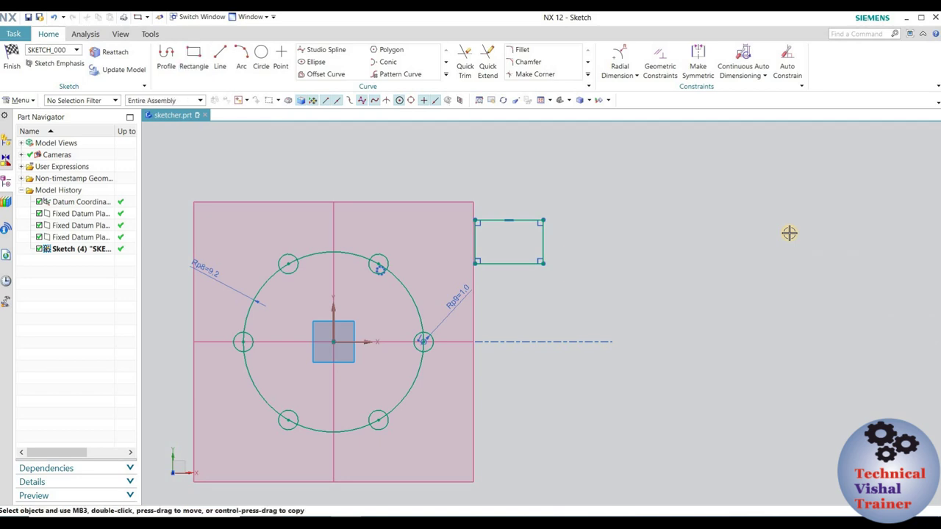
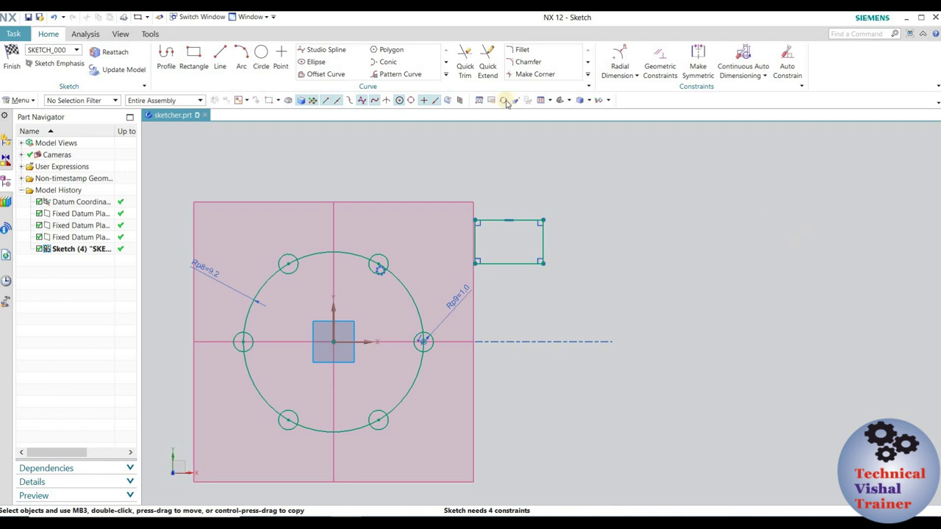
Step: Start a Pattern Curve with the General layout and no curves selected yet
{"action": "left_click", "coordinate": [392, 75]}
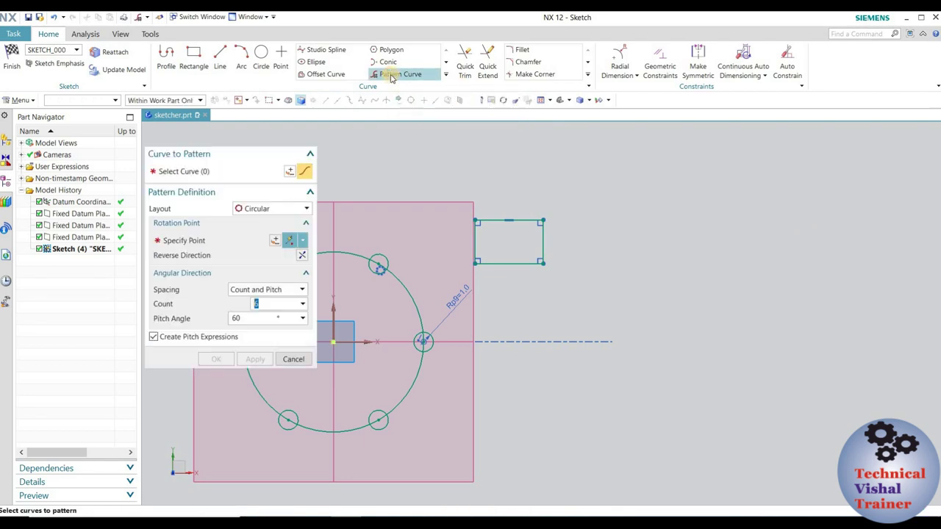
{"action": "left_click", "coordinate": [259, 210]}
{"action": "left_click", "coordinate": [256, 243]}
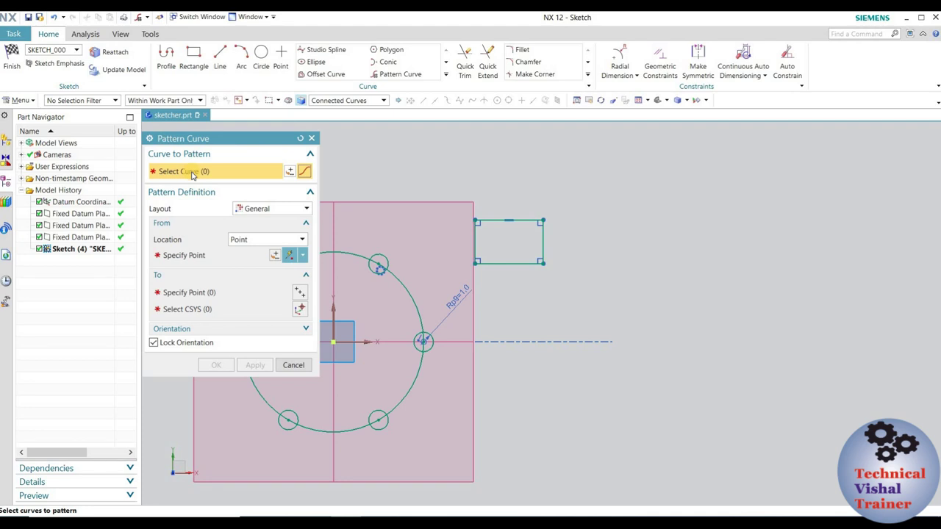
Step: Pick the small rectangle's four lines to pattern, with its lower-left corner as base point
{"action": "left_click", "coordinate": [523, 220]}
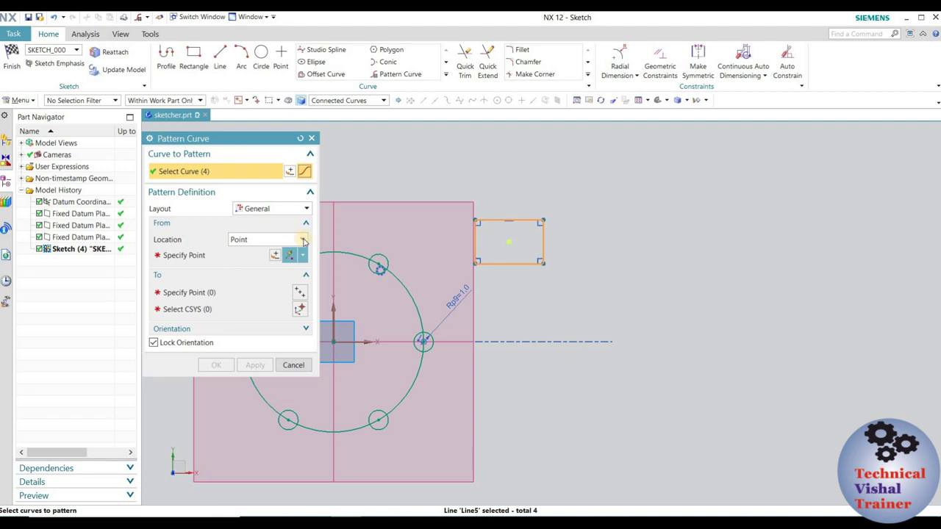
{"action": "left_click", "coordinate": [257, 213]}
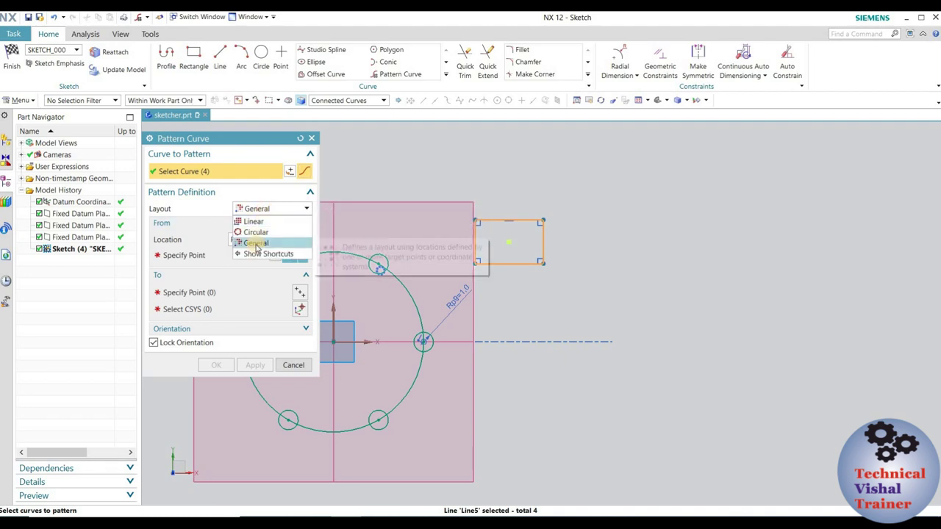
{"action": "left_click", "coordinate": [256, 243]}
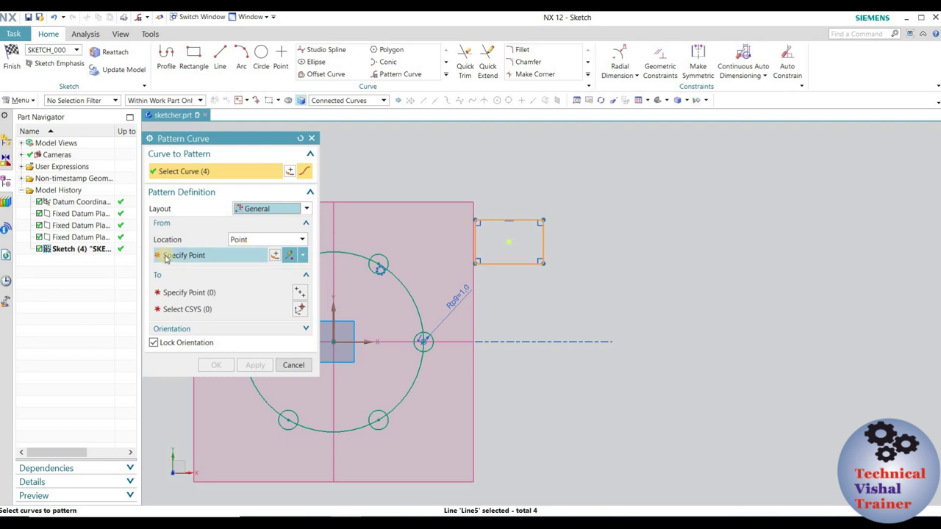
{"action": "left_click", "coordinate": [167, 257]}
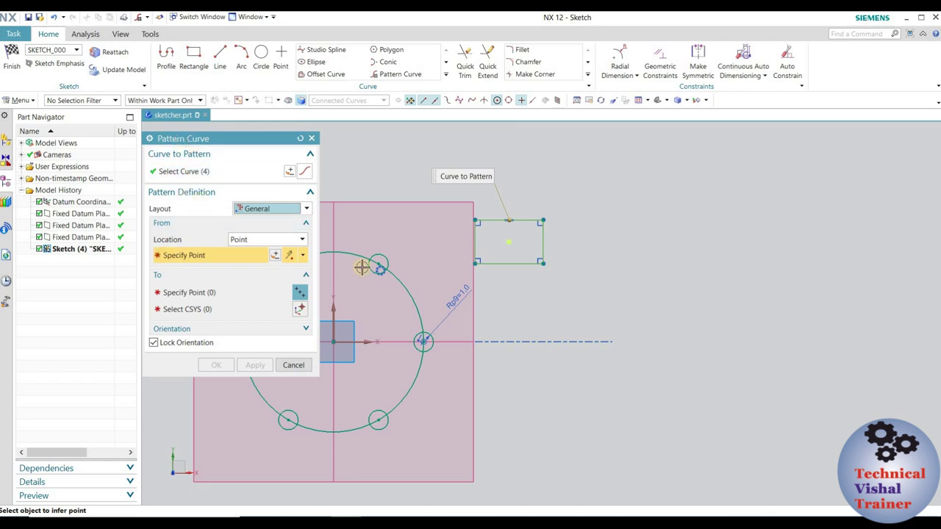
{"action": "left_click", "coordinate": [476, 262]}
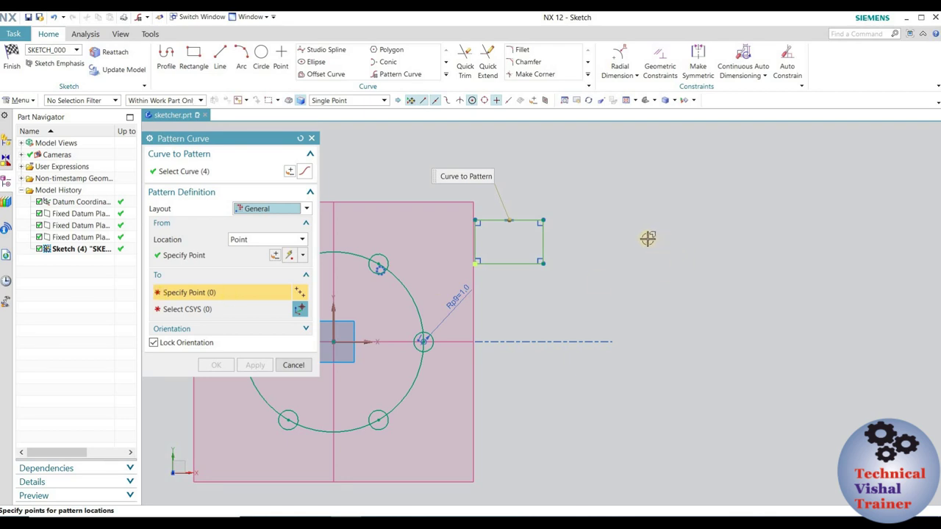
Step: Preview rectangle pattern copies at fifteen target points right of the sketch
{"action": "left_click", "coordinate": [685, 194]}
{"action": "left_click", "coordinate": [784, 228]}
{"action": "left_click", "coordinate": [835, 290]}
{"action": "left_click", "coordinate": [863, 341]}
{"action": "left_click", "coordinate": [796, 398]}
{"action": "left_click", "coordinate": [677, 318]}
{"action": "left_click", "coordinate": [713, 245]}
{"action": "left_click", "coordinate": [774, 277]}
{"action": "left_click", "coordinate": [700, 396]}
{"action": "left_click", "coordinate": [583, 262]}
{"action": "left_click", "coordinate": [602, 183]}
{"action": "left_click", "coordinate": [544, 297]}
{"action": "left_click", "coordinate": [527, 358]}
{"action": "left_click", "coordinate": [592, 397]}
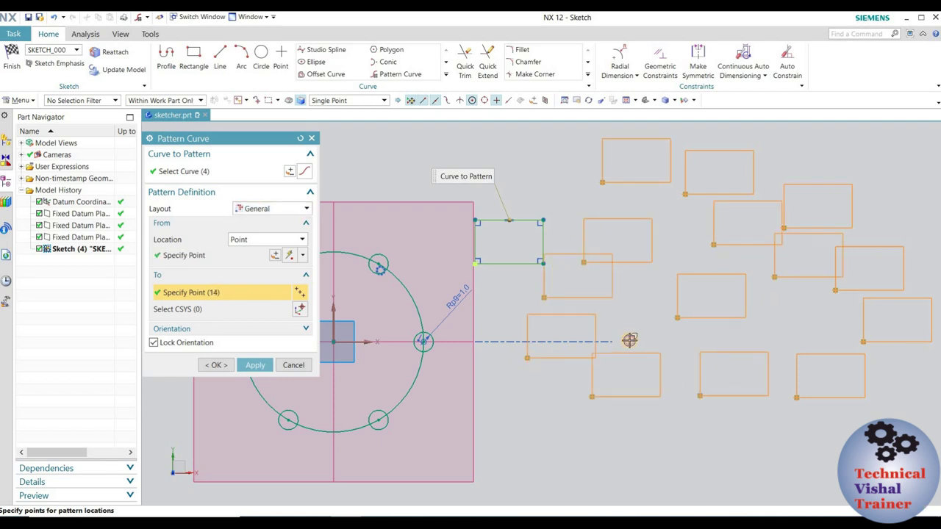
{"action": "left_click", "coordinate": [629, 341]}
Step: Add six more target points near the top, then cancel the pattern entirely
{"action": "scroll", "coordinate": [595, 363], "scroll_direction": "down", "scroll_amount": 2}
{"action": "left_click", "coordinate": [785, 172]}
{"action": "left_click", "coordinate": [637, 147]}
{"action": "left_click", "coordinate": [821, 228]}
{"action": "left_click", "coordinate": [821, 271]}
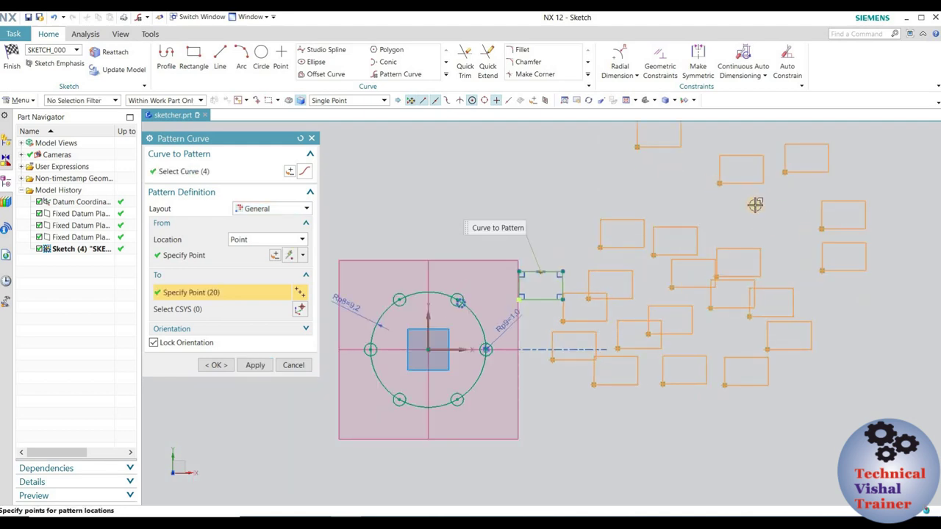
{"action": "left_click", "coordinate": [755, 205]}
{"action": "left_click", "coordinate": [652, 188]}
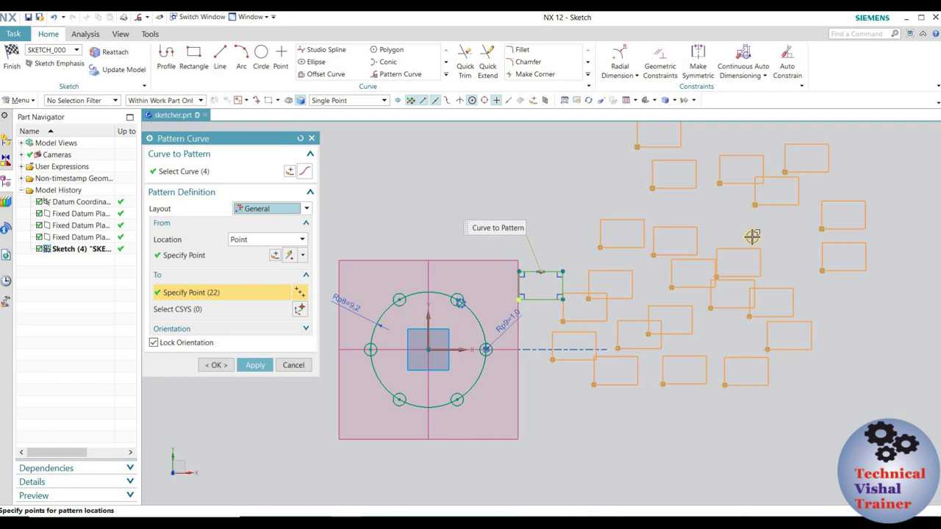
{"action": "left_click", "coordinate": [294, 365]}
{"action": "scroll", "coordinate": [576, 310], "scroll_direction": "up", "scroll_amount": 2}
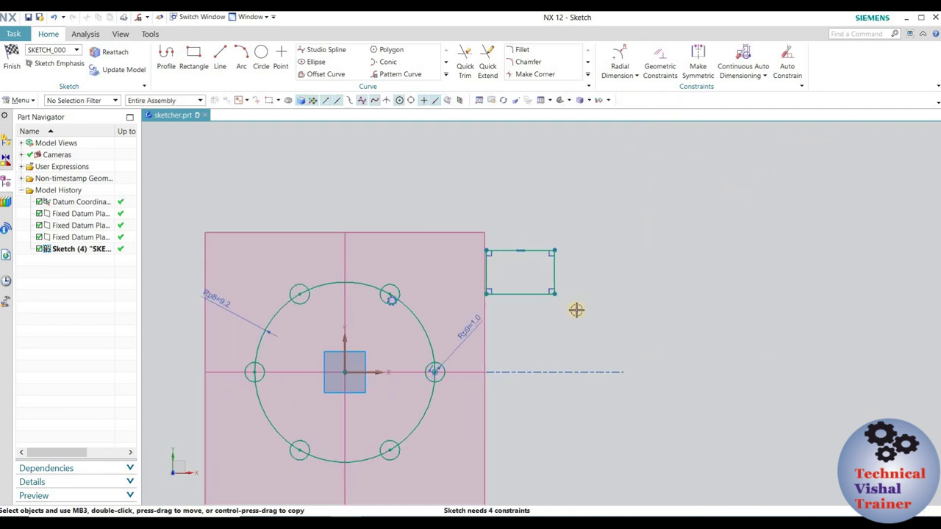
Step: Reopen Pattern Curve on the rectangle's four lines with the General layout and begin base-point picking
{"action": "left_click", "coordinate": [392, 75]}
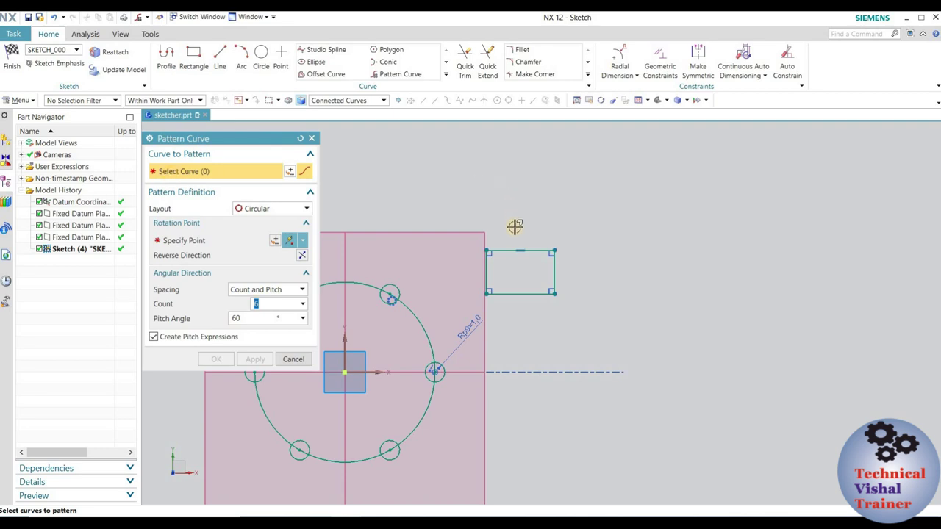
{"action": "left_click", "coordinate": [618, 199]}
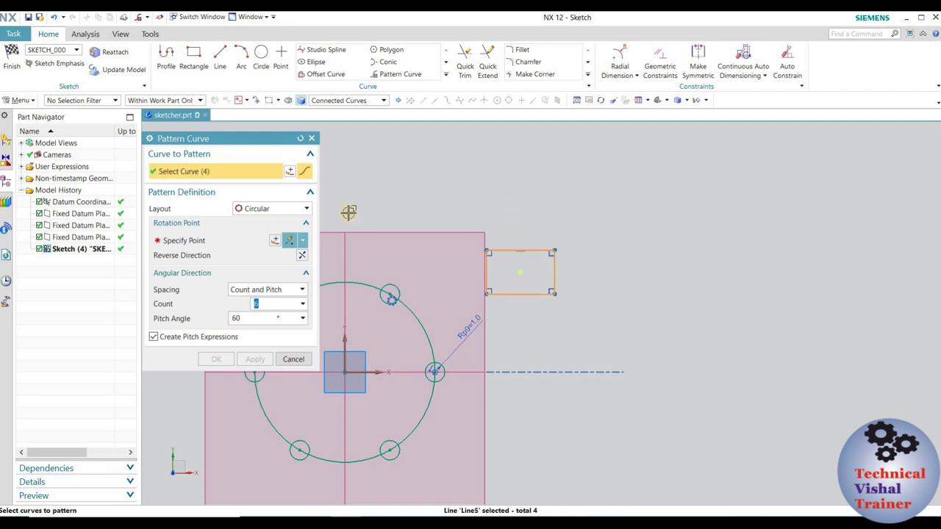
{"action": "left_click", "coordinate": [243, 210]}
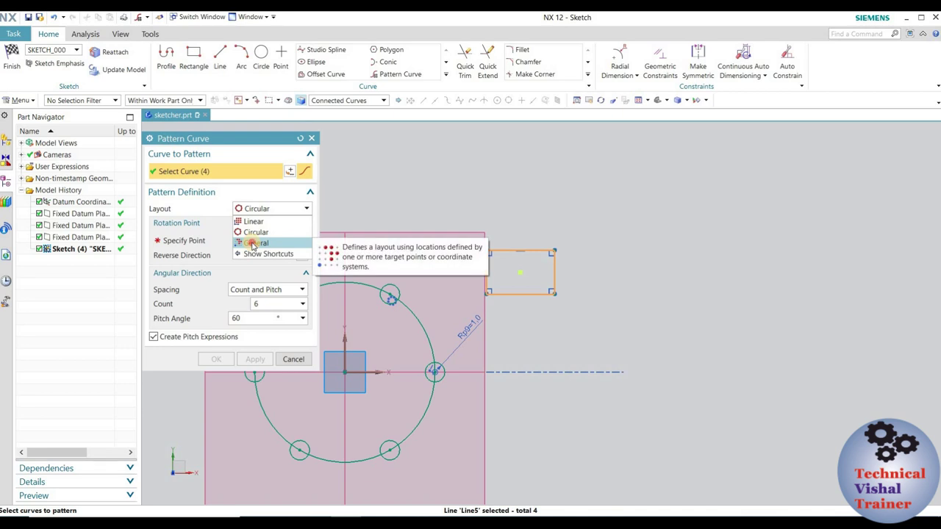
{"action": "left_click", "coordinate": [253, 243]}
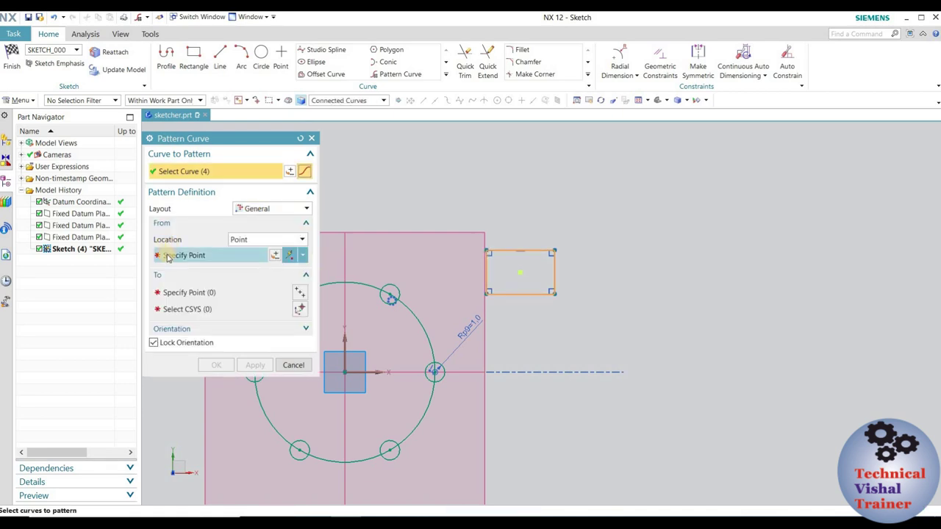
{"action": "left_click", "coordinate": [168, 258]}
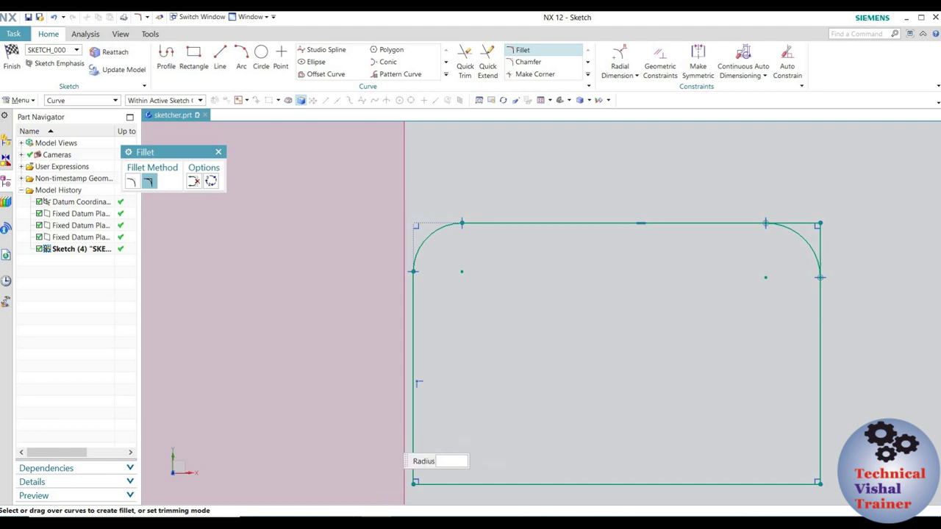
Step: Dismiss the existing-fillet warning and restart Fillet, discarding the oversized preview on the bottom line
{"action": "left_click", "coordinate": [504, 296]}
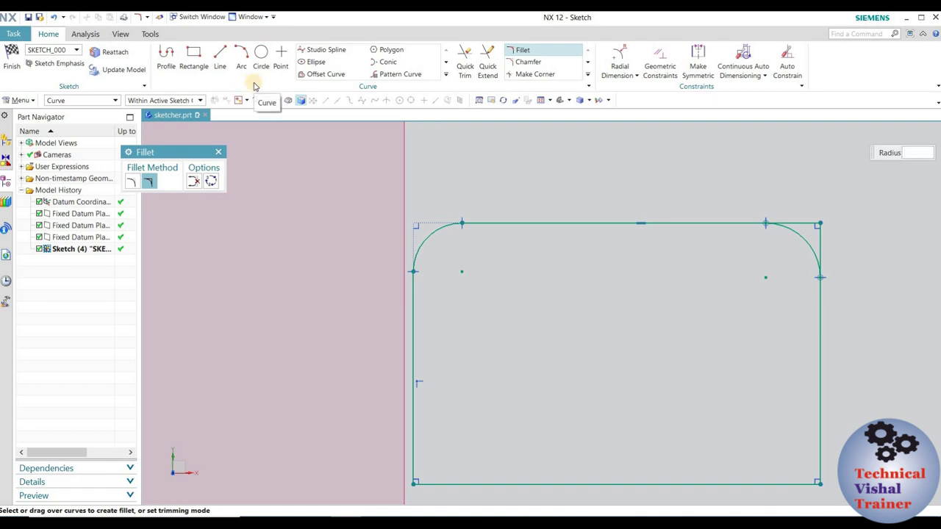
{"action": "left_click", "coordinate": [218, 151]}
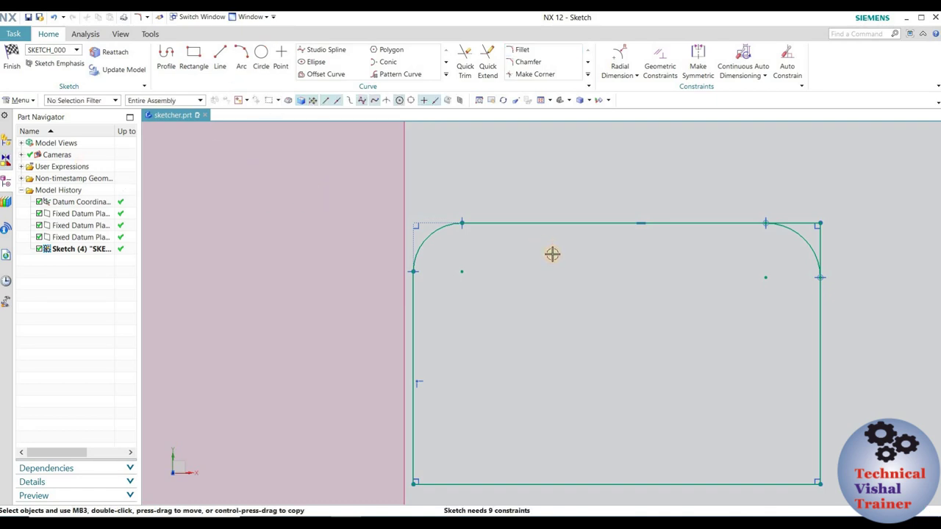
{"action": "key", "text": "f"}
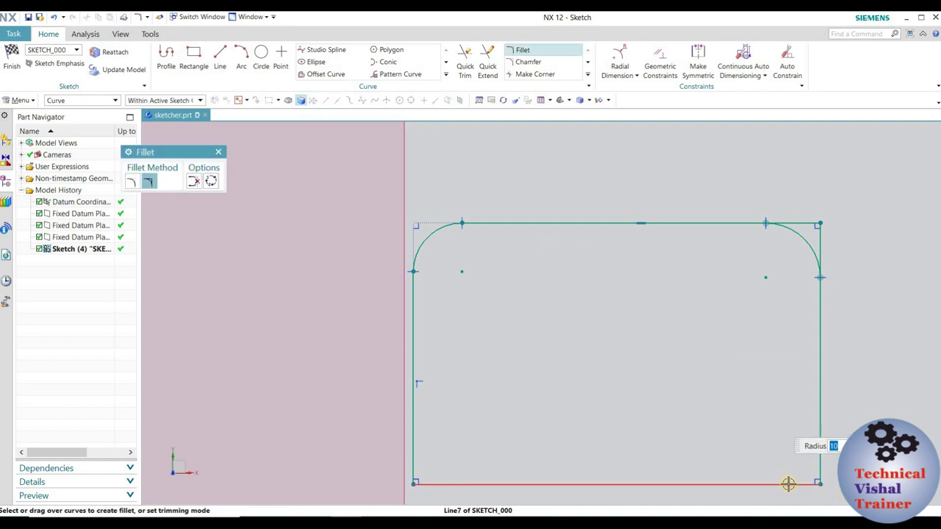
{"action": "left_click", "coordinate": [815, 467]}
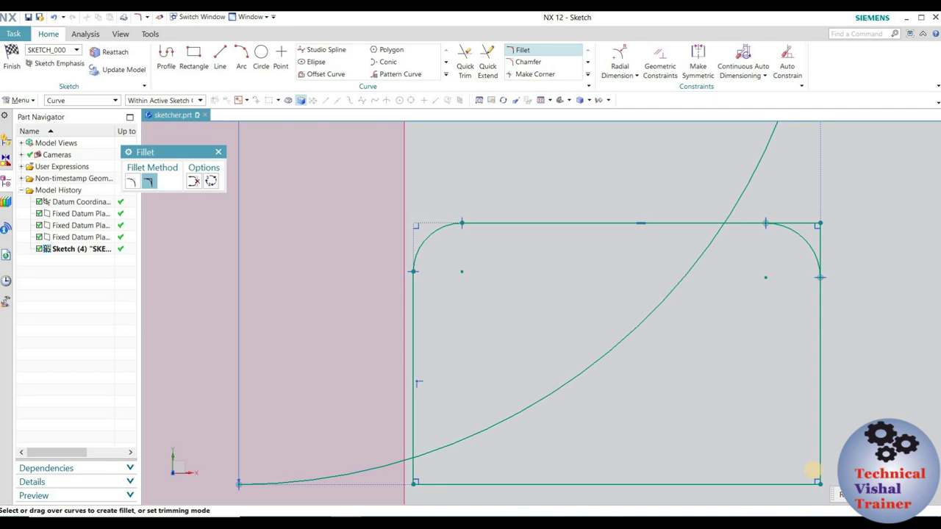
{"action": "key", "text": "Escape"}
Step: Round the rectangle's bottom-right and bottom-left corners with 0.5 fillets, then close Fillet
{"action": "type", "text": "0"}
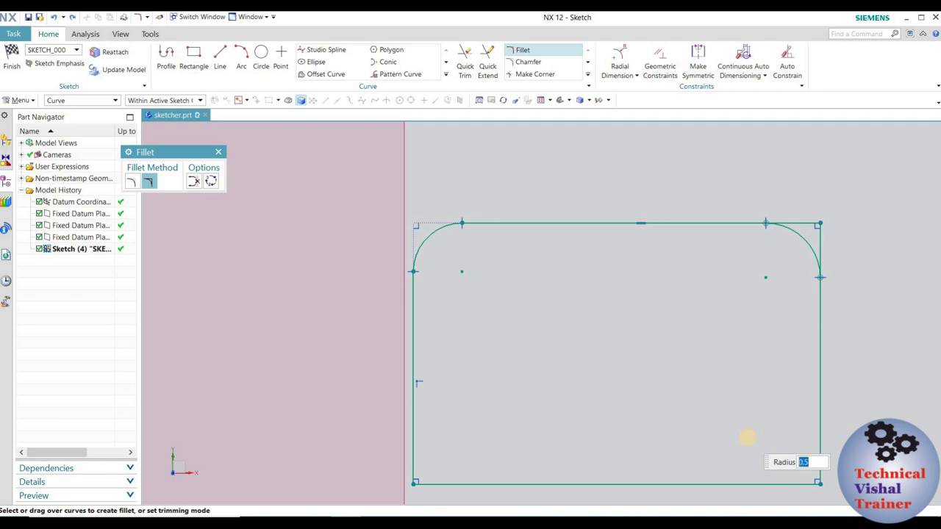
{"action": "left_click", "coordinate": [816, 479]}
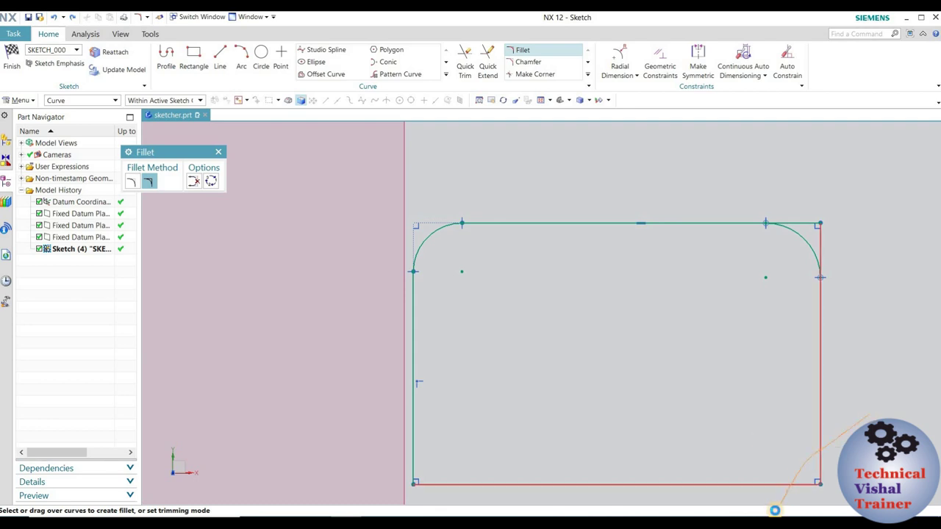
{"action": "scroll", "coordinate": [692, 360], "scroll_direction": "down", "scroll_amount": 2}
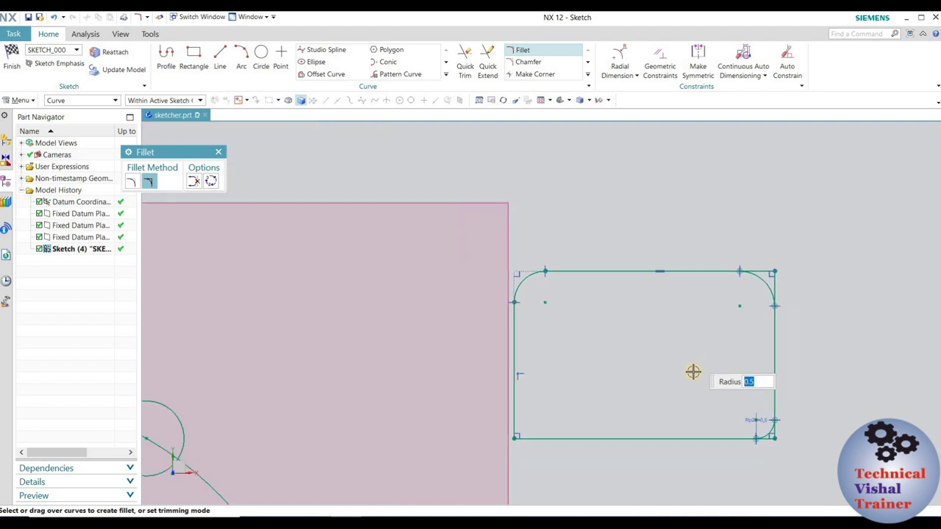
{"action": "scroll", "coordinate": [538, 449], "scroll_direction": "up", "scroll_amount": 3}
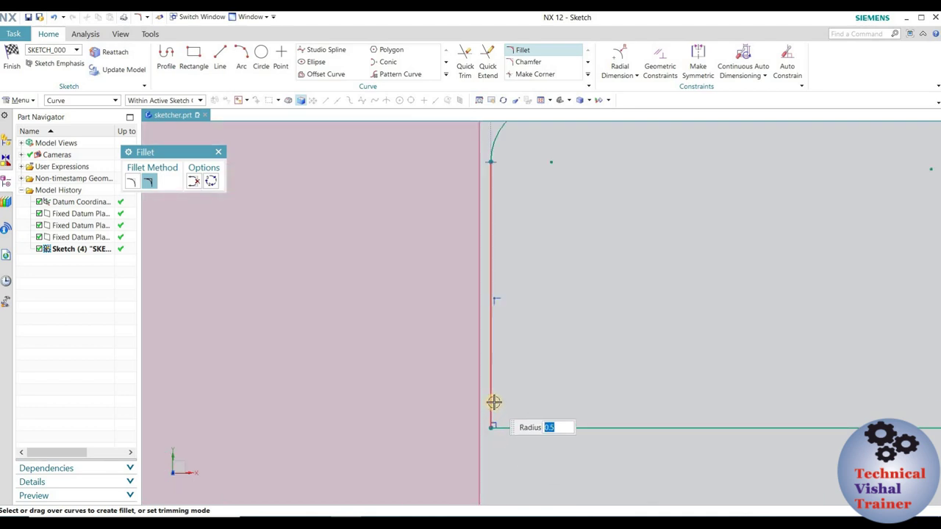
{"action": "left_click", "coordinate": [511, 424]}
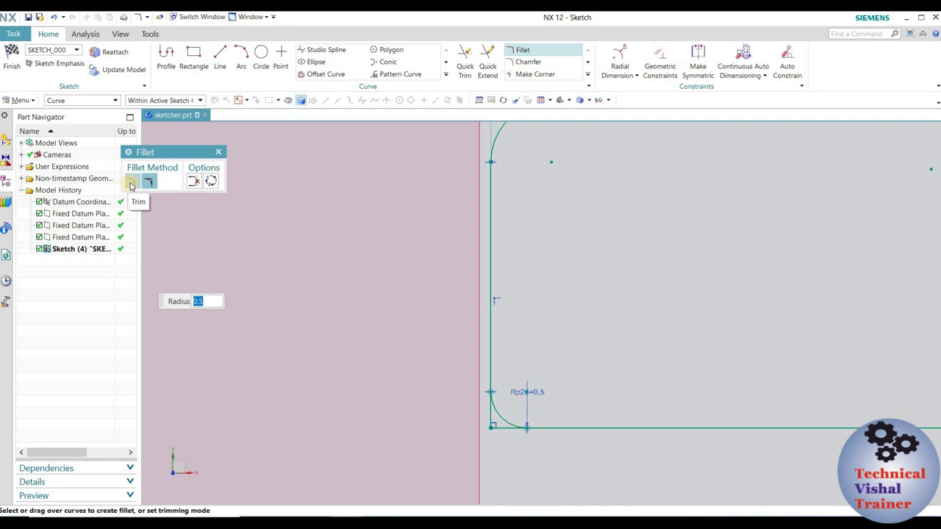
{"action": "left_click", "coordinate": [147, 184]}
{"action": "scroll", "coordinate": [573, 353], "scroll_direction": "down", "scroll_amount": 3}
{"action": "scroll", "coordinate": [532, 221], "scroll_direction": "up", "scroll_amount": 3}
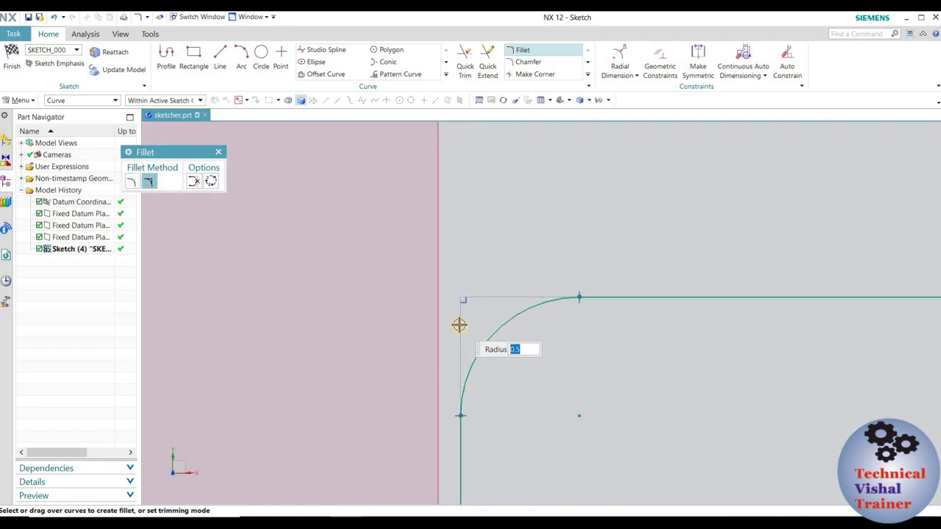
{"action": "scroll", "coordinate": [459, 324], "scroll_direction": "down", "scroll_amount": 2}
{"action": "scroll", "coordinate": [459, 324], "scroll_direction": "down", "scroll_amount": 1}
{"action": "scroll", "coordinate": [744, 314], "scroll_direction": "up", "scroll_amount": 2}
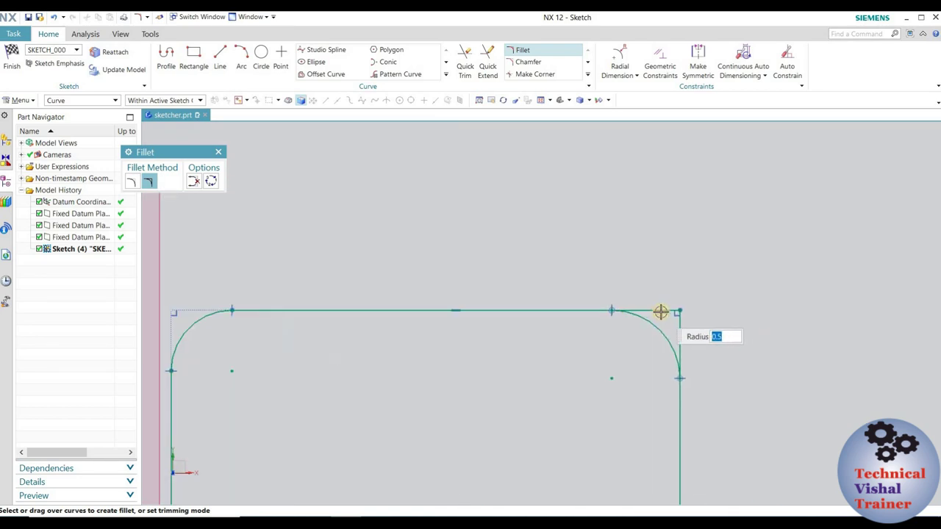
{"action": "scroll", "coordinate": [700, 307], "scroll_direction": "up", "scroll_amount": 2}
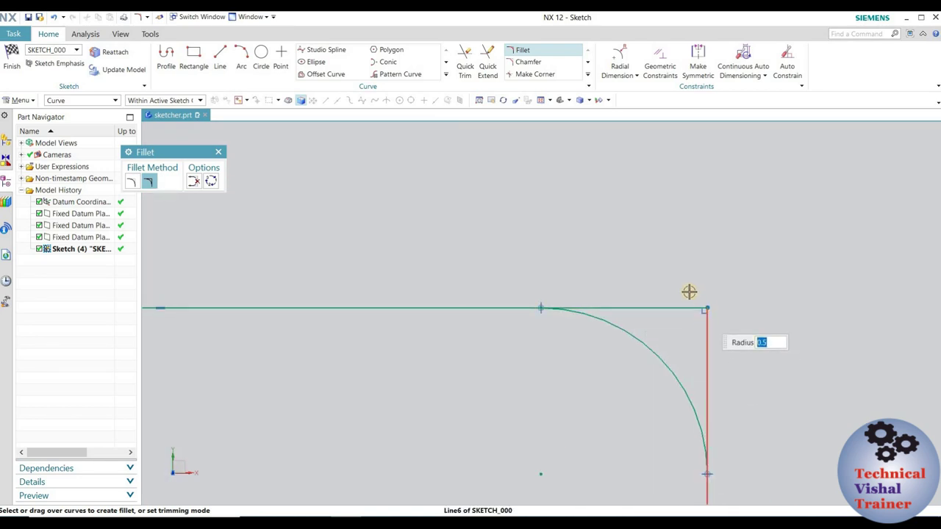
{"action": "scroll", "coordinate": [687, 292], "scroll_direction": "down", "scroll_amount": 3}
{"action": "scroll", "coordinate": [685, 292], "scroll_direction": "down", "scroll_amount": 3}
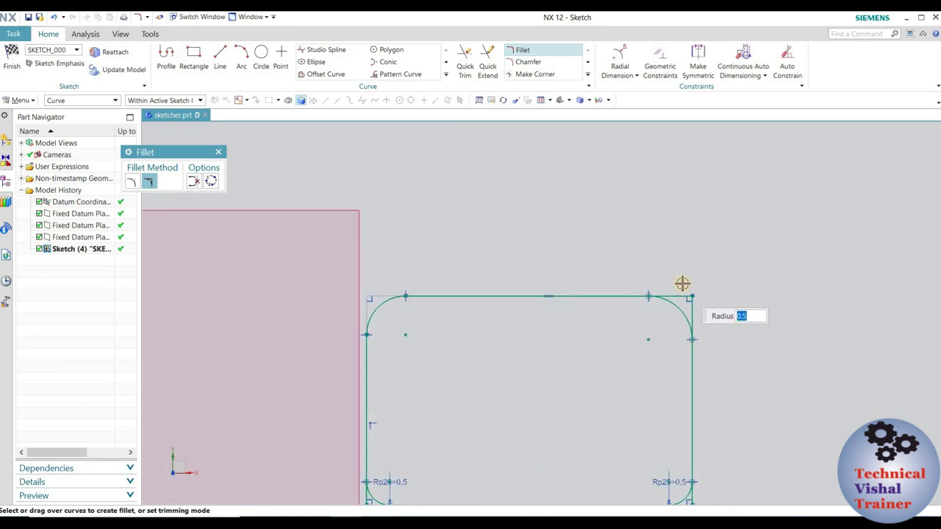
{"action": "left_click", "coordinate": [220, 154]}
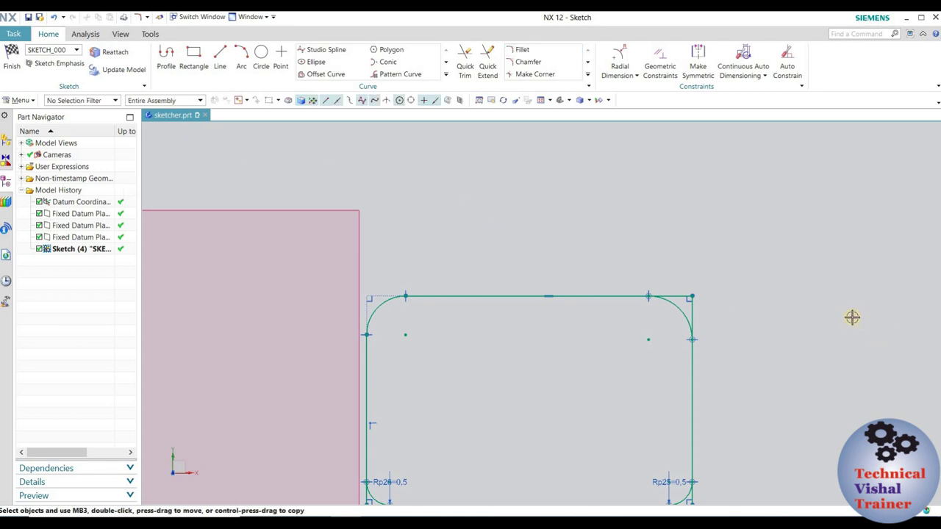
Step: Undo the two right-corner fillets and start a new fillet from the rectangle's right edge
{"action": "key", "text": "ctrl+z"}
{"action": "key", "text": "ctrl+z"}
{"action": "scroll", "coordinate": [714, 288], "scroll_direction": "down", "scroll_amount": 2}
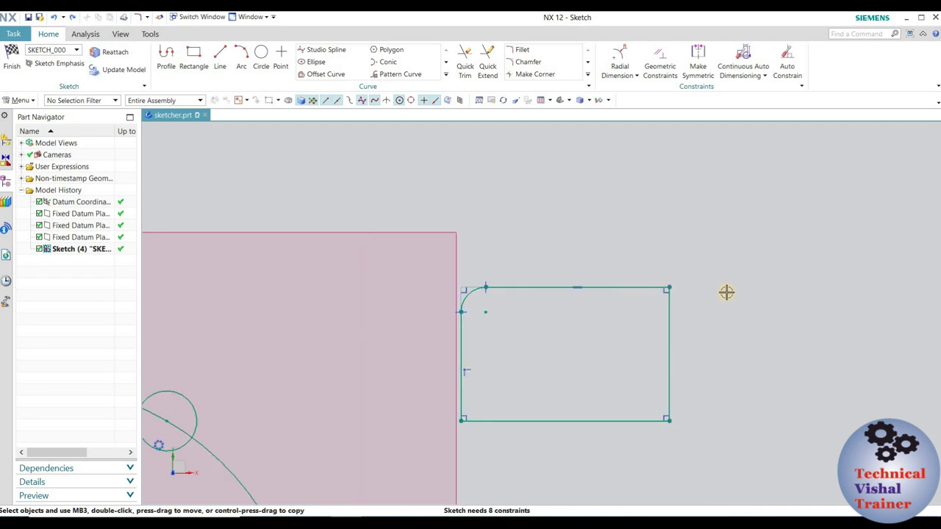
{"action": "scroll", "coordinate": [726, 293], "scroll_direction": "up", "scroll_amount": 2}
{"action": "key", "text": "f"}
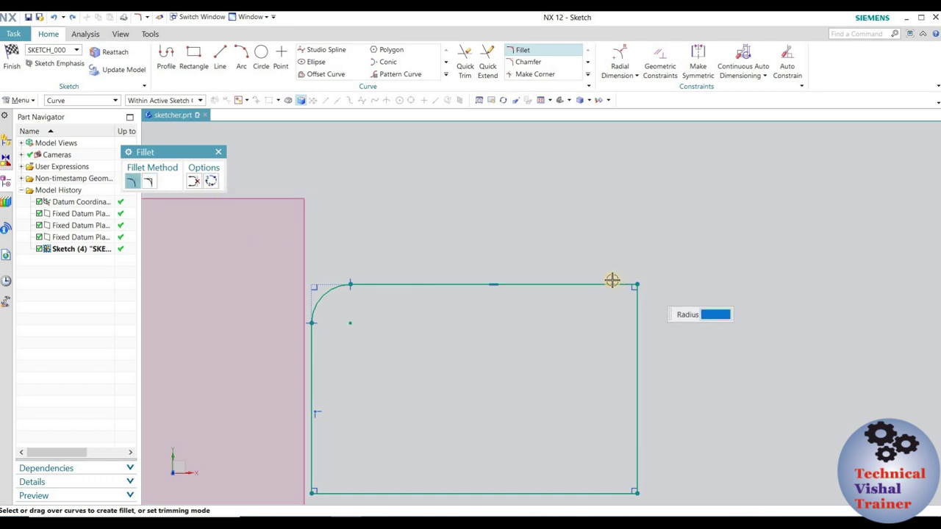
{"action": "left_click", "coordinate": [638, 308]}
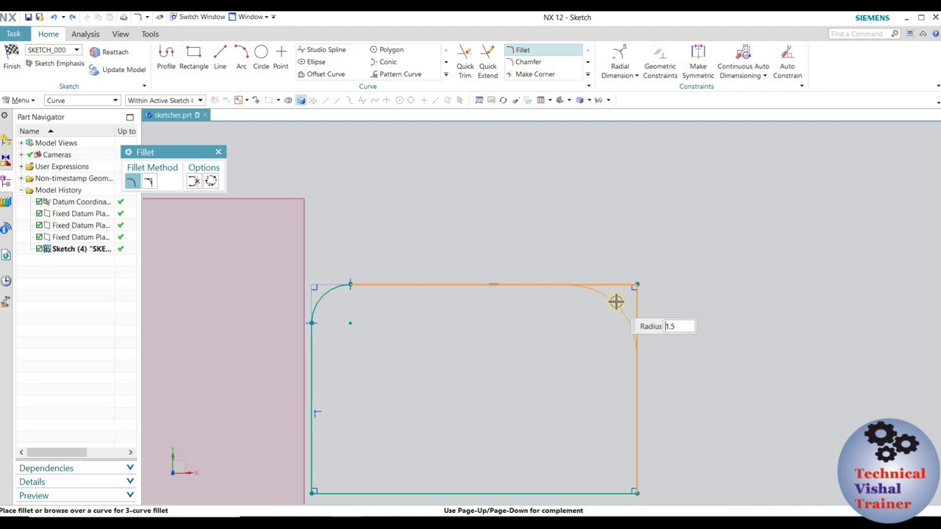
Step: Compare the alternate and normal fillet solutions, then place a small fillet at the top-right corner
{"action": "left_click", "coordinate": [211, 180]}
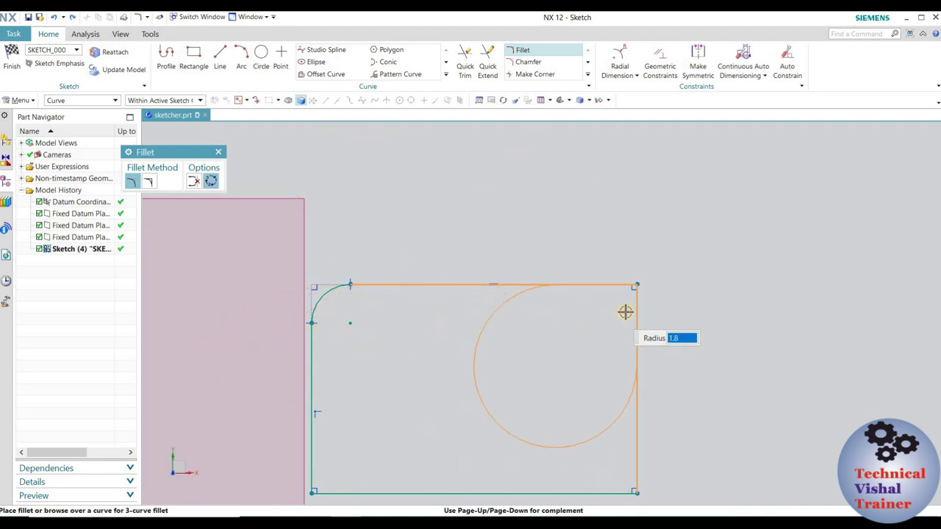
{"action": "type", "text": "1"}
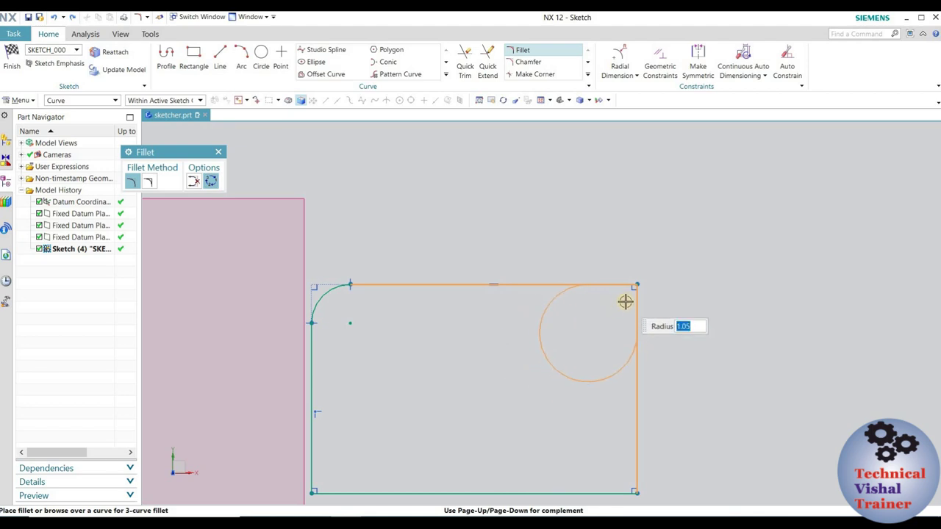
{"action": "type", "text": "1"}
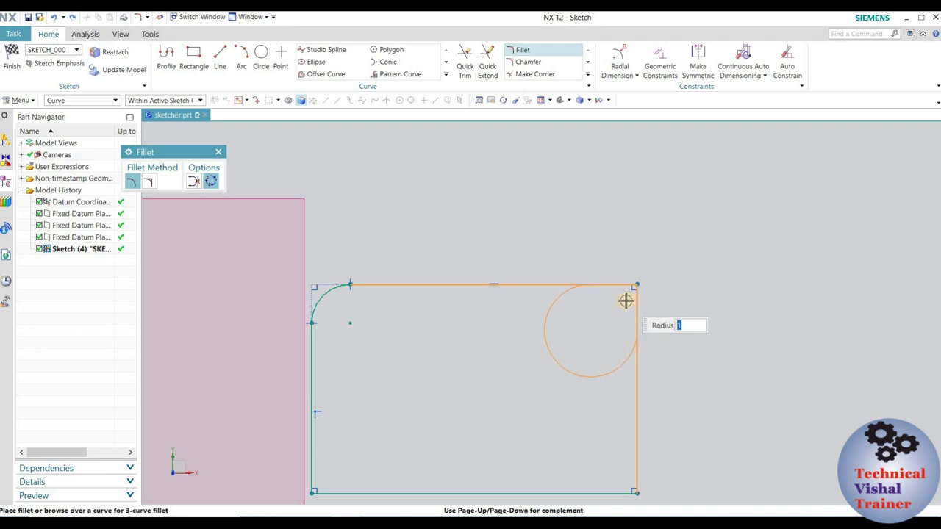
{"action": "left_click", "coordinate": [211, 181]}
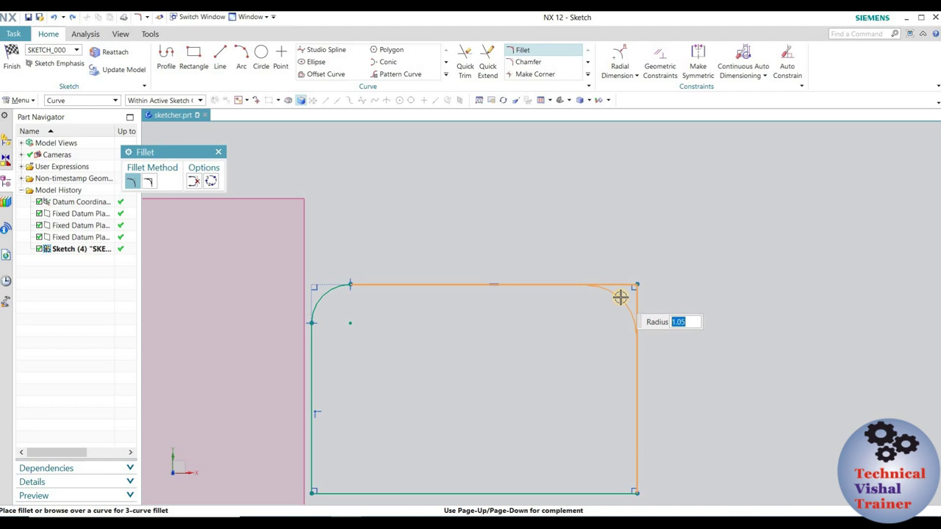
{"action": "left_click", "coordinate": [211, 184]}
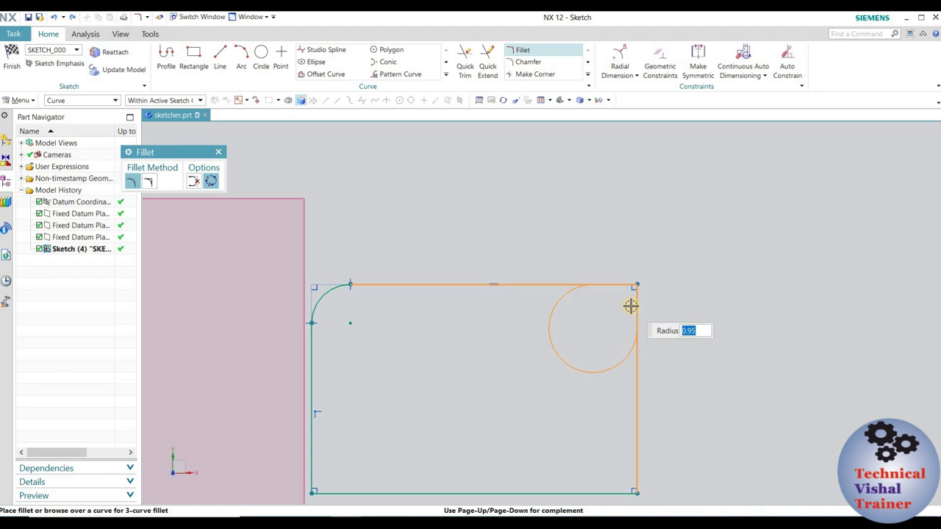
{"action": "left_click", "coordinate": [210, 181]}
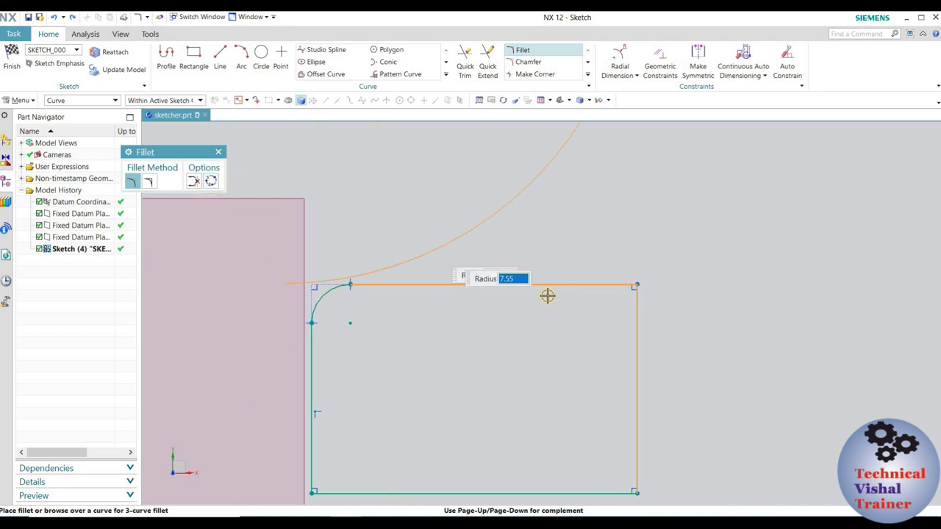
{"action": "left_click", "coordinate": [624, 295]}
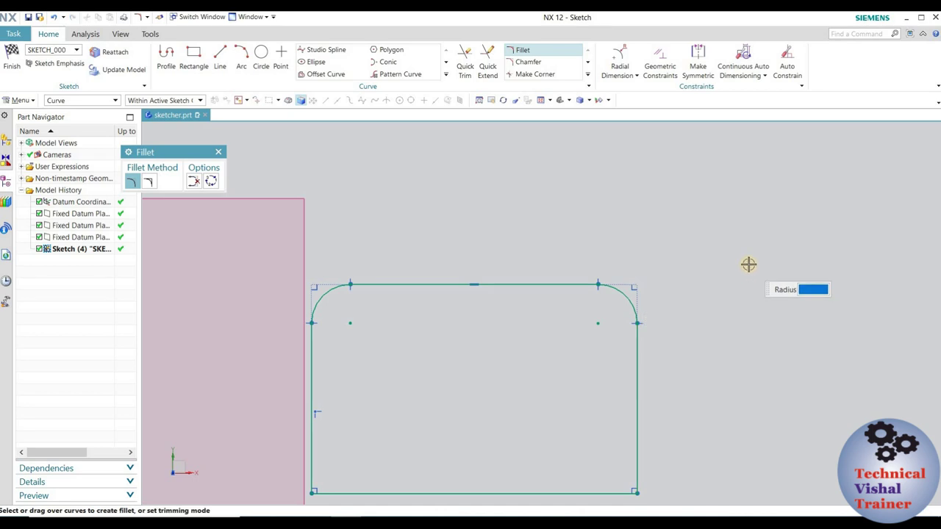
Step: Undo the top-right fillet and restart Fillet with Delete Third Curve enabled
{"action": "key", "text": "Escape"}
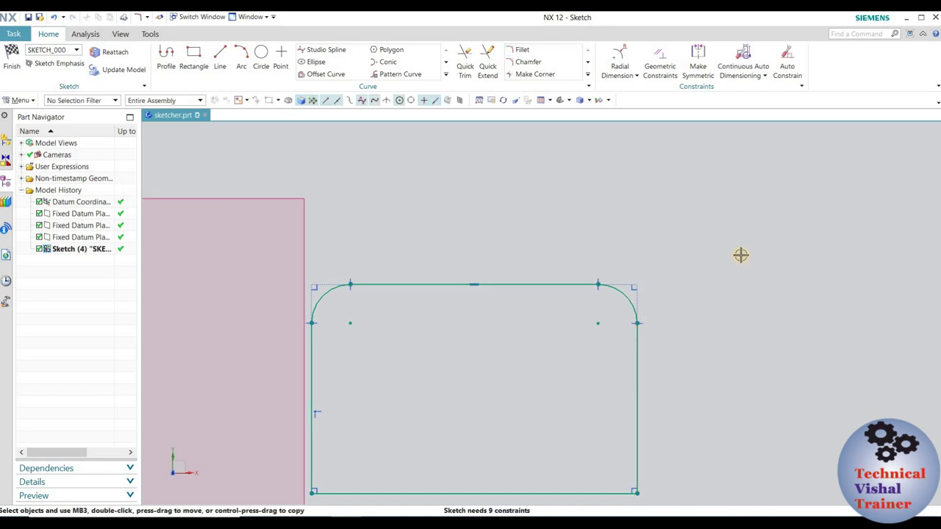
{"action": "key", "text": "ctrl+z"}
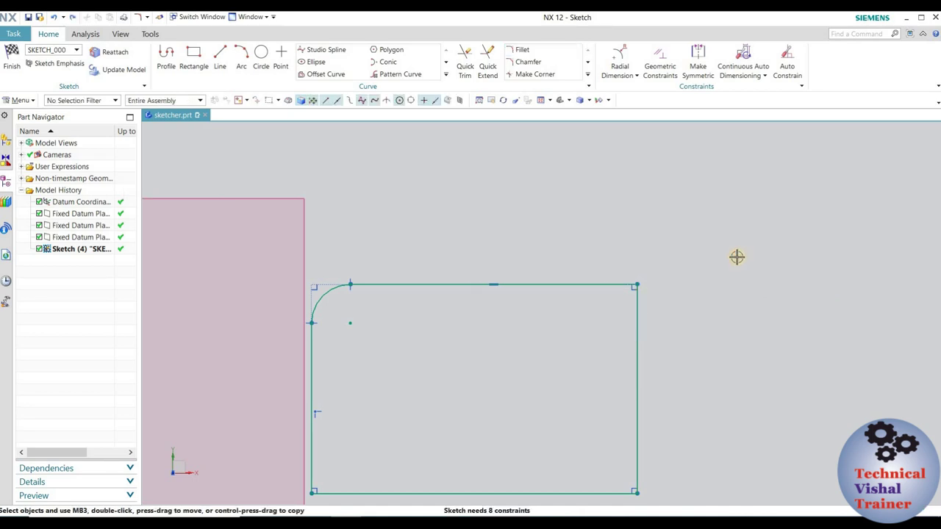
{"action": "key", "text": "f"}
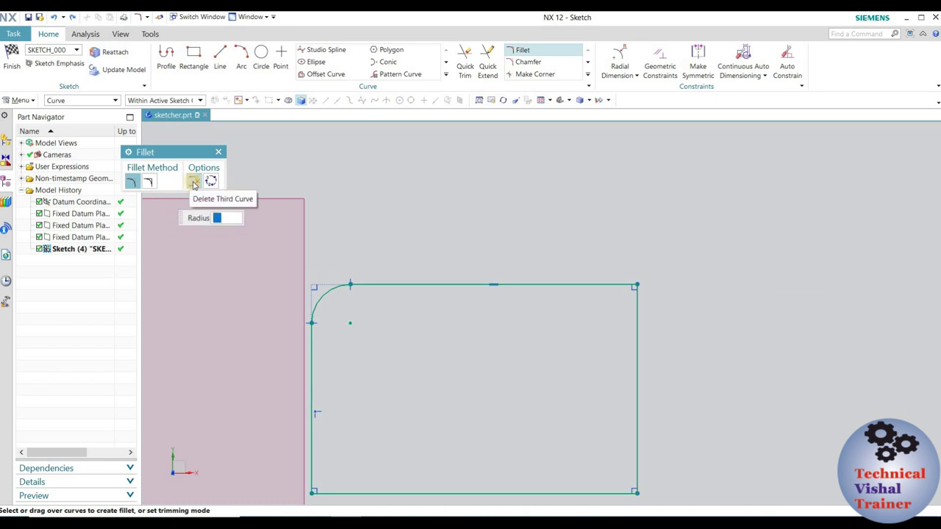
{"action": "left_click", "coordinate": [193, 182]}
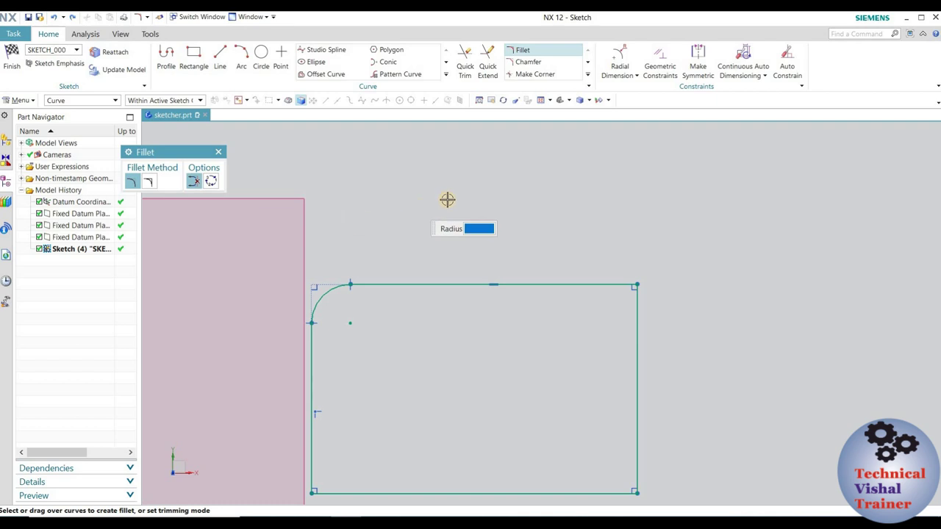
{"action": "scroll", "coordinate": [447, 199], "scroll_direction": "down", "scroll_amount": 3}
Step: Fillet the top and bottom edges together, replacing the right edge with a semicircular arc
{"action": "left_click", "coordinate": [507, 244]}
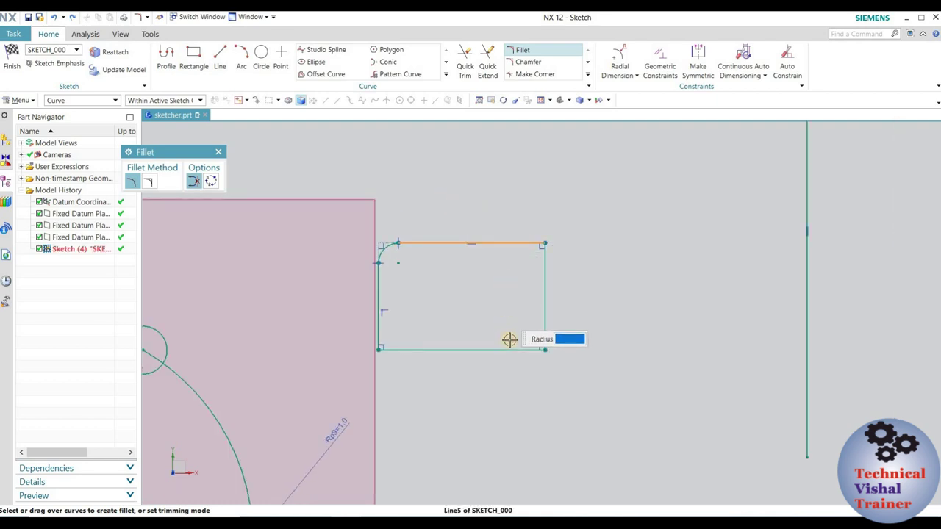
{"action": "left_click", "coordinate": [508, 350]}
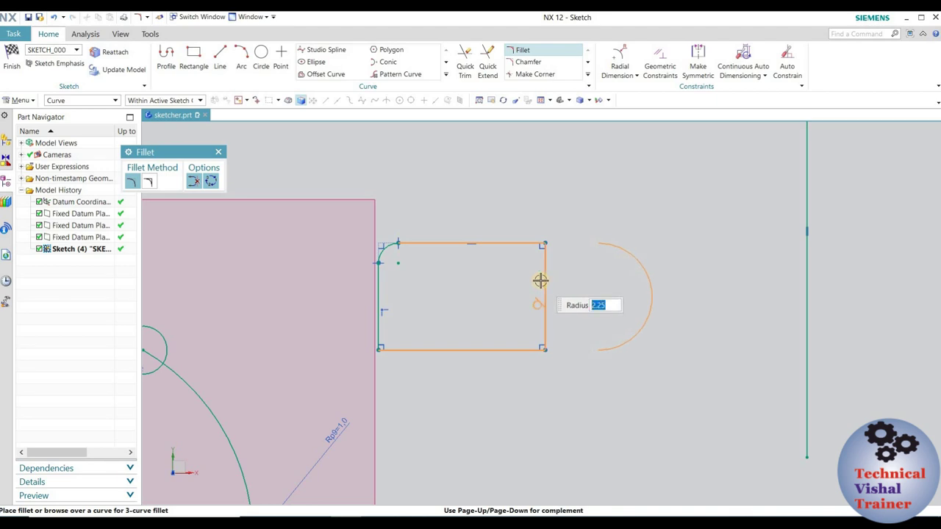
{"action": "left_click", "coordinate": [540, 280]}
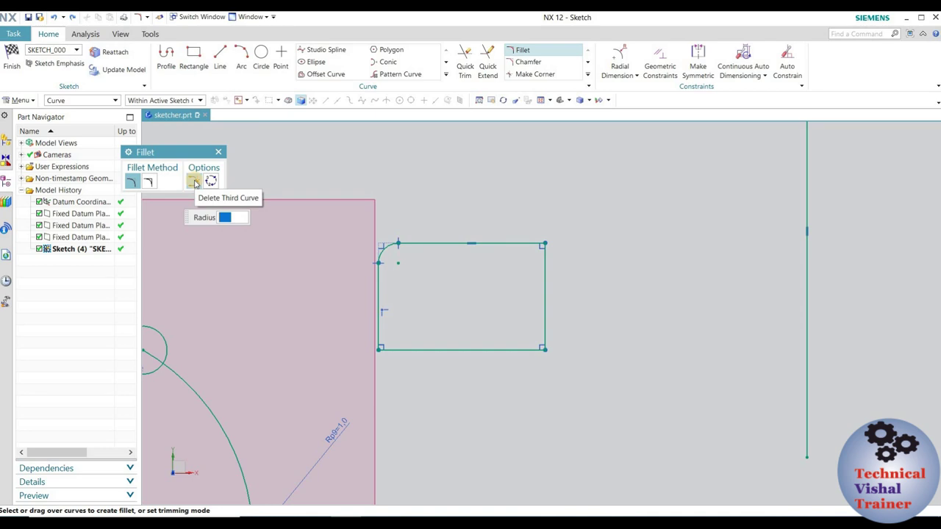
{"action": "left_click", "coordinate": [516, 243]}
{"action": "left_click", "coordinate": [510, 350]}
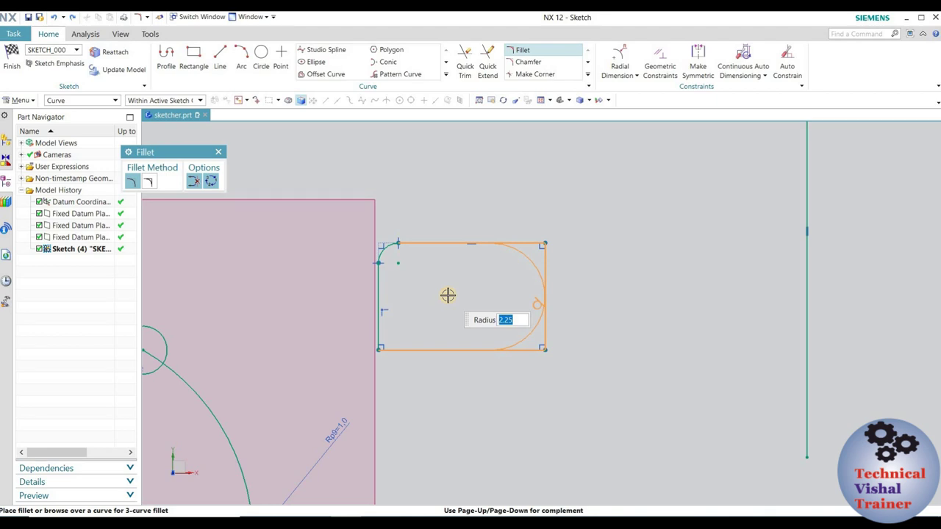
{"action": "left_click", "coordinate": [448, 294]}
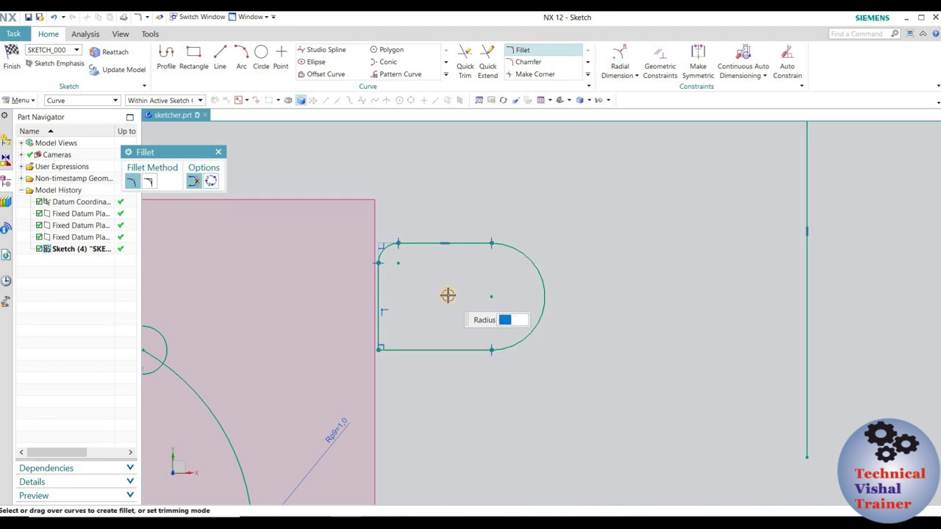
Step: Undo the semicircular end, retry the three-curve fillet, undo it again and close Fillet
{"action": "left_click", "coordinate": [192, 183]}
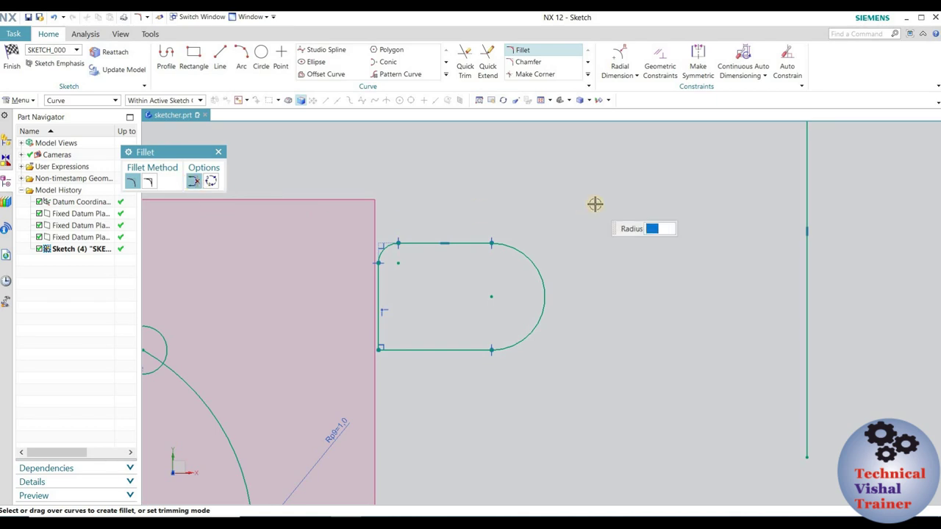
{"action": "key", "text": "ctrl+z"}
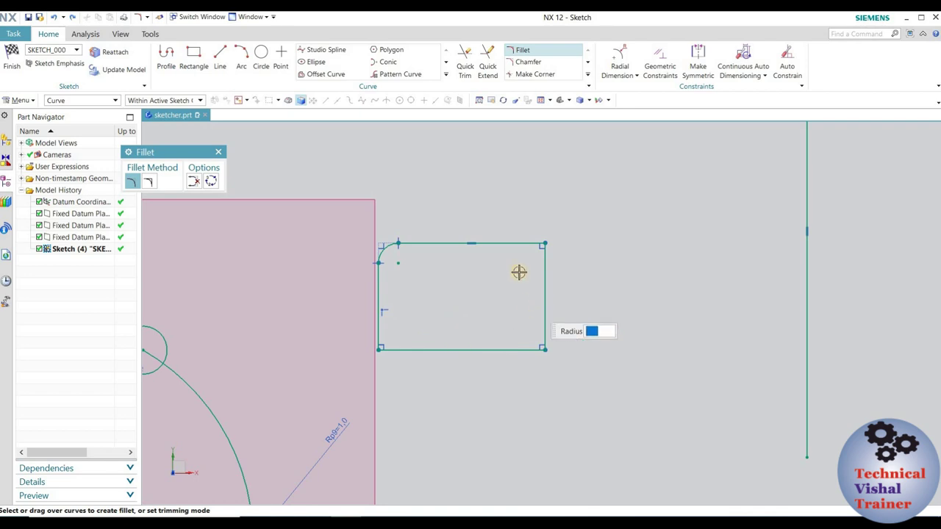
{"action": "left_click", "coordinate": [505, 294]}
{"action": "left_click", "coordinate": [500, 342]}
{"action": "left_click", "coordinate": [211, 181]}
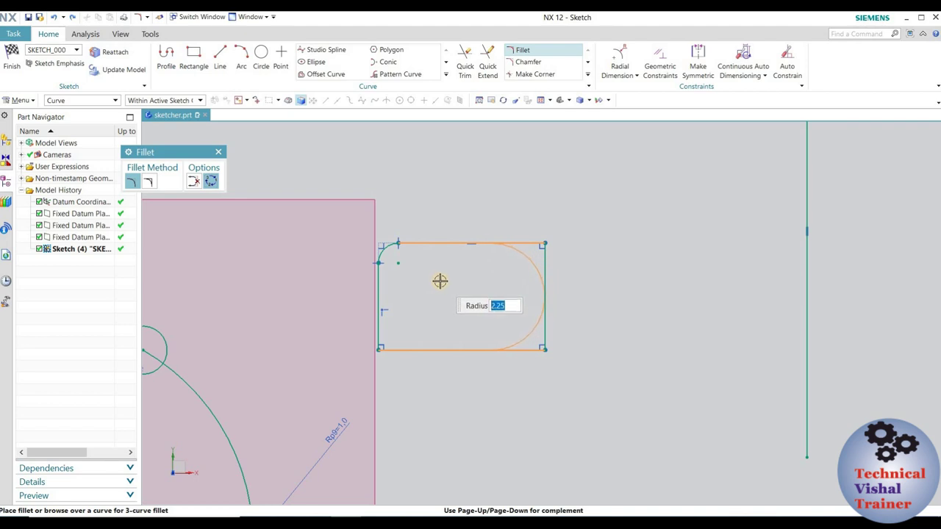
{"action": "left_click", "coordinate": [440, 281]}
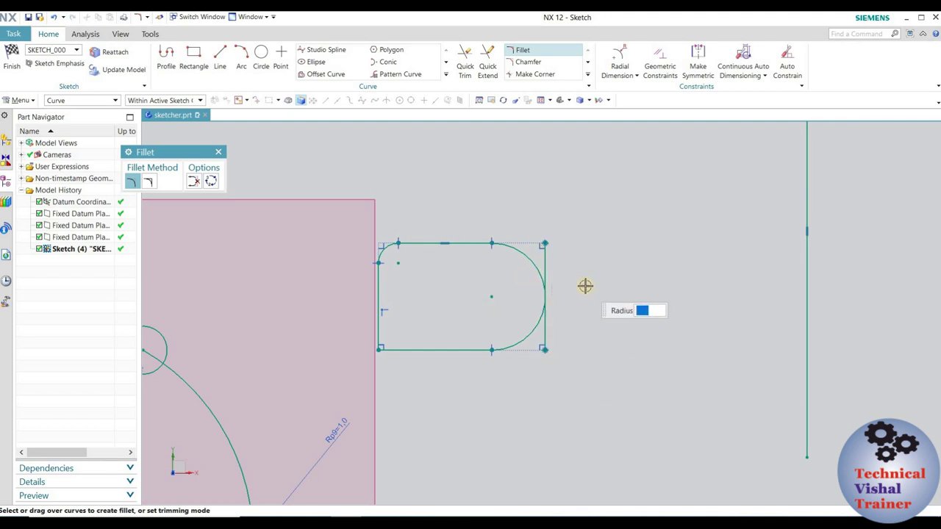
{"action": "key", "text": "ctrl+z"}
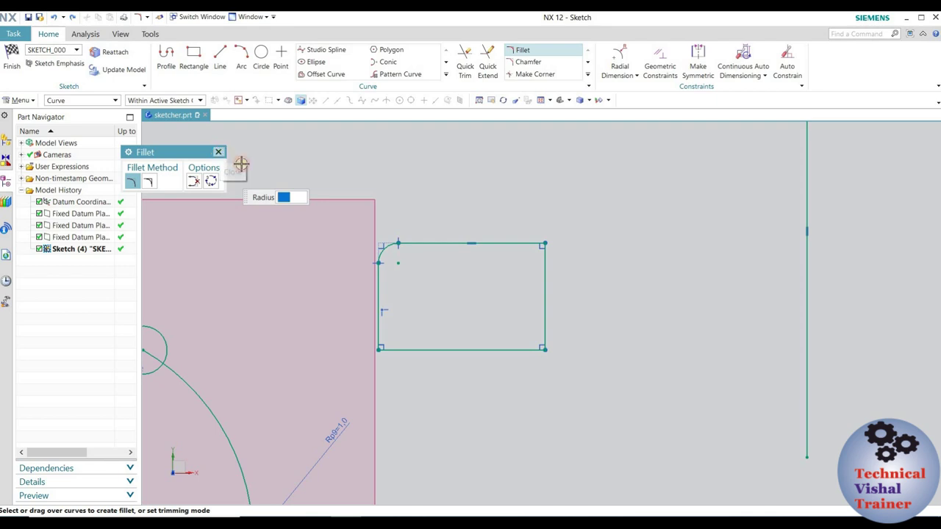
{"action": "left_click", "coordinate": [219, 152]}
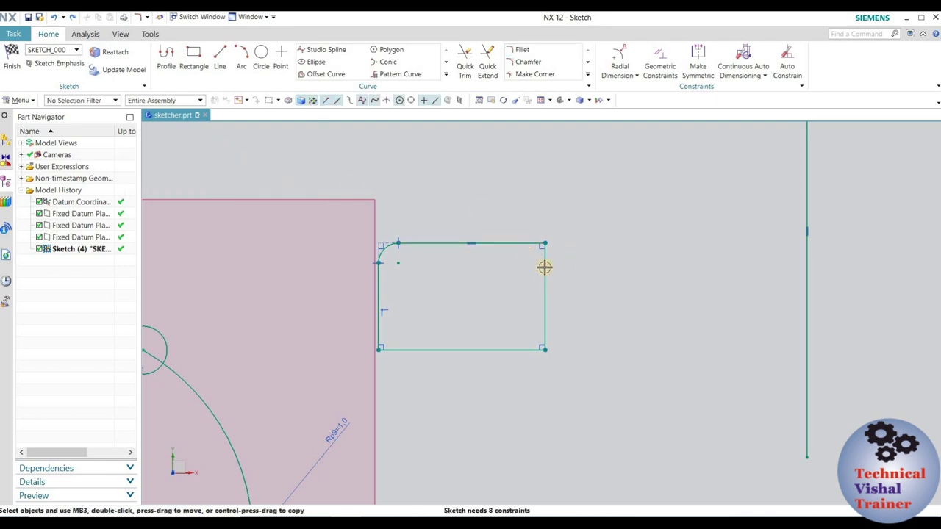
Step: Cut the rectangle's top-right corner with a symmetric chamfer
{"action": "left_click", "coordinate": [527, 61]}
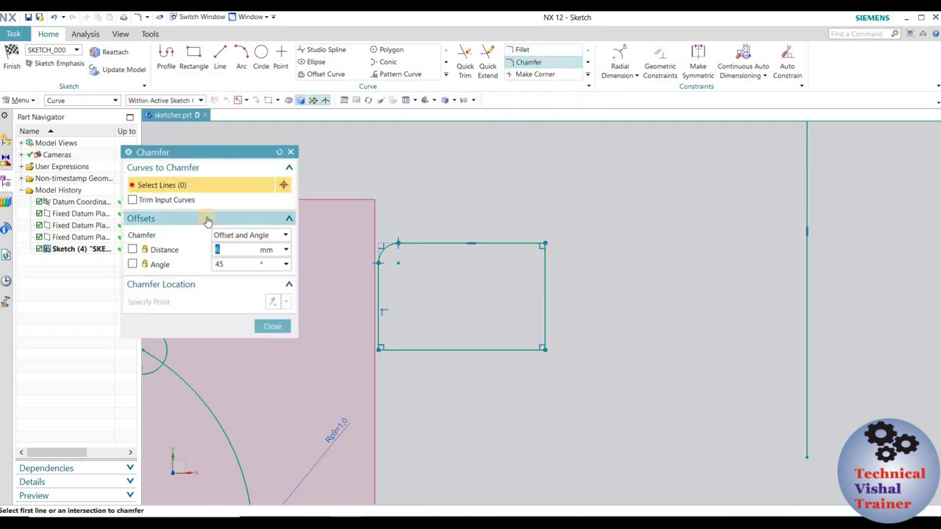
{"action": "left_click", "coordinate": [228, 235]}
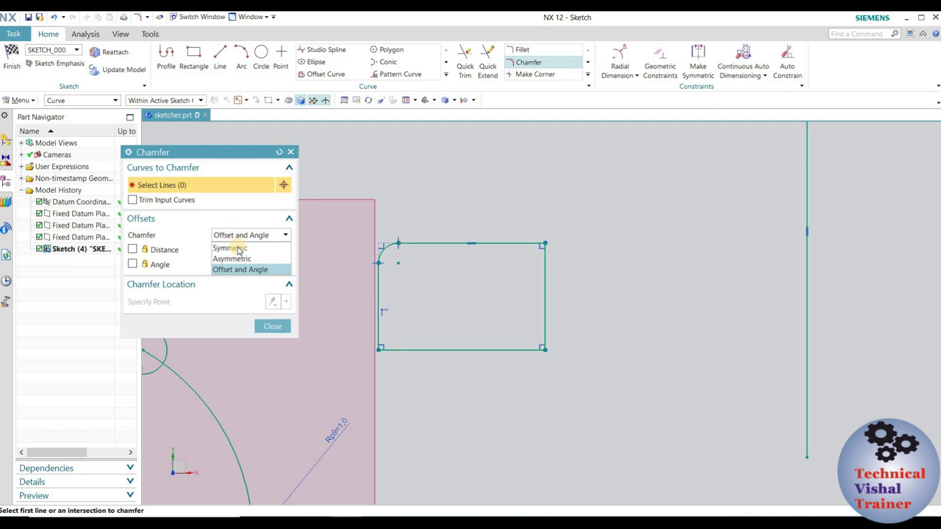
{"action": "left_click", "coordinate": [233, 247]}
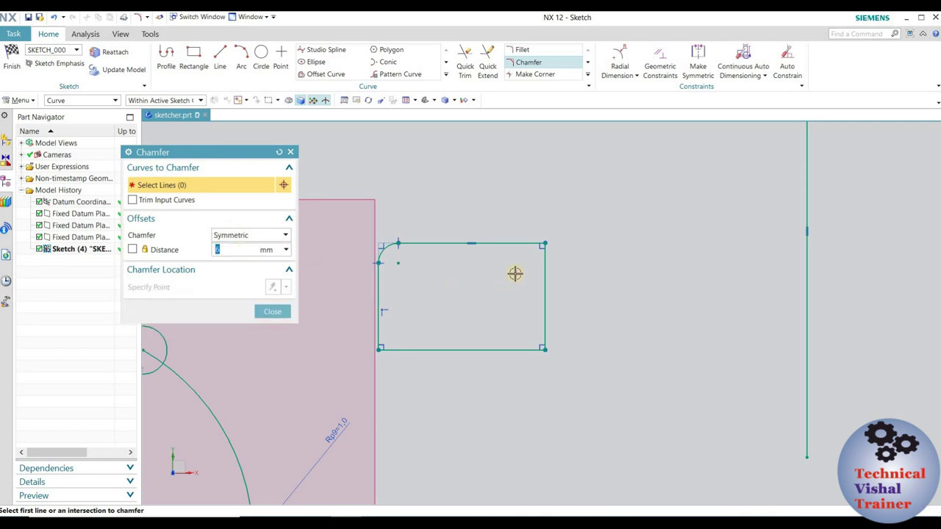
{"action": "left_click", "coordinate": [525, 243]}
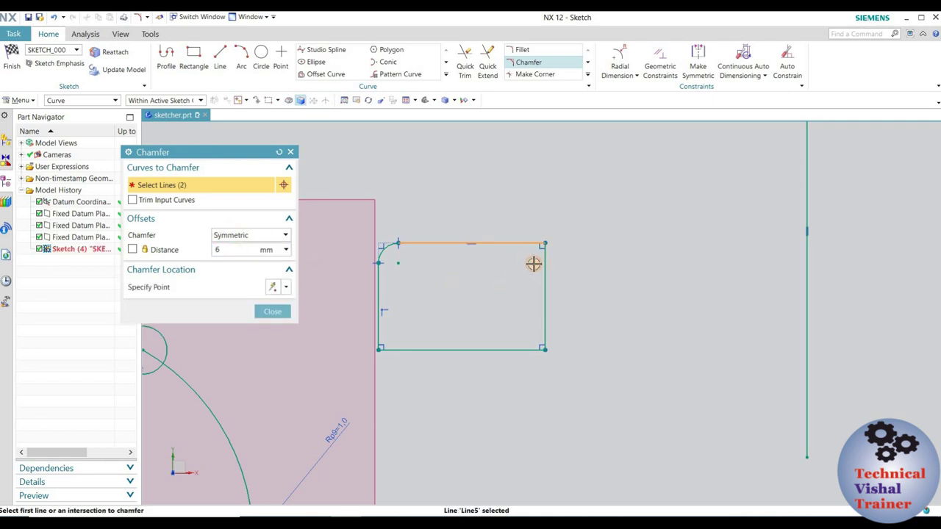
{"action": "left_click", "coordinate": [590, 241]}
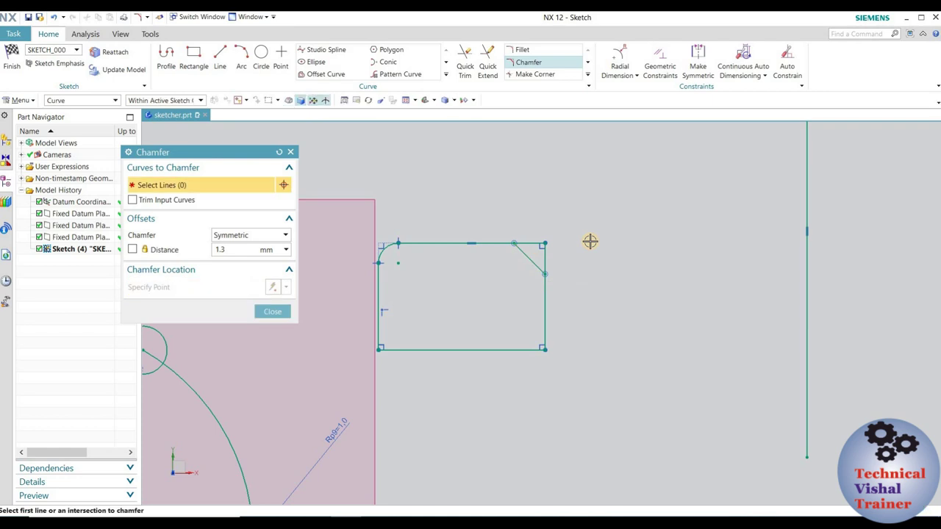
Step: With Trim Input Curves on, chamfer the bottom-right corner, then undo that chamfer
{"action": "left_click", "coordinate": [135, 201]}
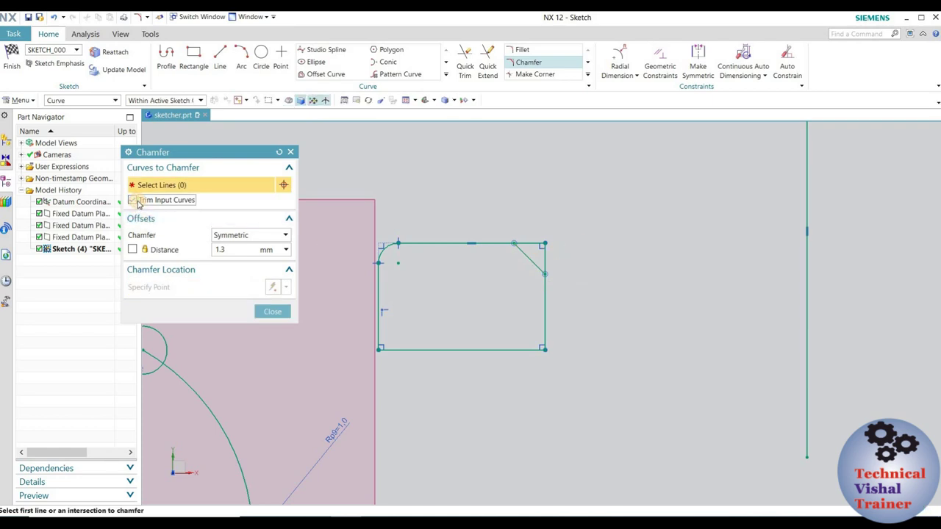
{"action": "left_click", "coordinate": [513, 350]}
{"action": "left_click", "coordinate": [532, 338]}
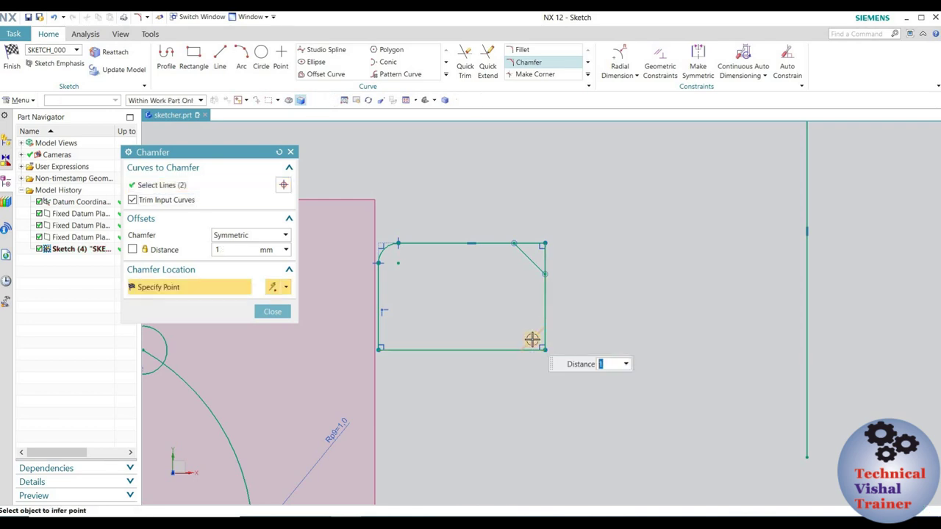
{"action": "left_click", "coordinate": [593, 328]}
{"action": "scroll", "coordinate": [534, 358], "scroll_direction": "up", "scroll_amount": 2}
{"action": "scroll", "coordinate": [502, 351], "scroll_direction": "up", "scroll_amount": 1}
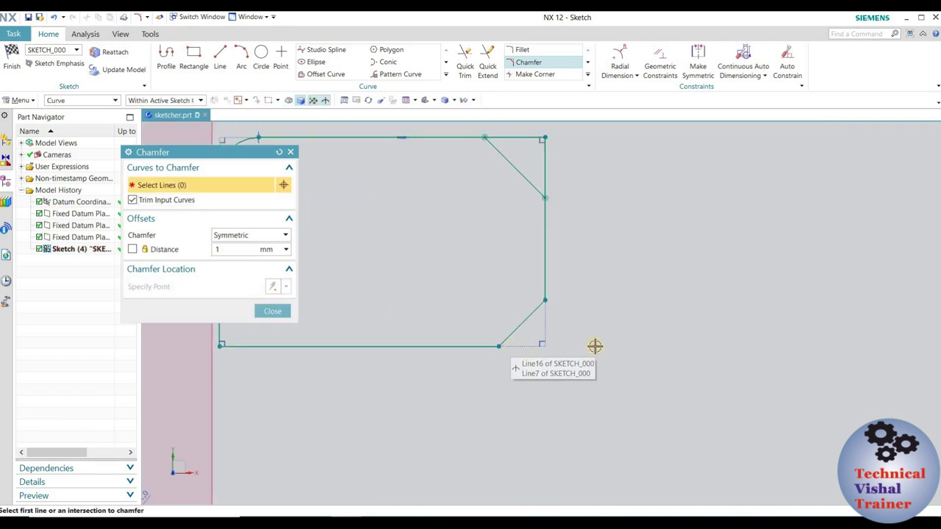
{"action": "key", "text": "ctrl+z"}
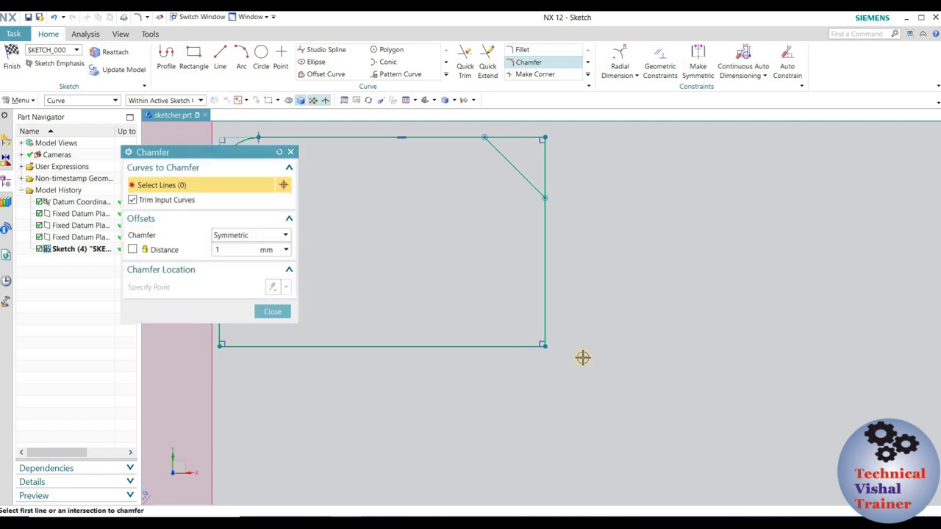
Step: Switch the chamfer type to Asymmetric with a first distance of 3
{"action": "left_click", "coordinate": [234, 235]}
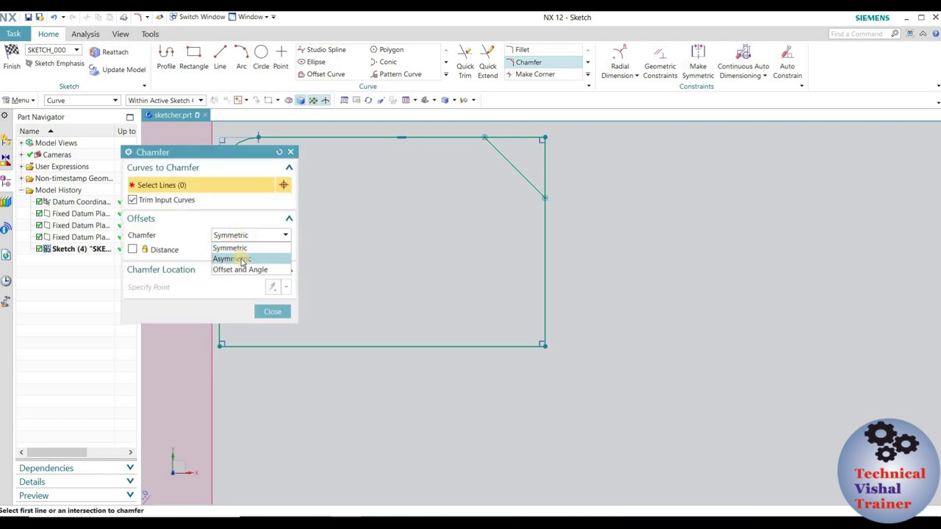
{"action": "left_click", "coordinate": [242, 261]}
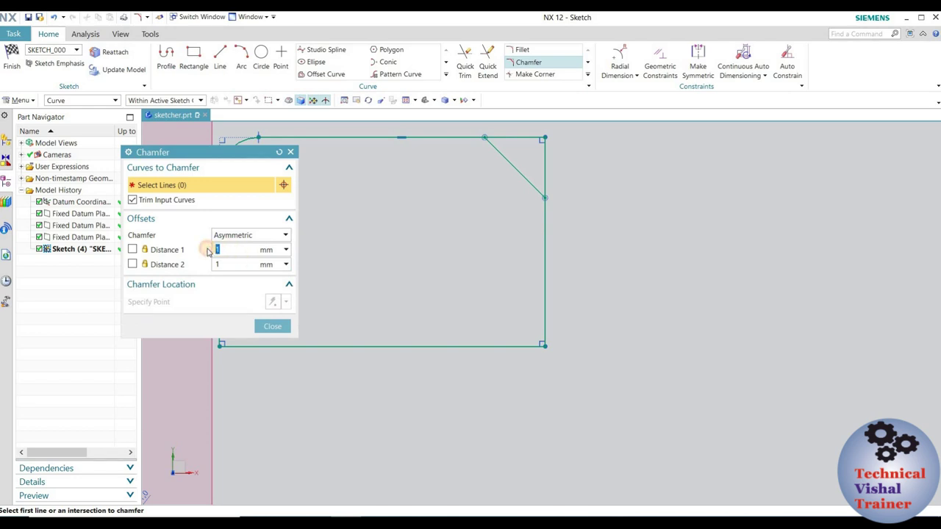
{"action": "key", "text": "Tab"}
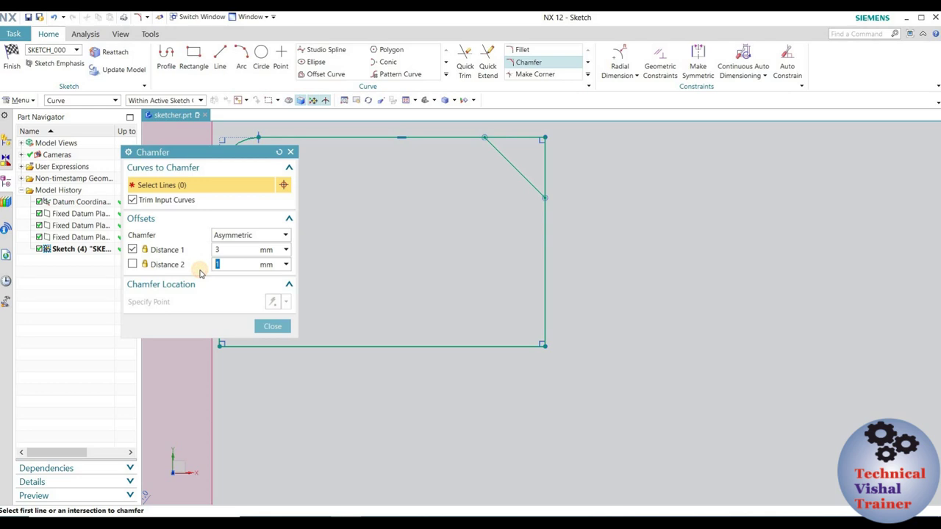
Step: Trial an asymmetric 3 × 0.6 chamfer on the bottom-right corner, then undo it
{"action": "left_click", "coordinate": [507, 345]}
{"action": "left_click", "coordinate": [541, 314]}
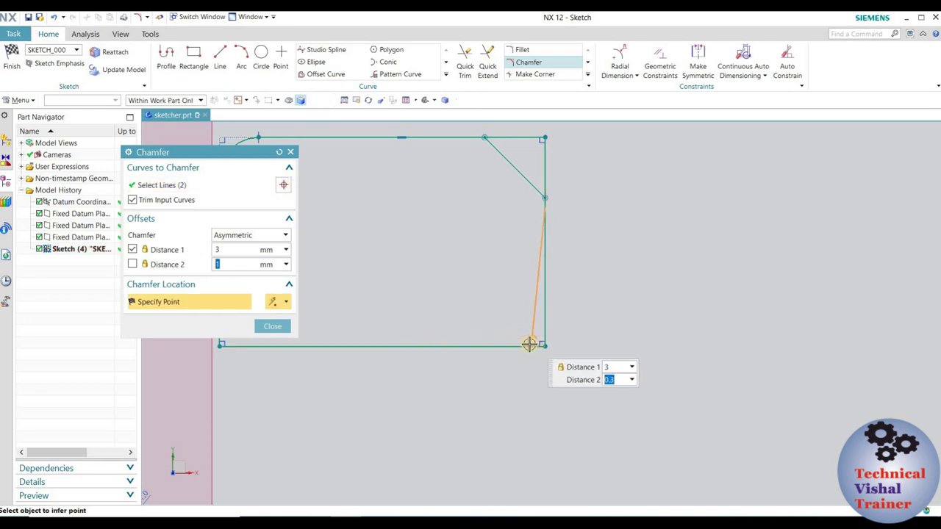
{"action": "type", "text": "0.6"}
{"action": "left_click", "coordinate": [559, 305]}
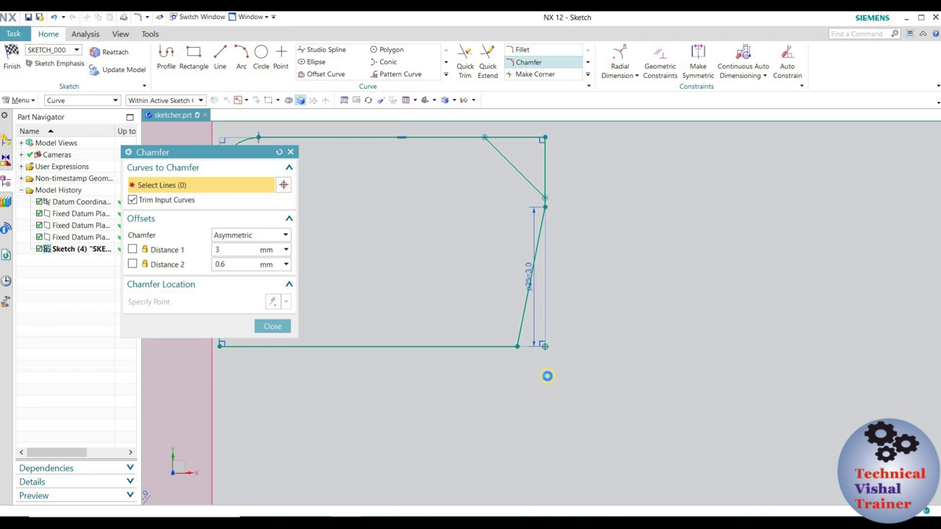
{"action": "key", "text": "ctrl+z"}
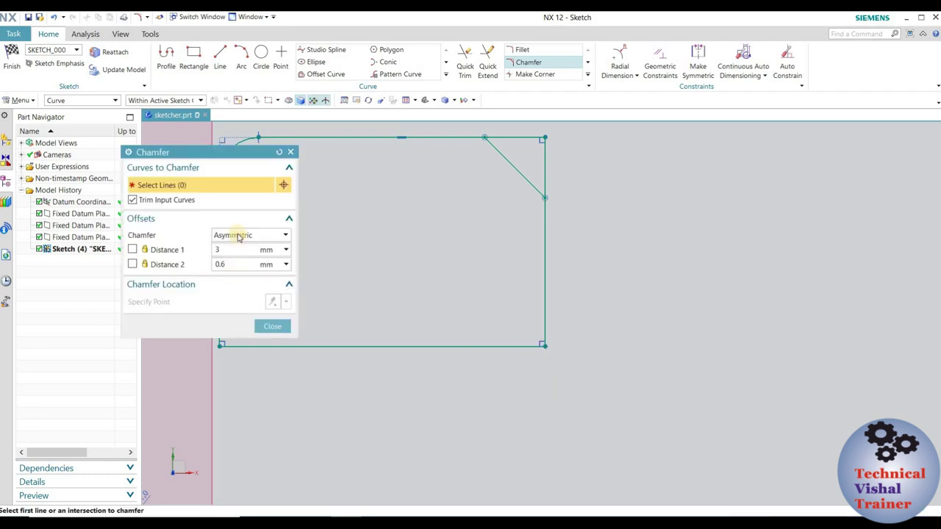
Step: Switch the chamfer type to Offset and Angle with distance 1 and angle 45°
{"action": "left_click", "coordinate": [238, 235]}
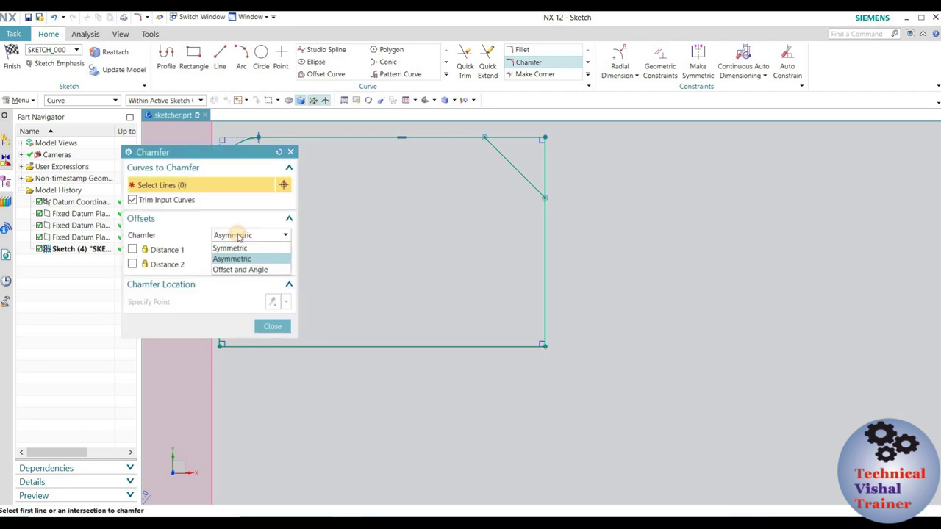
{"action": "left_click", "coordinate": [236, 270]}
{"action": "left_click", "coordinate": [222, 265]}
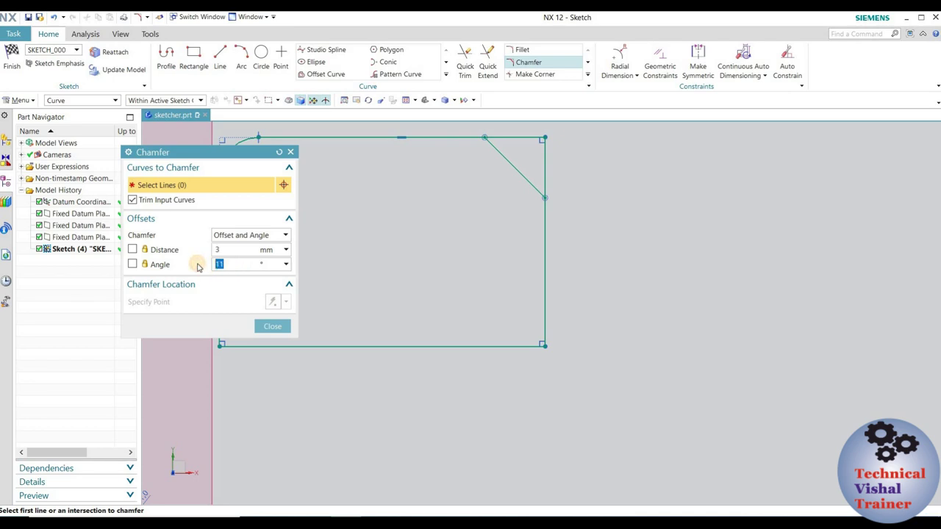
{"action": "type", "text": "45"}
{"action": "left_click", "coordinate": [219, 250]}
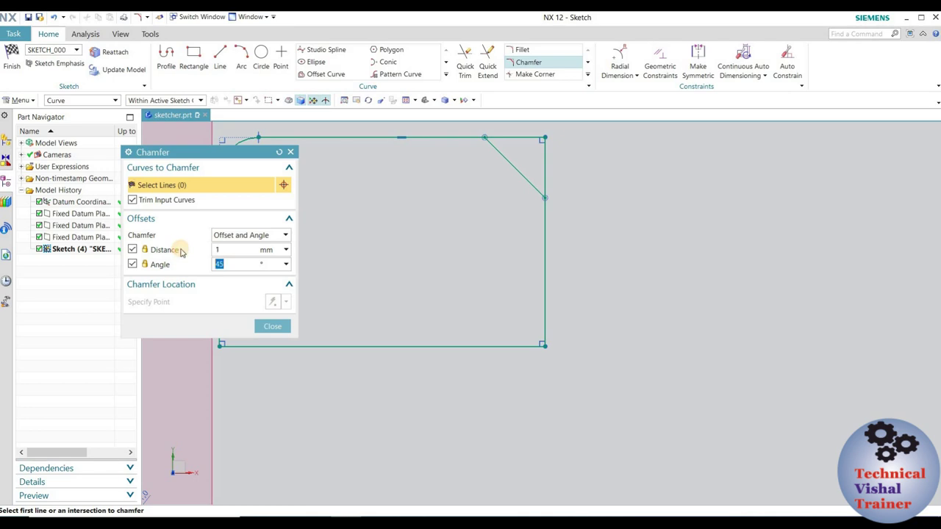
Step: Chamfer the rectangle's bottom-right and bottom-left corners at 1 mm × 45°
{"action": "left_click", "coordinate": [500, 346]}
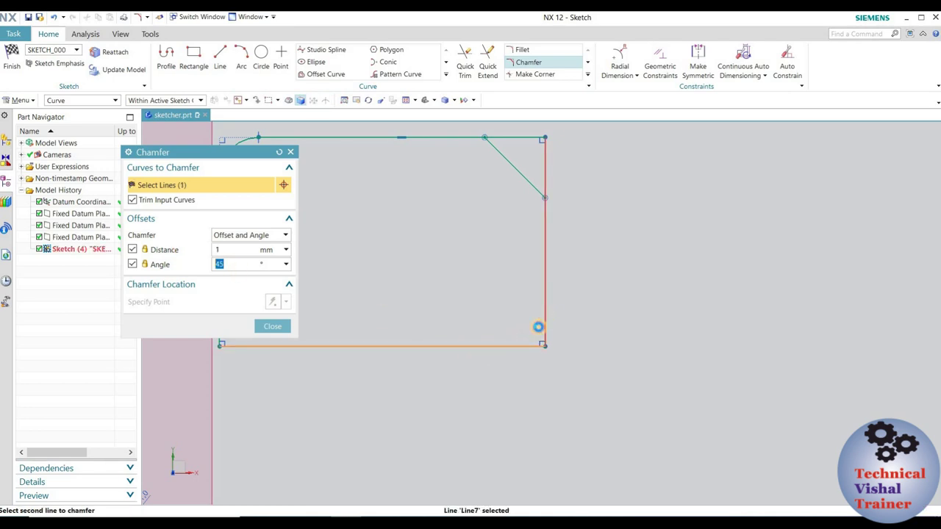
{"action": "left_click", "coordinate": [539, 327]}
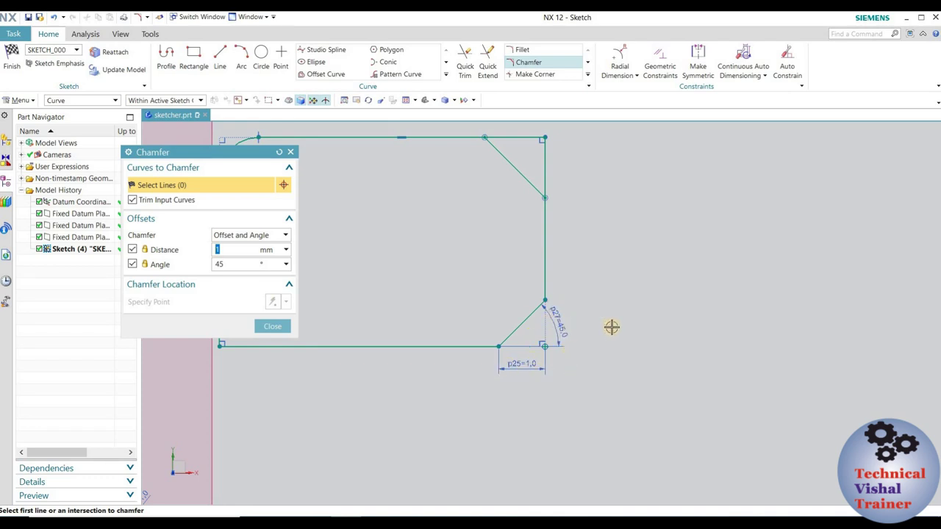
{"action": "scroll", "coordinate": [658, 339], "scroll_direction": "up", "scroll_amount": 2}
{"action": "left_click_drag", "start_coordinate": [426, 316], "coordinate": [468, 363]}
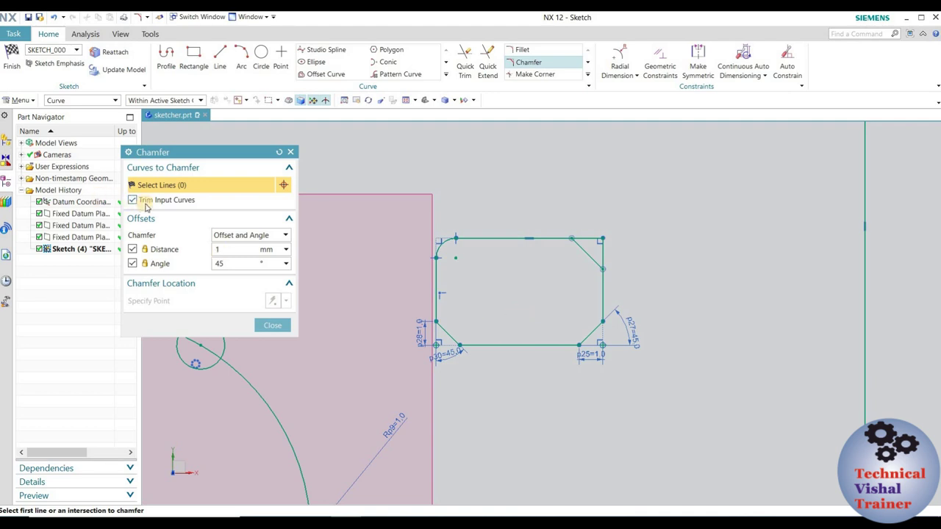
Step: Leave the chamfer type unchanged and finish the chamfer tool
{"action": "left_click", "coordinate": [234, 236]}
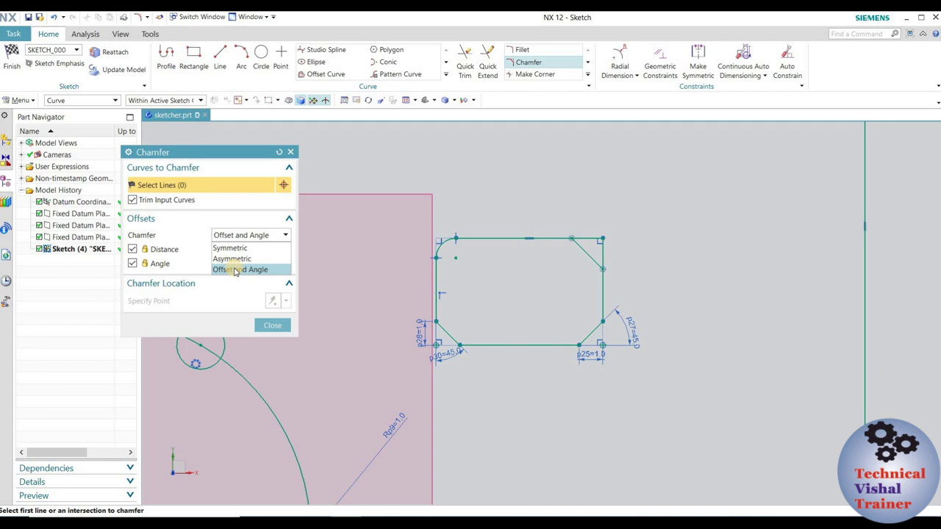
{"action": "left_click", "coordinate": [271, 326]}
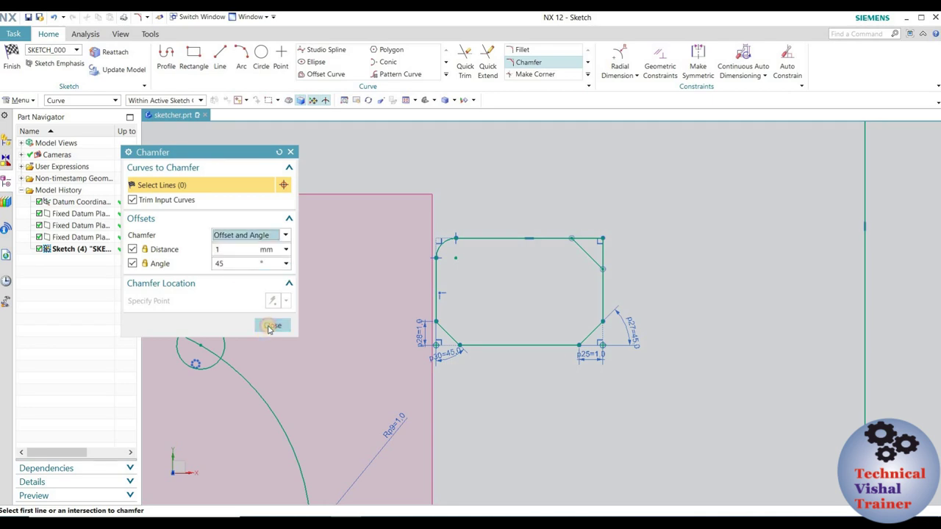
{"action": "left_click", "coordinate": [270, 325]}
{"action": "key", "text": "ctrl+z"}
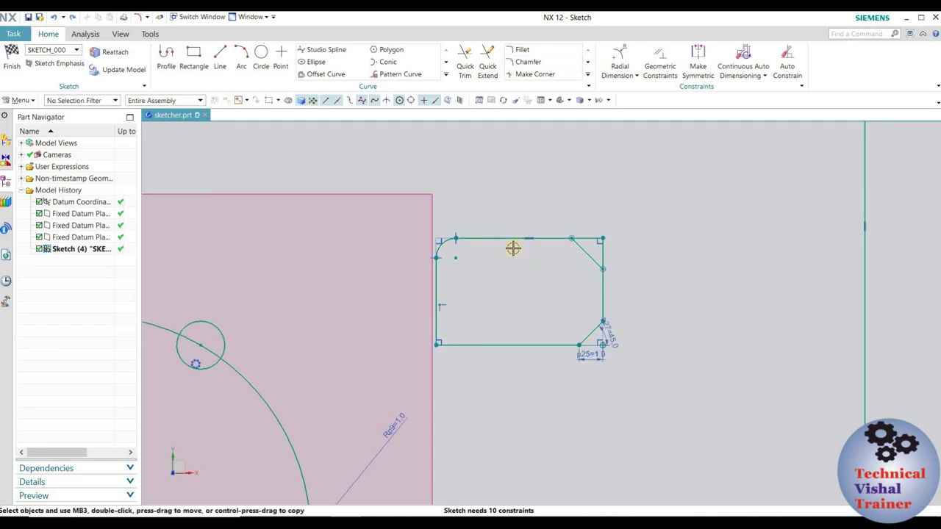
{"action": "key", "text": "ctrl+z"}
{"action": "key", "text": "ctrl+z"}
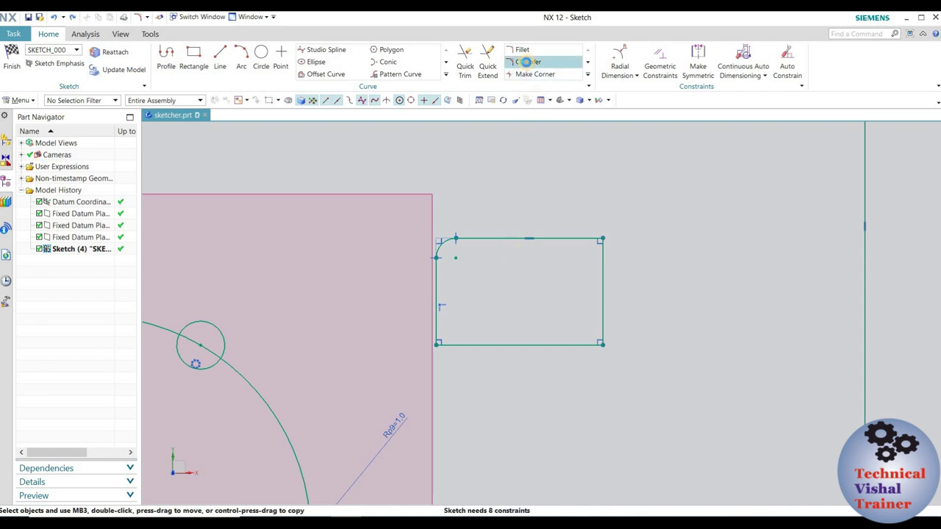
{"action": "left_click", "coordinate": [527, 62]}
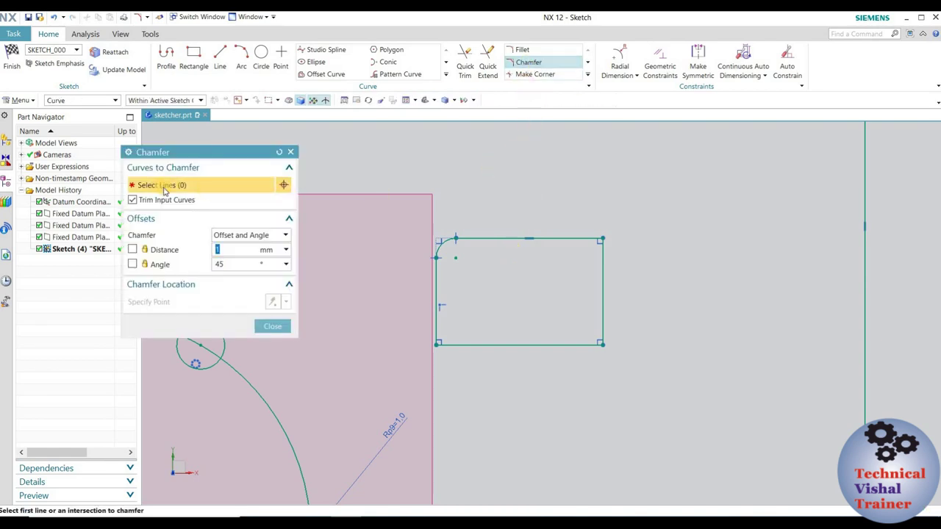
{"action": "left_click", "coordinate": [571, 345]}
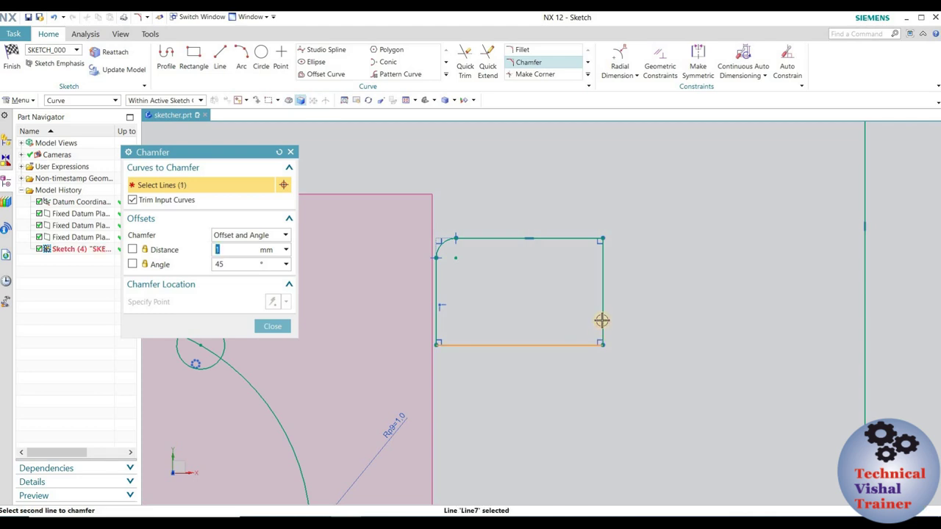
{"action": "left_click", "coordinate": [602, 320]}
{"action": "left_click", "coordinate": [685, 267]}
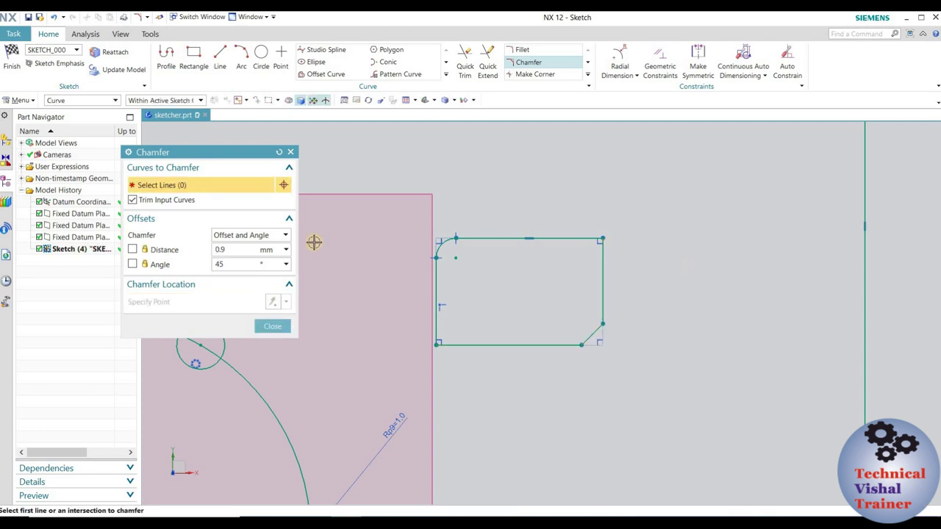
{"action": "left_click", "coordinate": [254, 235]}
{"action": "left_click", "coordinate": [254, 258]}
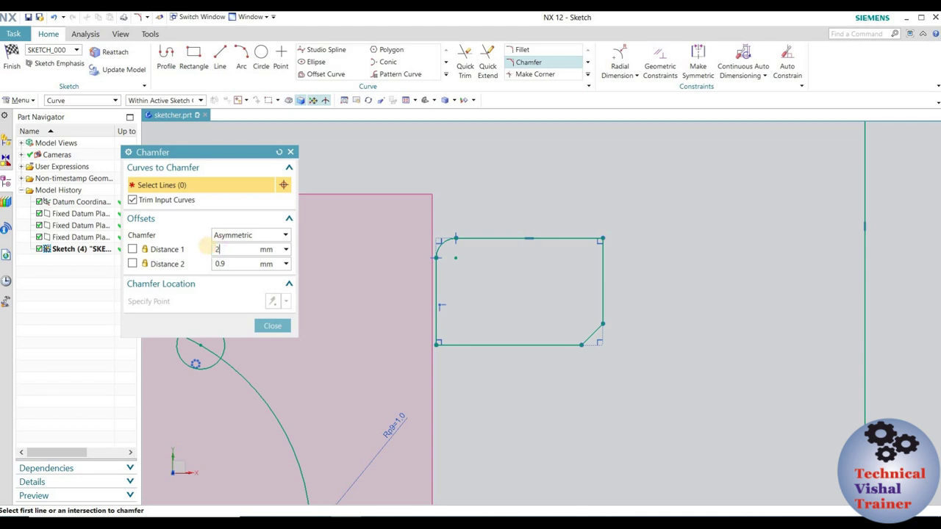
{"action": "key", "text": "Tab"}
{"action": "type", "text": "0.5"}
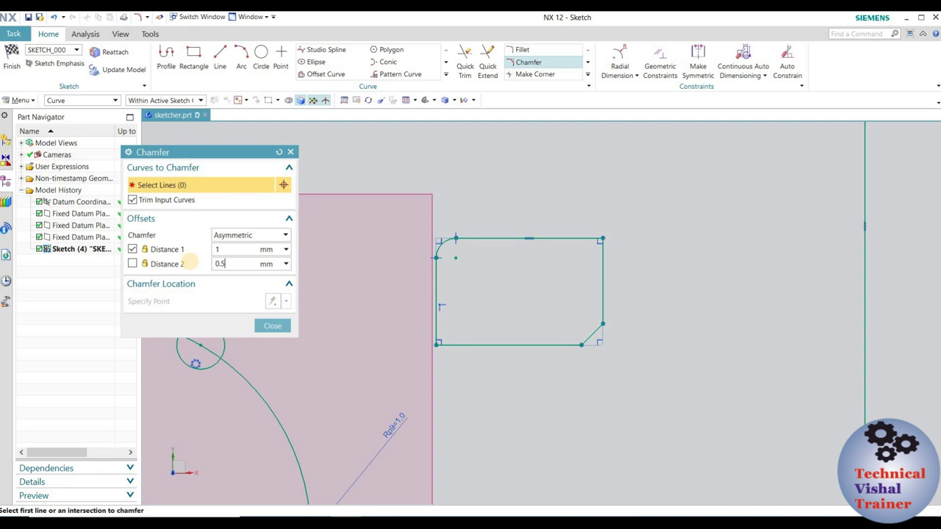
{"action": "left_click", "coordinate": [602, 247]}
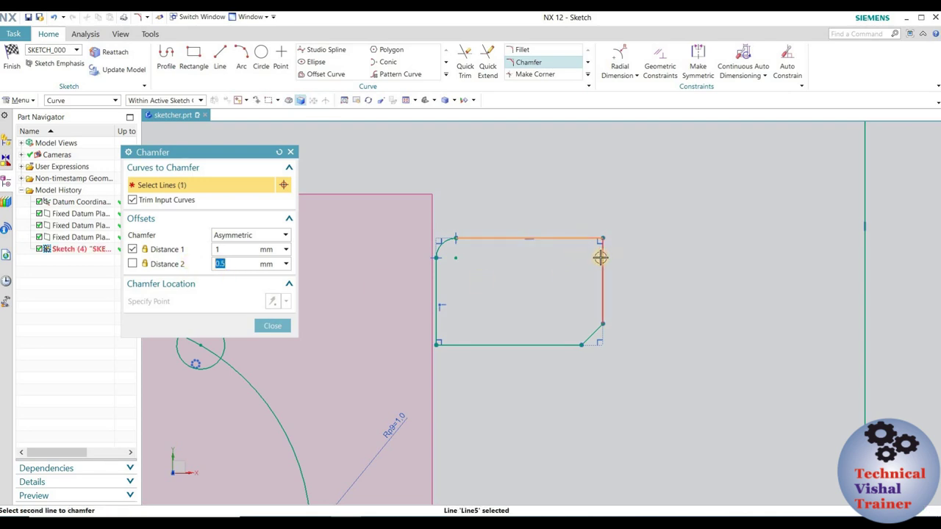
{"action": "left_click", "coordinate": [600, 257]}
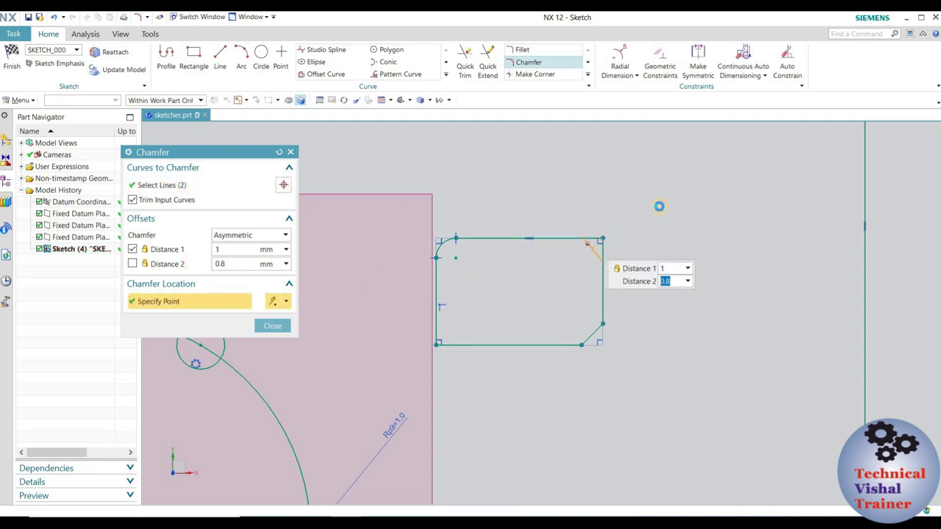
{"action": "left_click", "coordinate": [594, 243]}
{"action": "scroll", "coordinate": [588, 237], "scroll_direction": "up", "scroll_amount": 2}
{"action": "scroll", "coordinate": [588, 237], "scroll_direction": "up", "scroll_amount": 2}
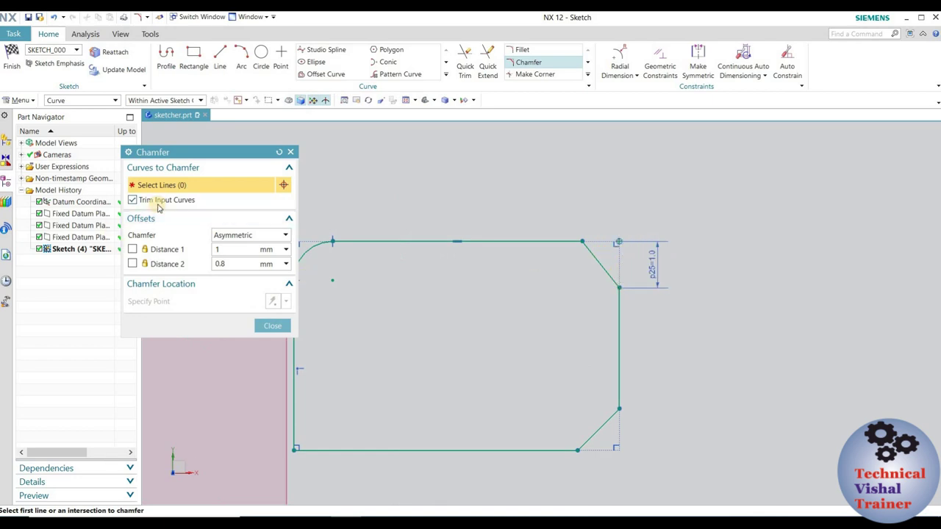
{"action": "left_click", "coordinate": [272, 325]}
{"action": "scroll", "coordinate": [594, 306], "scroll_direction": "down", "scroll_amount": 3}
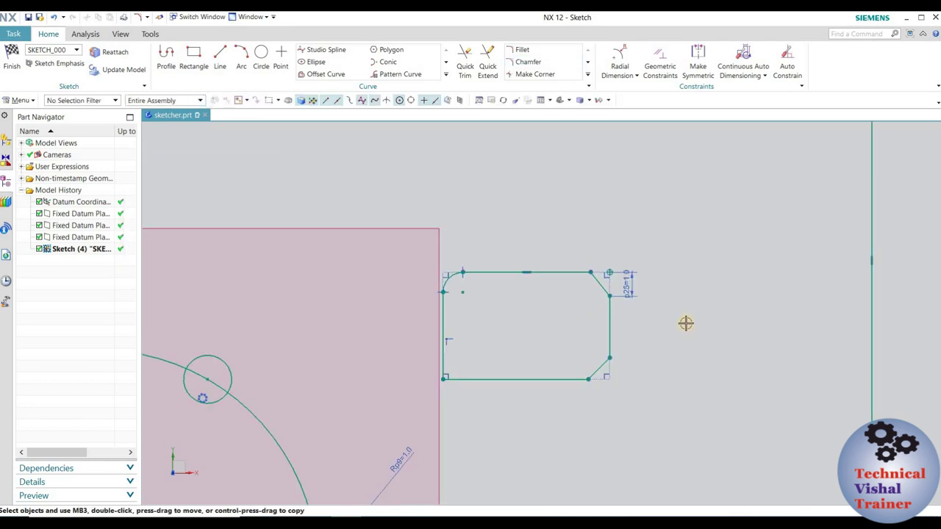
{"action": "scroll", "coordinate": [478, 309], "scroll_direction": "down", "scroll_amount": 3}
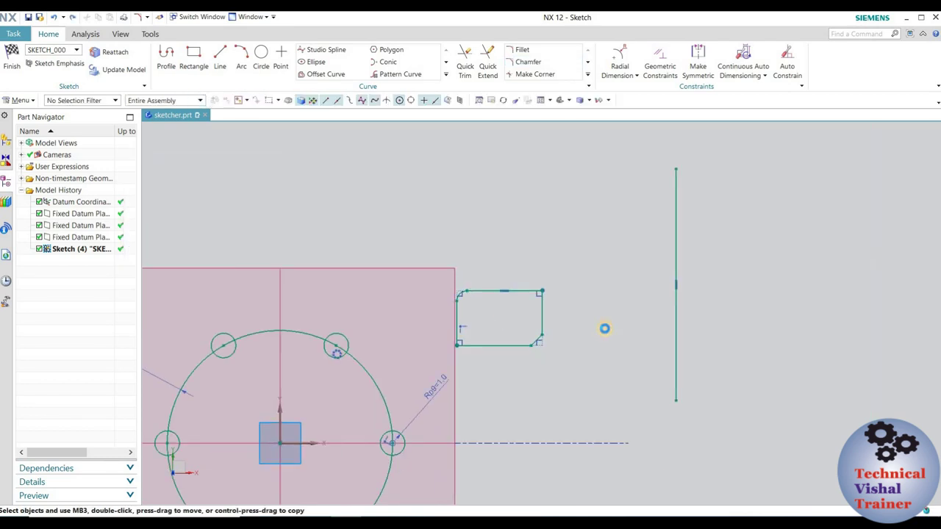
{"action": "scroll", "coordinate": [333, 306], "scroll_direction": "down", "scroll_amount": 2}
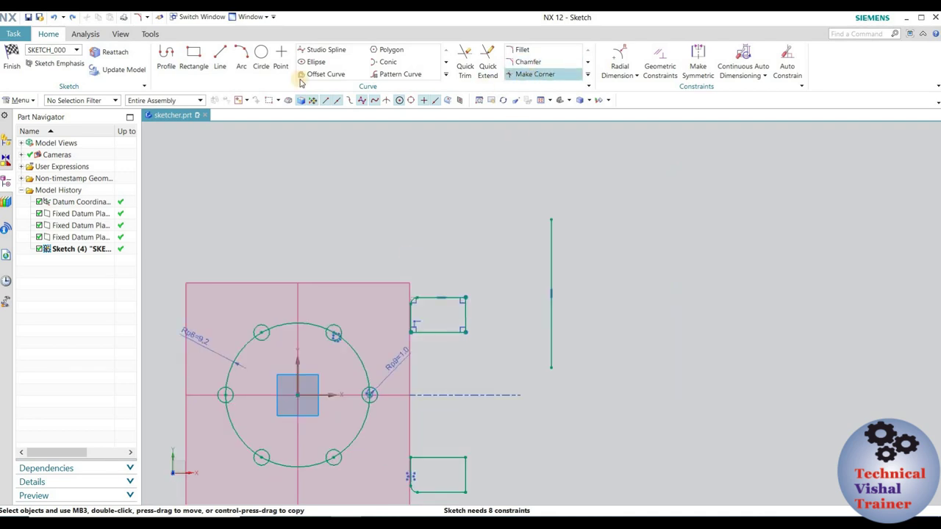
Step: Draw two diagonal lines crossing as an X to the right of the vertical line
{"action": "left_click", "coordinate": [221, 53]}
{"action": "left_click", "coordinate": [586, 235]}
{"action": "left_click", "coordinate": [703, 349]}
{"action": "left_click", "coordinate": [608, 349]}
{"action": "left_click", "coordinate": [691, 219]}
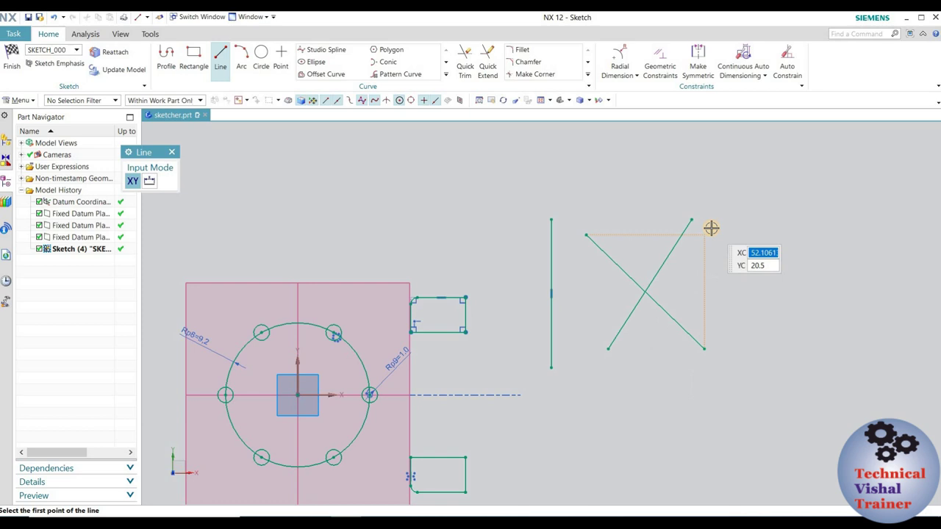
{"action": "key", "text": "Escape"}
{"action": "scroll", "coordinate": [557, 242], "scroll_direction": "up", "scroll_amount": 2}
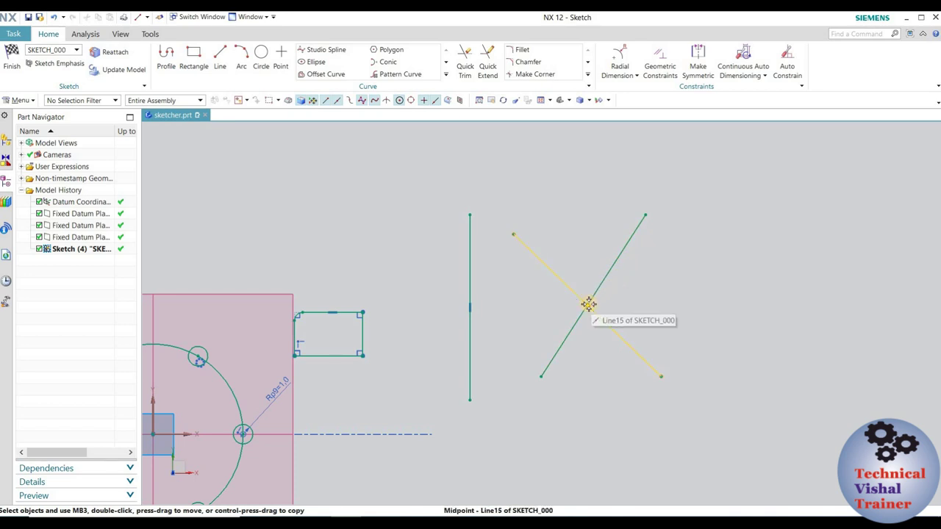
{"action": "left_click", "coordinate": [535, 74]}
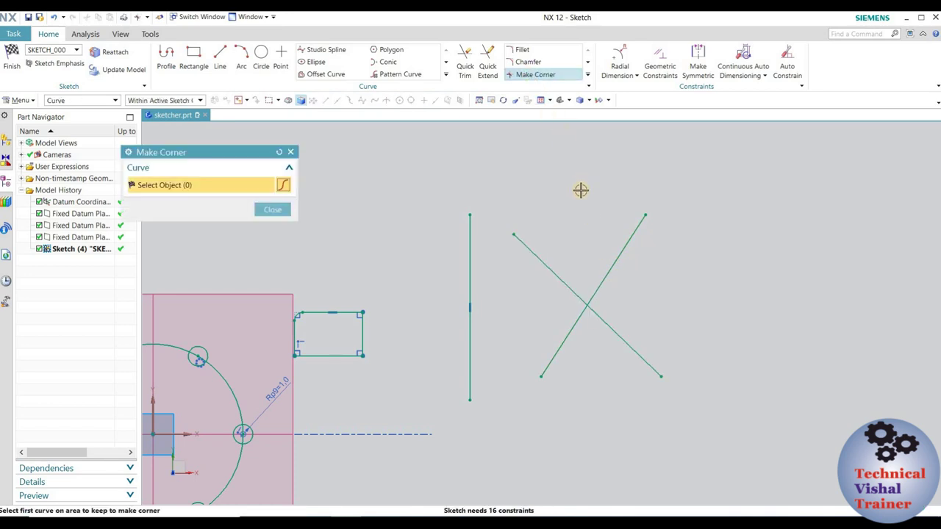
{"action": "left_click", "coordinate": [541, 259]}
{"action": "left_click", "coordinate": [615, 258]}
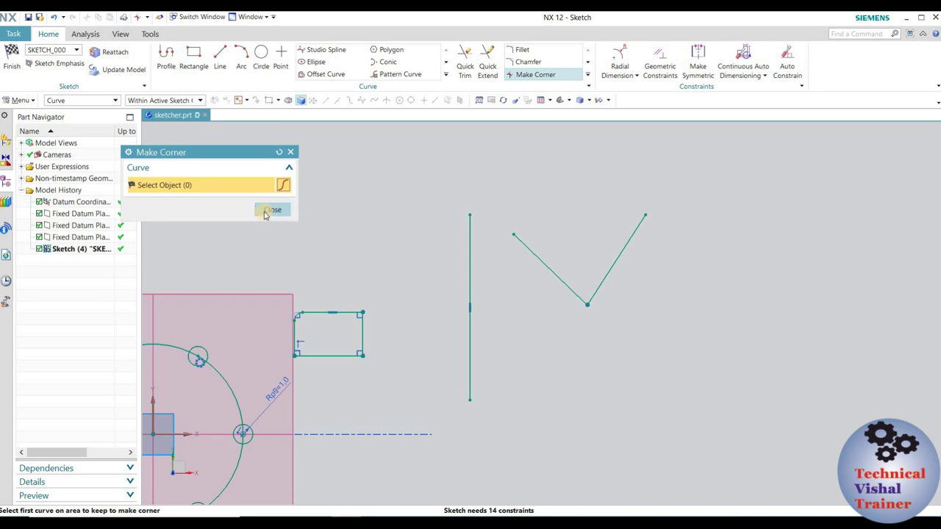
{"action": "left_click", "coordinate": [269, 210]}
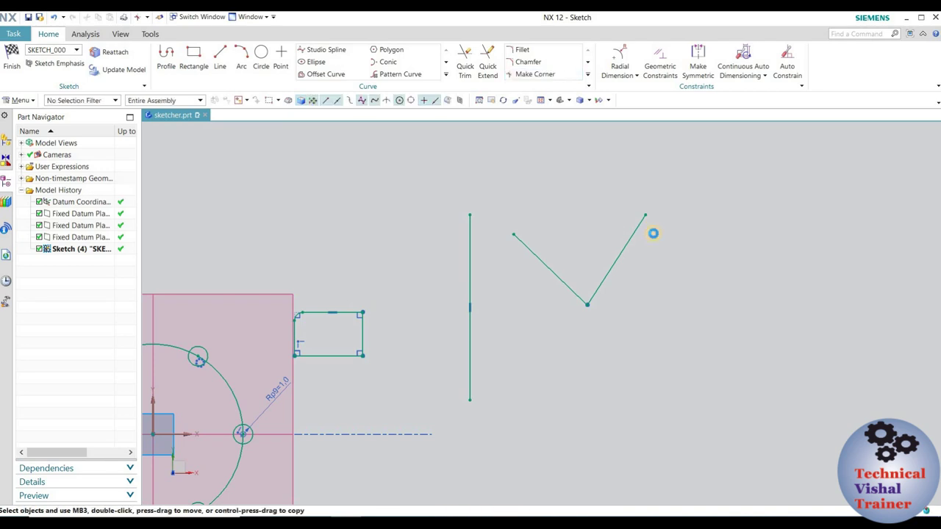
{"action": "left_click", "coordinate": [532, 75]}
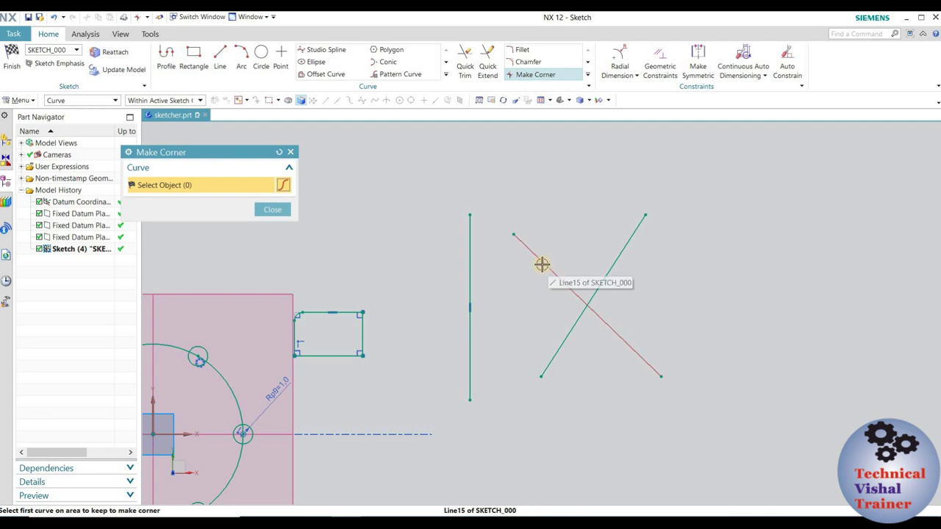
{"action": "left_click", "coordinate": [541, 262]}
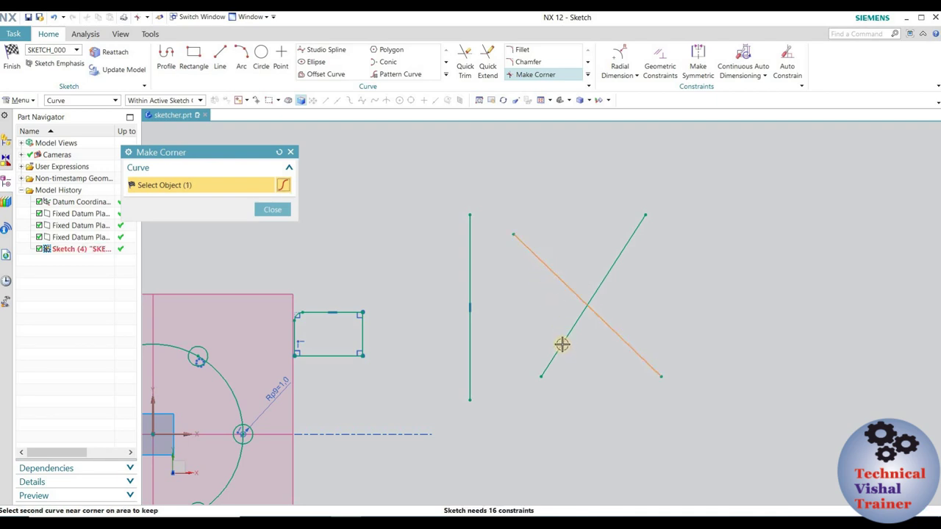
{"action": "left_click", "coordinate": [563, 343]}
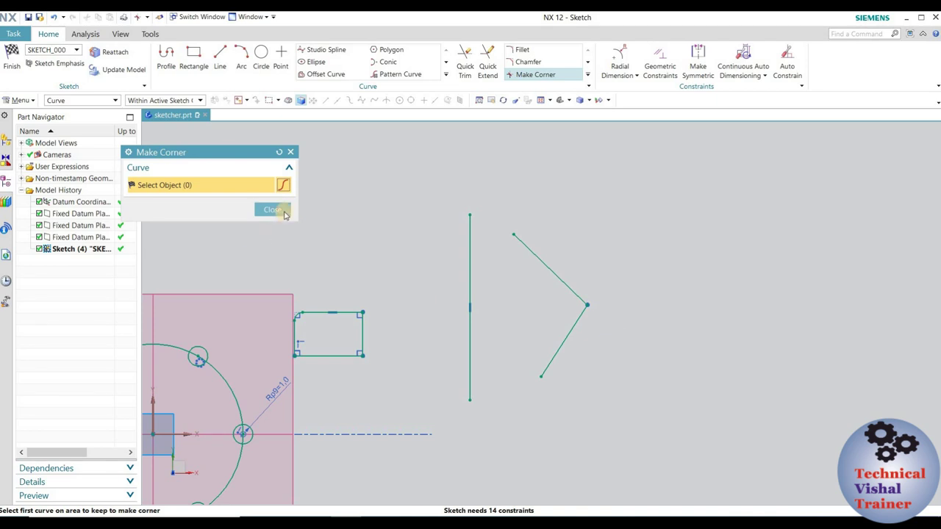
{"action": "left_click", "coordinate": [273, 210]}
{"action": "scroll", "coordinate": [458, 287], "scroll_direction": "down", "scroll_amount": 2}
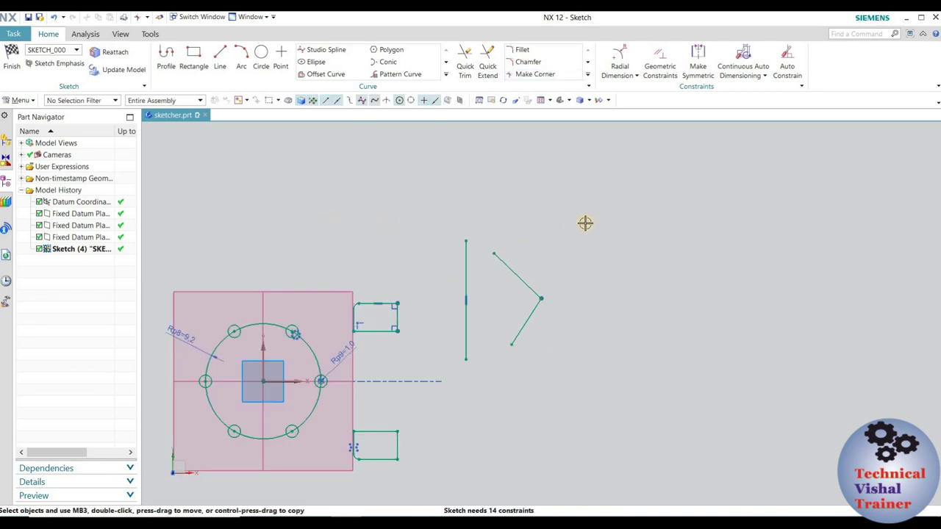
{"action": "key", "text": "ctrl+z"}
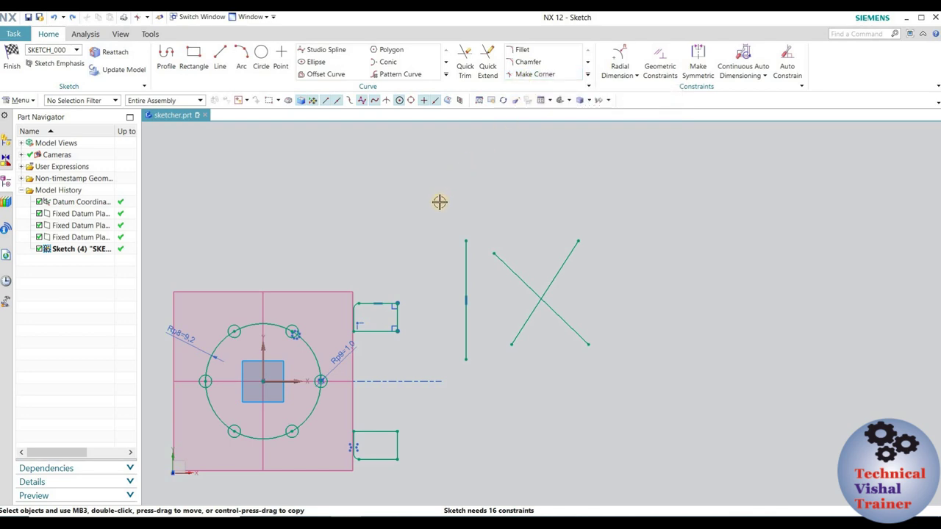
{"action": "scroll", "coordinate": [438, 269], "scroll_direction": "up", "scroll_amount": 2}
Step: Delete the vertical line and the two X lines
{"action": "scroll", "coordinate": [438, 269], "scroll_direction": "down", "scroll_amount": 1}
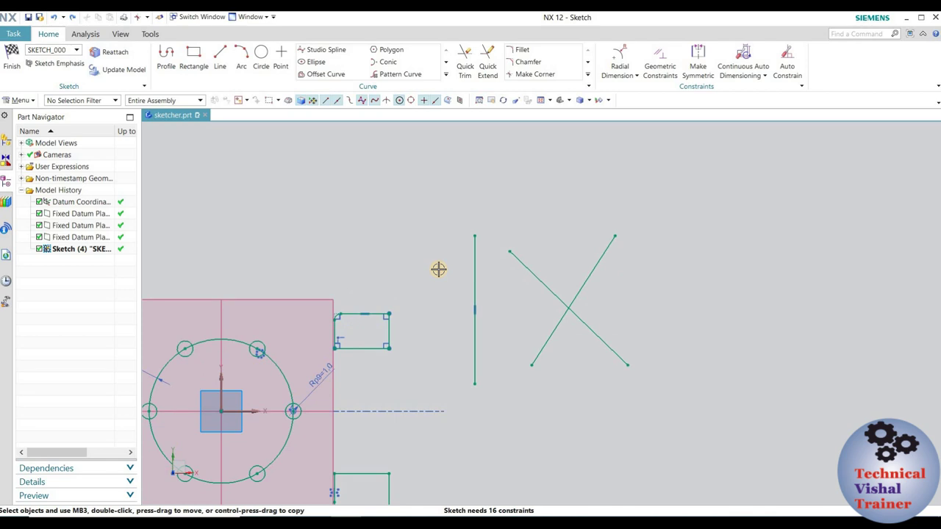
{"action": "left_click_drag", "start_coordinate": [439, 203], "coordinate": [648, 399]}
{"action": "key", "text": "Delete"}
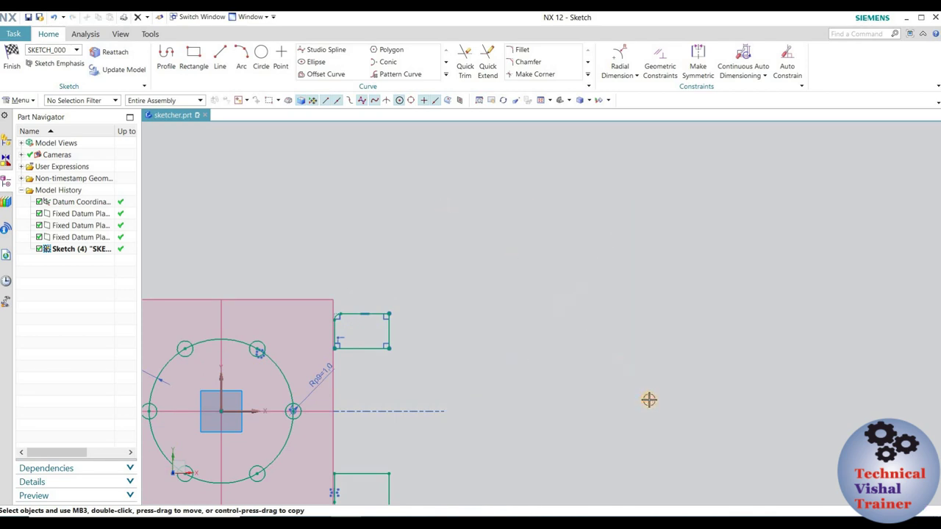
Step: Draw a 7.5 × 5.5 rectangle right of the plate, then launch Move Curve
{"action": "scroll", "coordinate": [392, 399], "scroll_direction": "down", "scroll_amount": 1}
{"action": "scroll", "coordinate": [308, 388], "scroll_direction": "up", "scroll_amount": 3}
{"action": "scroll", "coordinate": [308, 388], "scroll_direction": "down", "scroll_amount": 1}
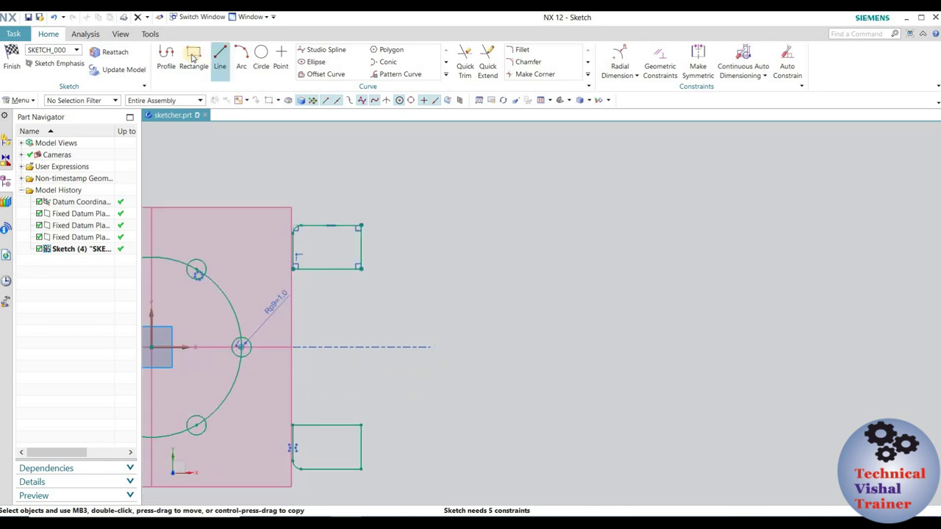
{"action": "left_click", "coordinate": [194, 57]}
{"action": "left_click", "coordinate": [492, 230]}
{"action": "left_click", "coordinate": [566, 284]}
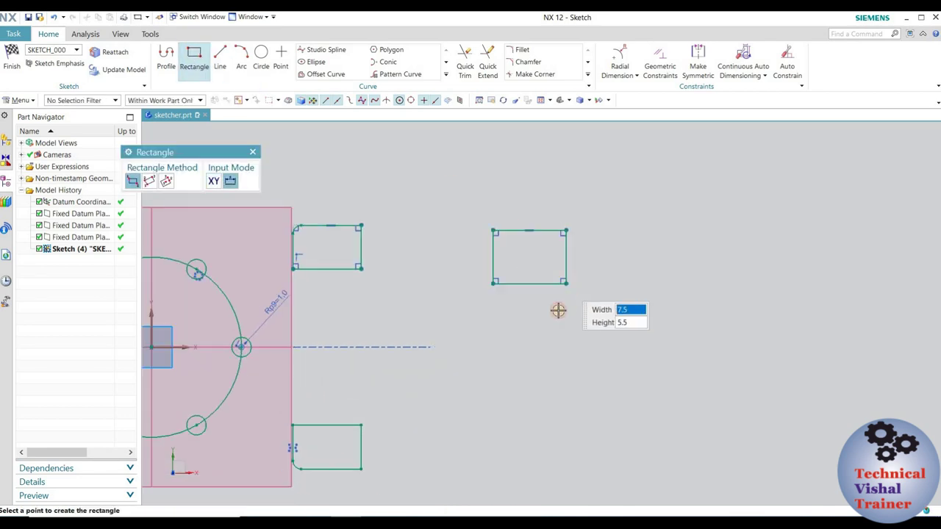
{"action": "scroll", "coordinate": [526, 340], "scroll_direction": "down", "scroll_amount": 2}
{"action": "scroll", "coordinate": [500, 298], "scroll_direction": "up", "scroll_amount": 2}
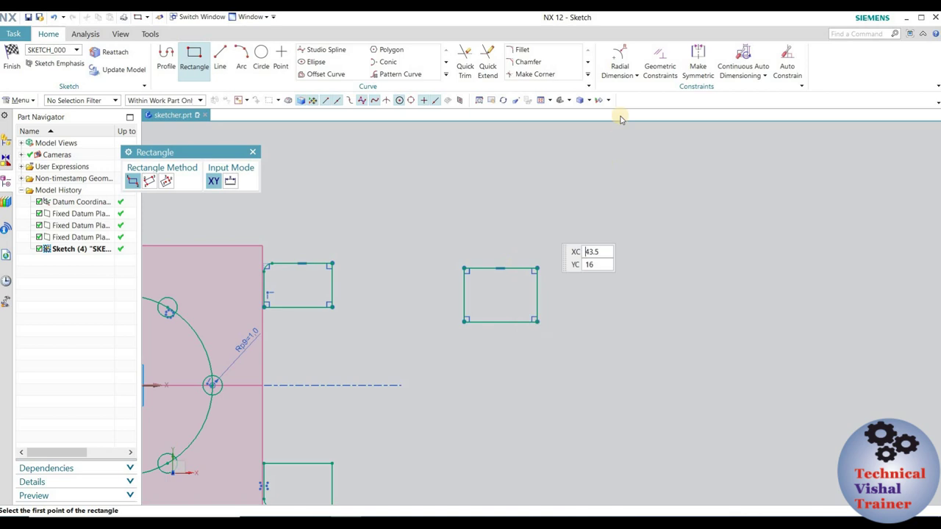
{"action": "left_click", "coordinate": [587, 75]}
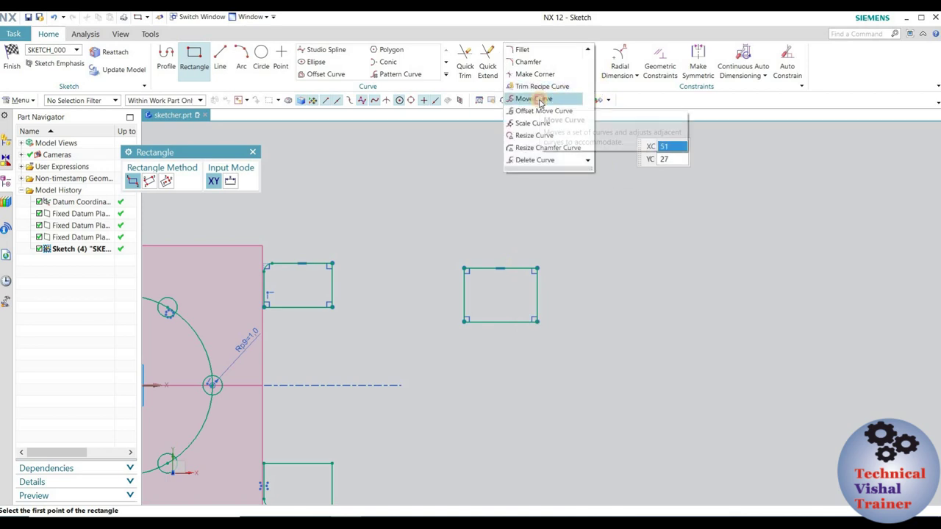
{"action": "left_click", "coordinate": [536, 99]}
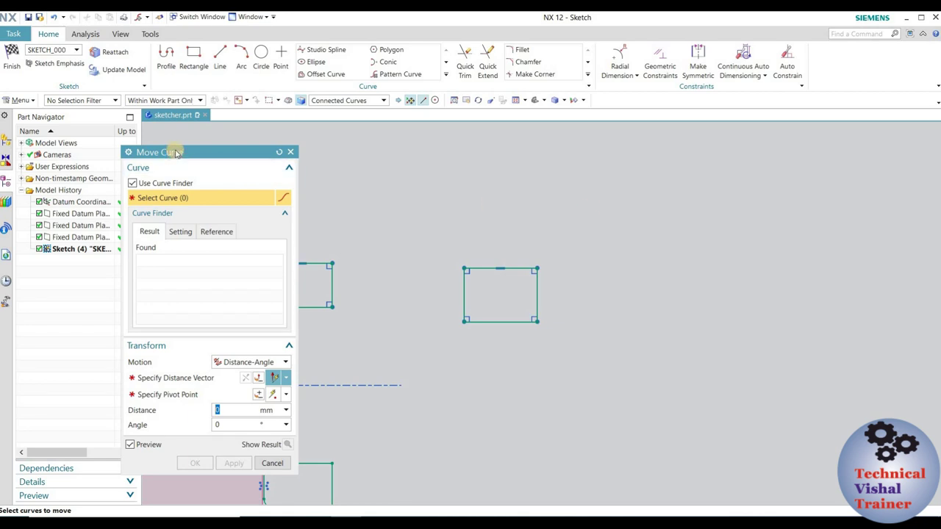
Step: Select the new rectangle's four sides and enter a move distance of 10
{"action": "left_click_drag", "start_coordinate": [174, 153], "coordinate": [240, 115]}
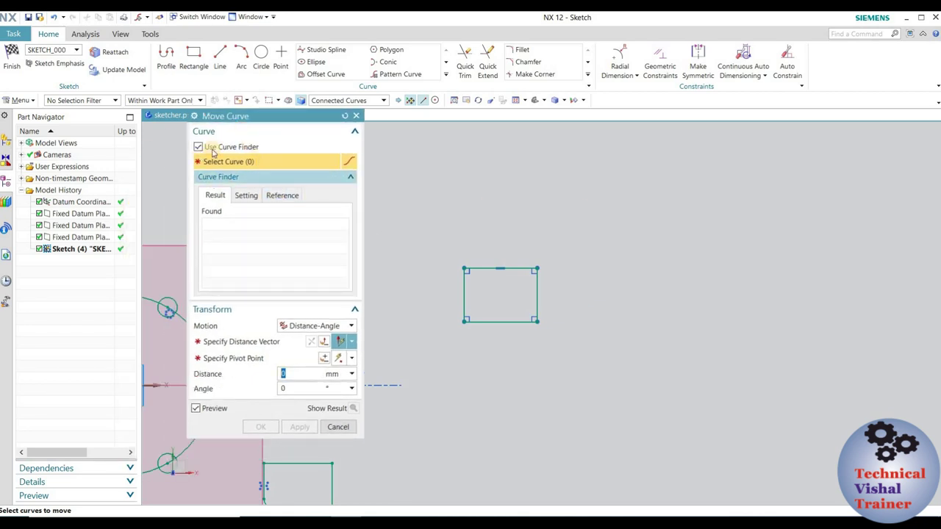
{"action": "left_click_drag", "start_coordinate": [446, 251], "coordinate": [593, 345]}
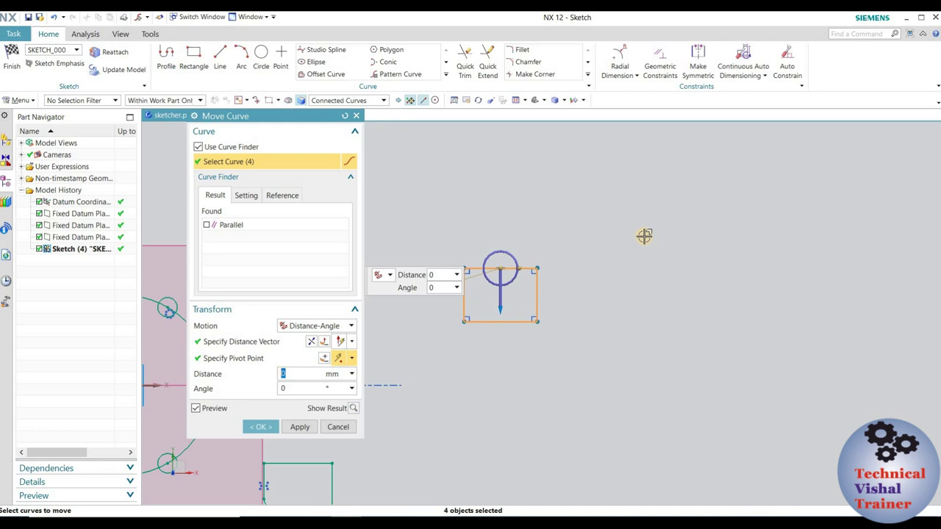
{"action": "left_click", "coordinate": [255, 342]}
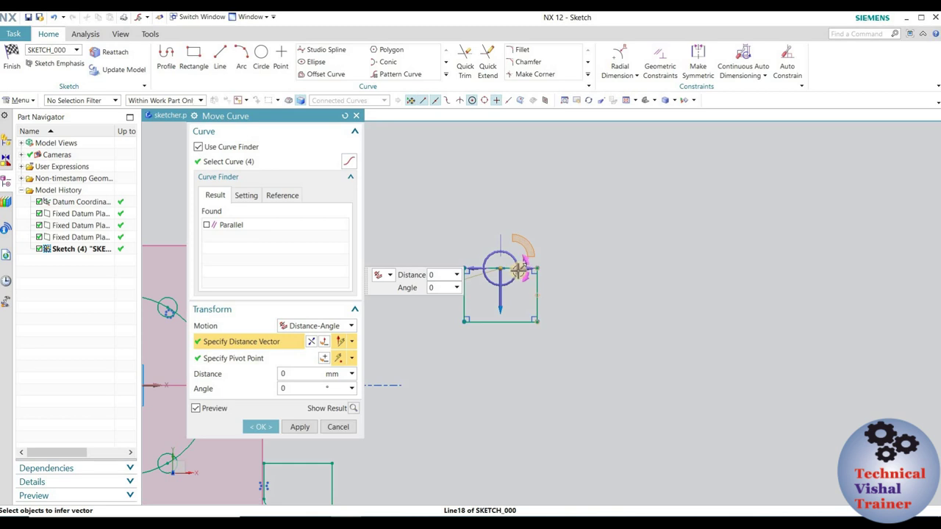
{"action": "middle_click", "coordinate": [572, 269]}
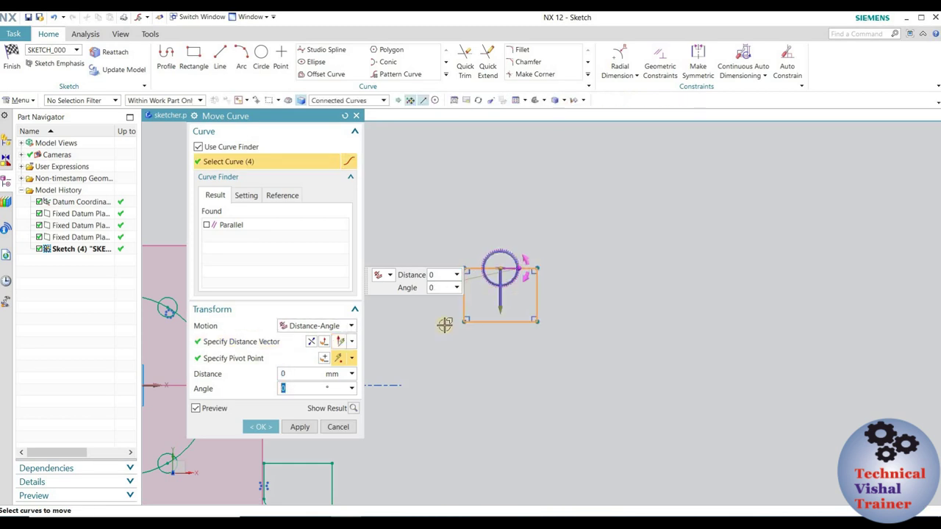
{"action": "left_click", "coordinate": [244, 359]}
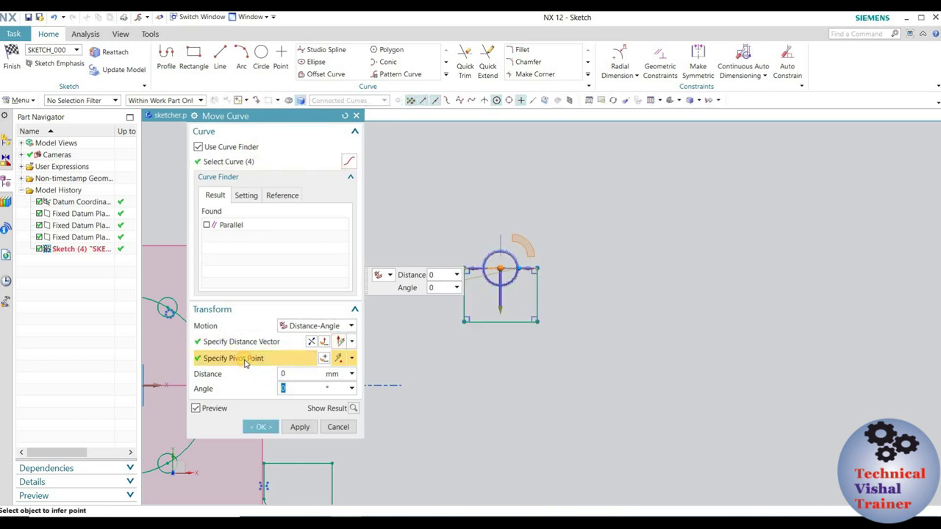
{"action": "left_click", "coordinate": [285, 374]}
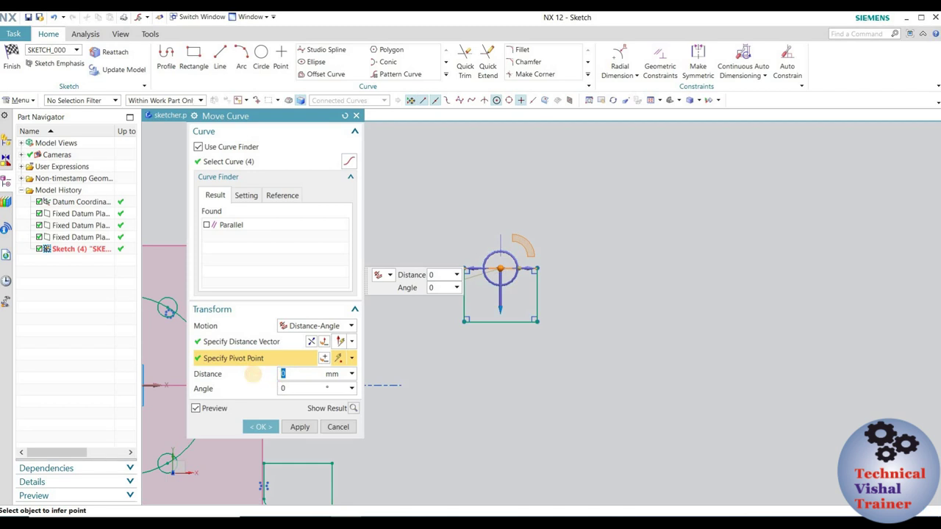
{"action": "type", "text": "10"}
{"action": "key", "text": "Return"}
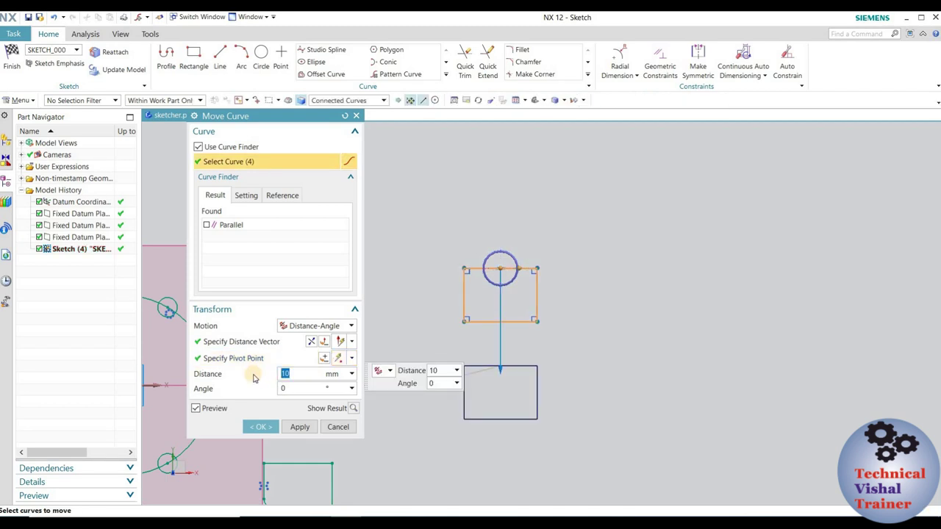
Step: Try flipping the direction and moving along the X-axis to 23.5 mm, then cancel
{"action": "left_click", "coordinate": [311, 342]}
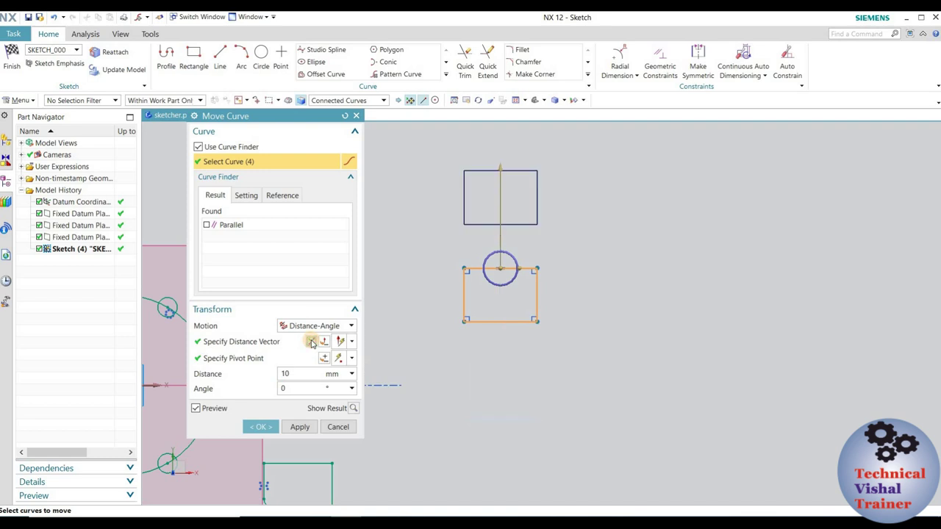
{"action": "left_click", "coordinate": [311, 342]}
{"action": "left_click", "coordinate": [311, 342]}
{"action": "left_click", "coordinate": [354, 342]}
{"action": "left_click", "coordinate": [340, 137]}
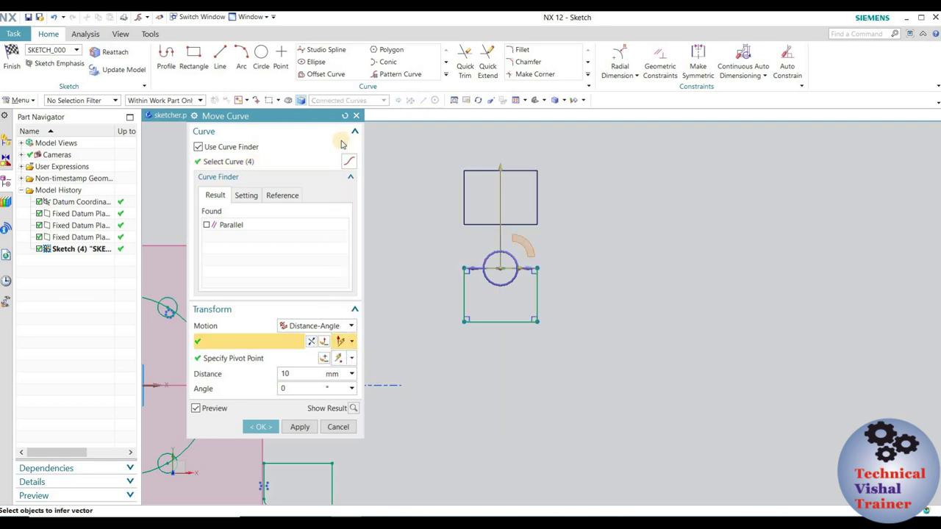
{"action": "left_click", "coordinate": [530, 267]}
{"action": "left_click_drag", "start_coordinate": [599, 269], "coordinate": [731, 268]}
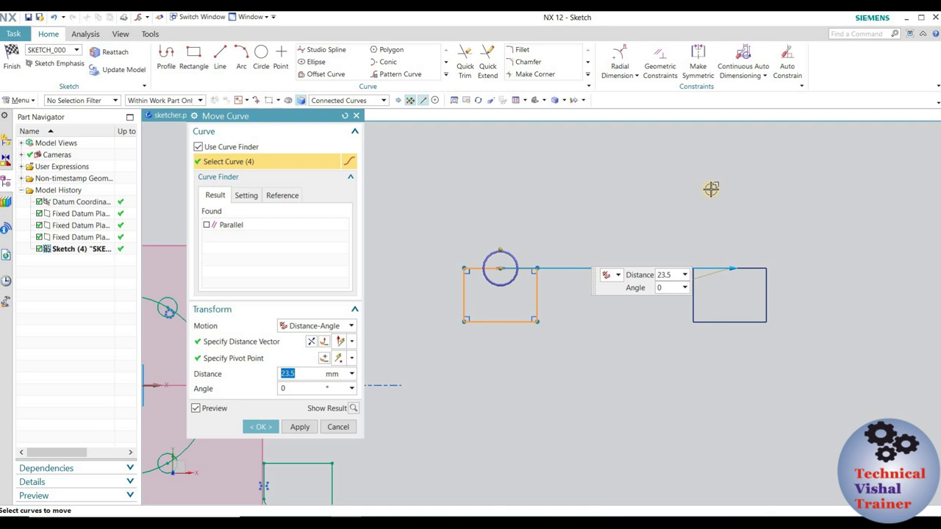
{"action": "left_click", "coordinate": [338, 427]}
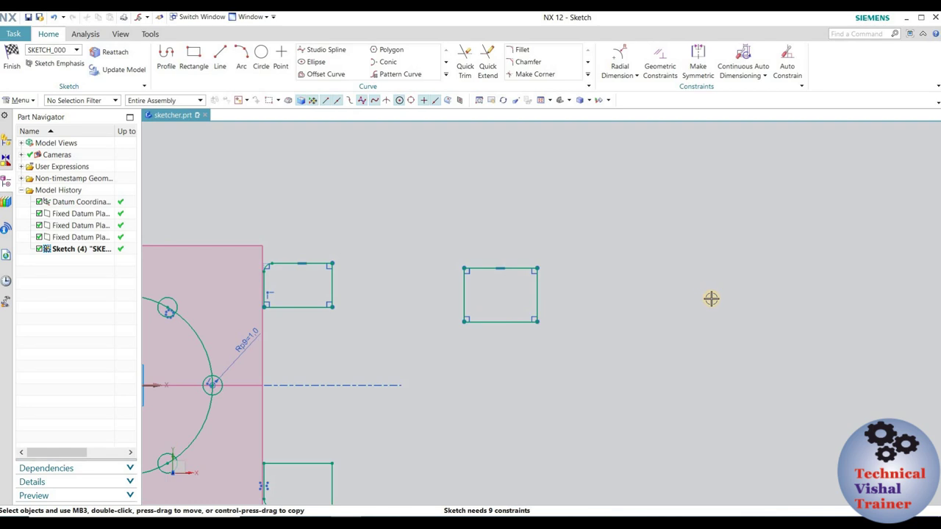
Step: Reopen Move Curve and cancel it with no curves picked
{"action": "left_click", "coordinate": [587, 73]}
{"action": "left_click", "coordinate": [535, 98]}
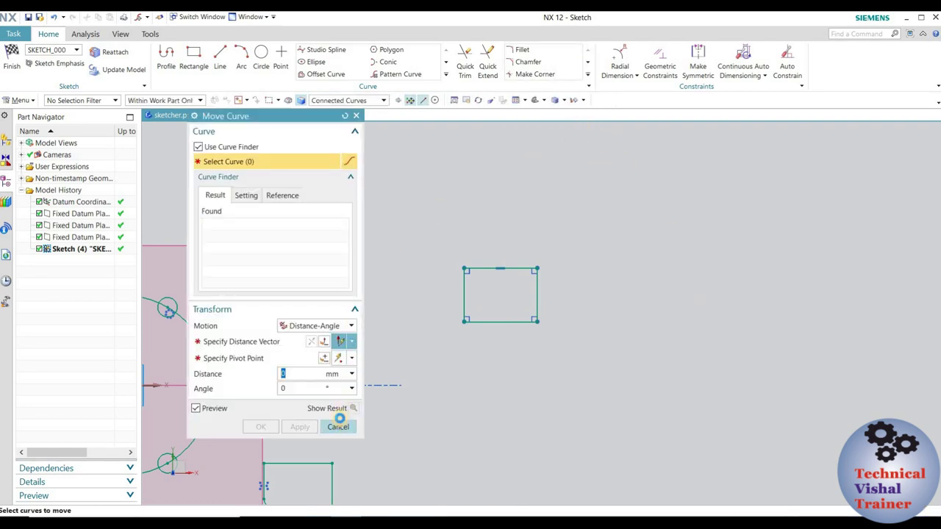
{"action": "left_click", "coordinate": [338, 426]}
{"action": "left_click", "coordinate": [587, 75]}
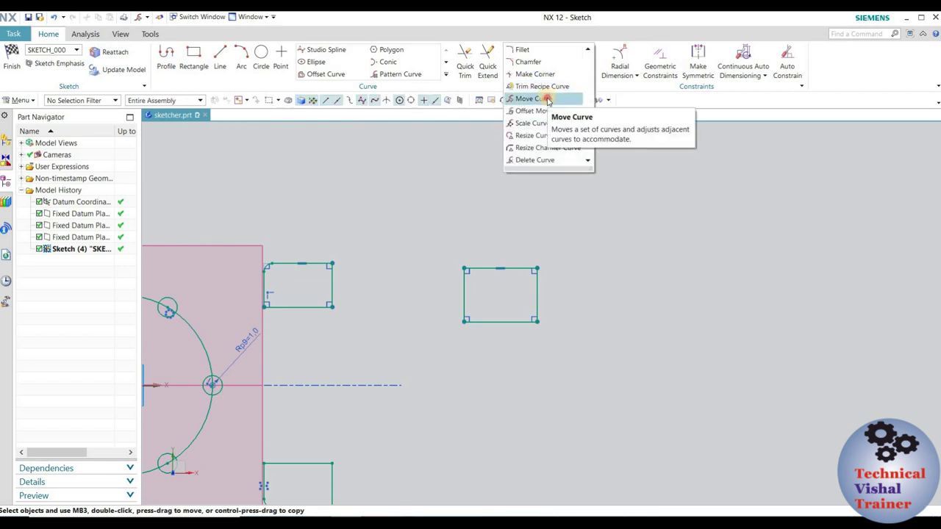
{"action": "left_click", "coordinate": [548, 100]}
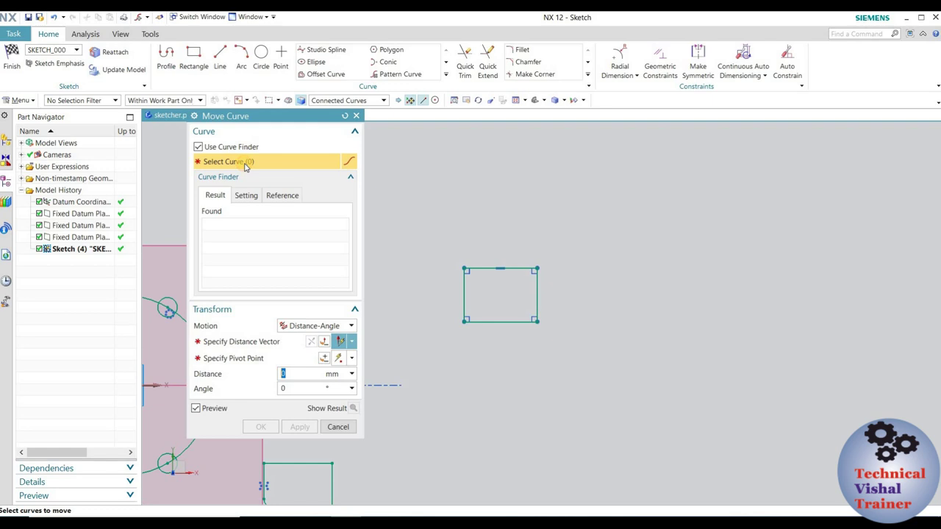
{"action": "left_click_drag", "start_coordinate": [561, 332], "coordinate": [441, 246]}
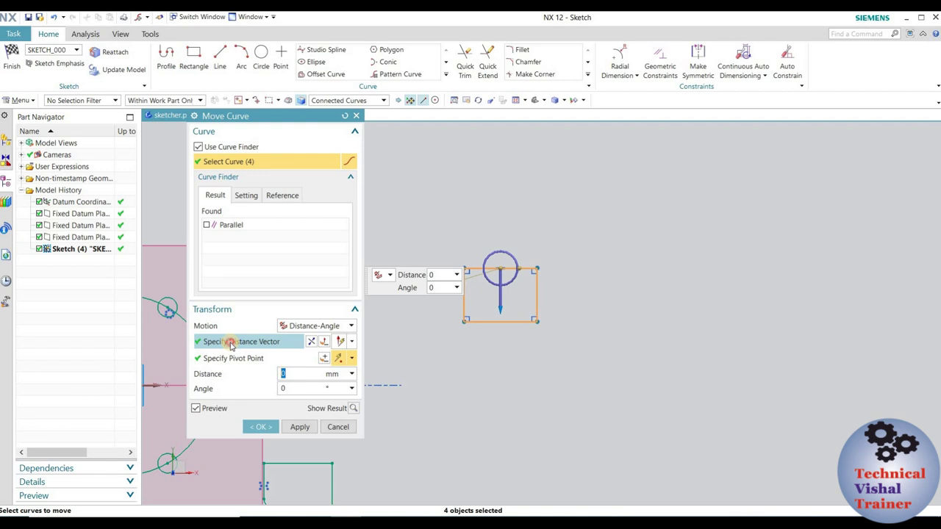
{"action": "left_click", "coordinate": [230, 343]}
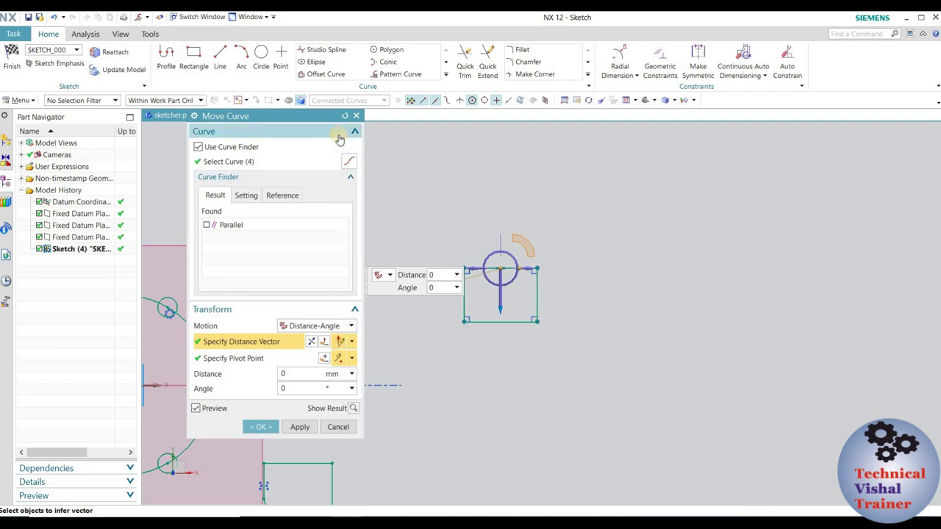
{"action": "left_click", "coordinate": [530, 268]}
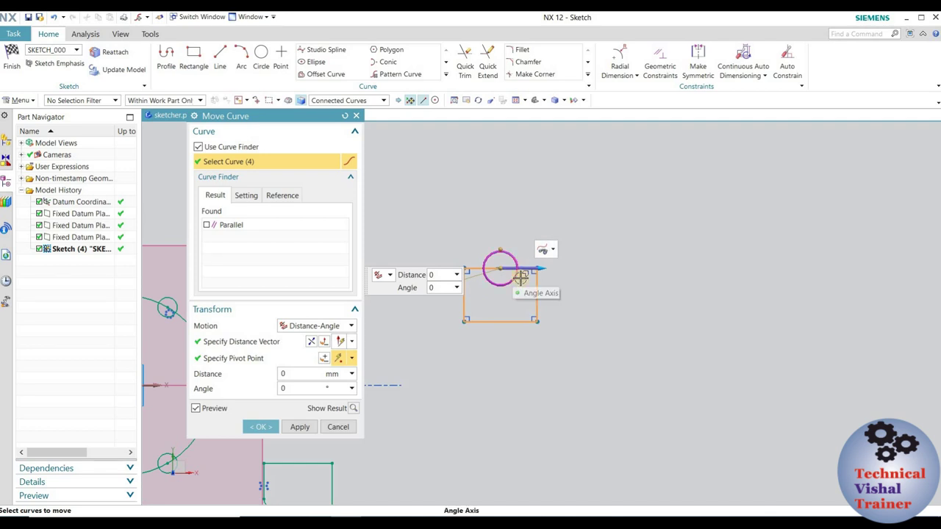
{"action": "left_click_drag", "start_coordinate": [563, 269], "coordinate": [806, 206]}
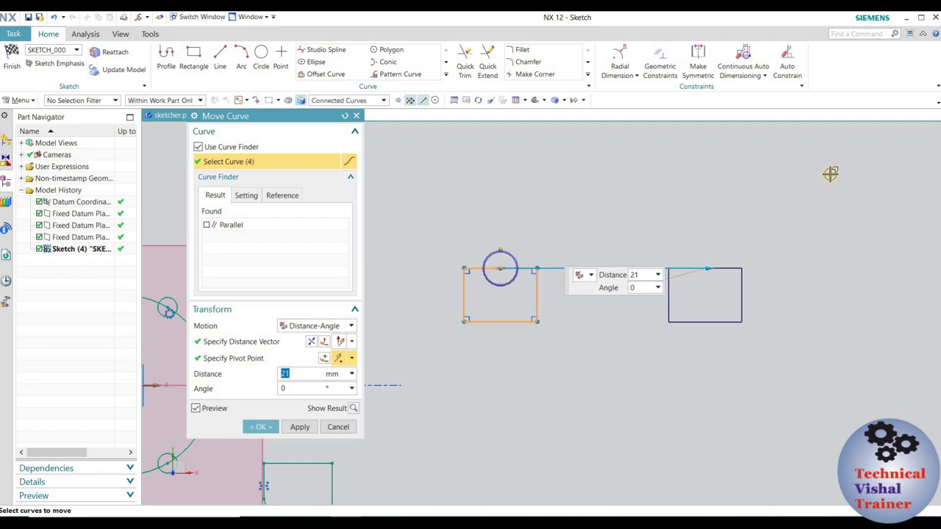
{"action": "left_click", "coordinate": [287, 389]}
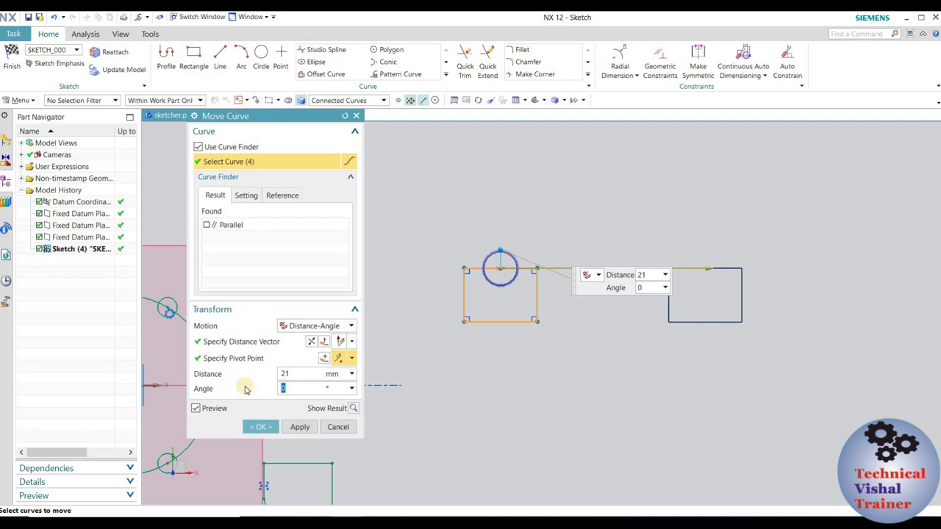
{"action": "type", "text": "45"}
{"action": "key", "text": "Return"}
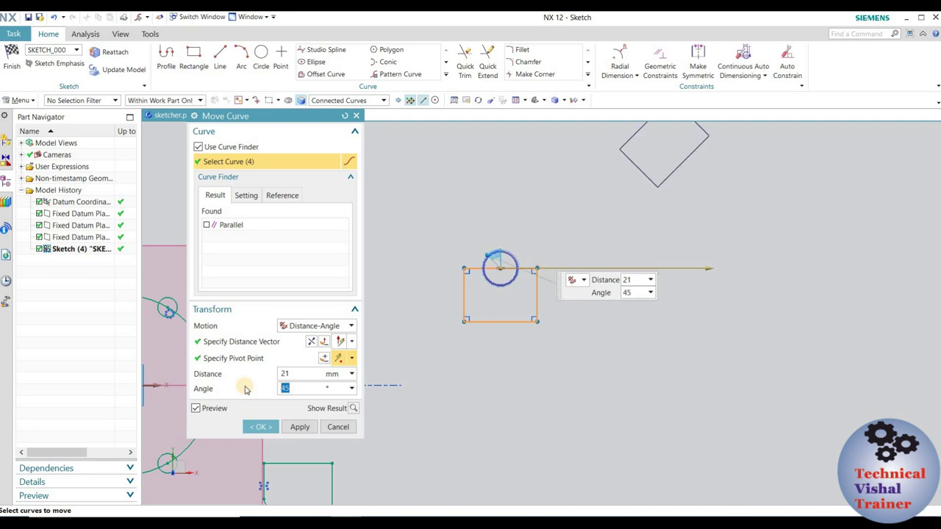
{"action": "type", "text": "0"}
{"action": "key", "text": "Return"}
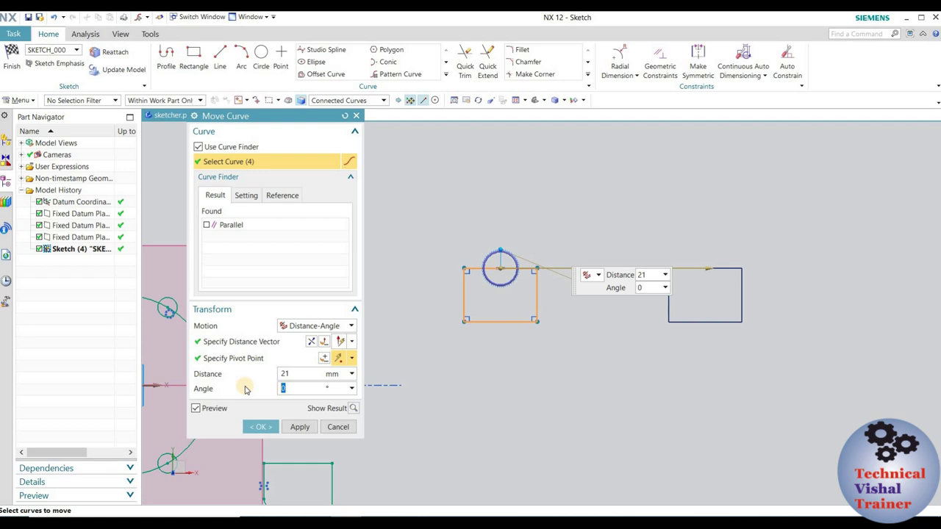
{"action": "type", "text": "20"}
{"action": "key", "text": "Return"}
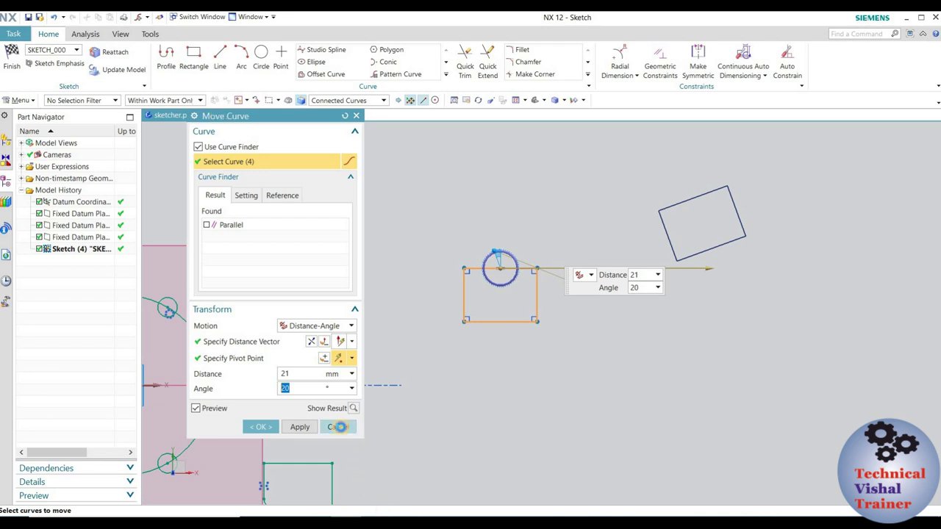
{"action": "left_click", "coordinate": [338, 427]}
{"action": "scroll", "coordinate": [482, 348], "scroll_direction": "down", "scroll_amount": 2}
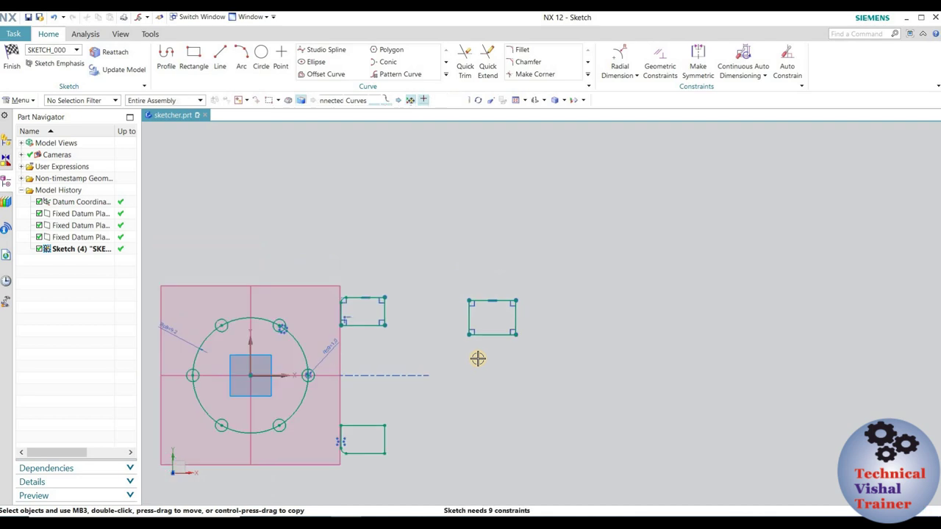
{"action": "left_click", "coordinate": [588, 62]}
{"action": "left_click", "coordinate": [528, 98]}
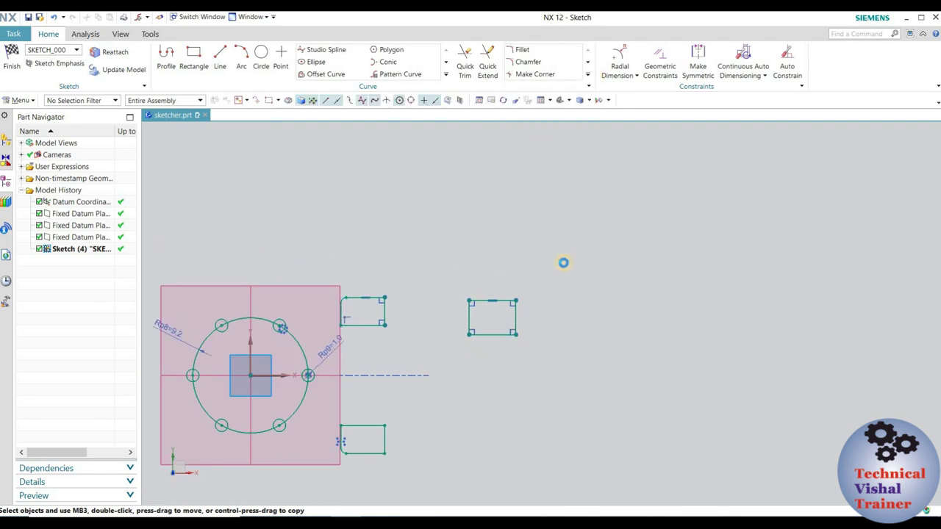
{"action": "left_click_drag", "start_coordinate": [462, 267], "coordinate": [538, 353]}
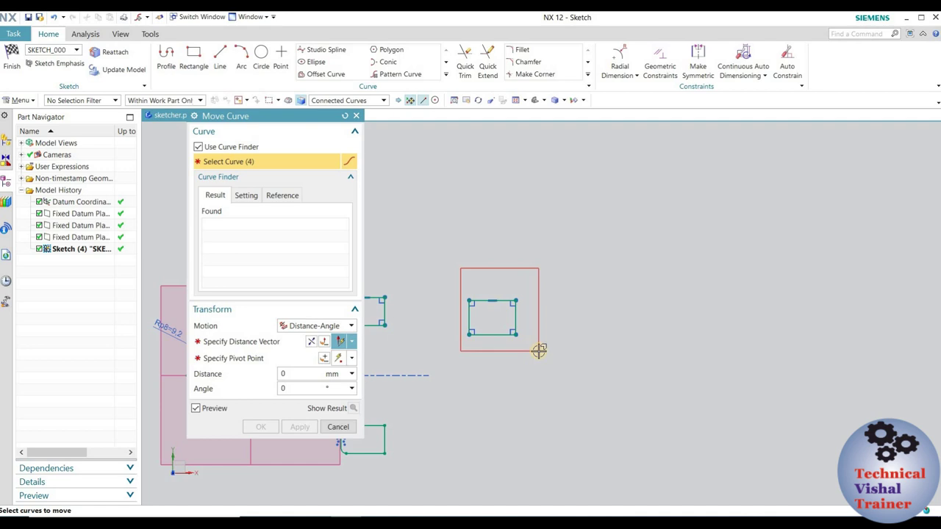
{"action": "left_click", "coordinate": [241, 341]}
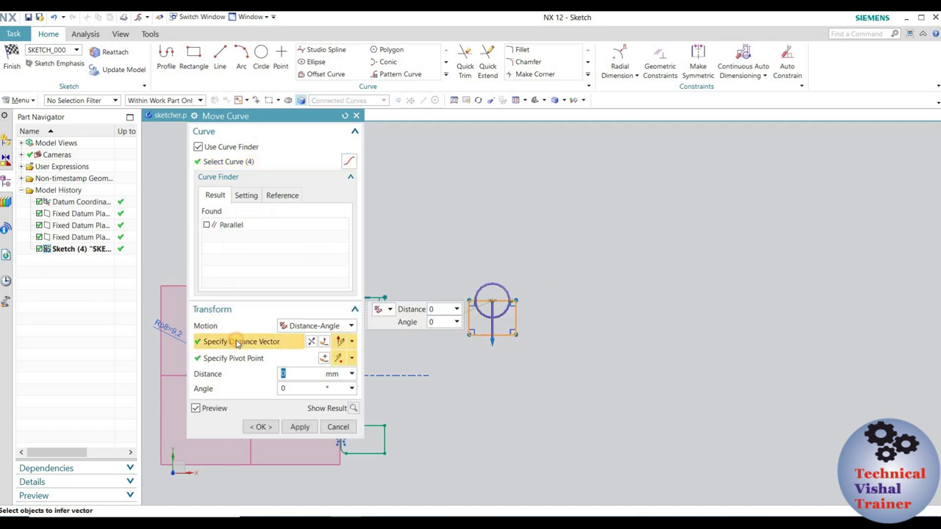
{"action": "left_click", "coordinate": [492, 346]}
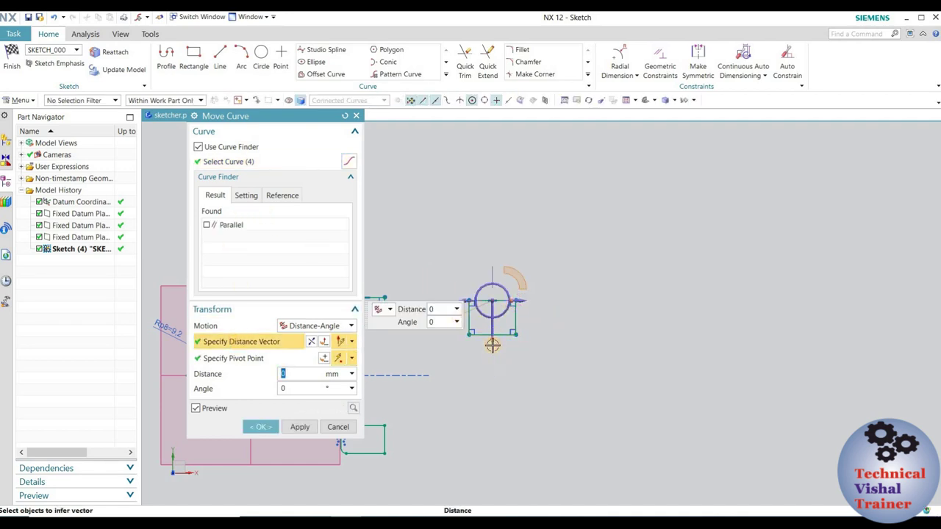
{"action": "left_click", "coordinate": [353, 343]}
{"action": "left_click", "coordinate": [341, 144]}
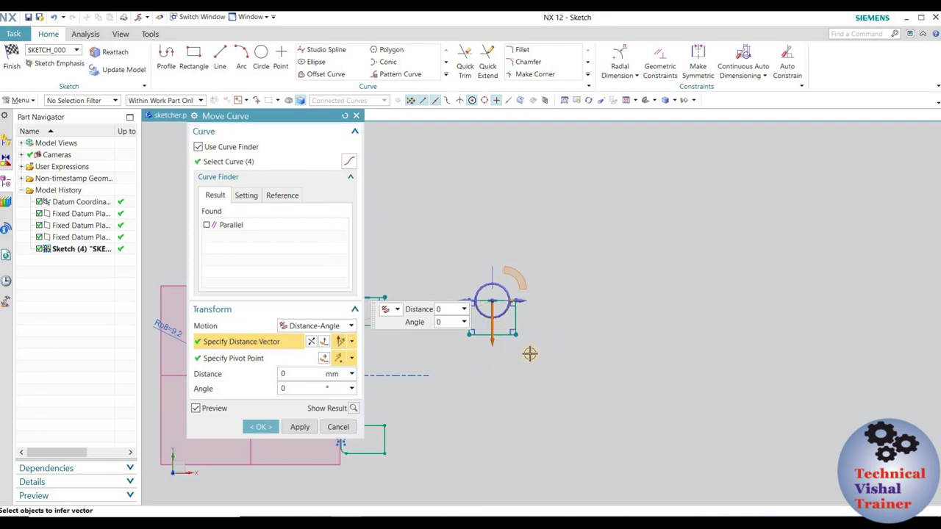
{"action": "left_click_drag", "start_coordinate": [493, 344], "coordinate": [491, 354]}
{"action": "mouse_move", "coordinate": [497, 293]}
{"action": "left_mouse_down"}
{"action": "mouse_move", "coordinate": [506, 276]}
{"action": "mouse_move", "coordinate": [610, 304]}
{"action": "left_mouse_up"}
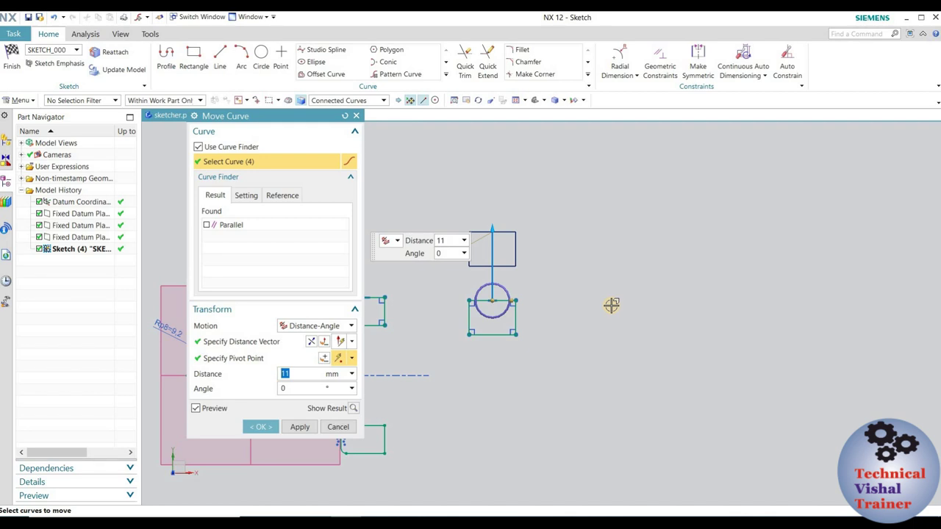
{"action": "left_click", "coordinate": [292, 390]}
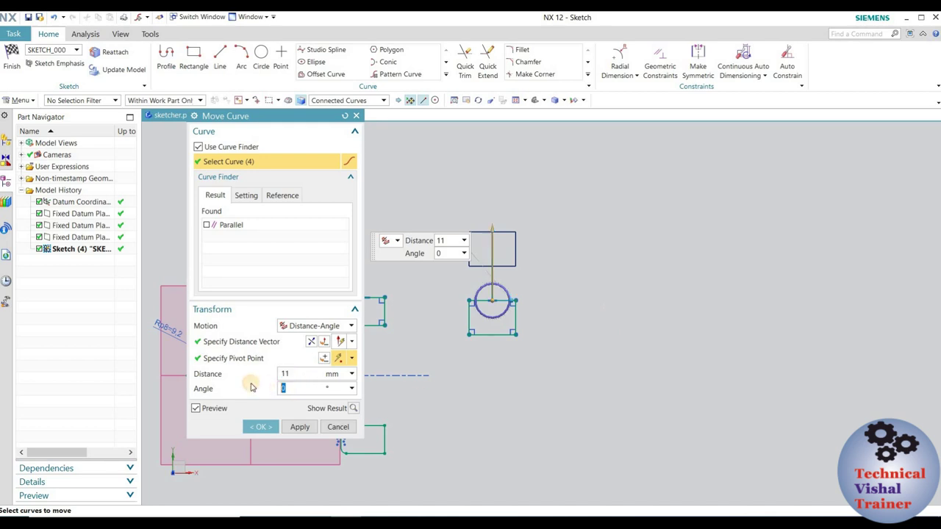
{"action": "type", "text": "20"}
{"action": "key", "text": "Return"}
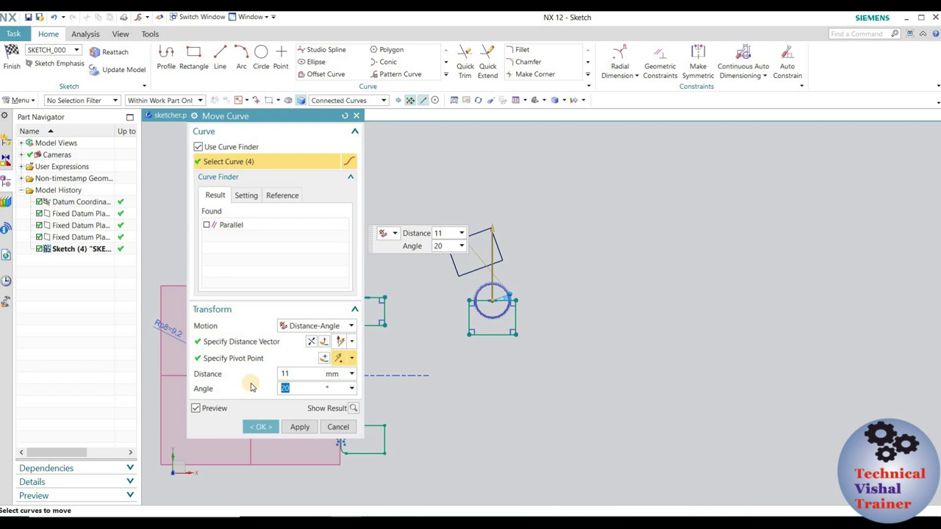
{"action": "left_click", "coordinate": [338, 426]}
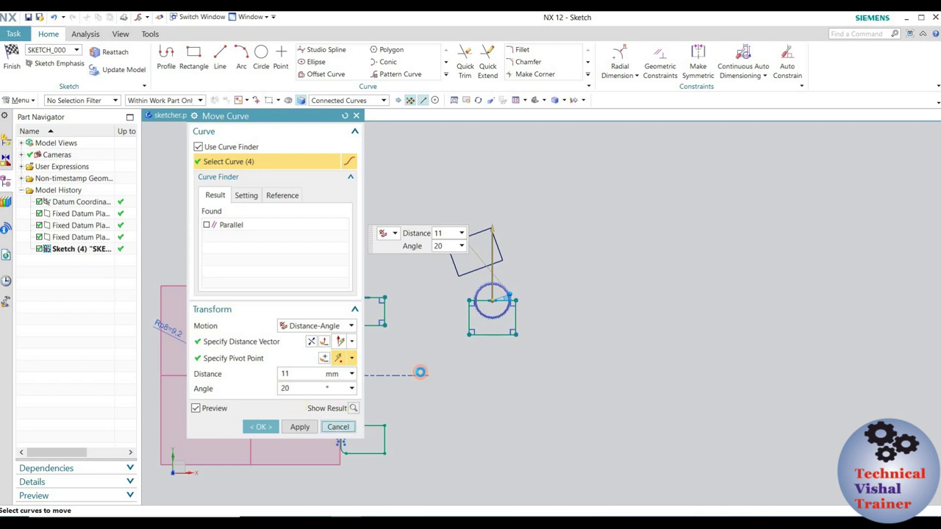
{"action": "scroll", "coordinate": [565, 315], "scroll_direction": "up", "scroll_amount": 1}
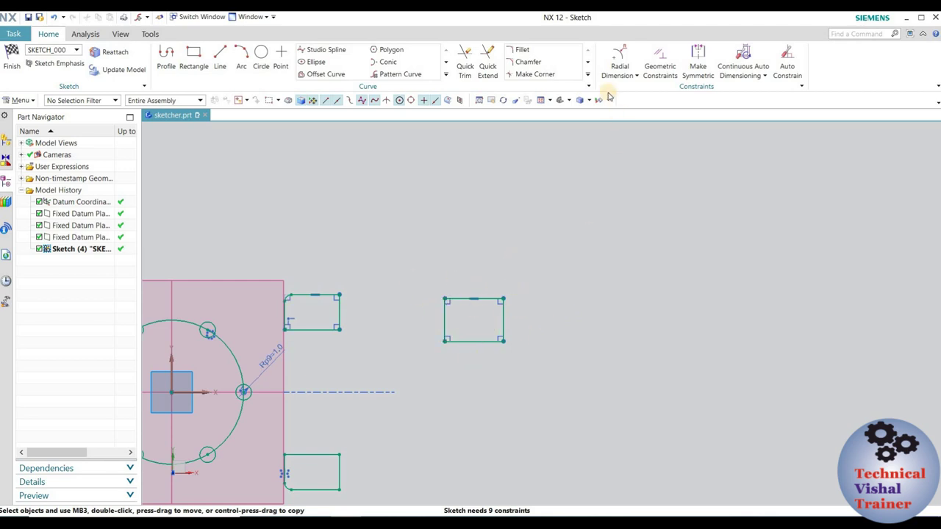
Step: Scale the right rectangle's four sides, dragging it to about 2.7 times size
{"action": "left_click", "coordinate": [588, 76]}
{"action": "left_click", "coordinate": [529, 124]}
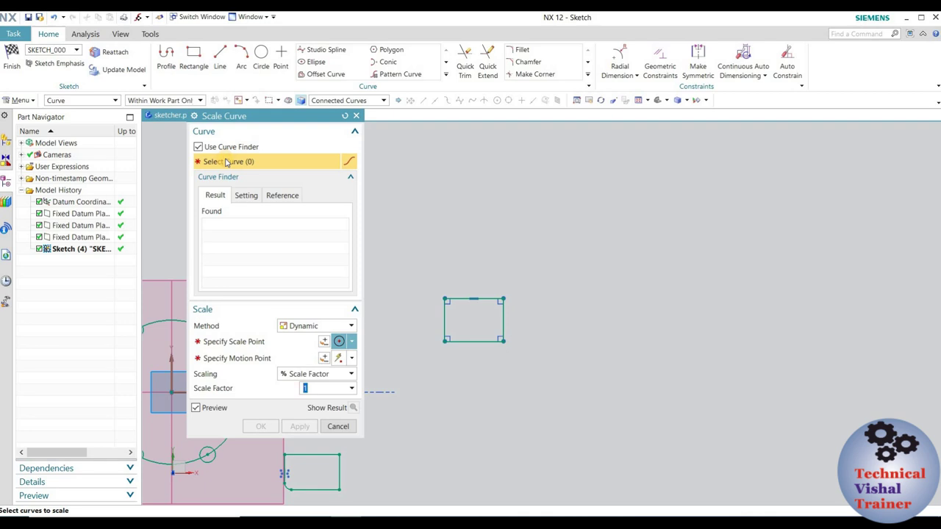
{"action": "left_click_drag", "start_coordinate": [436, 276], "coordinate": [546, 367]}
{"action": "left_click", "coordinate": [445, 340]}
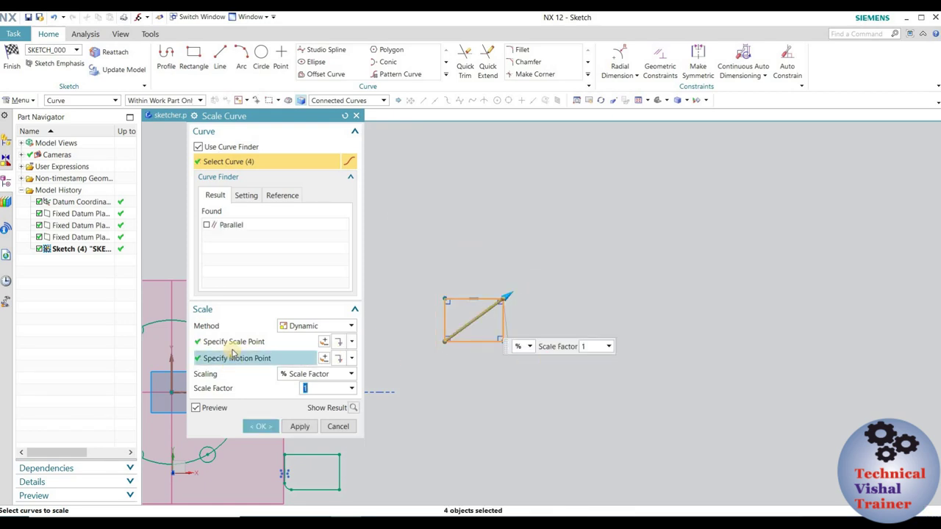
{"action": "mouse_move", "coordinate": [505, 296]}
{"action": "left_mouse_down"}
{"action": "mouse_move", "coordinate": [605, 229]}
{"action": "mouse_move", "coordinate": [475, 334]}
{"action": "mouse_move", "coordinate": [611, 252]}
{"action": "mouse_move", "coordinate": [638, 260]}
{"action": "mouse_move", "coordinate": [587, 263]}
{"action": "left_mouse_up"}
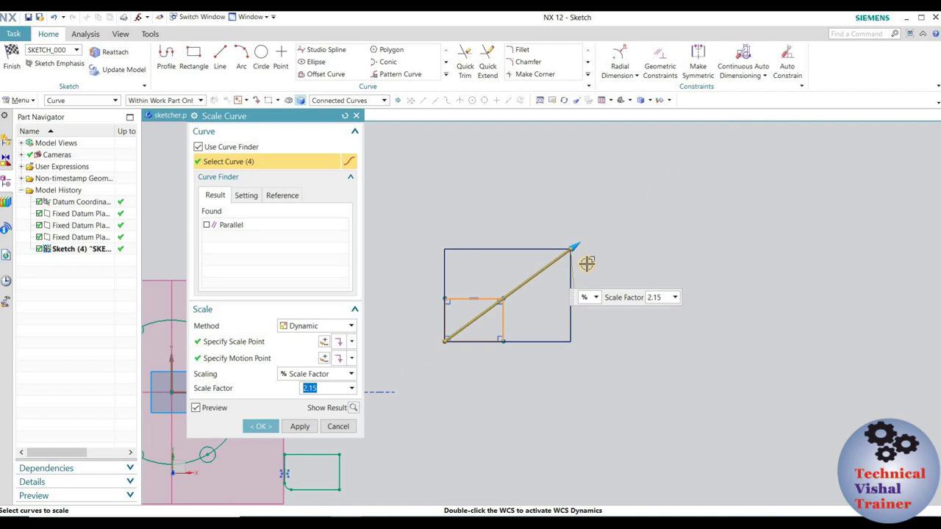
Step: Try scale factors 0.5 and 2, accept the scaling, then undo the enlargement
{"action": "left_click", "coordinate": [573, 248]}
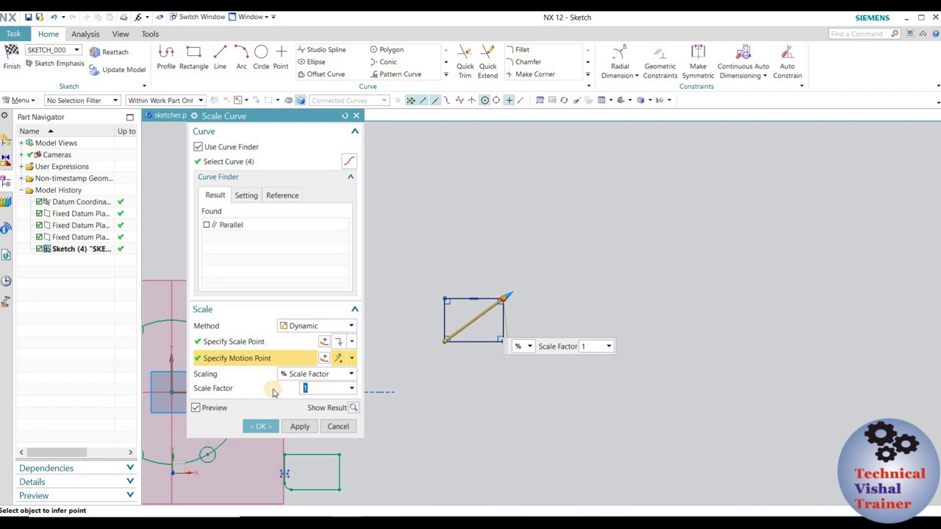
{"action": "type", "text": "0.5"}
{"action": "key", "text": "Return"}
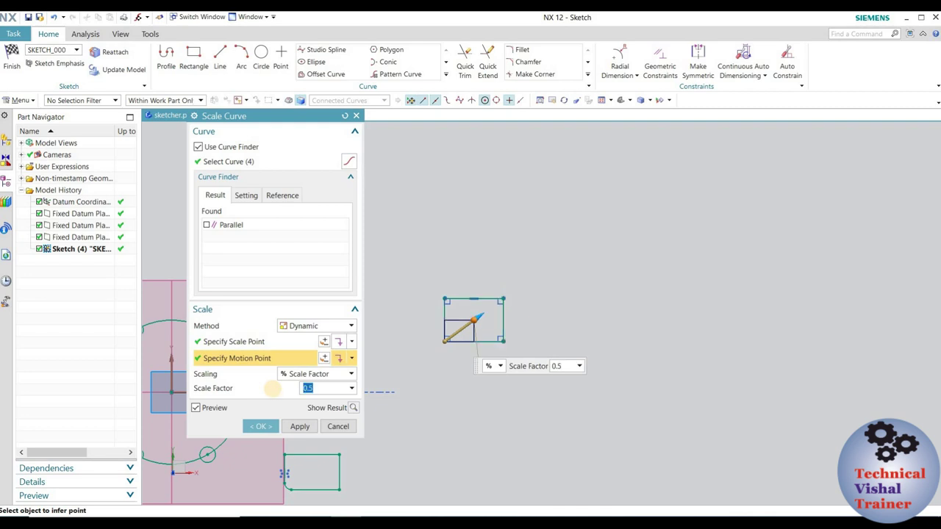
{"action": "type", "text": "2"}
{"action": "key", "text": "Return"}
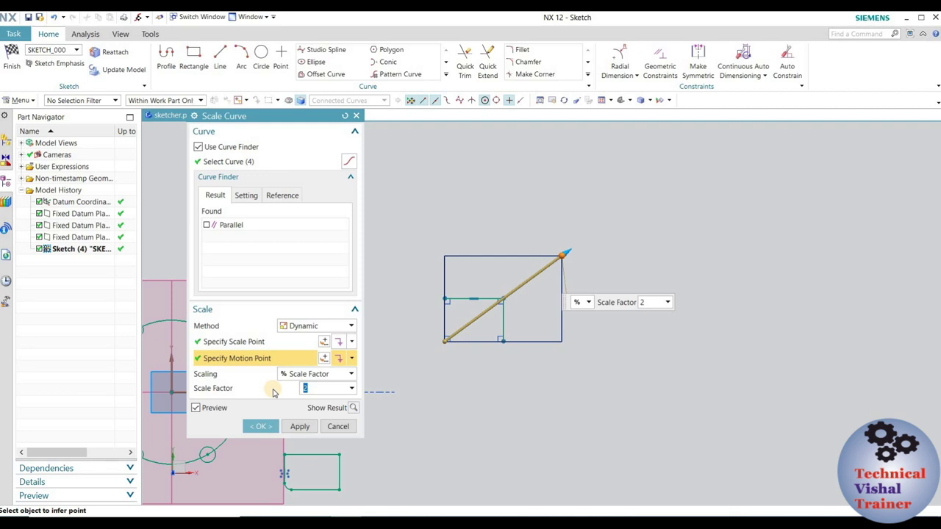
{"action": "type", "text": "0.5"}
{"action": "key", "text": "Return"}
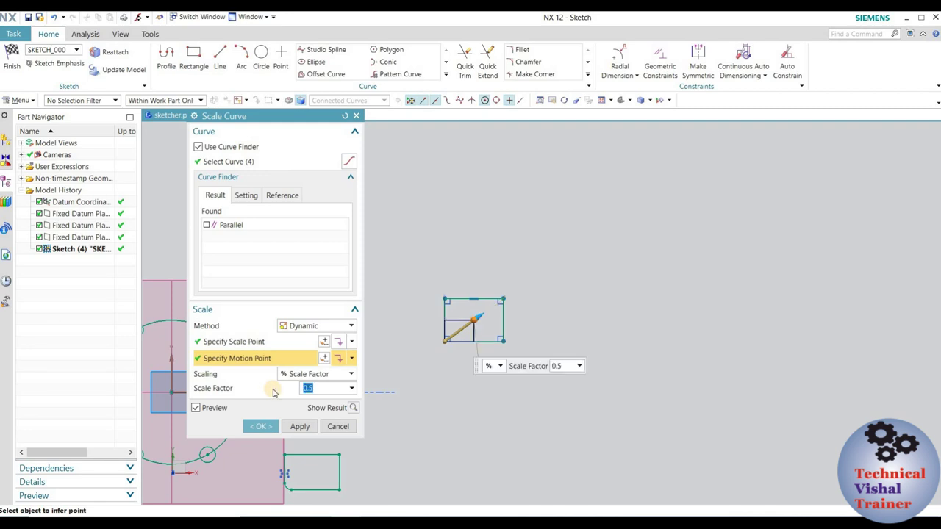
{"action": "type", "text": "2"}
{"action": "key", "text": "Return"}
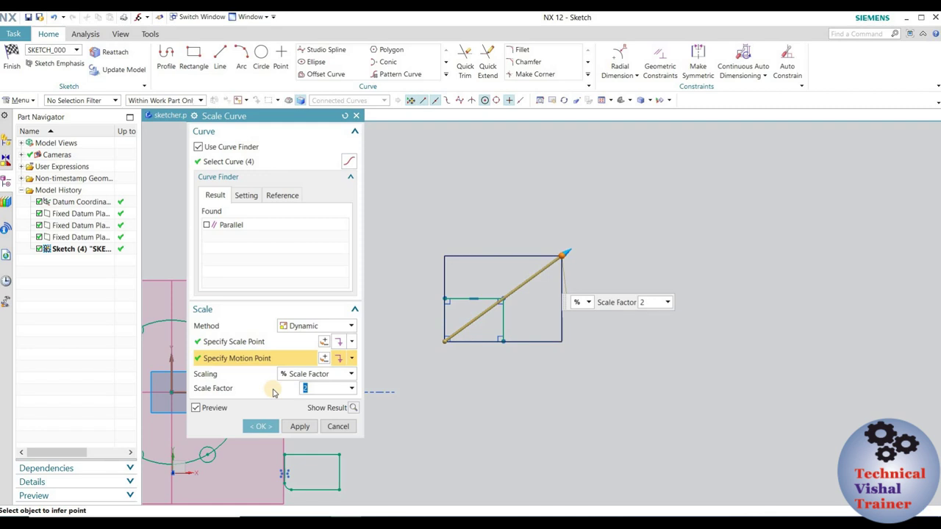
{"action": "left_click", "coordinate": [269, 426]}
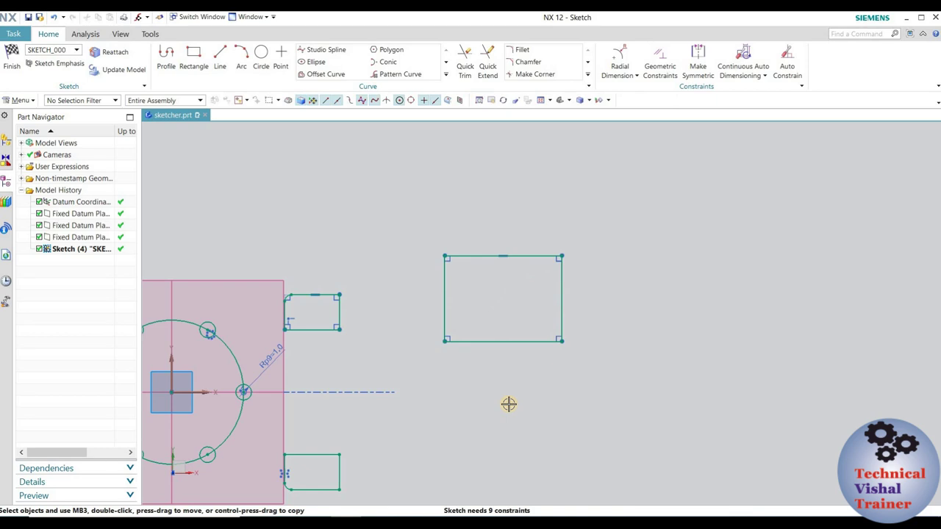
{"action": "key", "text": "ctrl+z"}
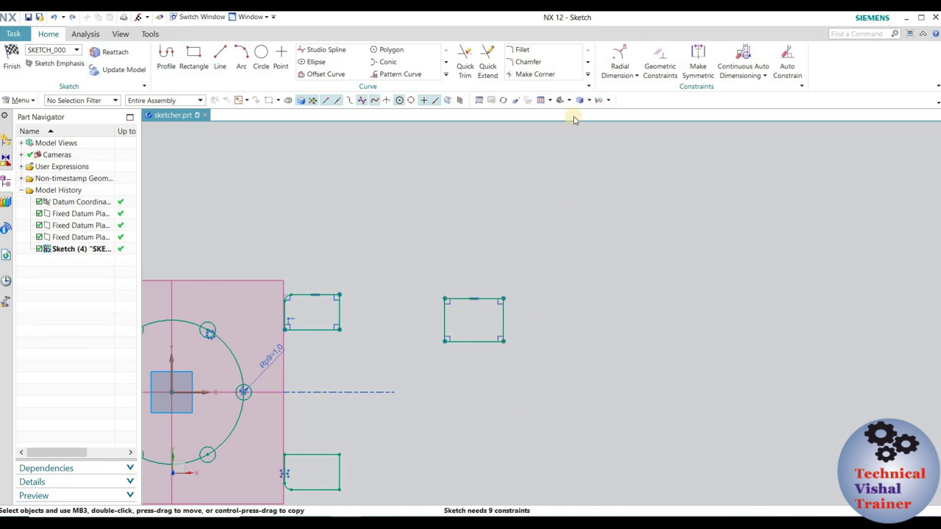
{"action": "left_click", "coordinate": [587, 76]}
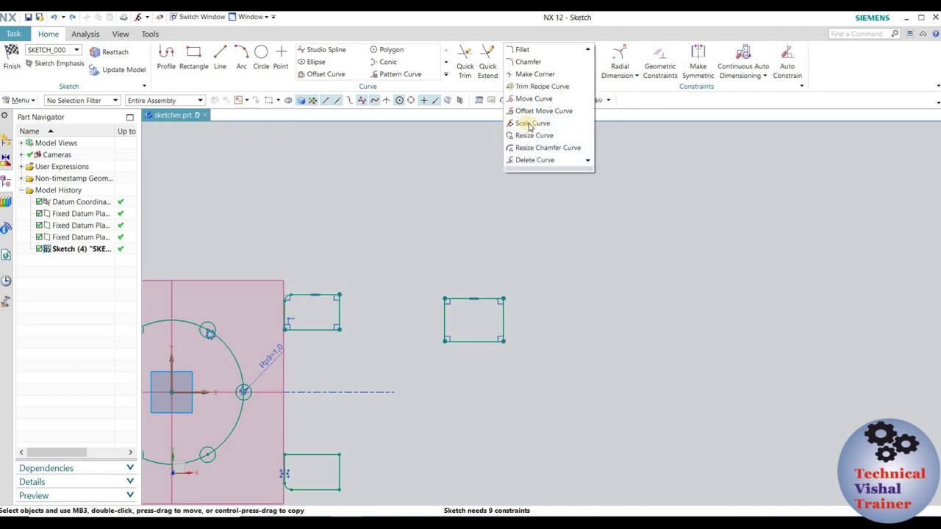
{"action": "left_click", "coordinate": [529, 125]}
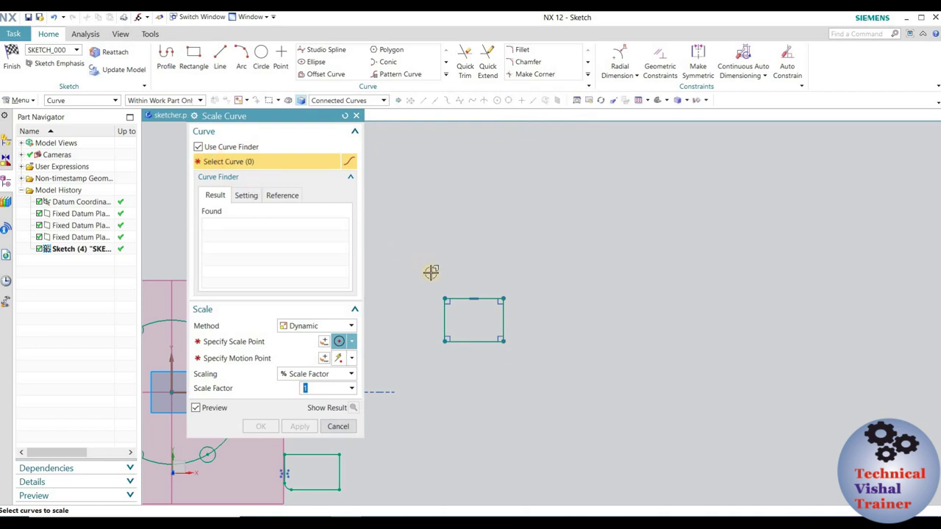
{"action": "left_click", "coordinate": [517, 366]}
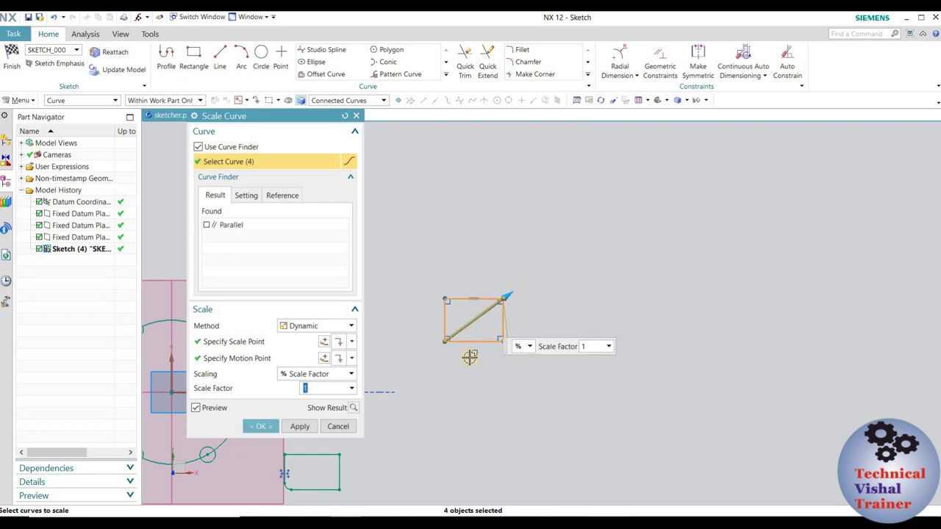
{"action": "left_click", "coordinate": [351, 342]}
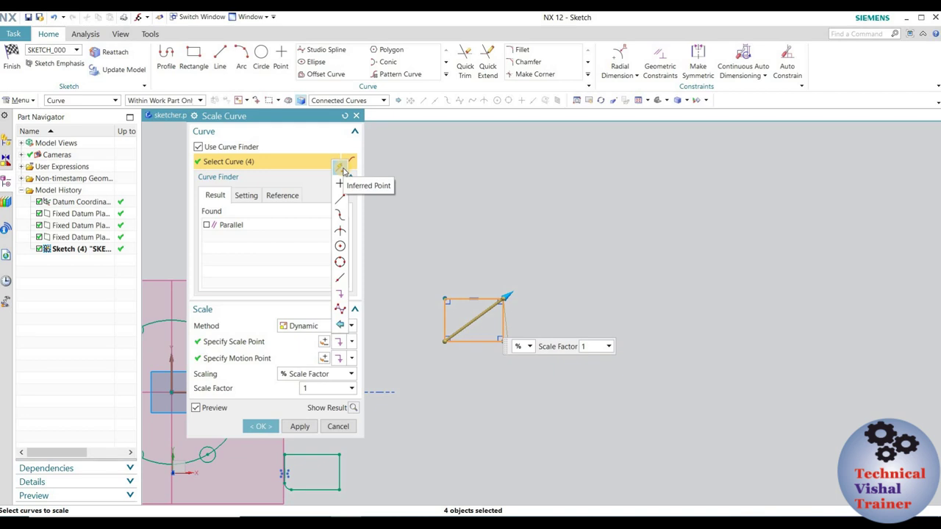
{"action": "left_click", "coordinate": [344, 171]}
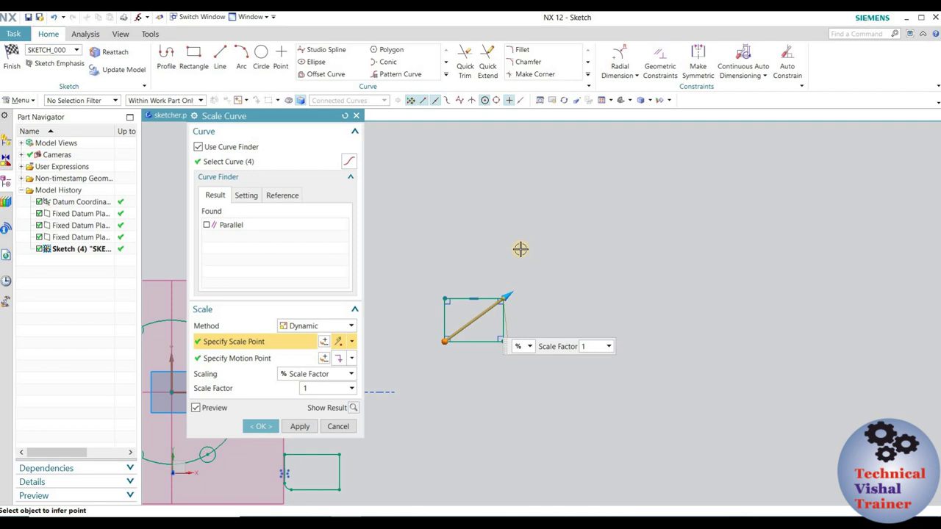
{"action": "scroll", "coordinate": [469, 270], "scroll_direction": "up", "scroll_amount": 3}
{"action": "left_click", "coordinate": [421, 324]}
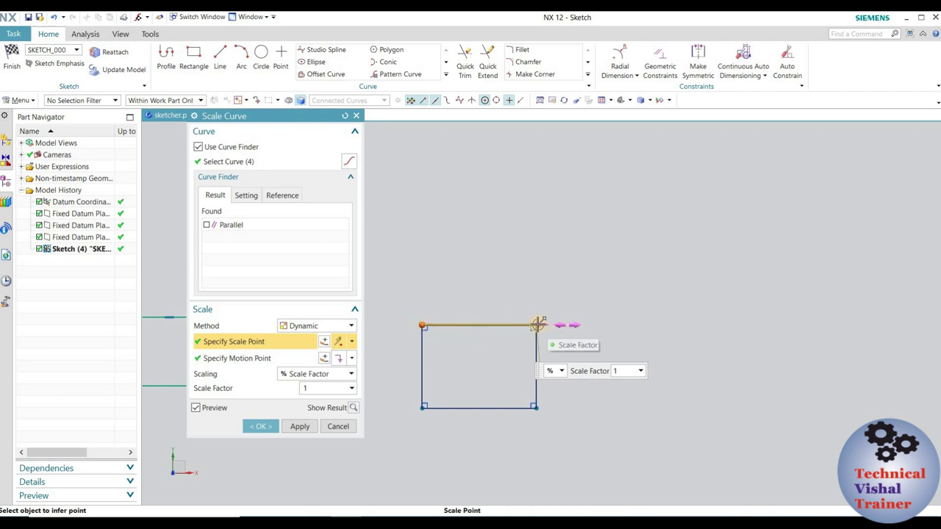
{"action": "left_click", "coordinate": [567, 322]}
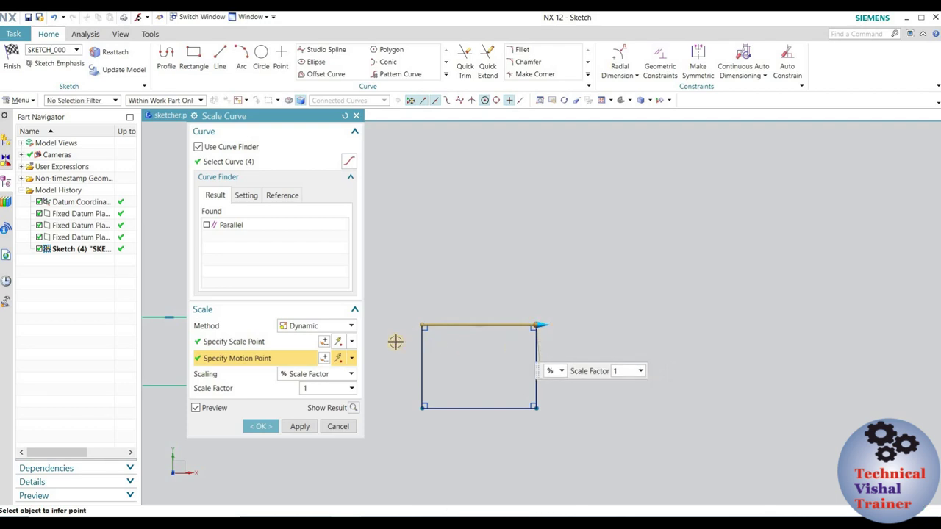
{"action": "left_click", "coordinate": [422, 406]}
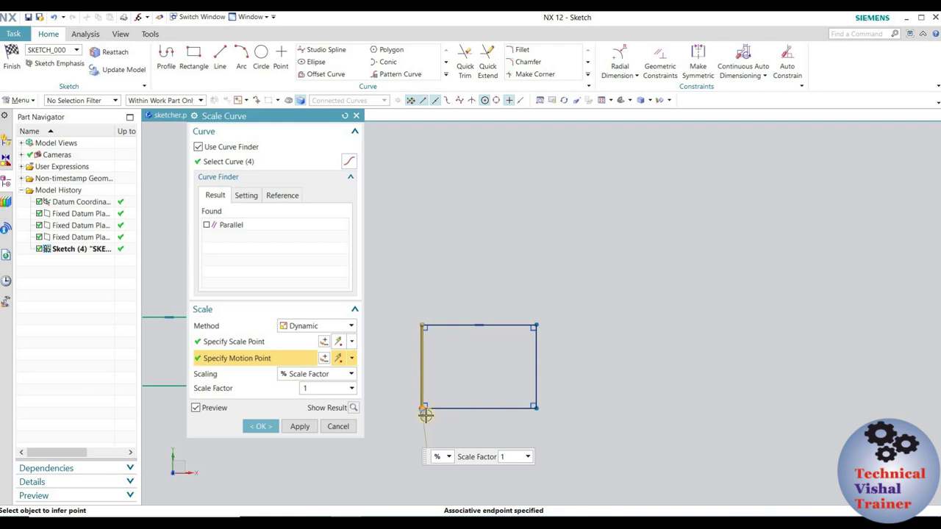
{"action": "mouse_move", "coordinate": [422, 452]}
{"action": "left_mouse_down"}
{"action": "mouse_move", "coordinate": [422, 443]}
{"action": "mouse_move", "coordinate": [434, 475]}
{"action": "mouse_move", "coordinate": [450, 437]}
{"action": "mouse_move", "coordinate": [439, 361]}
{"action": "left_mouse_up"}
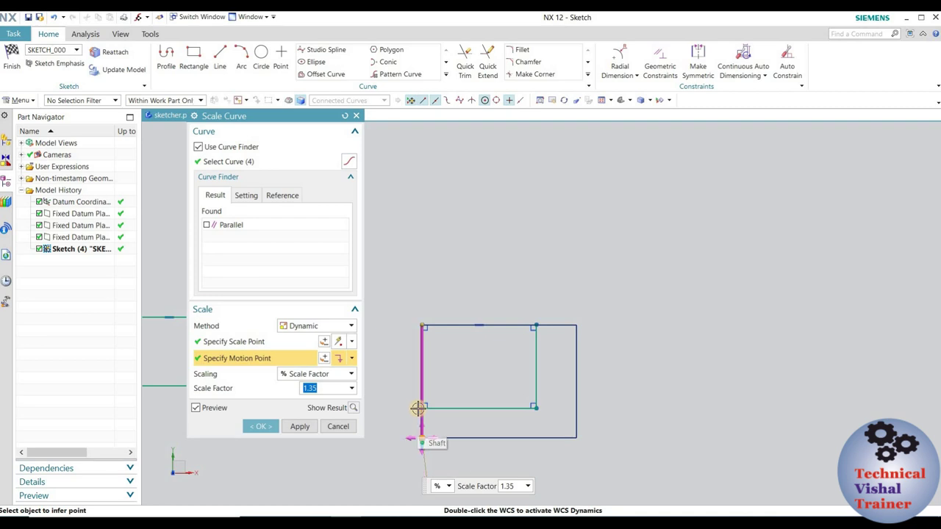
{"action": "mouse_move", "coordinate": [420, 441]}
{"action": "left_mouse_down"}
{"action": "mouse_move", "coordinate": [422, 498]}
{"action": "mouse_move", "coordinate": [438, 443]}
{"action": "mouse_move", "coordinate": [449, 443]}
{"action": "left_mouse_up"}
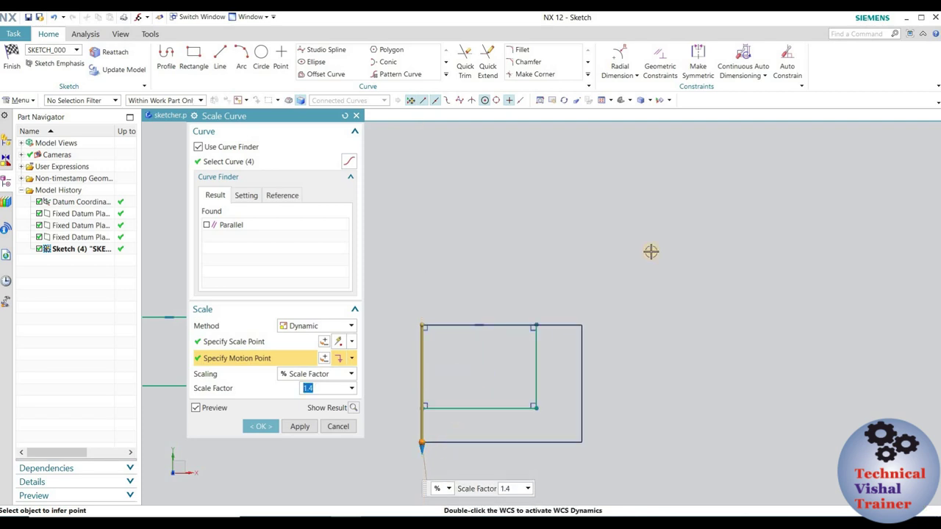
{"action": "left_click", "coordinate": [339, 426]}
{"action": "scroll", "coordinate": [477, 341], "scroll_direction": "down", "scroll_amount": 1}
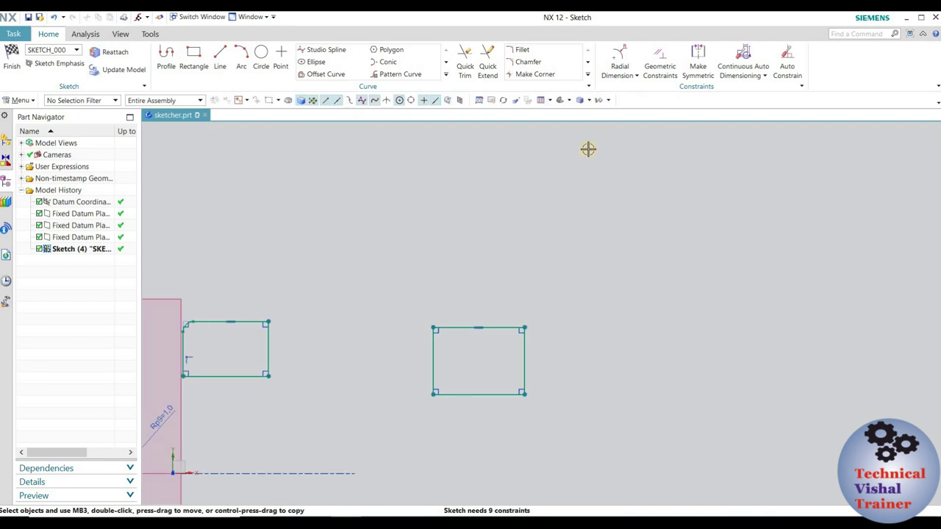
{"action": "left_click", "coordinate": [588, 74]}
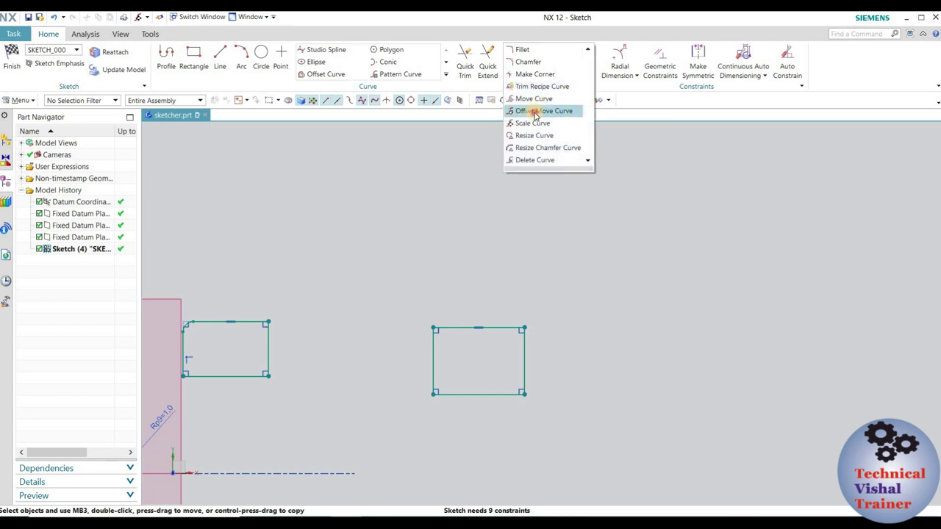
{"action": "left_click", "coordinate": [535, 112]}
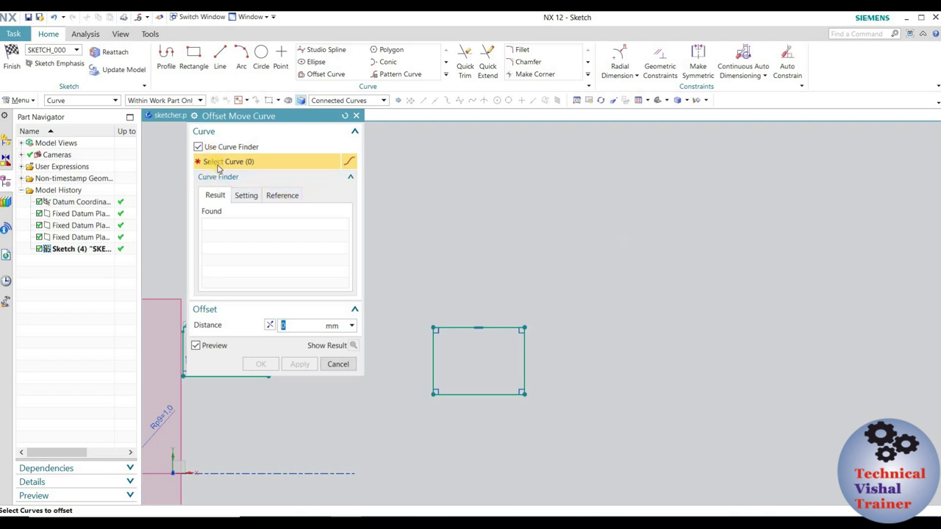
{"action": "left_click_drag", "start_coordinate": [428, 302], "coordinate": [546, 419]}
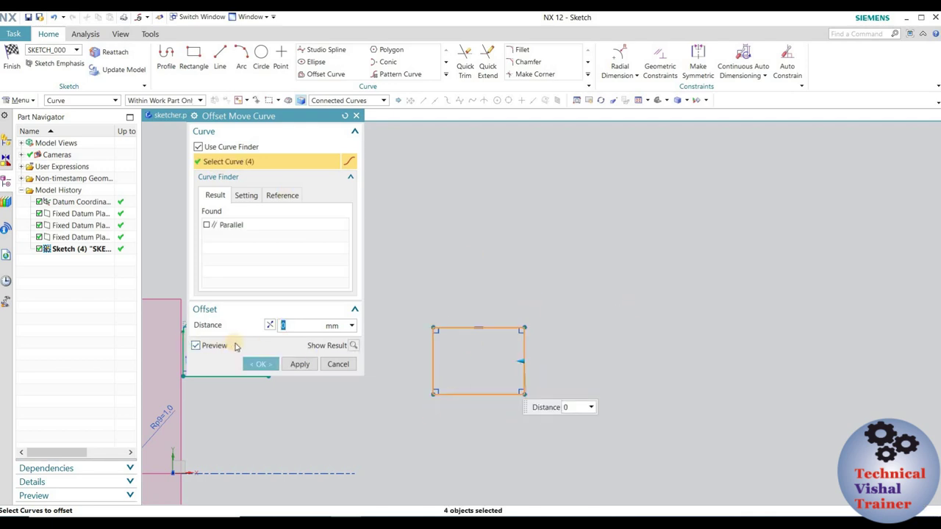
{"action": "type", "text": "10"}
{"action": "key", "text": "Return"}
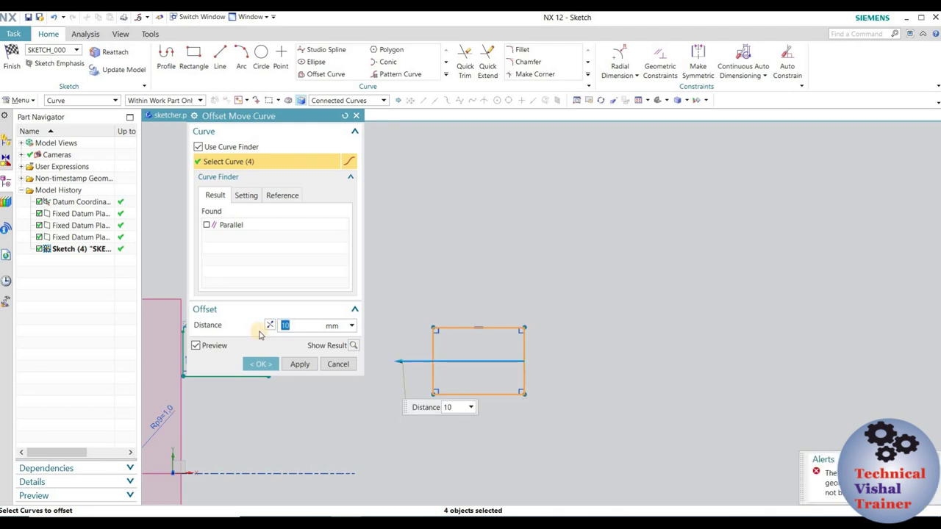
{"action": "type", "text": "2"}
{"action": "key", "text": "Return"}
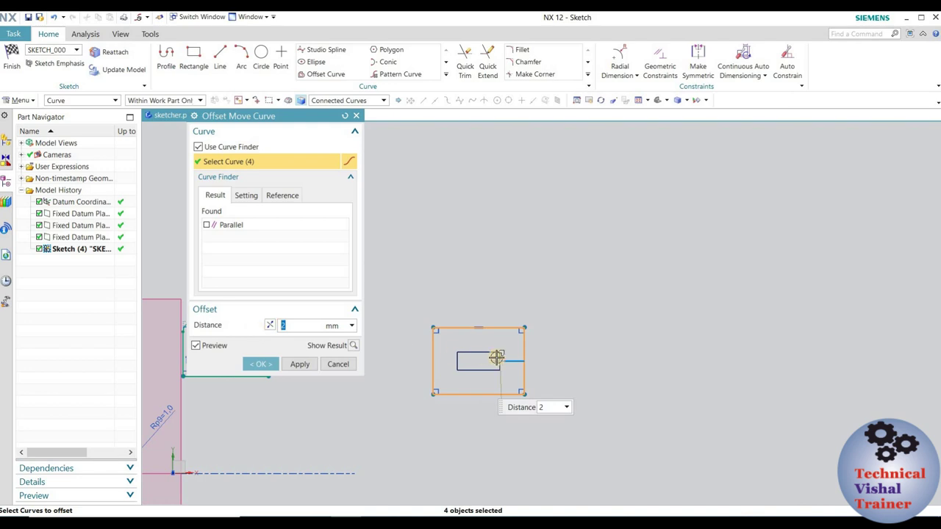
{"action": "type", "text": "3"}
{"action": "mouse_move", "coordinate": [496, 361]}
{"action": "left_mouse_down"}
{"action": "mouse_move", "coordinate": [530, 381]}
{"action": "mouse_move", "coordinate": [517, 384]}
{"action": "left_mouse_up"}
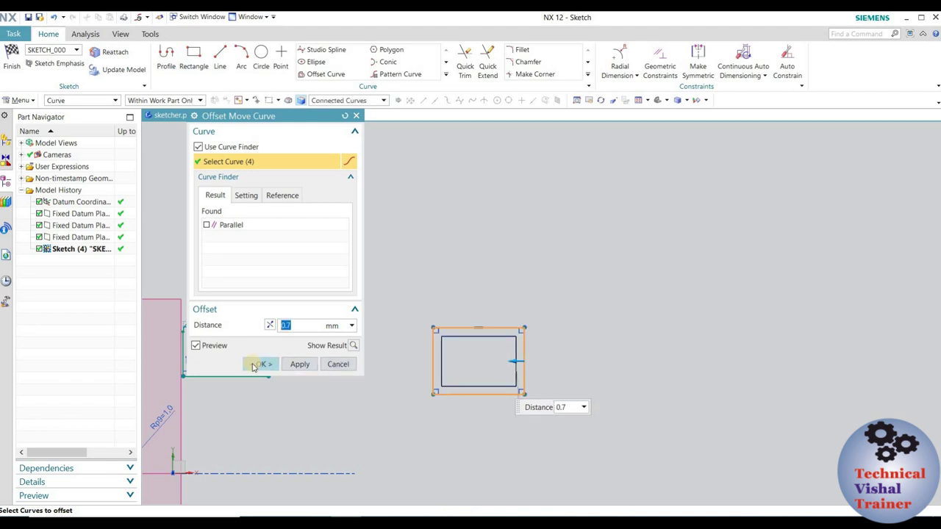
{"action": "left_click", "coordinate": [257, 364]}
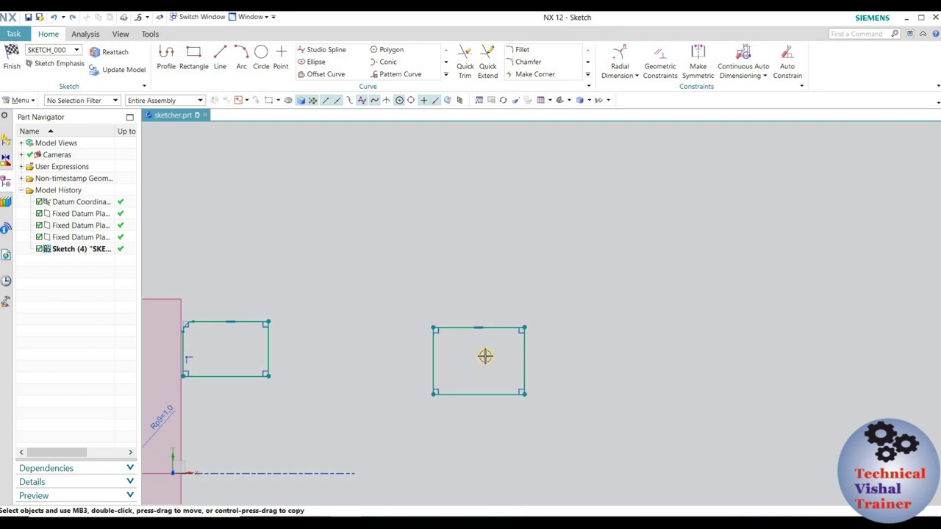
Step: Select the right rectangle's four curves in Offset Move Curve and drag a trial offset
{"action": "left_click", "coordinate": [588, 74]}
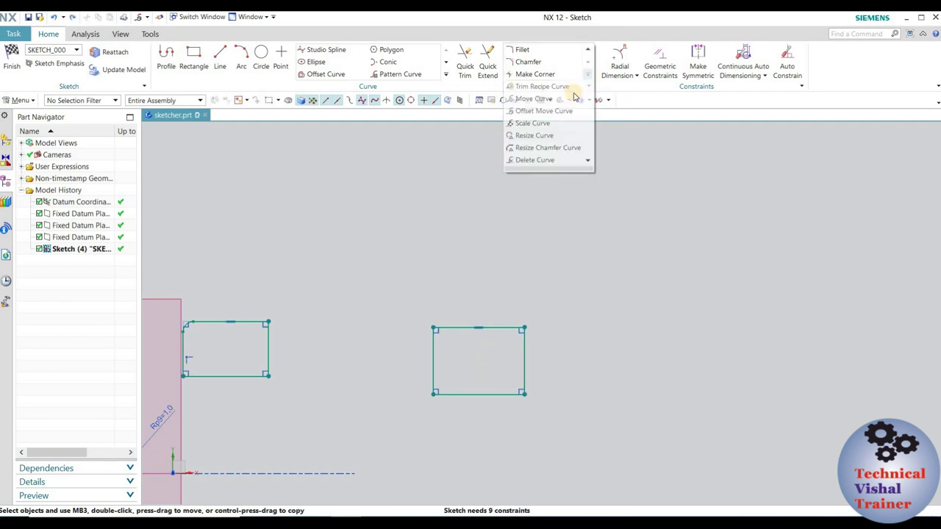
{"action": "left_click", "coordinate": [537, 111]}
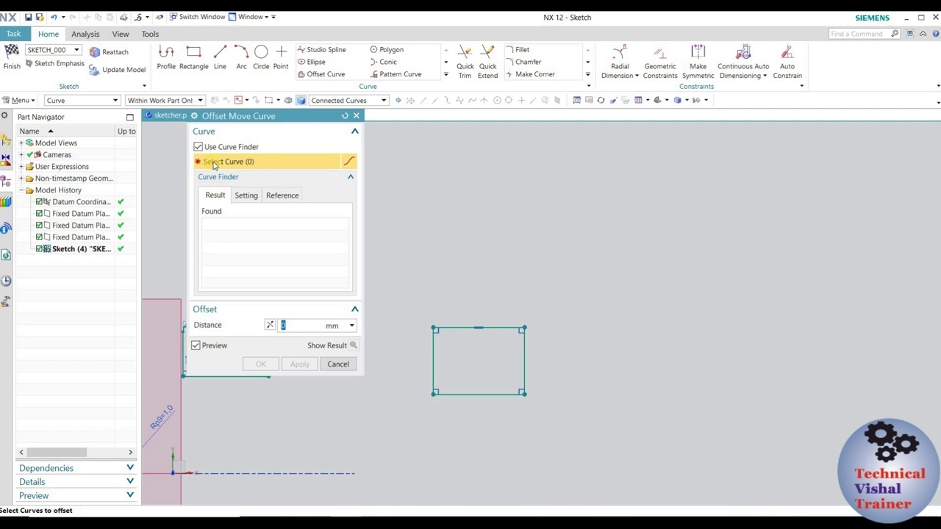
{"action": "left_click_drag", "start_coordinate": [415, 306], "coordinate": [557, 414]}
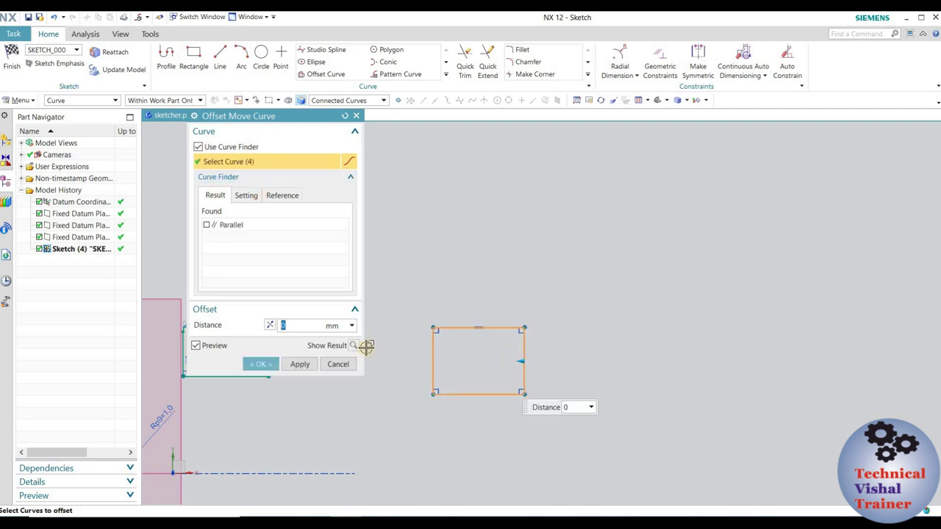
{"action": "mouse_move", "coordinate": [504, 363]}
{"action": "left_mouse_down"}
{"action": "mouse_move", "coordinate": [489, 365]}
{"action": "mouse_move", "coordinate": [489, 388]}
{"action": "mouse_move", "coordinate": [556, 380]}
{"action": "mouse_move", "coordinate": [495, 393]}
{"action": "mouse_move", "coordinate": [564, 366]}
{"action": "mouse_move", "coordinate": [532, 380]}
{"action": "left_mouse_up"}
Step: Toggle the offset direction repeatedly, ending with it pointing outward
{"action": "double_click", "coordinate": [275, 325]}
{"action": "type", "text": ".8"}
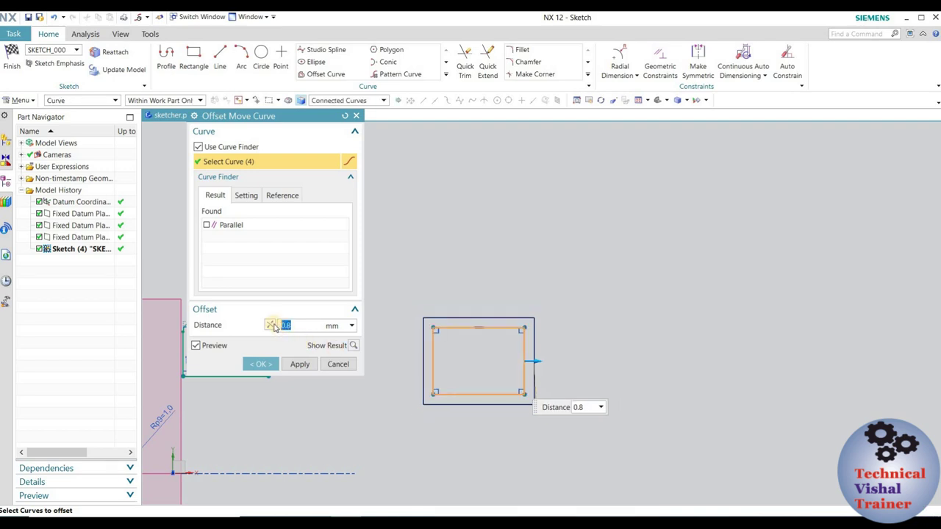
{"action": "left_click", "coordinate": [269, 326]}
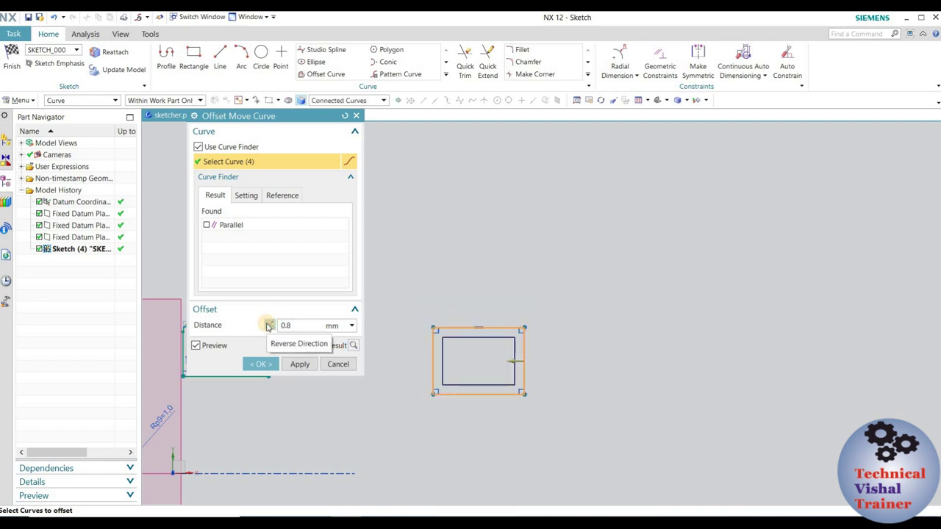
{"action": "left_click", "coordinate": [269, 326]}
{"action": "left_click", "coordinate": [269, 326]}
{"action": "left_click", "coordinate": [270, 325]}
{"action": "left_click", "coordinate": [269, 326]}
{"action": "left_click", "coordinate": [269, 326]}
{"action": "left_click", "coordinate": [269, 326]}
{"action": "left_click", "coordinate": [269, 326]}
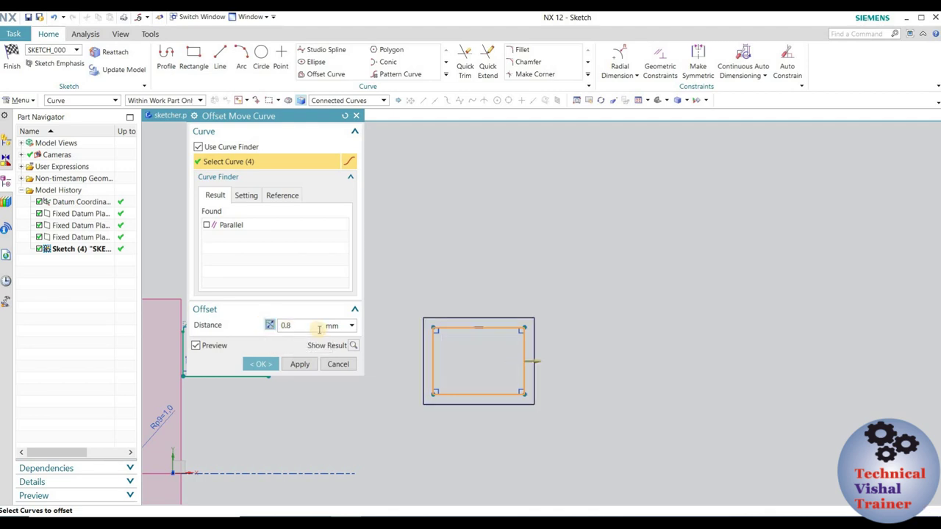
Step: Drag the outward offset to 2.8 mm and confirm it
{"action": "mouse_move", "coordinate": [537, 361]}
{"action": "left_mouse_down"}
{"action": "mouse_move", "coordinate": [560, 372]}
{"action": "mouse_move", "coordinate": [532, 374]}
{"action": "left_mouse_up"}
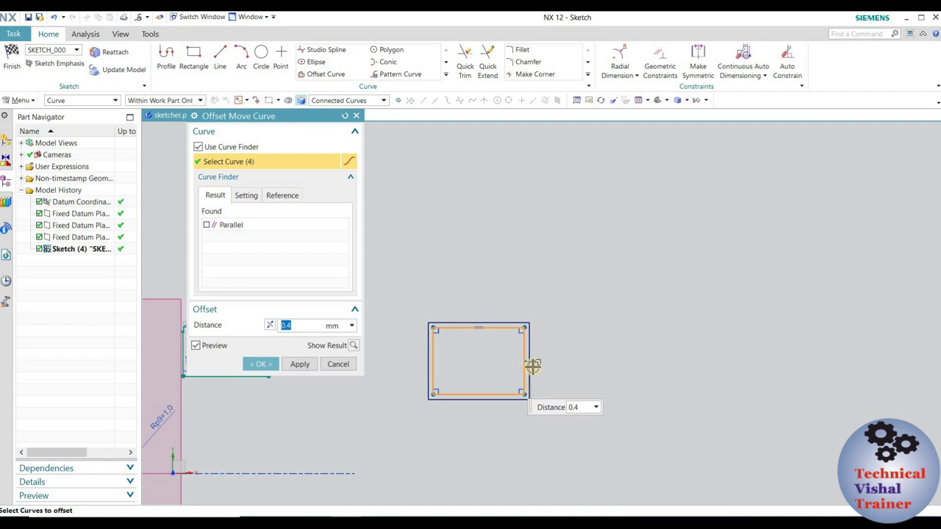
{"action": "mouse_move", "coordinate": [532, 360]}
{"action": "left_mouse_down"}
{"action": "mouse_move", "coordinate": [601, 357]}
{"action": "mouse_move", "coordinate": [508, 370]}
{"action": "mouse_move", "coordinate": [563, 370]}
{"action": "left_mouse_up"}
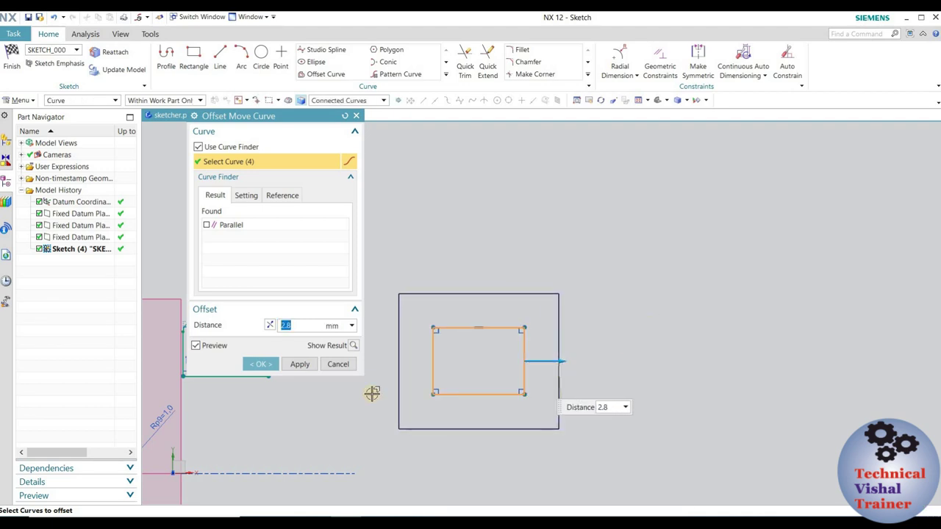
{"action": "left_click", "coordinate": [261, 364]}
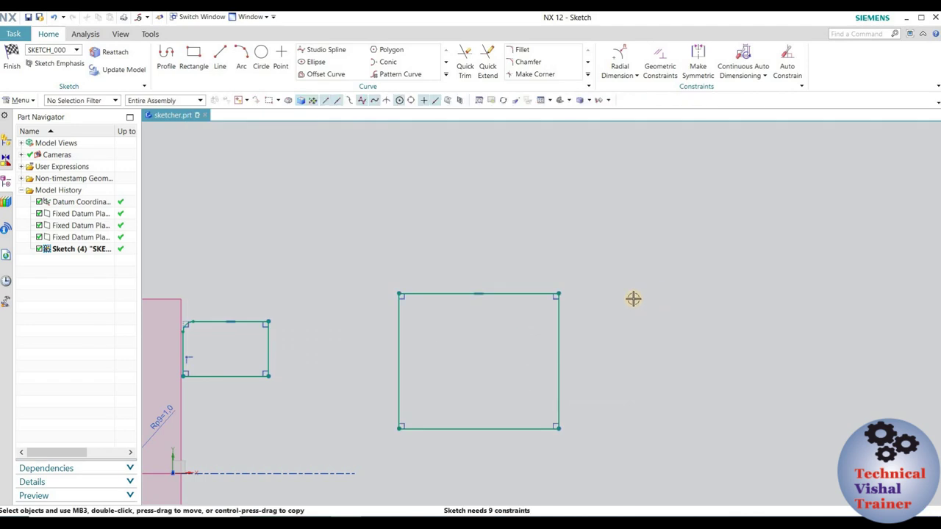
Step: Draw a small circle above the square
{"action": "scroll", "coordinate": [635, 299], "scroll_direction": "up", "scroll_amount": 2}
{"action": "left_click", "coordinate": [257, 63]}
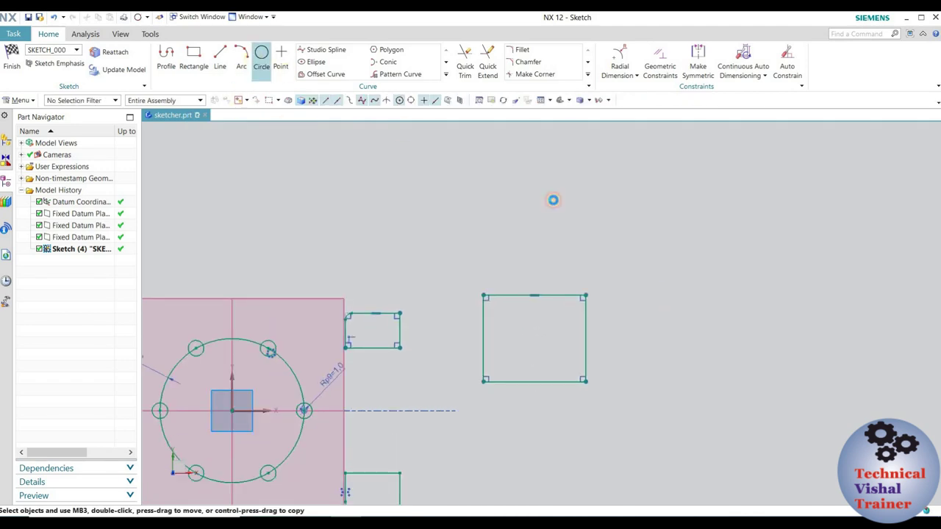
{"action": "left_click", "coordinate": [616, 259]}
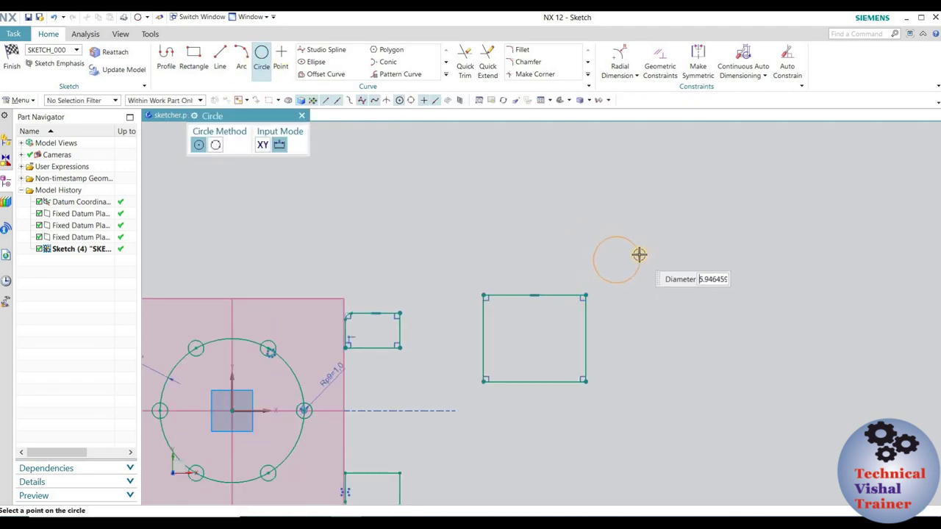
{"action": "left_click", "coordinate": [635, 253]}
{"action": "scroll", "coordinate": [676, 228], "scroll_direction": "down", "scroll_amount": 2}
{"action": "scroll", "coordinate": [473, 273], "scroll_direction": "up", "scroll_amount": 1}
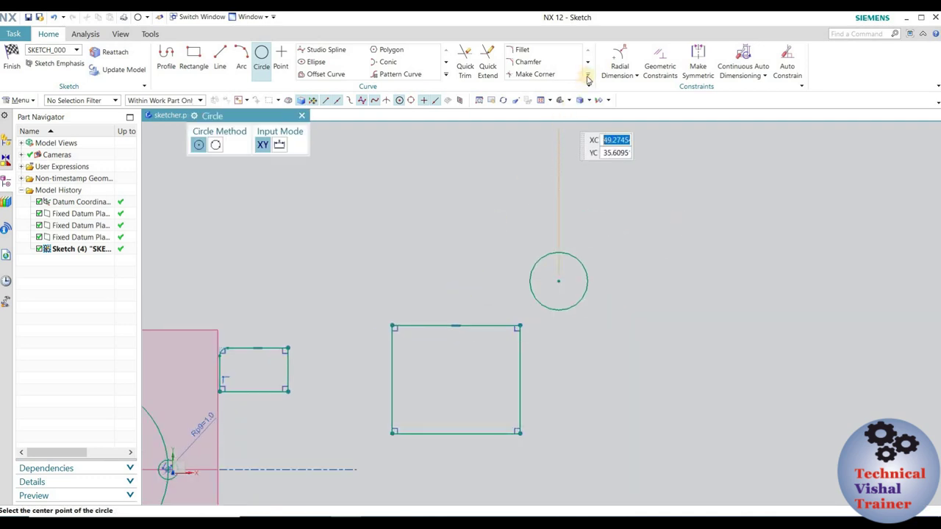
Step: Try offsetting the circle at 3.5 and 1.5 mm, then exit without adding a copy
{"action": "left_click", "coordinate": [587, 74]}
{"action": "left_click", "coordinate": [544, 111]}
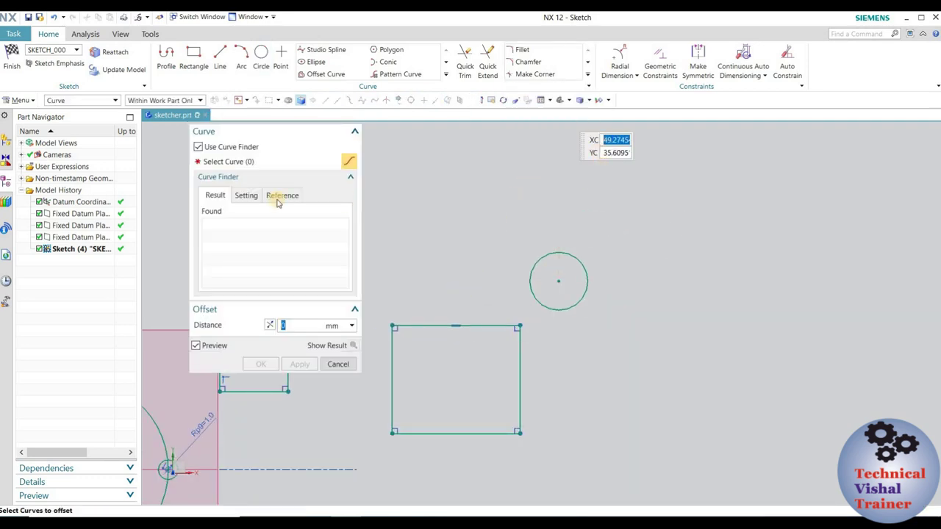
{"action": "left_click", "coordinate": [561, 253]}
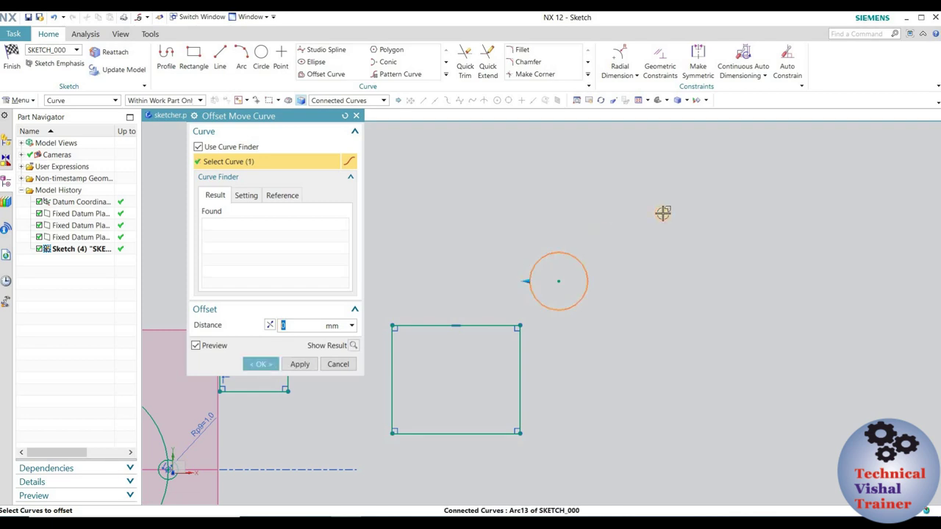
{"action": "type", "text": "1"}
{"action": "left_click_drag", "start_coordinate": [504, 281], "coordinate": [494, 282]}
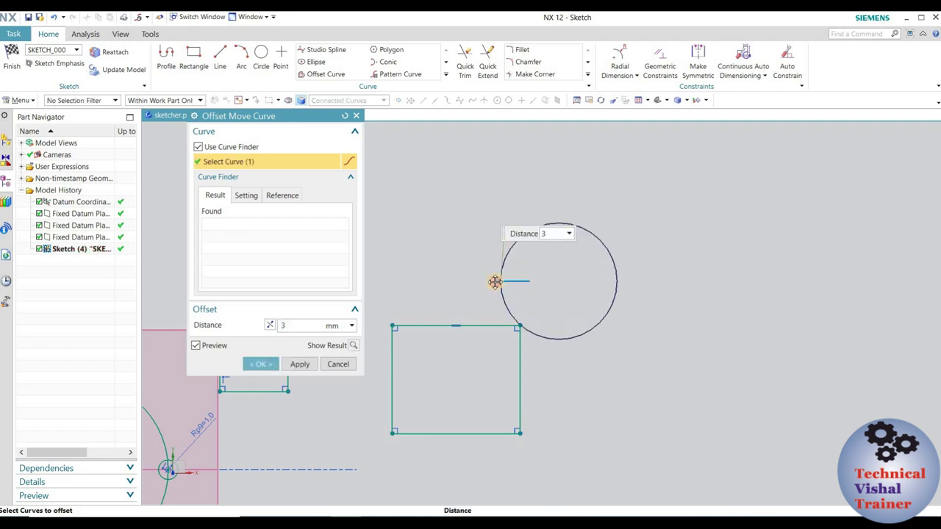
{"action": "mouse_move", "coordinate": [511, 281]}
{"action": "left_mouse_down"}
{"action": "mouse_move", "coordinate": [543, 286]}
{"action": "mouse_move", "coordinate": [500, 286]}
{"action": "left_mouse_up"}
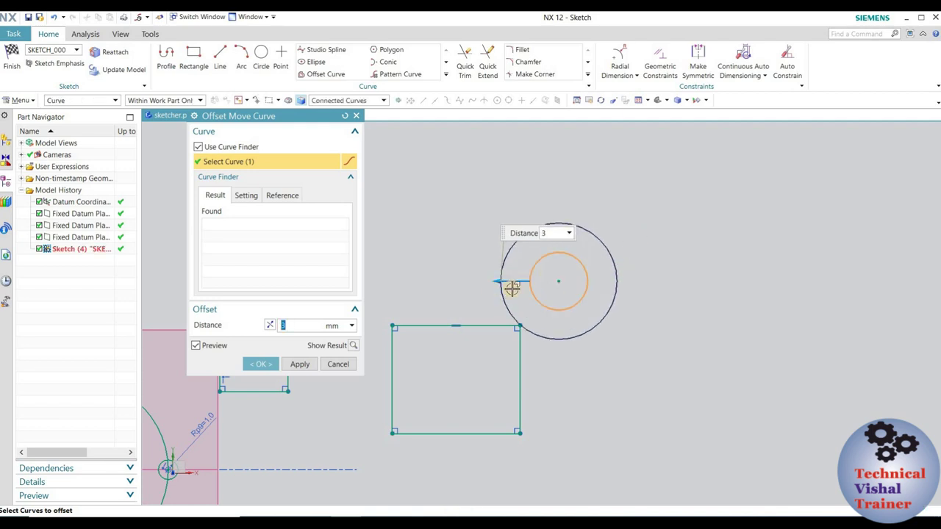
{"action": "mouse_move", "coordinate": [498, 282]}
{"action": "left_mouse_down"}
{"action": "mouse_move", "coordinate": [549, 282]}
{"action": "mouse_move", "coordinate": [519, 259]}
{"action": "left_mouse_up"}
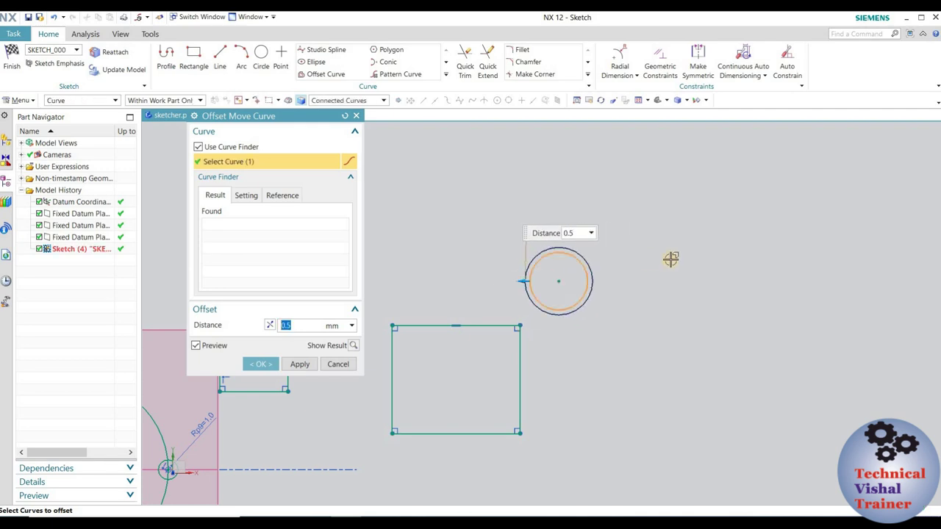
{"action": "left_click", "coordinate": [261, 364]}
{"action": "scroll", "coordinate": [531, 297], "scroll_direction": "up", "scroll_amount": 3}
{"action": "scroll", "coordinate": [532, 296], "scroll_direction": "down", "scroll_amount": 2}
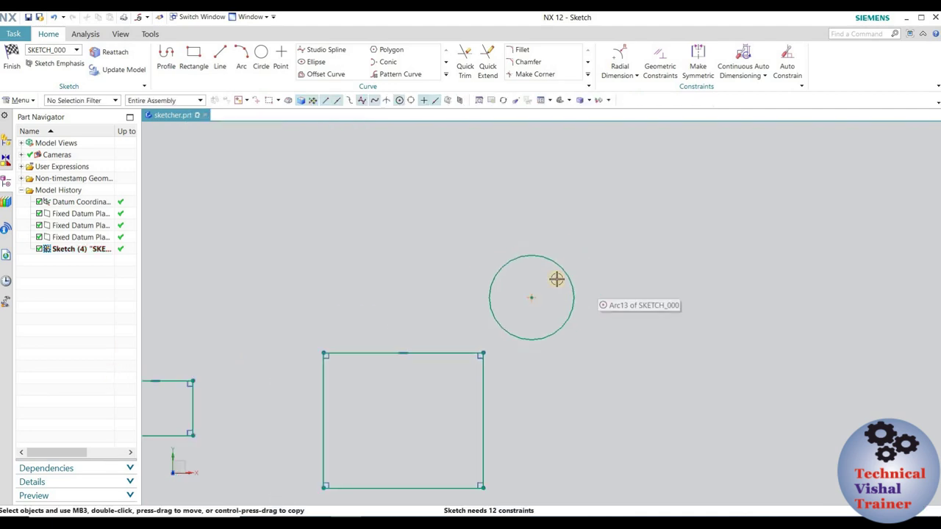
Step: Resize the circle From Center, trying 2.9 and 8.7, and settle on 6.8 mm diameter
{"action": "left_click", "coordinate": [587, 73]}
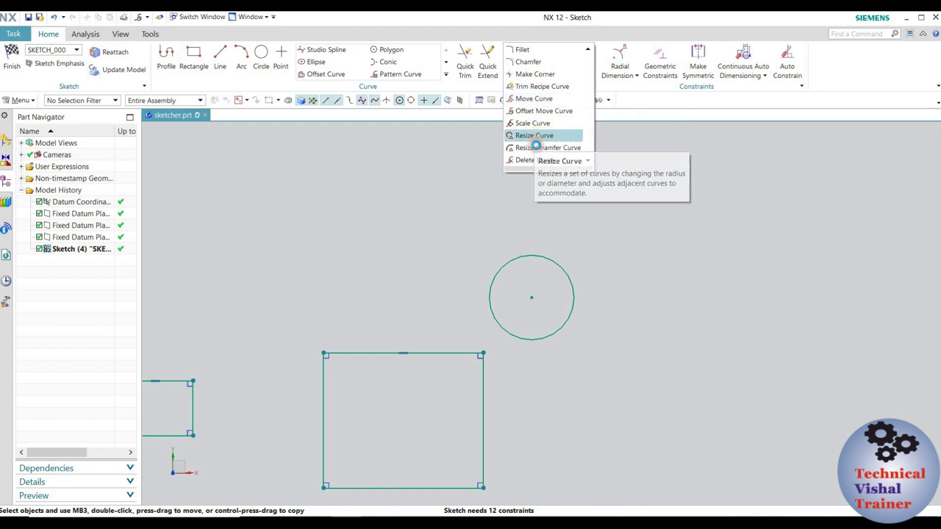
{"action": "left_click", "coordinate": [537, 136]}
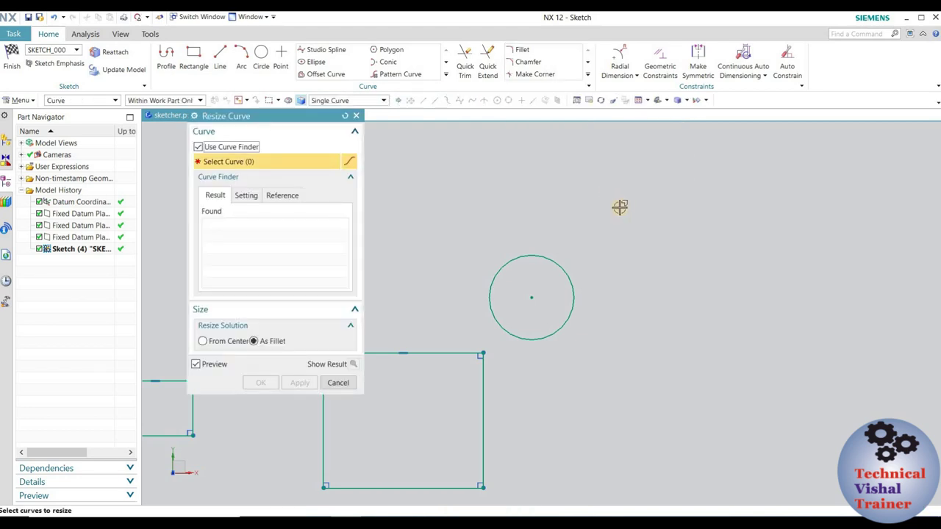
{"action": "left_click", "coordinate": [203, 341]}
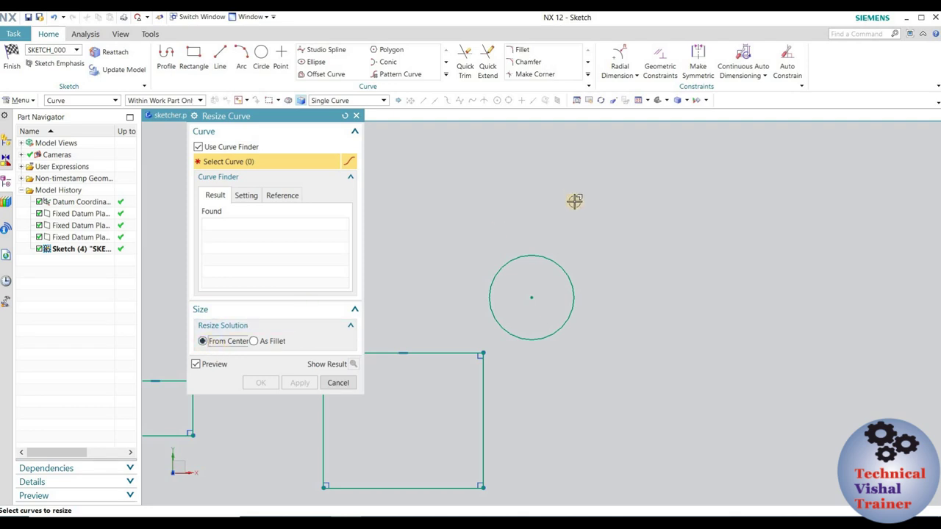
{"action": "left_click", "coordinate": [551, 256]}
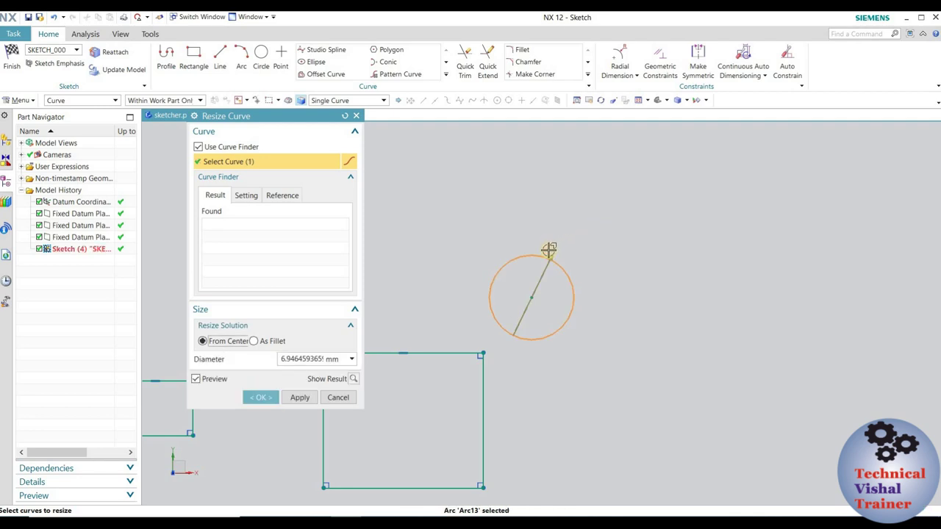
{"action": "mouse_move", "coordinate": [551, 256]}
{"action": "left_mouse_down"}
{"action": "mouse_move", "coordinate": [535, 296]}
{"action": "mouse_move", "coordinate": [622, 168]}
{"action": "mouse_move", "coordinate": [562, 296]}
{"action": "left_mouse_up"}
{"action": "key", "text": "BackSpace"}
{"action": "type", "text": "2.9"}
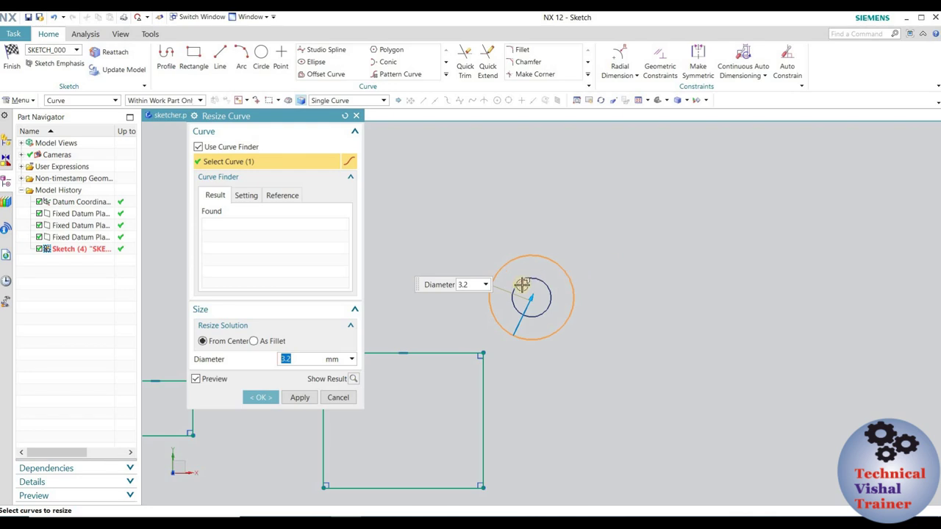
{"action": "left_click_drag", "start_coordinate": [532, 295], "coordinate": [560, 237]}
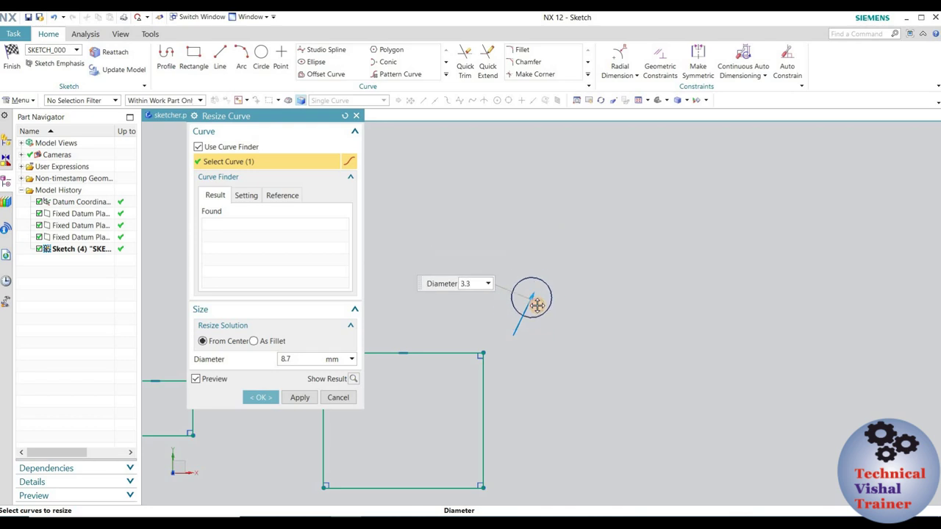
{"action": "left_click_drag", "start_coordinate": [552, 273], "coordinate": [550, 259]}
{"action": "left_click", "coordinate": [250, 401]}
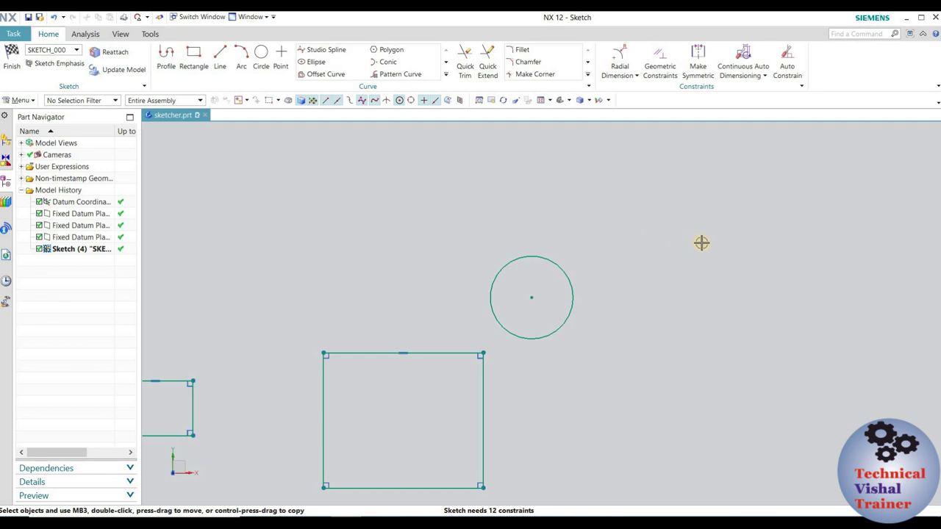
Step: Resize the circle again, changing its diameter from 6.8 to 8.1 mm
{"action": "left_click", "coordinate": [587, 74]}
{"action": "left_click", "coordinate": [531, 135]}
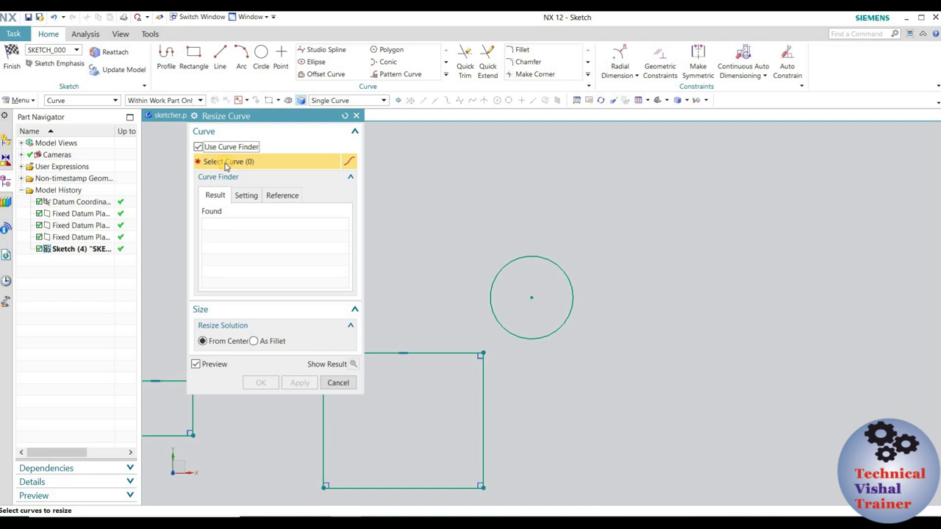
{"action": "left_click", "coordinate": [551, 259]}
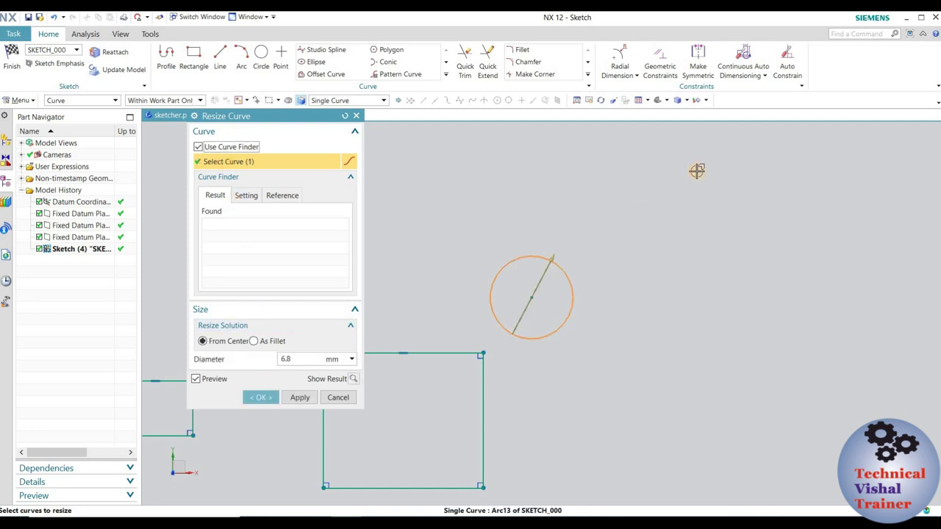
{"action": "mouse_move", "coordinate": [552, 263]}
{"action": "left_mouse_down"}
{"action": "mouse_move", "coordinate": [531, 310]}
{"action": "mouse_move", "coordinate": [628, 197]}
{"action": "mouse_move", "coordinate": [574, 287]}
{"action": "mouse_move", "coordinate": [544, 299]}
{"action": "mouse_move", "coordinate": [573, 252]}
{"action": "mouse_move", "coordinate": [517, 330]}
{"action": "mouse_move", "coordinate": [588, 216]}
{"action": "mouse_move", "coordinate": [559, 243]}
{"action": "left_mouse_up"}
{"action": "left_click", "coordinate": [329, 366]}
{"action": "left_click", "coordinate": [261, 397]}
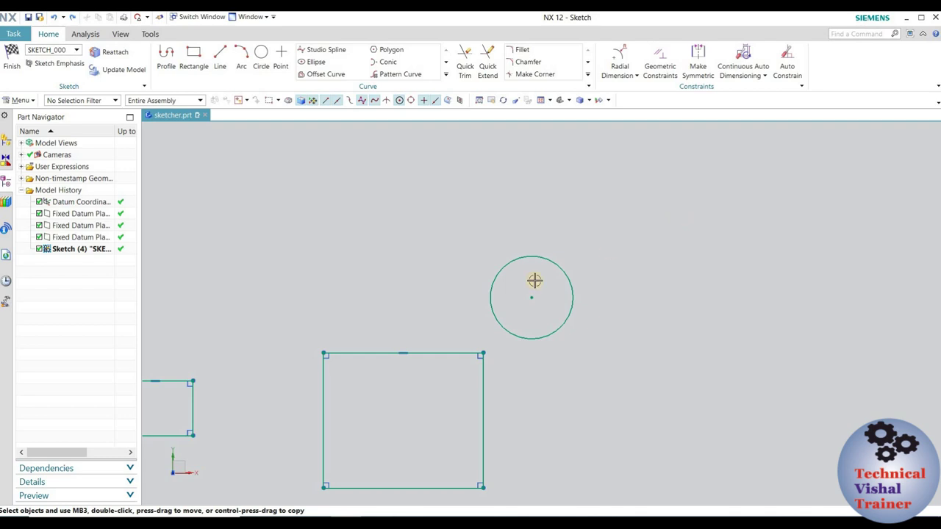
Step: Fillet the square's top-right corner by picking its top and right edges
{"action": "scroll", "coordinate": [474, 379], "scroll_direction": "up", "scroll_amount": 1}
{"action": "scroll", "coordinate": [485, 353], "scroll_direction": "up", "scroll_amount": 2}
{"action": "scroll", "coordinate": [557, 329], "scroll_direction": "down", "scroll_amount": 2}
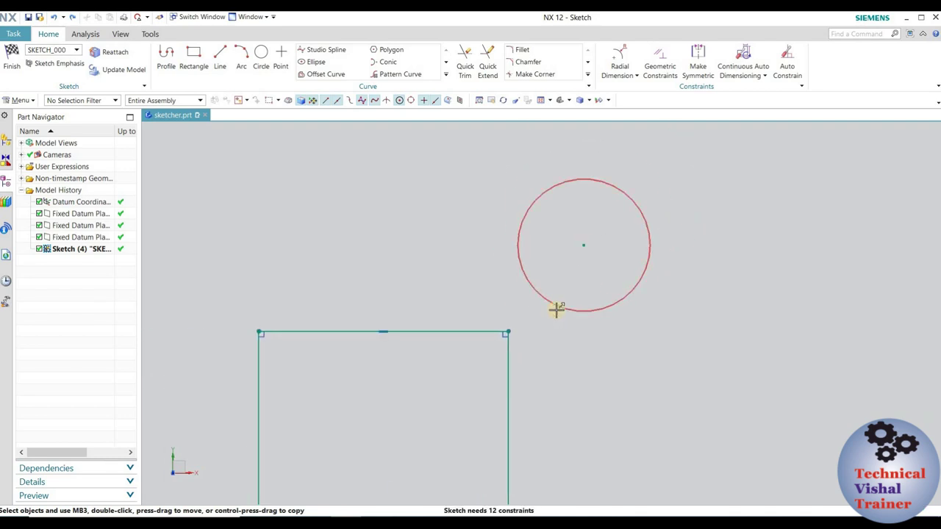
{"action": "scroll", "coordinate": [556, 311], "scroll_direction": "down", "scroll_amount": 1}
{"action": "left_click", "coordinate": [519, 50]}
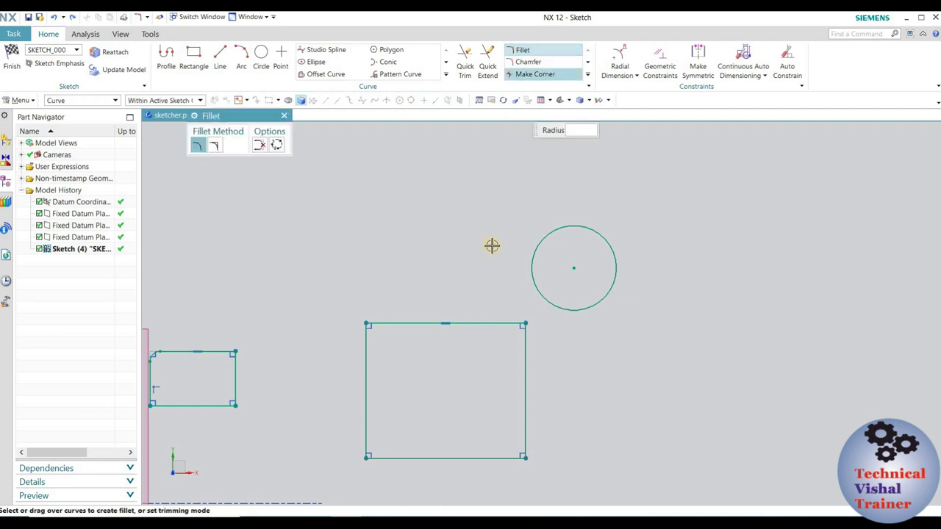
{"action": "left_click", "coordinate": [525, 343]}
{"action": "left_click", "coordinate": [476, 371]}
Step: Resize the corner arc, trying diameters, then As Fillet with radius 1 and 4
{"action": "left_click", "coordinate": [587, 75]}
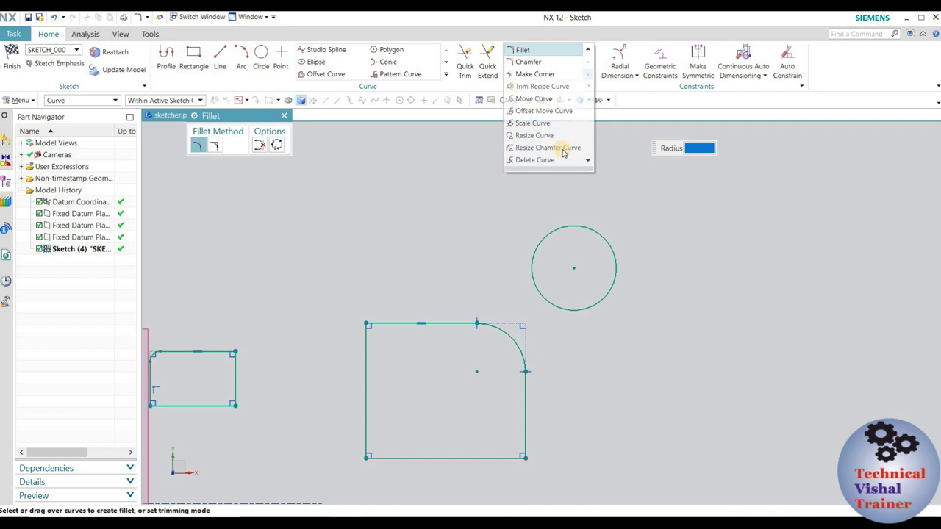
{"action": "left_click", "coordinate": [540, 134]}
{"action": "scroll", "coordinate": [495, 287], "scroll_direction": "down", "scroll_amount": 2}
{"action": "left_click_drag", "start_coordinate": [395, 297], "coordinate": [534, 424]}
{"action": "mouse_move", "coordinate": [520, 341]}
{"action": "left_mouse_down"}
{"action": "mouse_move", "coordinate": [517, 354]}
{"action": "mouse_move", "coordinate": [547, 342]}
{"action": "left_mouse_up"}
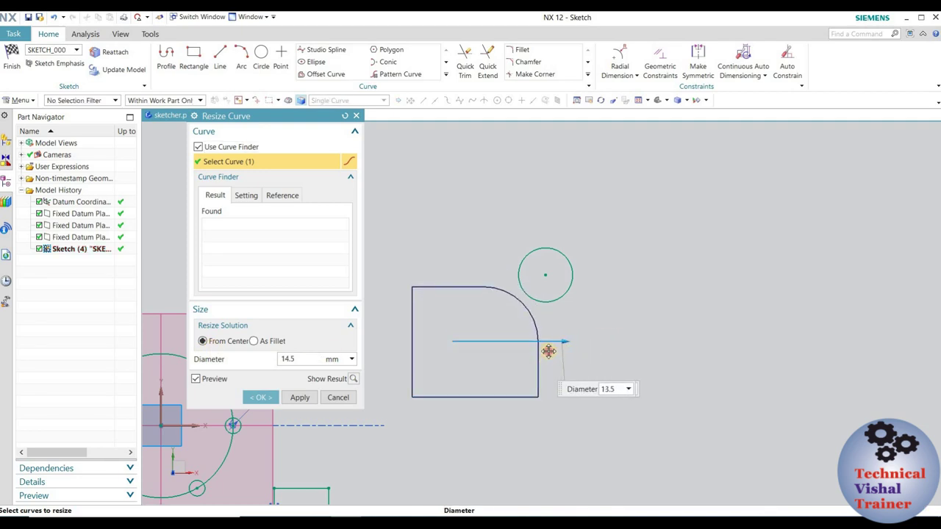
{"action": "left_click", "coordinate": [254, 341]}
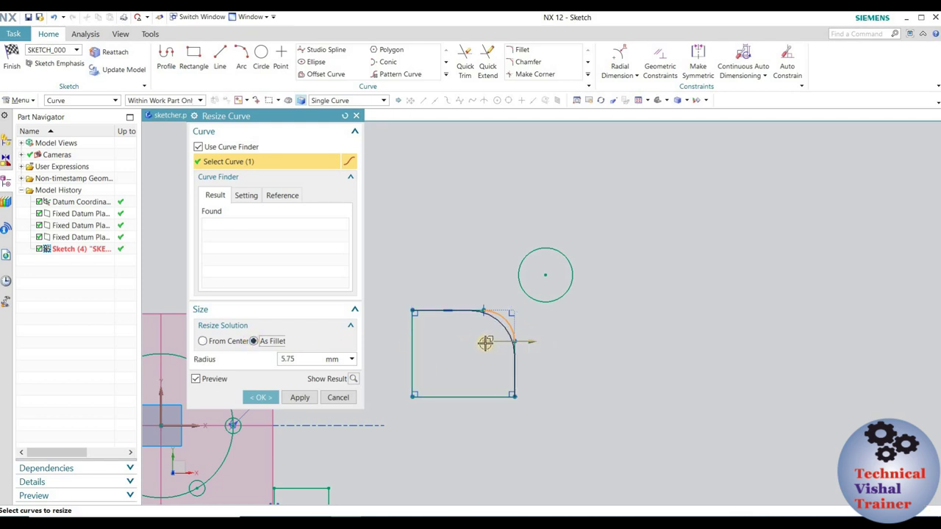
{"action": "mouse_move", "coordinate": [540, 341]}
{"action": "left_mouse_down"}
{"action": "mouse_move", "coordinate": [491, 347]}
{"action": "mouse_move", "coordinate": [526, 342]}
{"action": "left_mouse_up"}
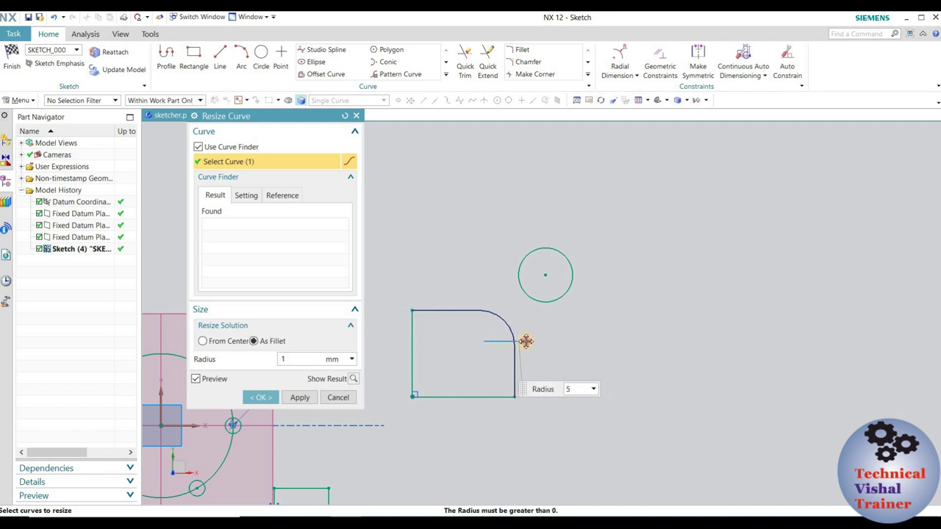
{"action": "left_click_drag", "start_coordinate": [525, 341], "coordinate": [515, 342]}
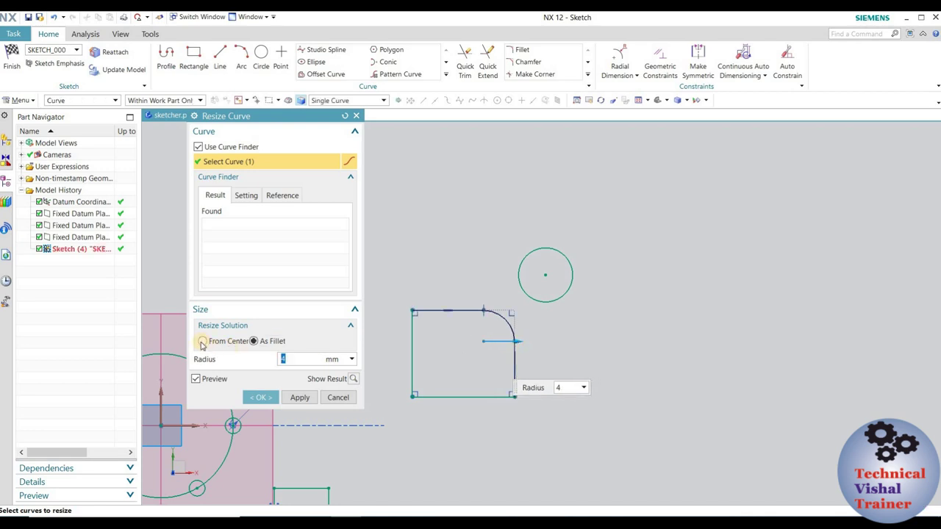
Step: Switch back to From Center, vary the arc's diameter, then cancel the resize
{"action": "left_click", "coordinate": [202, 342]}
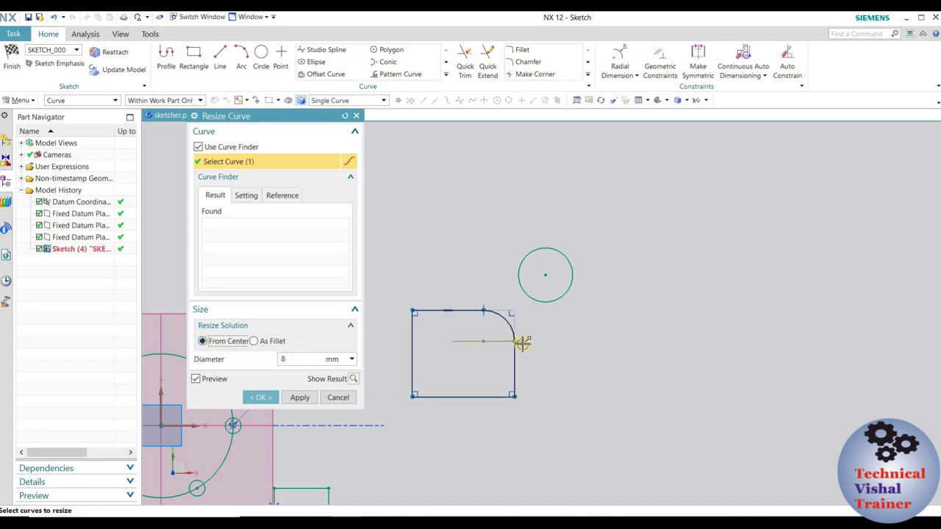
{"action": "mouse_move", "coordinate": [522, 342]}
{"action": "left_mouse_down"}
{"action": "mouse_move", "coordinate": [573, 334]}
{"action": "mouse_move", "coordinate": [487, 346]}
{"action": "left_mouse_up"}
{"action": "mouse_move", "coordinate": [570, 326]}
{"action": "left_mouse_down"}
{"action": "mouse_move", "coordinate": [515, 340]}
{"action": "mouse_move", "coordinate": [507, 333]}
{"action": "left_mouse_up"}
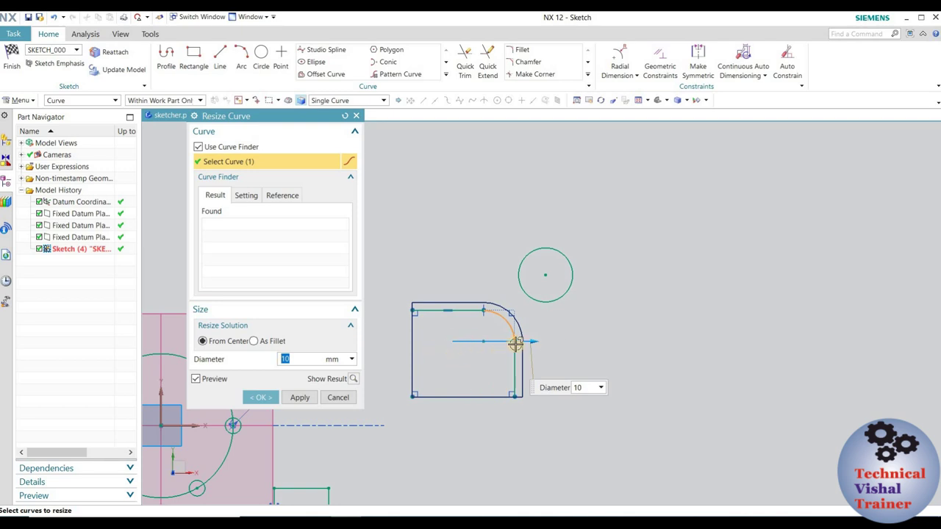
{"action": "mouse_move", "coordinate": [531, 342]}
{"action": "left_mouse_down"}
{"action": "mouse_move", "coordinate": [579, 337]}
{"action": "mouse_move", "coordinate": [466, 363]}
{"action": "mouse_move", "coordinate": [636, 338]}
{"action": "mouse_move", "coordinate": [471, 363]}
{"action": "mouse_move", "coordinate": [573, 340]}
{"action": "mouse_move", "coordinate": [489, 361]}
{"action": "mouse_move", "coordinate": [487, 336]}
{"action": "mouse_move", "coordinate": [549, 348]}
{"action": "mouse_move", "coordinate": [641, 302]}
{"action": "left_mouse_up"}
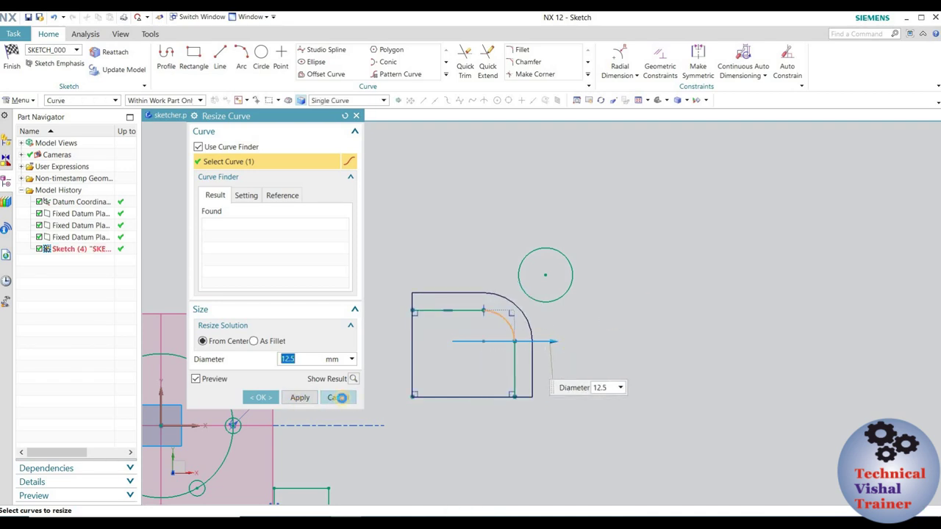
{"action": "left_click", "coordinate": [337, 398]}
{"action": "left_click", "coordinate": [588, 74]}
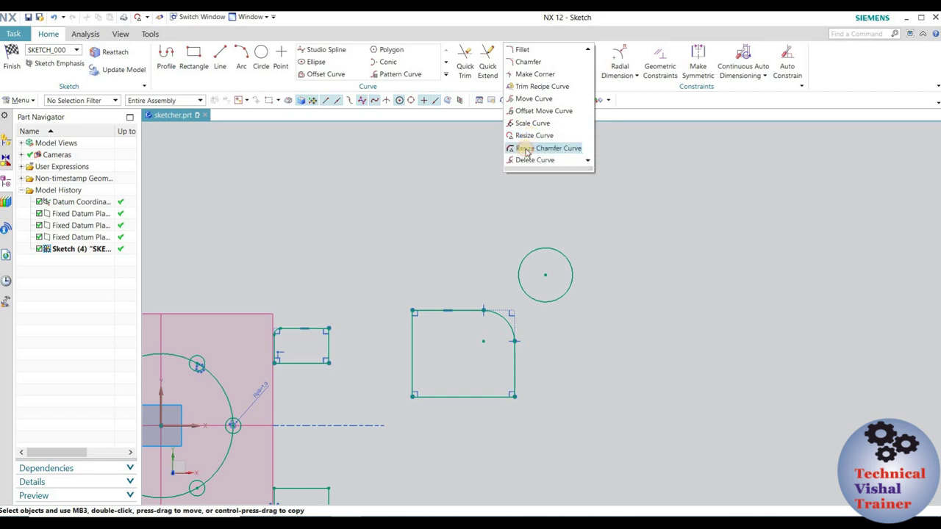
Step: Start Resize Chamfer Curve, then cancel it without changes
{"action": "left_click", "coordinate": [531, 148]}
{"action": "scroll", "coordinate": [737, 236], "scroll_direction": "down", "scroll_amount": 2}
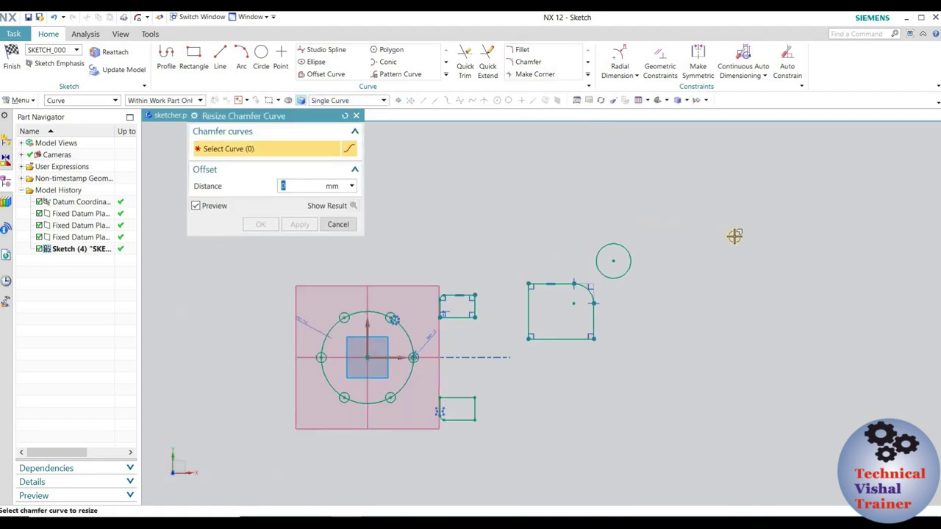
{"action": "scroll", "coordinate": [437, 431], "scroll_direction": "up", "scroll_amount": 5}
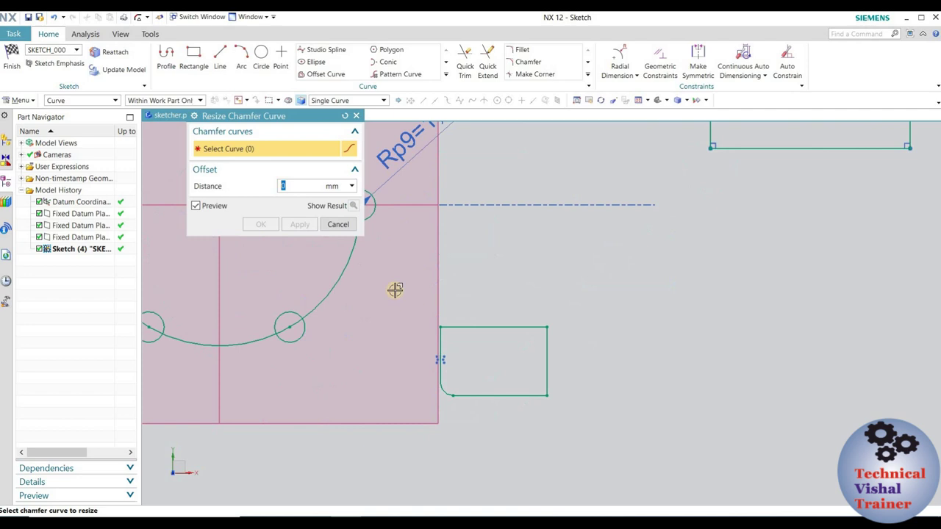
{"action": "left_click", "coordinate": [338, 224]}
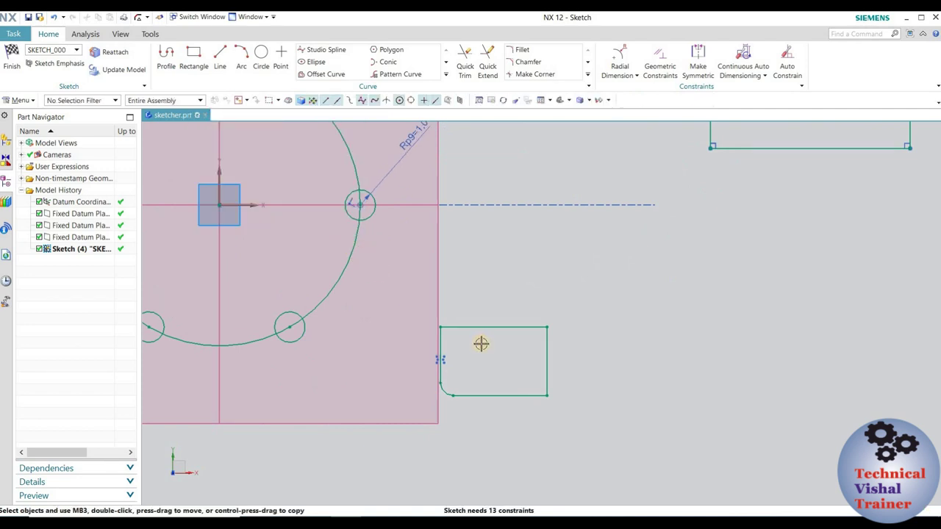
Step: Chamfer the rectangle's lower-right corner 0.8 × 0.8 mm using its bottom and right edges
{"action": "scroll", "coordinate": [471, 365], "scroll_direction": "down", "scroll_amount": 3}
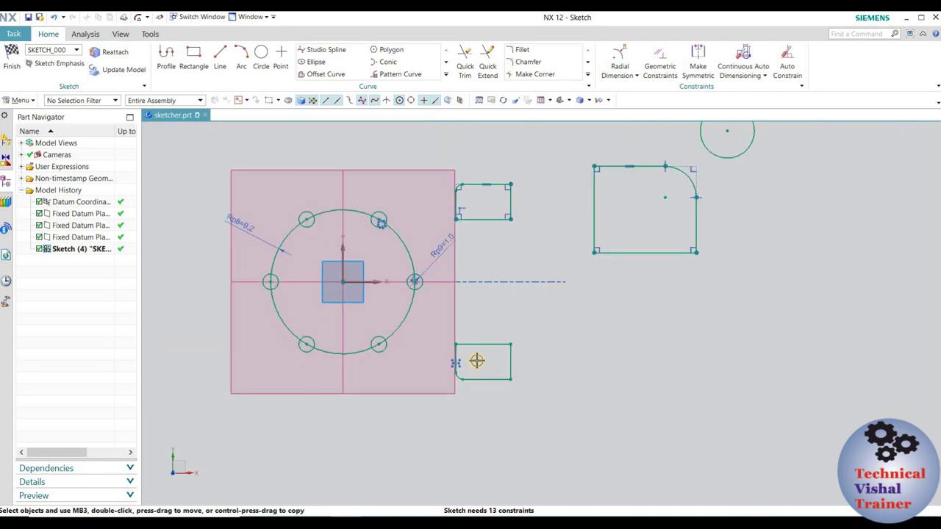
{"action": "scroll", "coordinate": [512, 323], "scroll_direction": "up", "scroll_amount": 3}
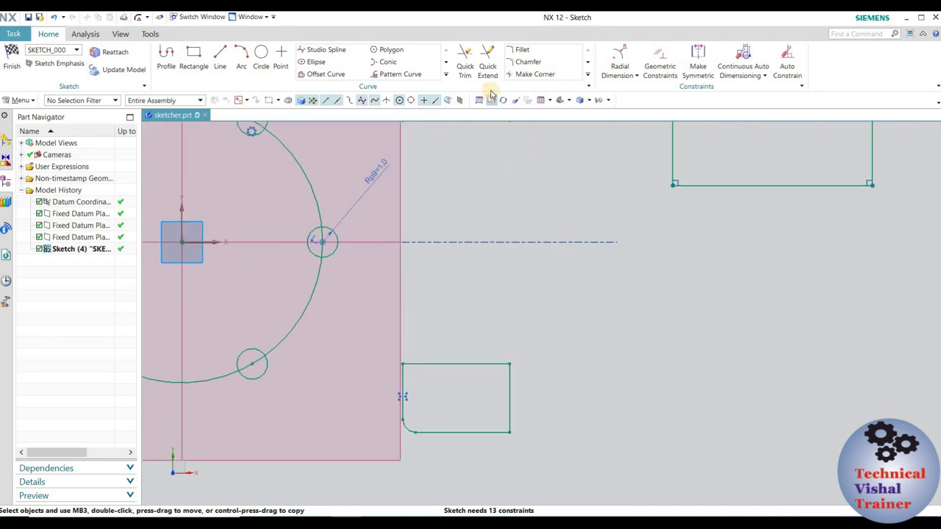
{"action": "scroll", "coordinate": [527, 407], "scroll_direction": "down", "scroll_amount": 2}
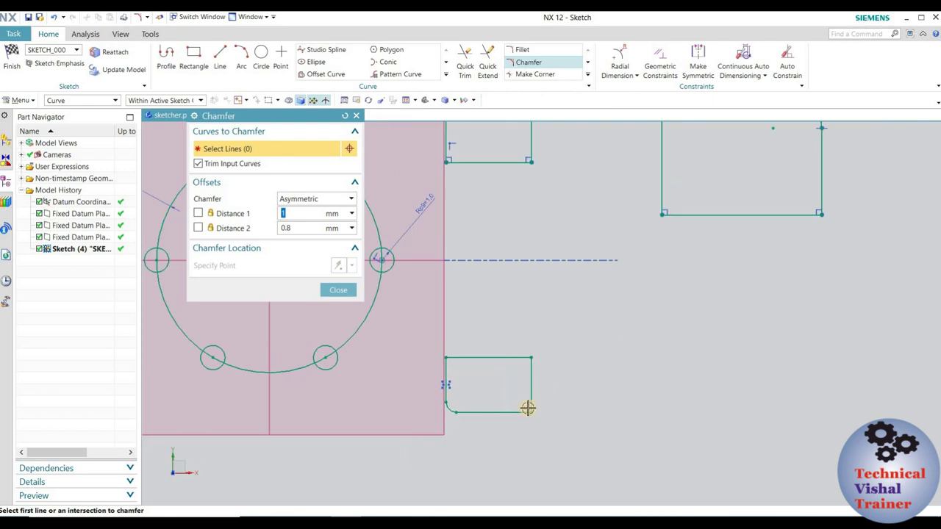
{"action": "scroll", "coordinate": [508, 415], "scroll_direction": "up", "scroll_amount": 3}
{"action": "left_click", "coordinate": [517, 409]}
{"action": "left_click", "coordinate": [534, 394]}
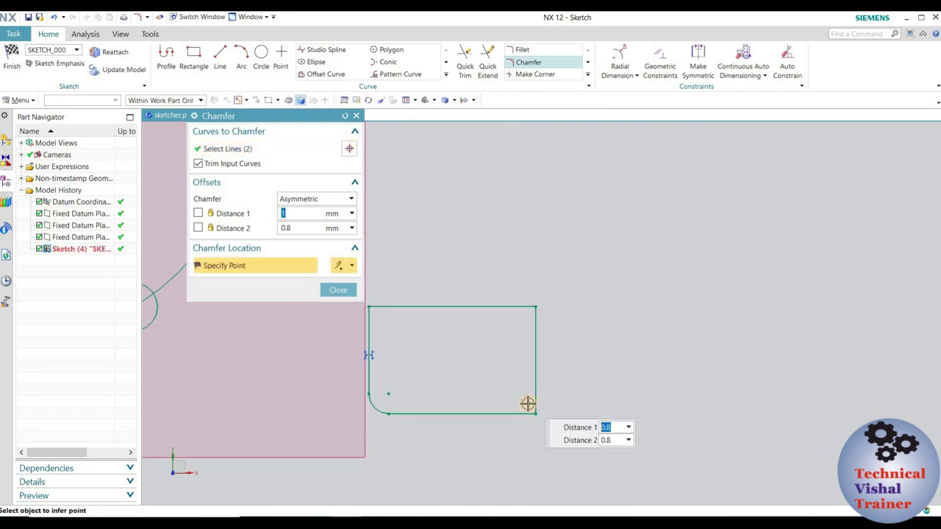
{"action": "left_click", "coordinate": [589, 331]}
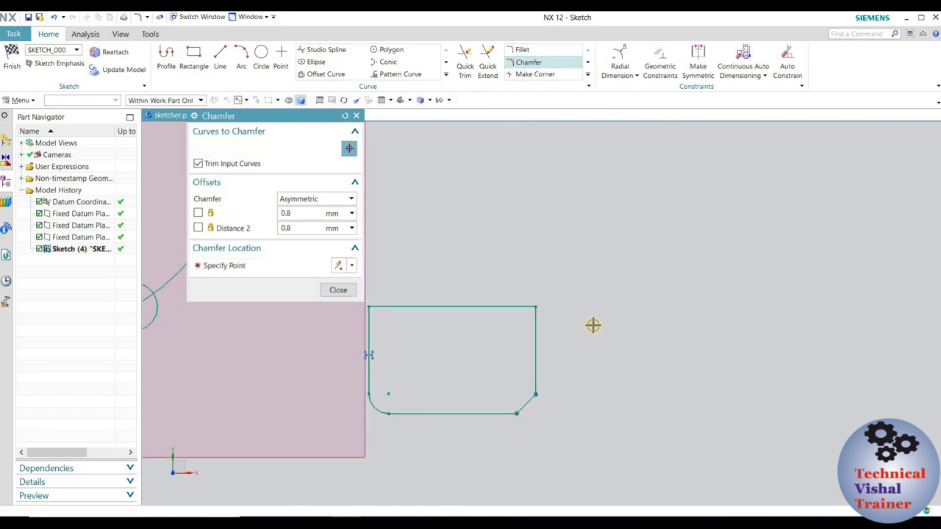
{"action": "left_click", "coordinate": [325, 290]}
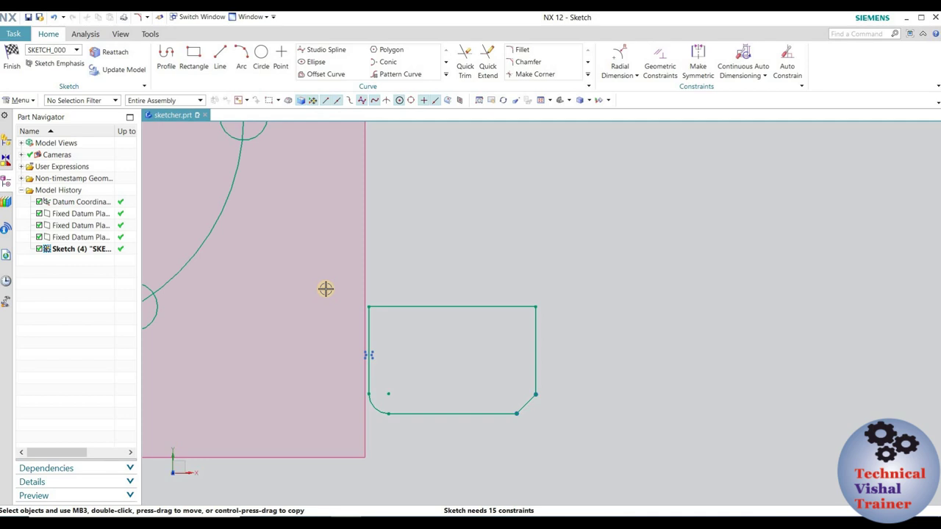
Step: Resize the lower-right chamfer to a 1.4 mm distance and apply it
{"action": "left_click", "coordinate": [588, 75]}
{"action": "left_click", "coordinate": [548, 147]}
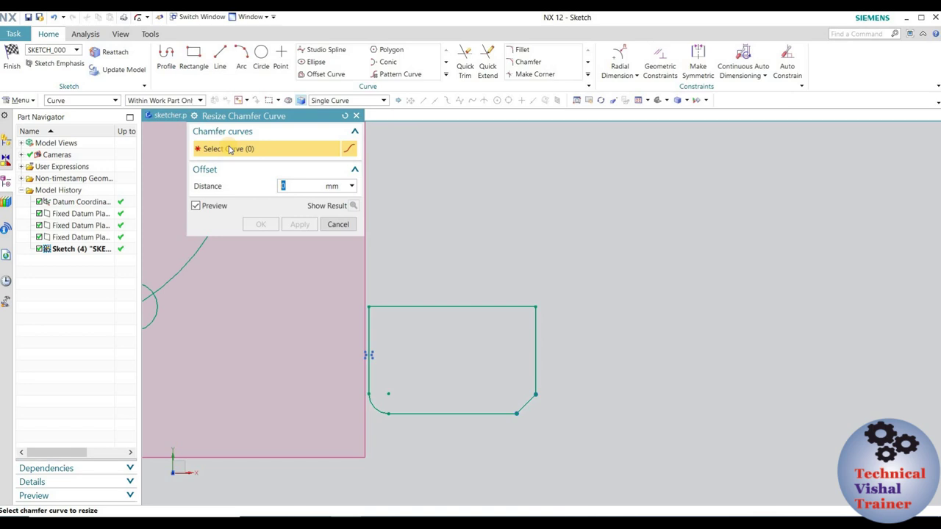
{"action": "scroll", "coordinate": [522, 437], "scroll_direction": "up", "scroll_amount": 4}
{"action": "left_click", "coordinate": [544, 348]}
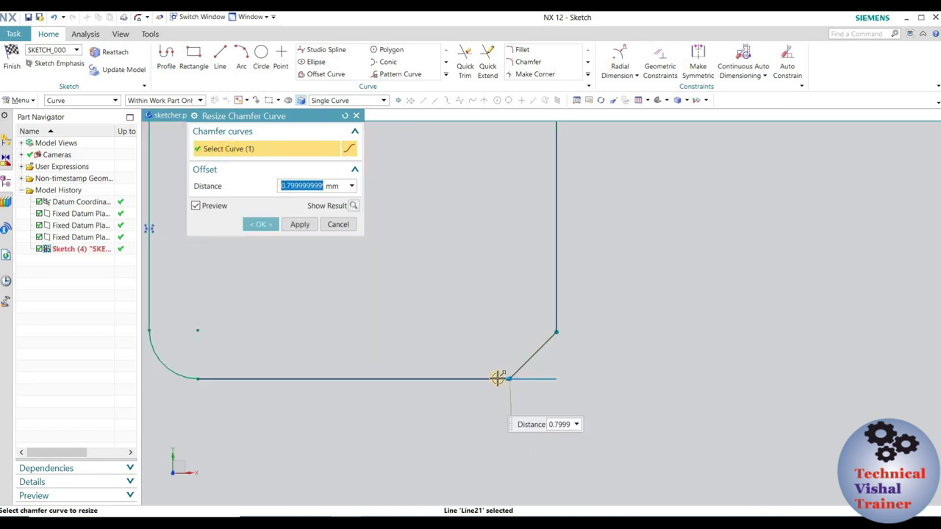
{"action": "mouse_move", "coordinate": [498, 378]}
{"action": "left_mouse_down"}
{"action": "mouse_move", "coordinate": [414, 368]}
{"action": "mouse_move", "coordinate": [552, 399]}
{"action": "mouse_move", "coordinate": [433, 381]}
{"action": "mouse_move", "coordinate": [491, 392]}
{"action": "mouse_move", "coordinate": [455, 389]}
{"action": "mouse_move", "coordinate": [464, 380]}
{"action": "left_mouse_up"}
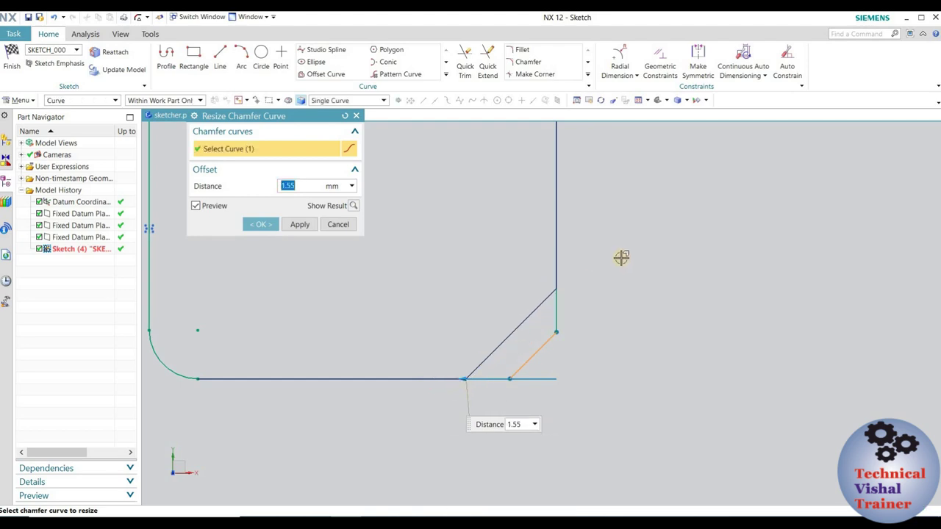
{"action": "mouse_move", "coordinate": [464, 381]}
{"action": "left_mouse_down"}
{"action": "mouse_move", "coordinate": [533, 405]}
{"action": "mouse_move", "coordinate": [447, 380]}
{"action": "left_mouse_up"}
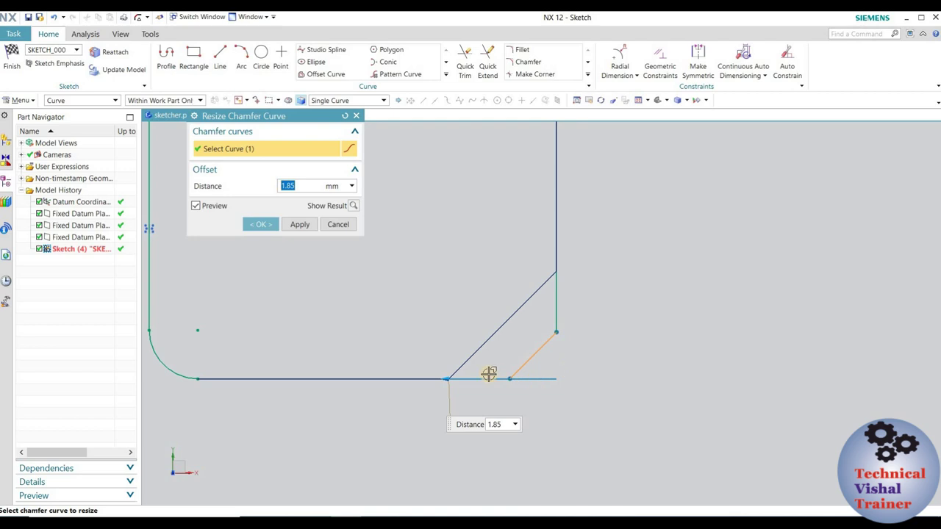
{"action": "mouse_move", "coordinate": [446, 380]}
{"action": "left_mouse_down"}
{"action": "mouse_move", "coordinate": [531, 417]}
{"action": "mouse_move", "coordinate": [470, 378]}
{"action": "left_mouse_up"}
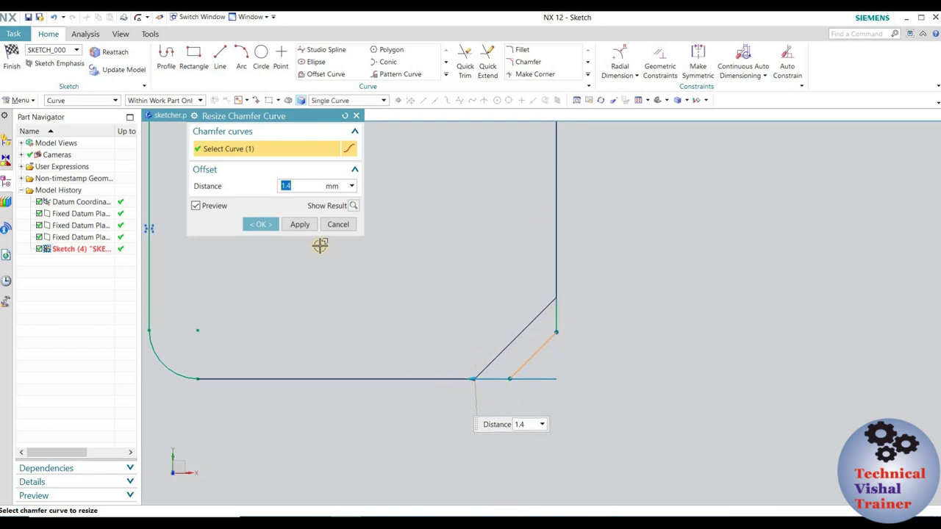
{"action": "left_click", "coordinate": [261, 224]}
{"action": "scroll", "coordinate": [553, 369], "scroll_direction": "down", "scroll_amount": 3}
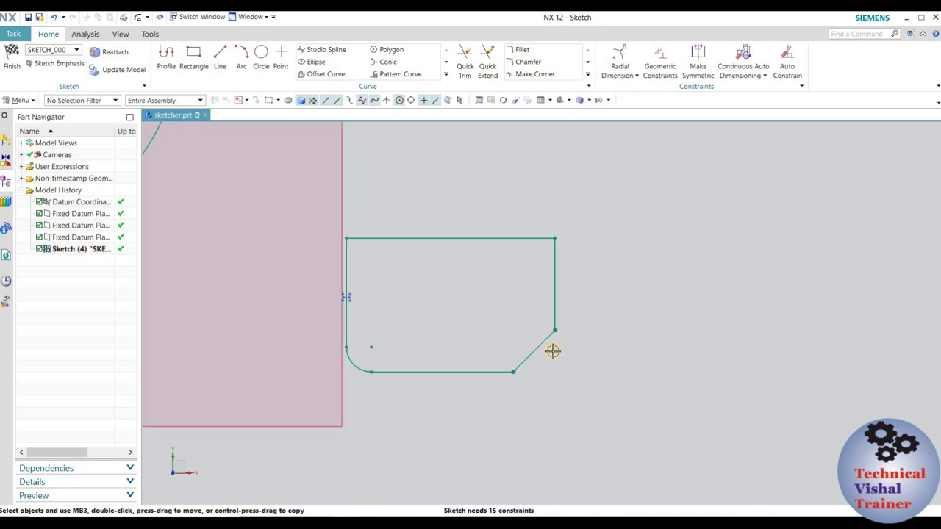
Step: Reopen Resize Chamfer Curve, try other sizes, and cancel, keeping the 1.4 mm chamfer
{"action": "left_click", "coordinate": [587, 74]}
{"action": "left_click", "coordinate": [553, 149]}
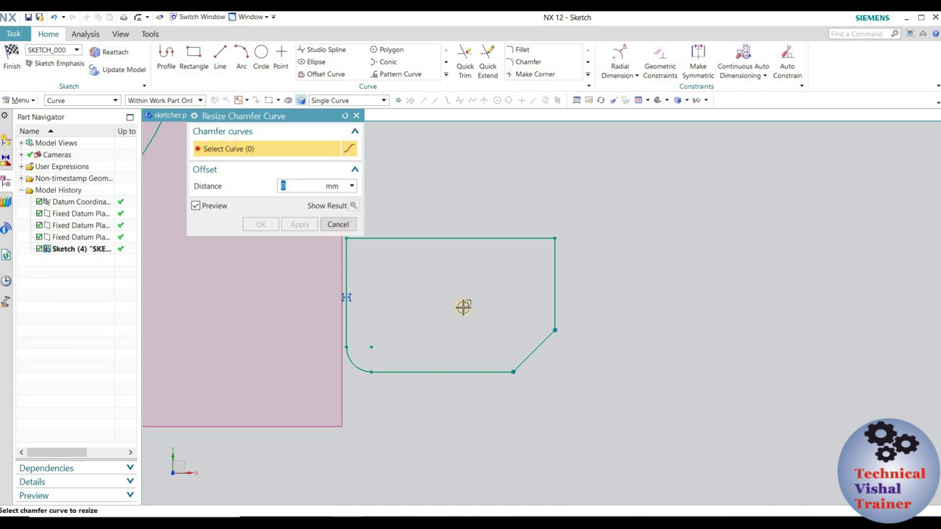
{"action": "left_click", "coordinate": [533, 353]}
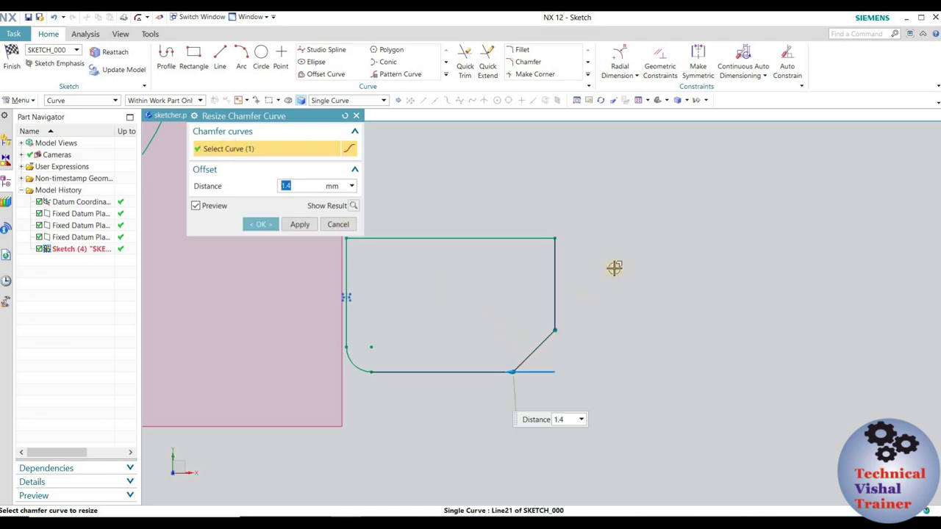
{"action": "left_click_drag", "start_coordinate": [510, 371], "coordinate": [454, 366]}
{"action": "mouse_move", "coordinate": [545, 384]}
{"action": "left_mouse_down"}
{"action": "mouse_move", "coordinate": [563, 385]}
{"action": "mouse_move", "coordinate": [473, 368]}
{"action": "mouse_move", "coordinate": [491, 367]}
{"action": "left_mouse_up"}
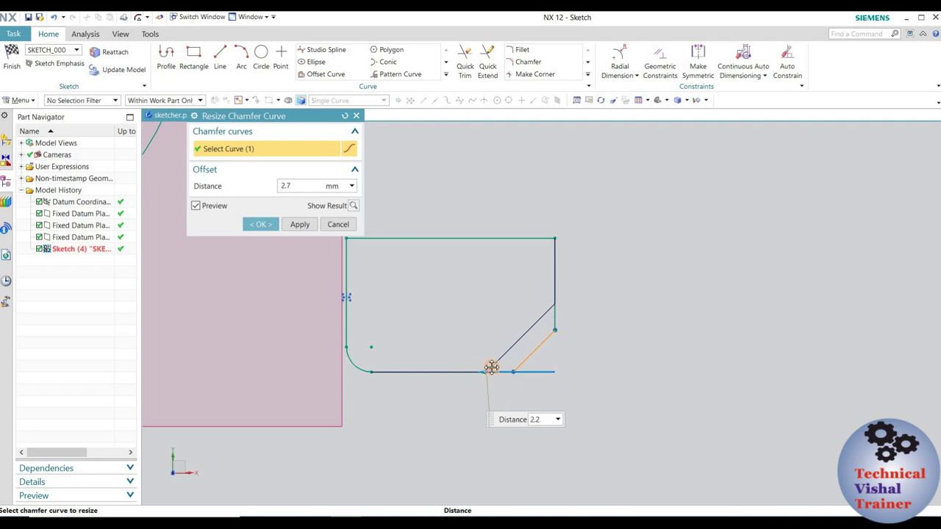
{"action": "left_click", "coordinate": [337, 224]}
{"action": "scroll", "coordinate": [472, 311], "scroll_direction": "down", "scroll_amount": 3}
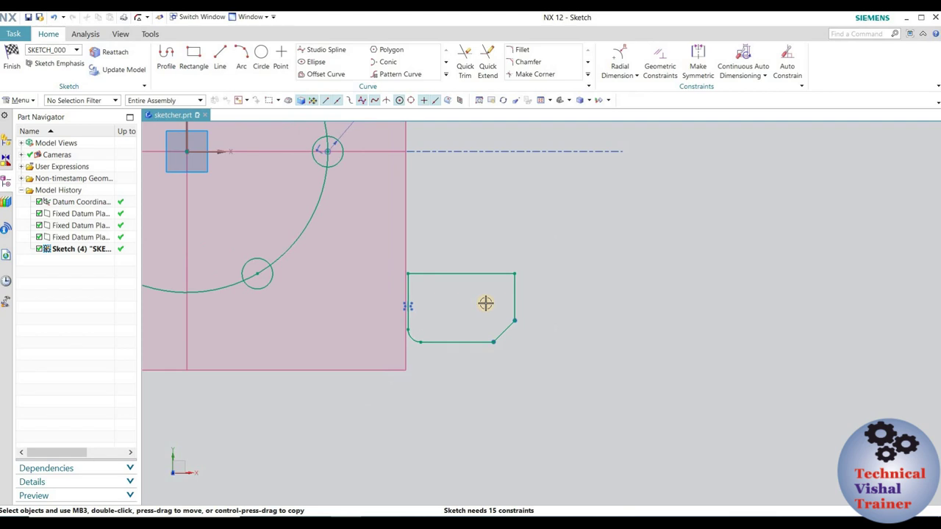
{"action": "scroll", "coordinate": [485, 303], "scroll_direction": "up", "scroll_amount": 3}
{"action": "scroll", "coordinate": [462, 305], "scroll_direction": "down", "scroll_amount": 2}
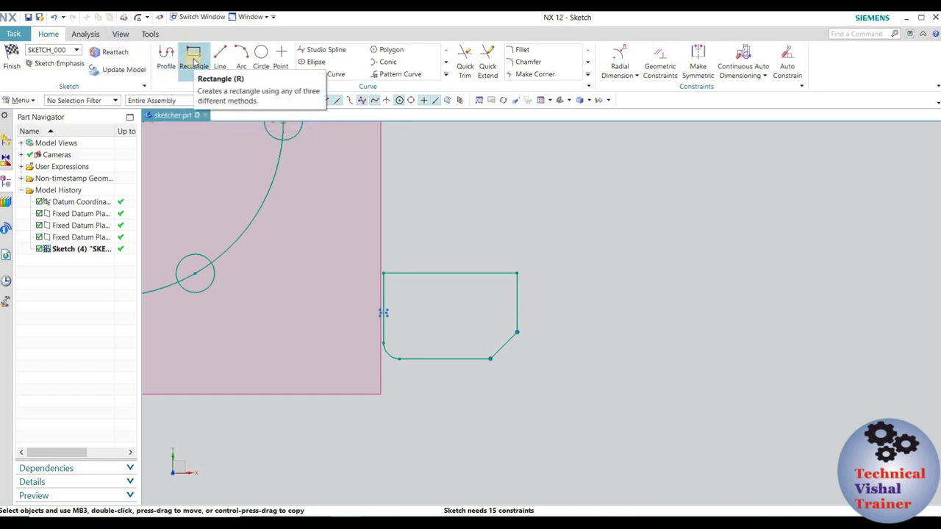
{"action": "scroll", "coordinate": [481, 292], "scroll_direction": "down", "scroll_amount": 3}
{"action": "scroll", "coordinate": [489, 243], "scroll_direction": "up", "scroll_amount": 3}
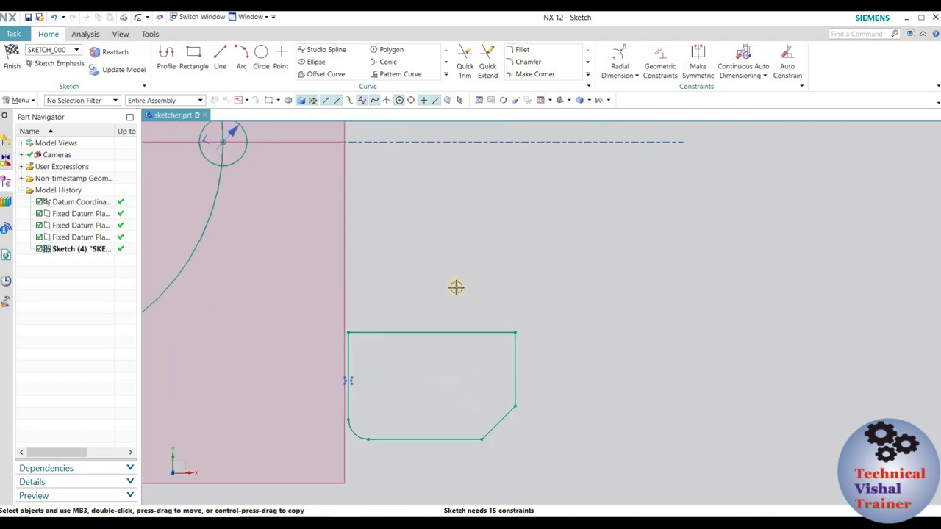
{"action": "scroll", "coordinate": [456, 285], "scroll_direction": "down", "scroll_amount": 2}
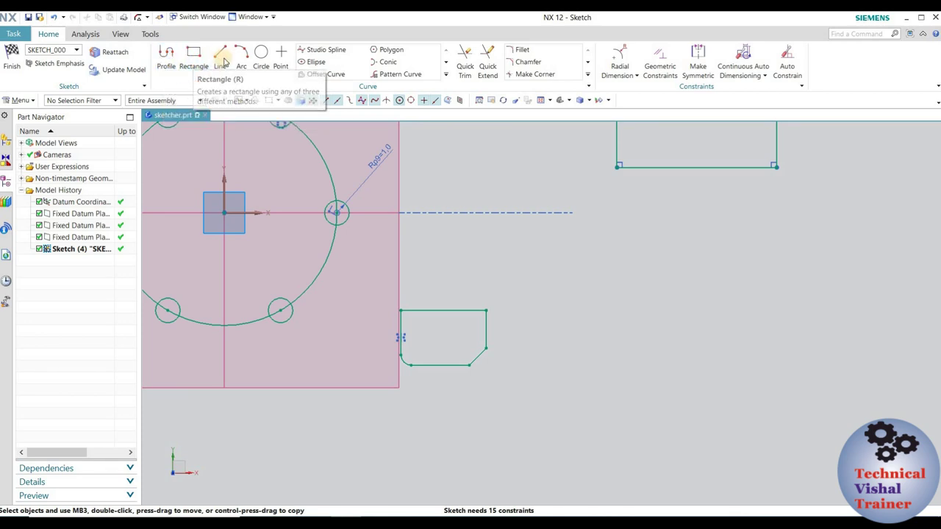
{"action": "left_click", "coordinate": [220, 57]}
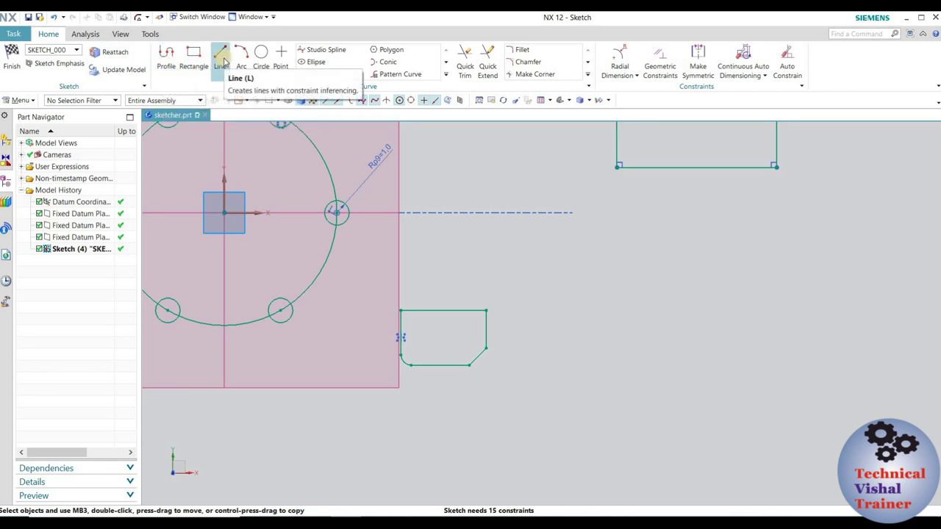
{"action": "left_click", "coordinate": [261, 57]}
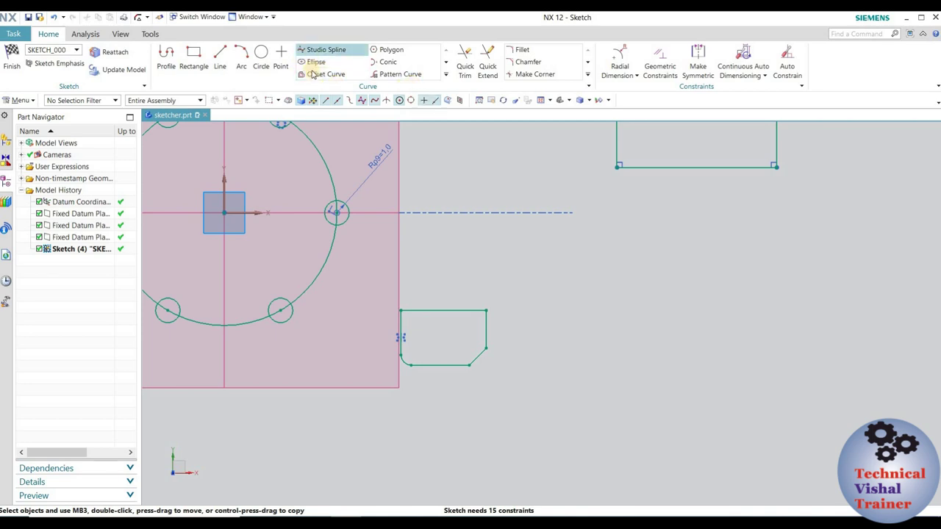
Step: Start Mirror Curve and box-select the upper-right rounded rectangle's five curves
{"action": "left_click", "coordinate": [445, 74]}
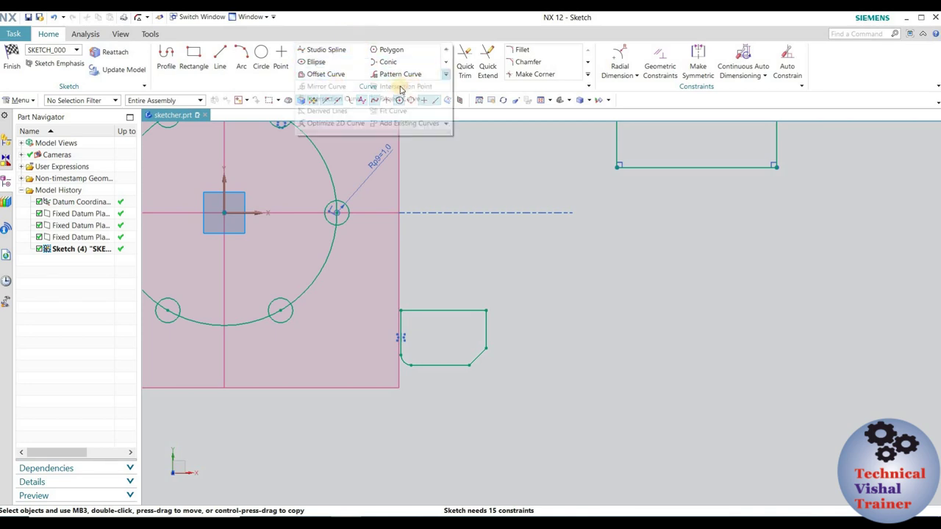
{"action": "left_click", "coordinate": [334, 87]}
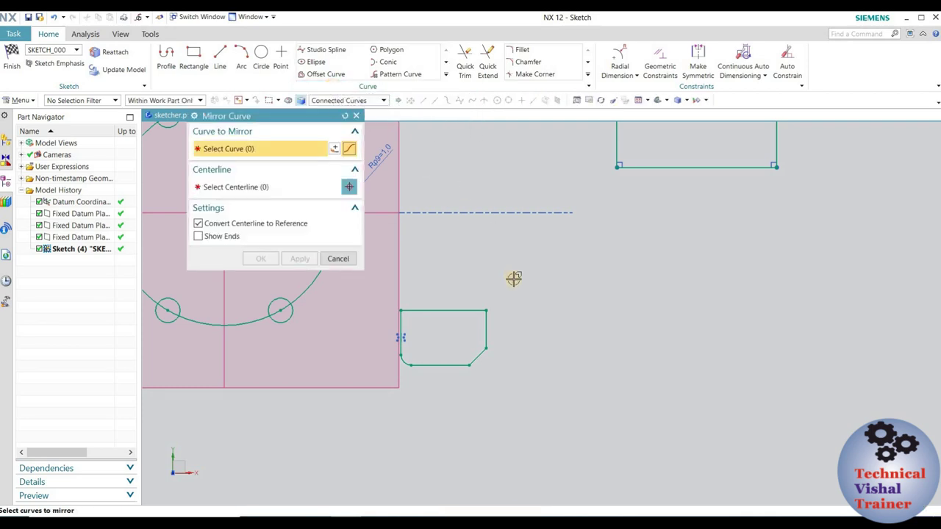
{"action": "scroll", "coordinate": [512, 275], "scroll_direction": "down", "scroll_amount": 2}
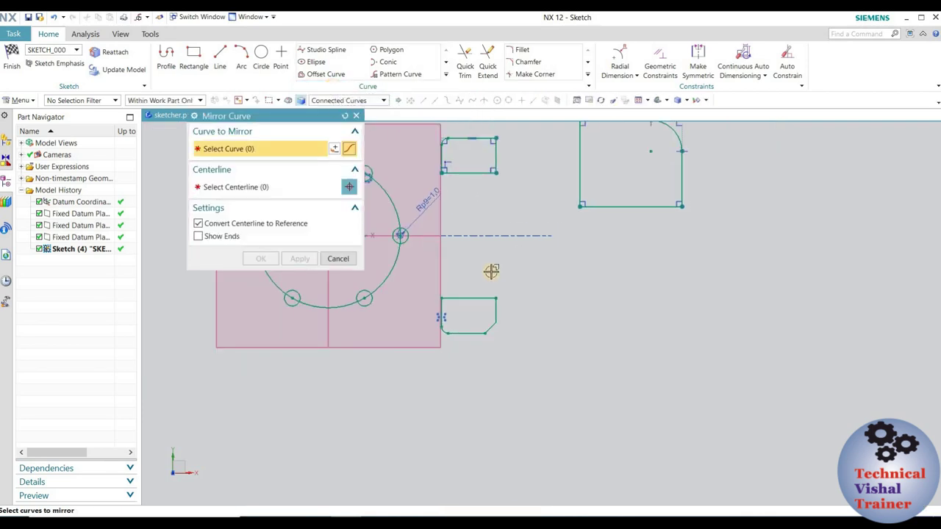
{"action": "scroll", "coordinate": [491, 271], "scroll_direction": "down", "scroll_amount": 1}
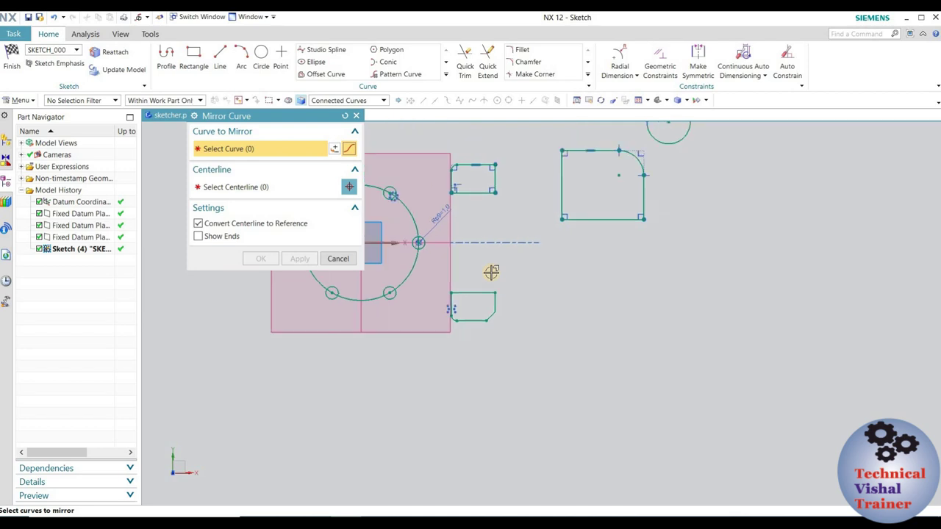
{"action": "left_click_drag", "start_coordinate": [544, 136], "coordinate": [661, 231]}
{"action": "left_click", "coordinate": [240, 189]}
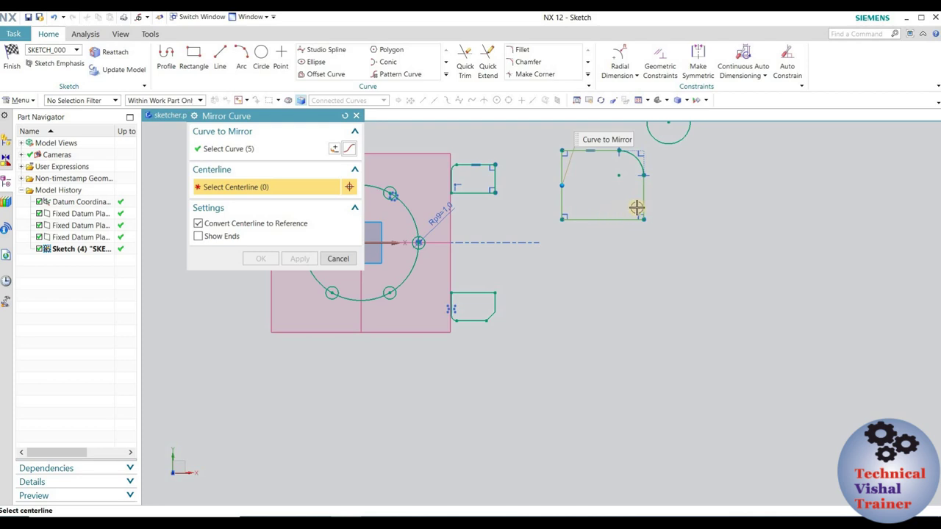
Step: Choose the small rectangle's right edge as the mirror centreline
{"action": "scroll", "coordinate": [633, 213], "scroll_direction": "up", "scroll_amount": 1}
{"action": "scroll", "coordinate": [556, 194], "scroll_direction": "up", "scroll_amount": 1}
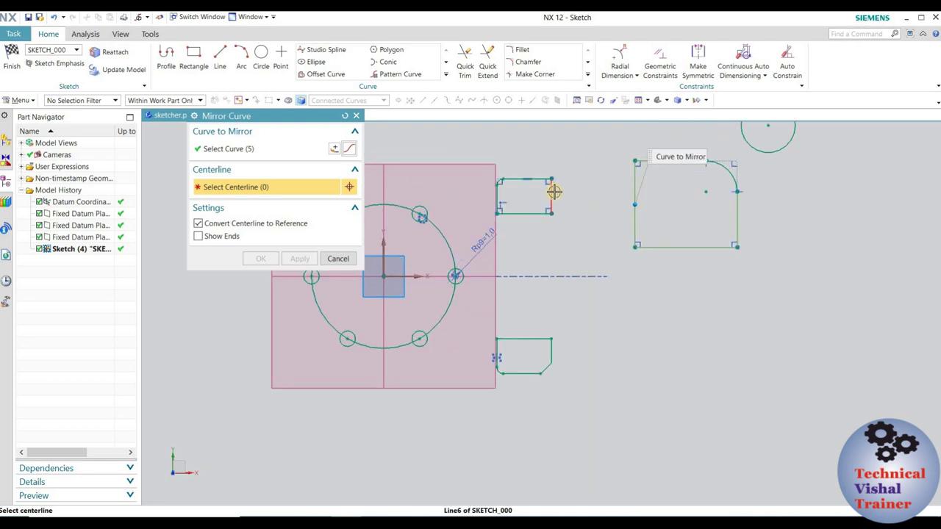
{"action": "left_click", "coordinate": [551, 192]}
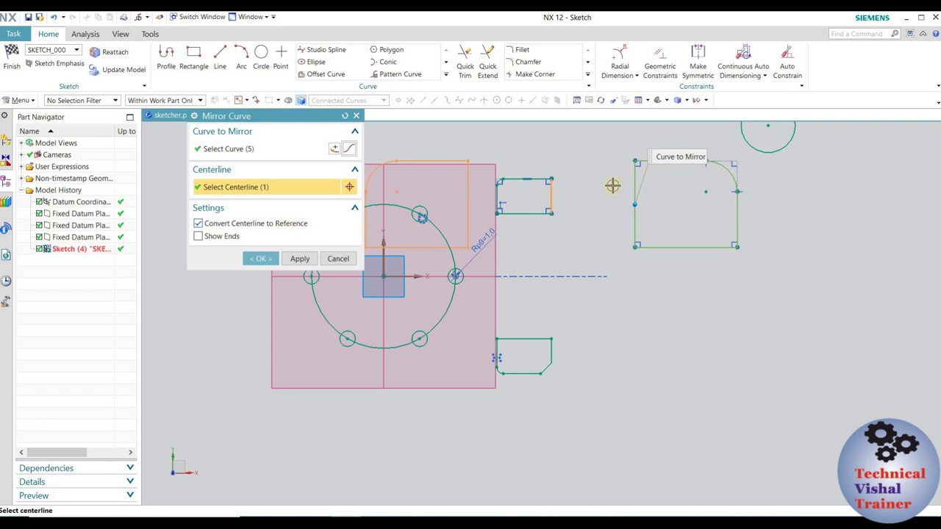
{"action": "scroll", "coordinate": [561, 196], "scroll_direction": "up", "scroll_amount": 2}
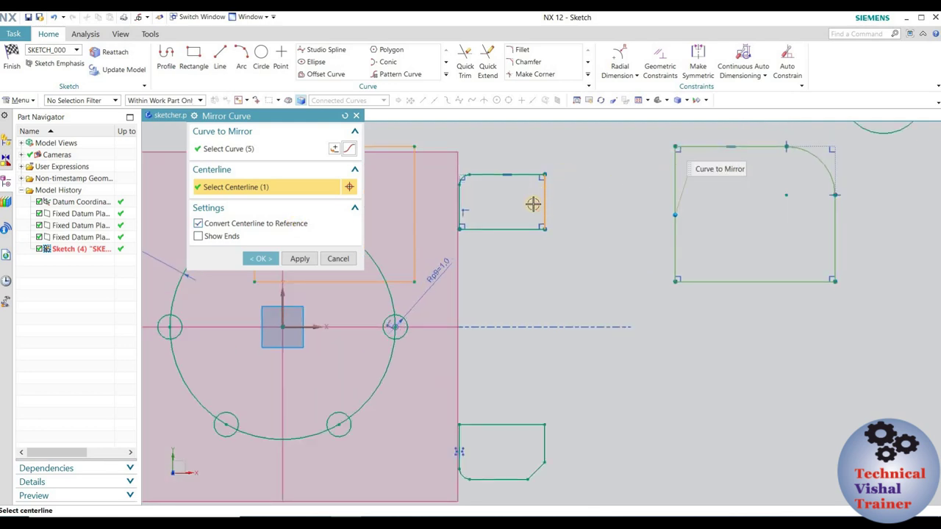
{"action": "scroll", "coordinate": [544, 201], "scroll_direction": "down", "scroll_amount": 2}
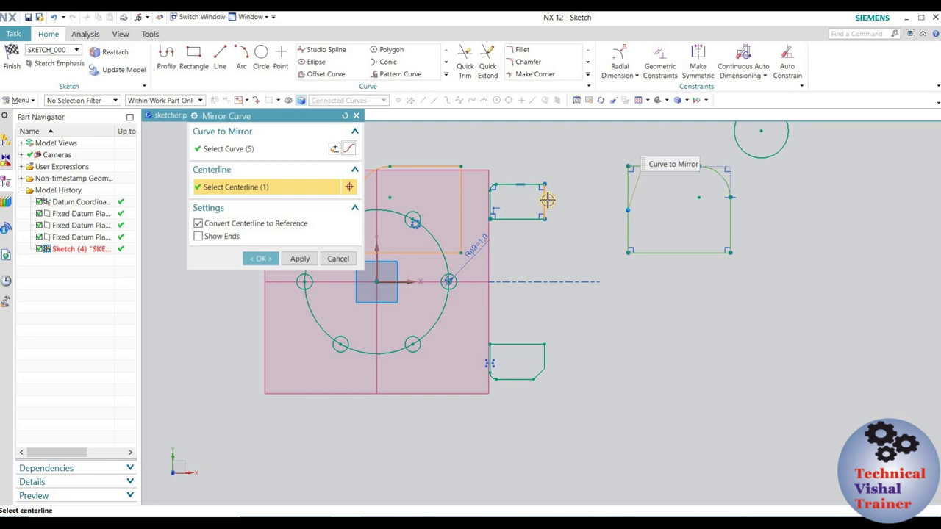
Step: Commit the mirror, then Quick Trim away the mirrored shape's top and right edges
{"action": "left_click", "coordinate": [259, 259]}
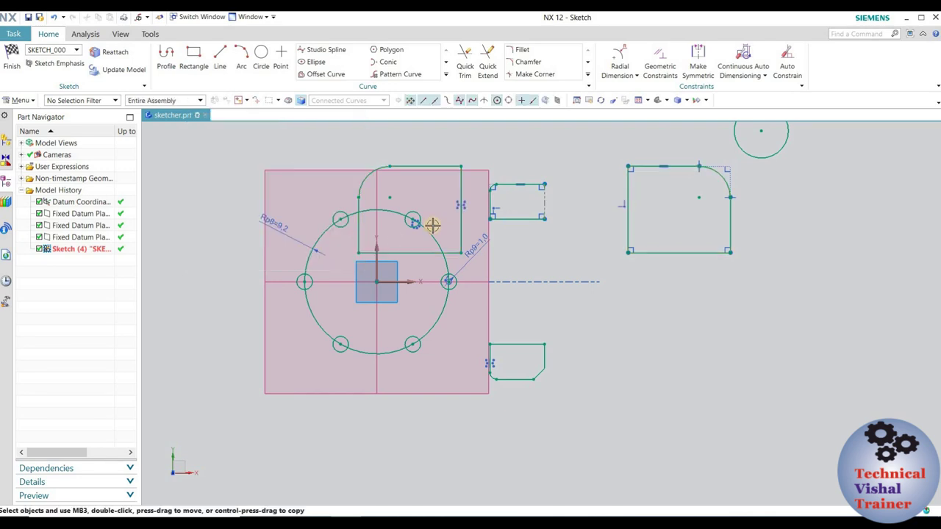
{"action": "scroll", "coordinate": [460, 214], "scroll_direction": "down", "scroll_amount": 2}
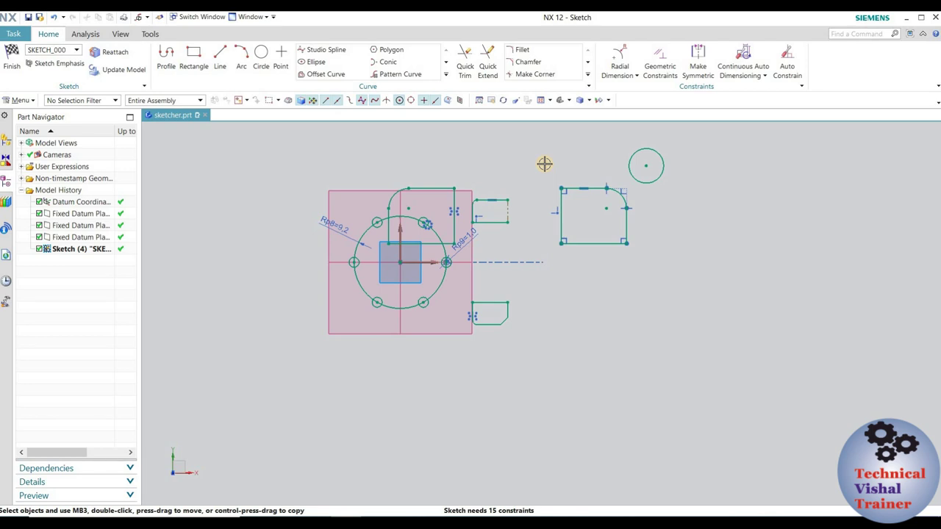
{"action": "scroll", "coordinate": [541, 172], "scroll_direction": "up", "scroll_amount": 2}
{"action": "scroll", "coordinate": [466, 180], "scroll_direction": "down", "scroll_amount": 1}
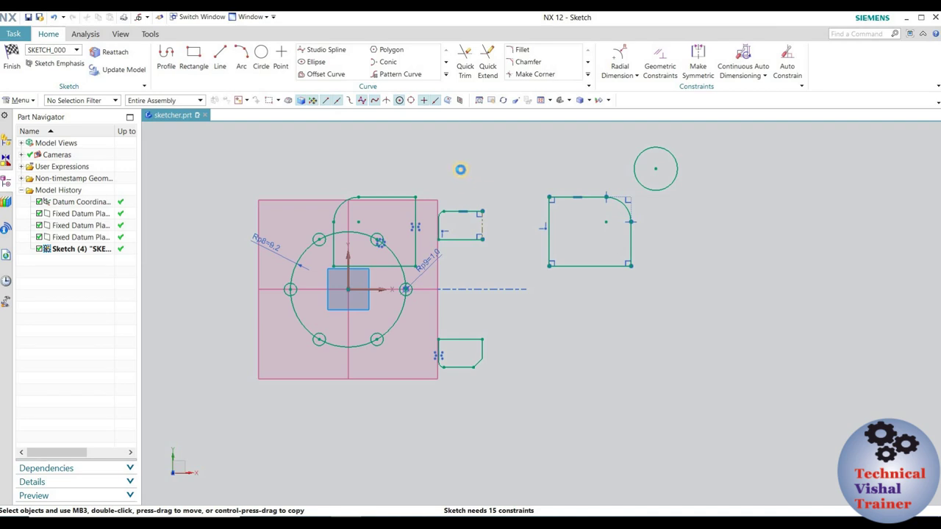
{"action": "scroll", "coordinate": [425, 187], "scroll_direction": "up", "scroll_amount": 2}
{"action": "left_click_drag", "start_coordinate": [432, 202], "coordinate": [527, 186]}
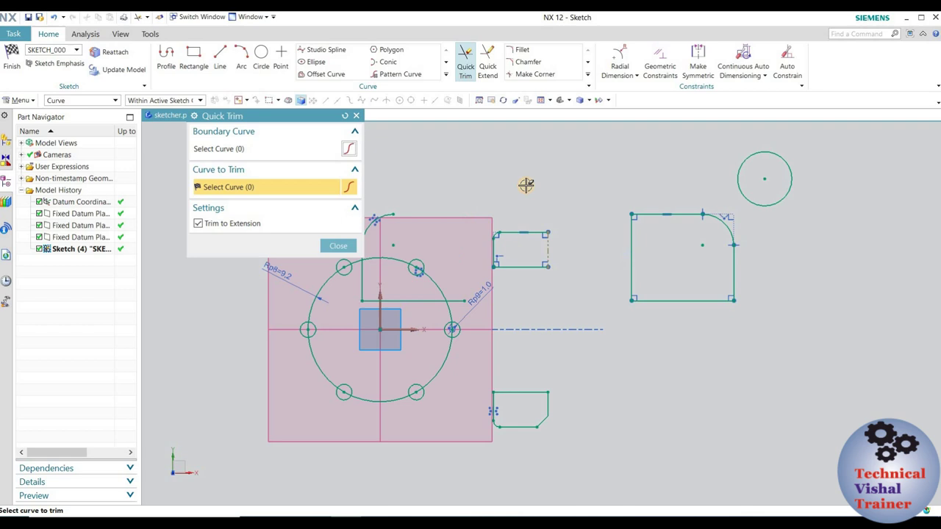
{"action": "left_click", "coordinate": [338, 246]}
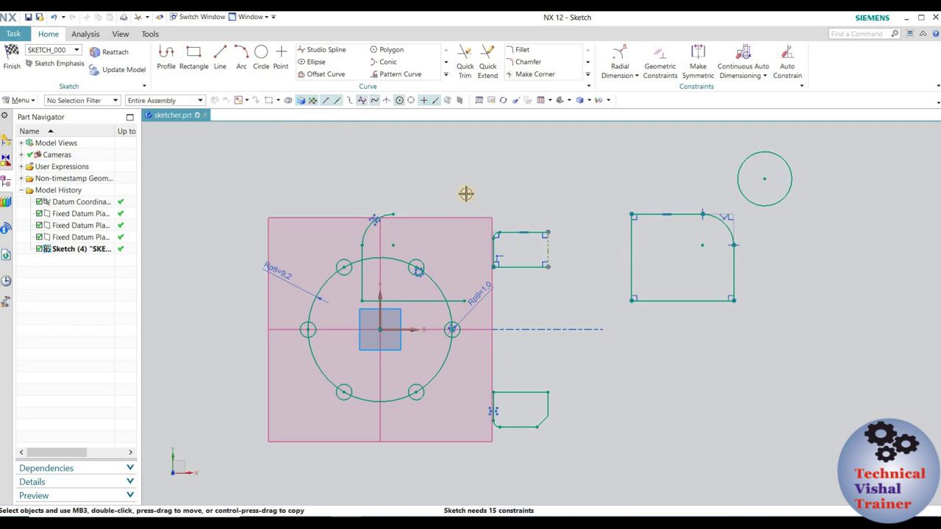
Step: Quick Extend the horizontal line to the rectangle's corner, then undo the extension
{"action": "key", "text": "e"}
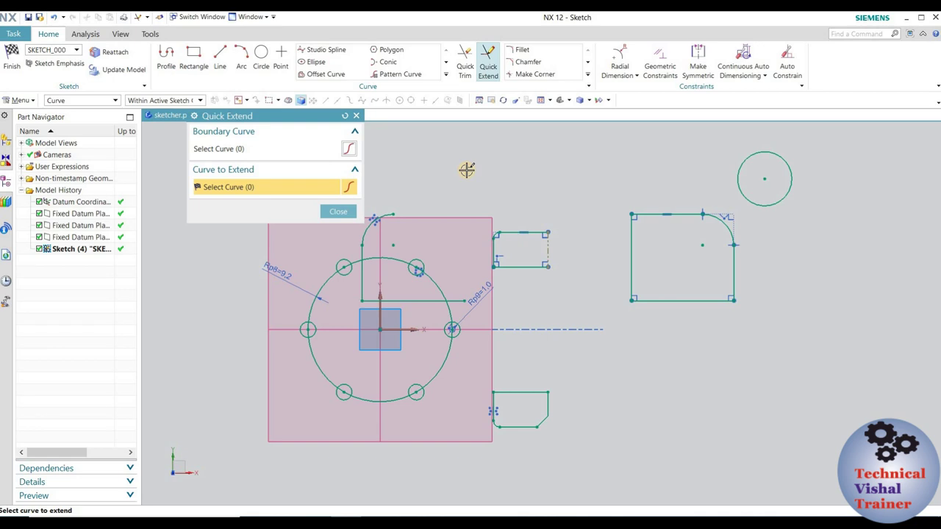
{"action": "left_click", "coordinate": [453, 300]}
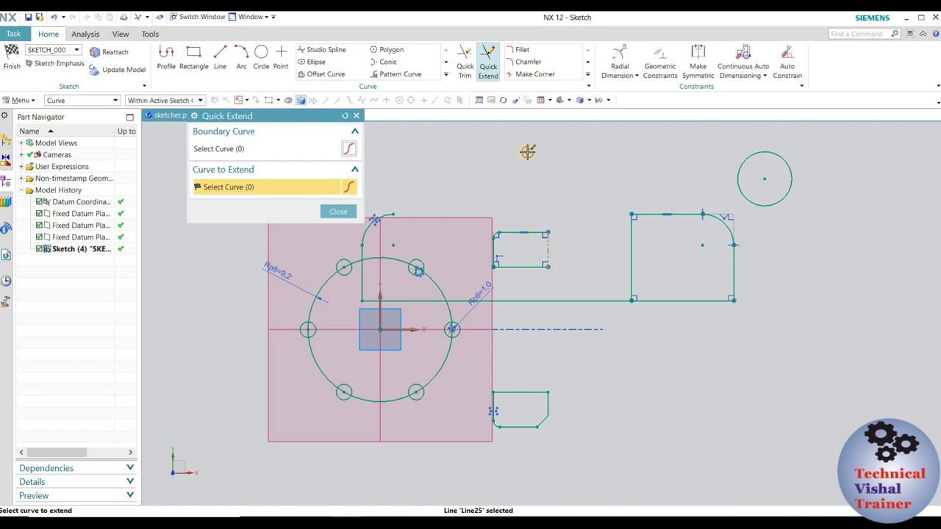
{"action": "left_click", "coordinate": [338, 211]}
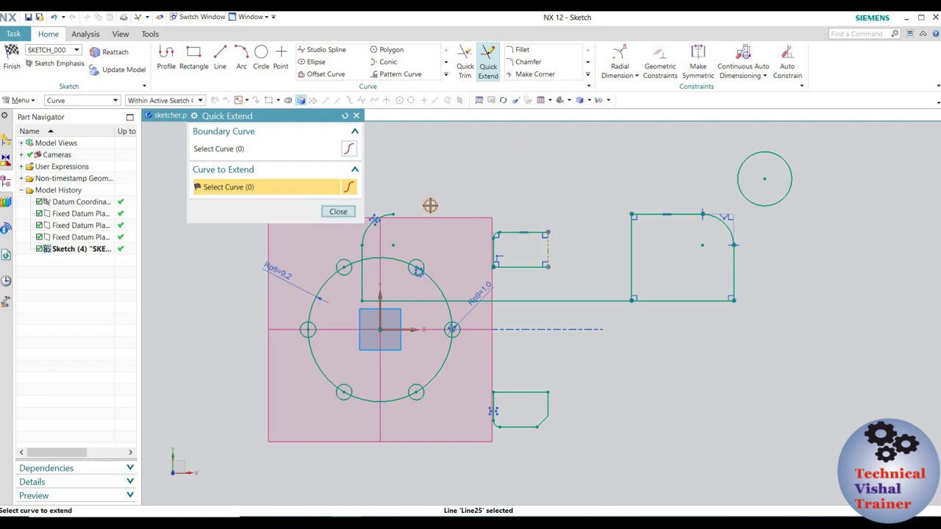
{"action": "scroll", "coordinate": [447, 255], "scroll_direction": "down", "scroll_amount": 2}
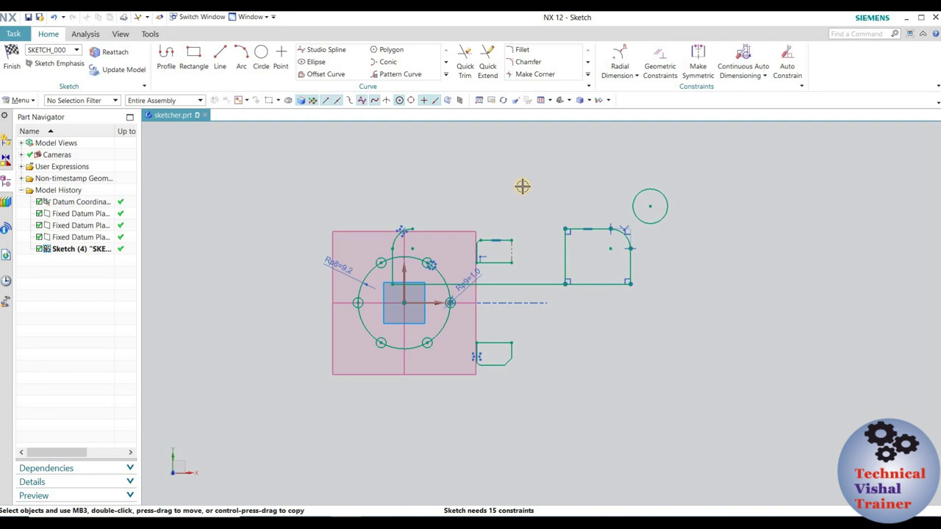
{"action": "key", "text": "ctrl+z"}
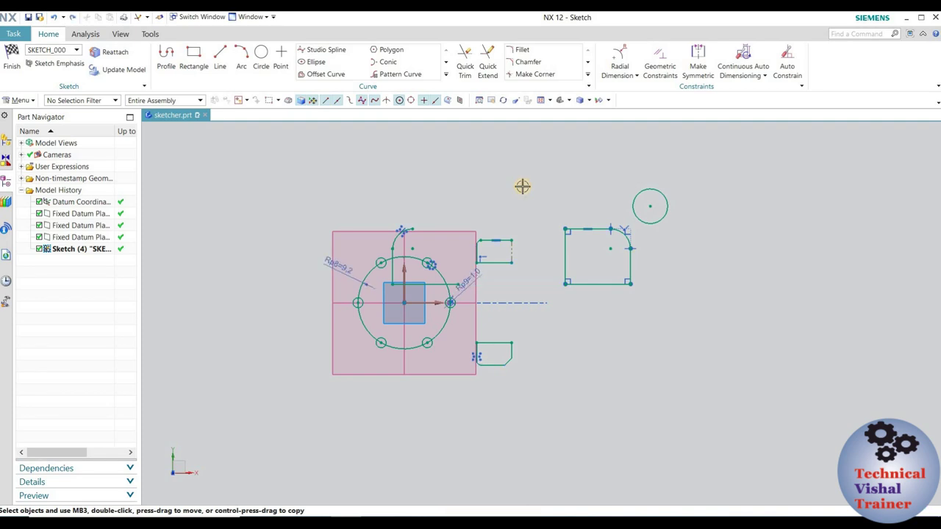
{"action": "scroll", "coordinate": [581, 267], "scroll_direction": "up", "scroll_amount": 3}
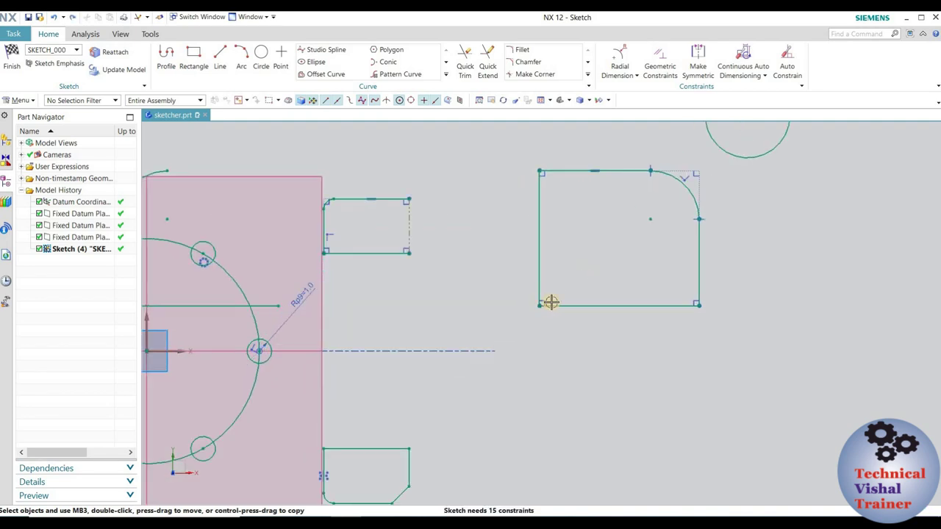
Step: Round the right rectangle's lower-right corner with a 0.5 radius fillet, then close Fillet
{"action": "key", "text": "f"}
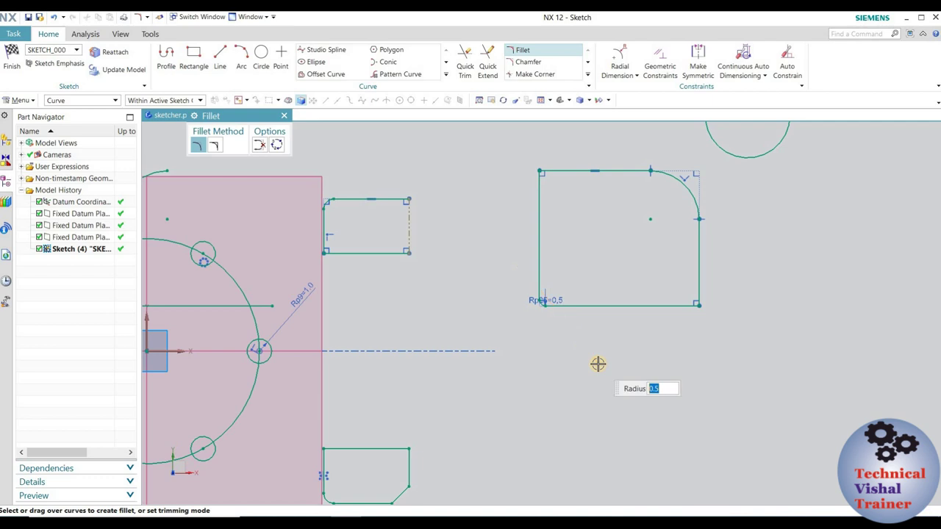
{"action": "scroll", "coordinate": [542, 317], "scroll_direction": "up", "scroll_amount": 2}
{"action": "scroll", "coordinate": [551, 313], "scroll_direction": "up", "scroll_amount": 2}
{"action": "scroll", "coordinate": [522, 346], "scroll_direction": "up", "scroll_amount": 1}
{"action": "scroll", "coordinate": [516, 355], "scroll_direction": "down", "scroll_amount": 3}
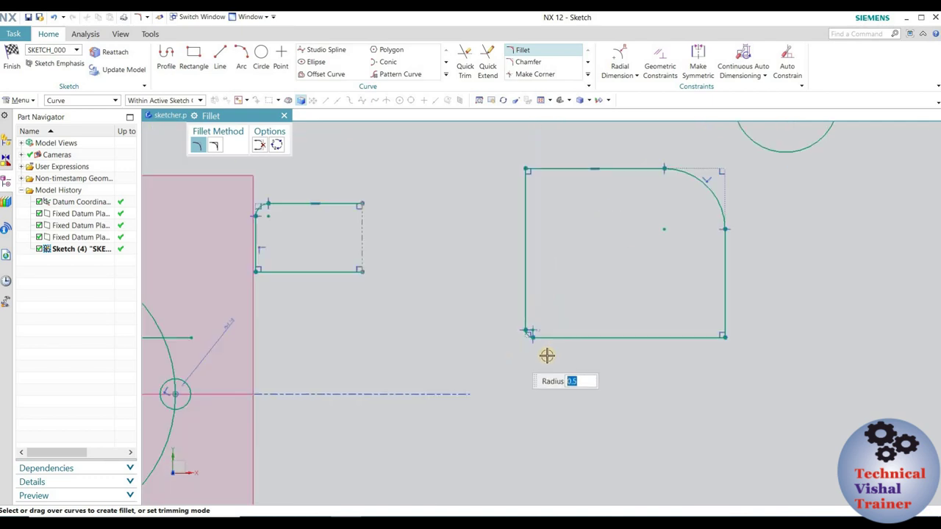
{"action": "scroll", "coordinate": [724, 324], "scroll_direction": "up", "scroll_amount": 3}
{"action": "left_click", "coordinate": [731, 311]}
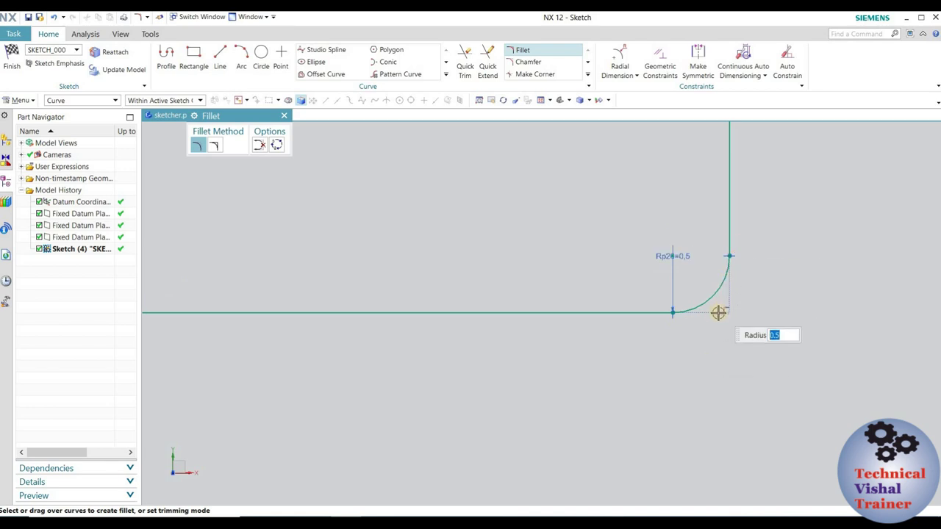
{"action": "scroll", "coordinate": [691, 375], "scroll_direction": "down", "scroll_amount": 3}
{"action": "scroll", "coordinate": [698, 378], "scroll_direction": "down", "scroll_amount": 3}
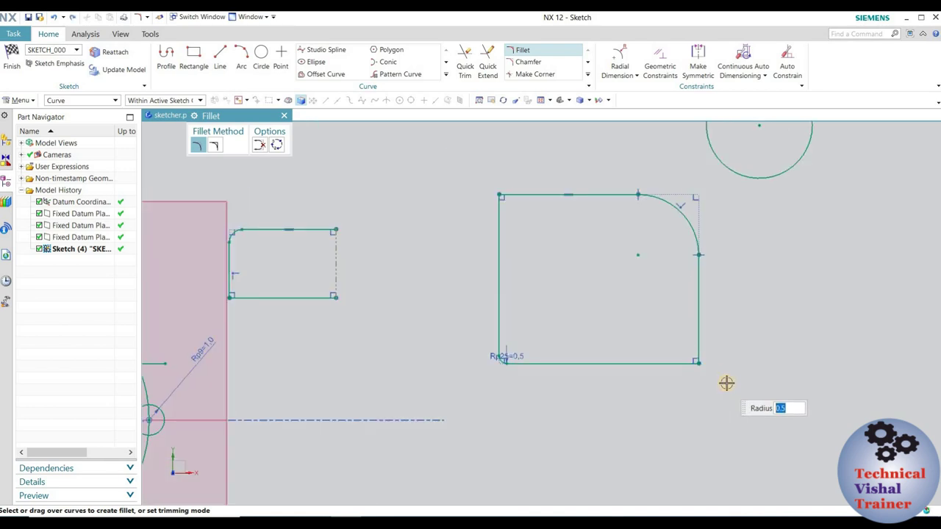
{"action": "left_click", "coordinate": [284, 116]}
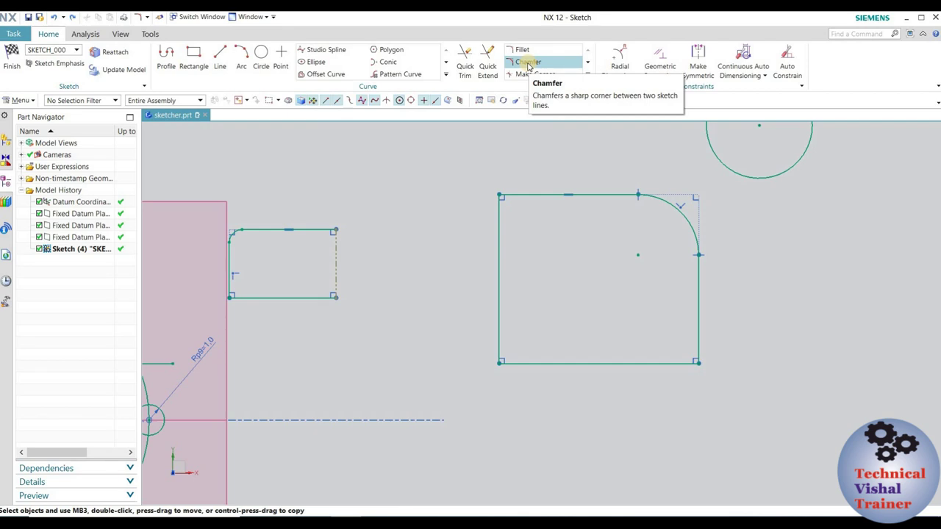
Step: Chamfer the rectangle's lower-left corner 2.9 × 2.9 mm using its left and bottom edges
{"action": "left_click", "coordinate": [528, 63]}
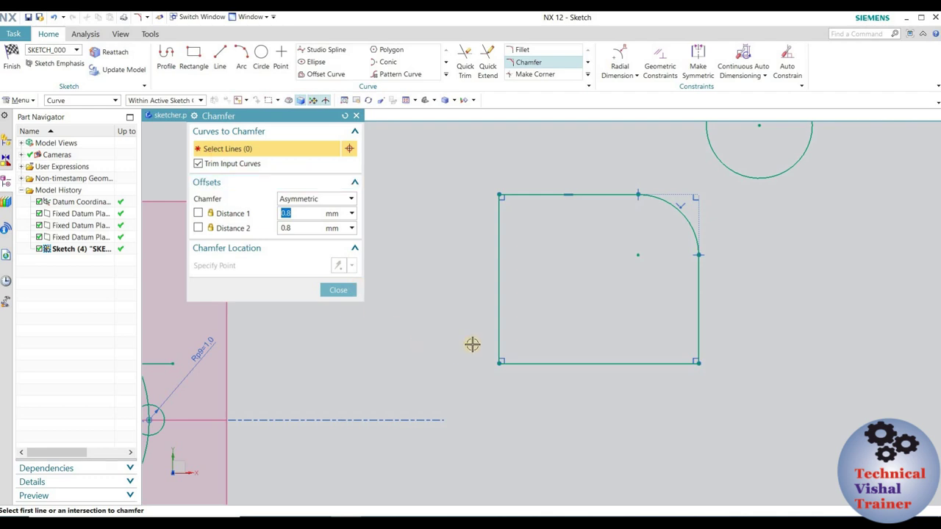
{"action": "left_click", "coordinate": [513, 350]}
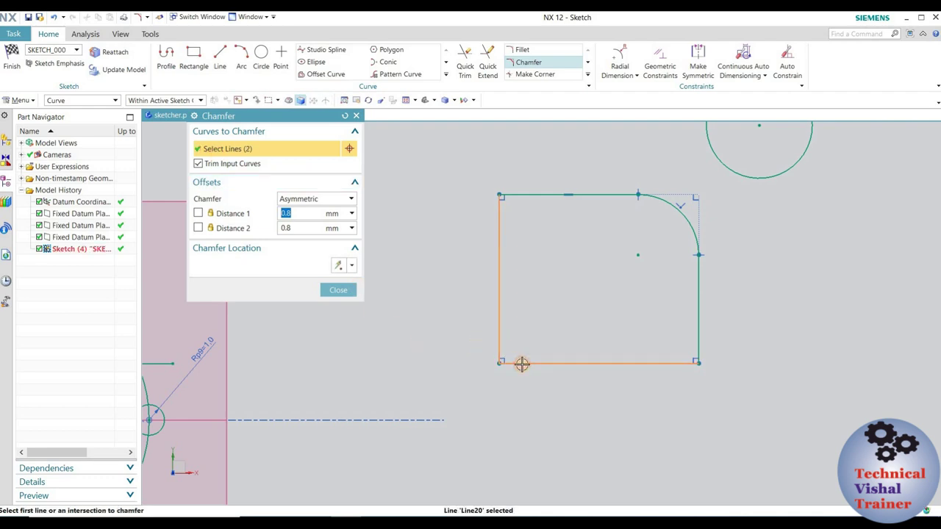
{"action": "left_click", "coordinate": [519, 363]}
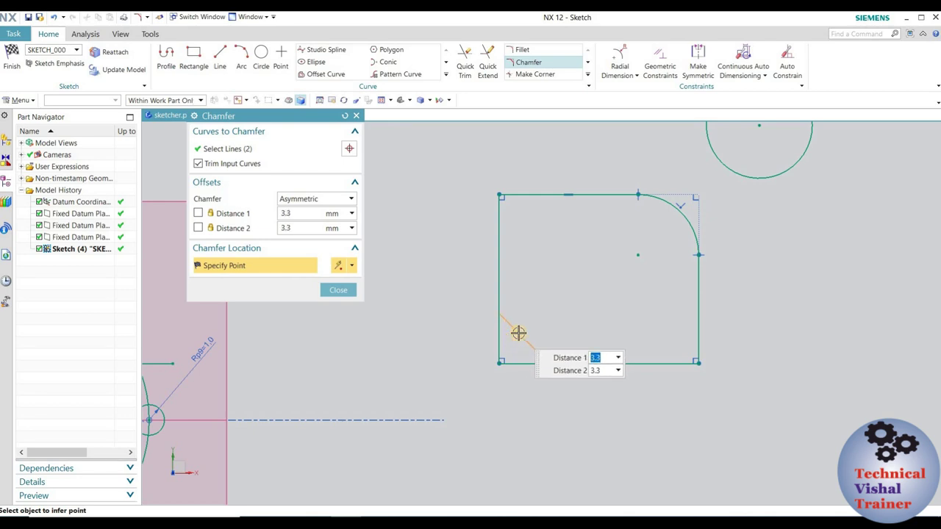
{"action": "left_click", "coordinate": [515, 336]}
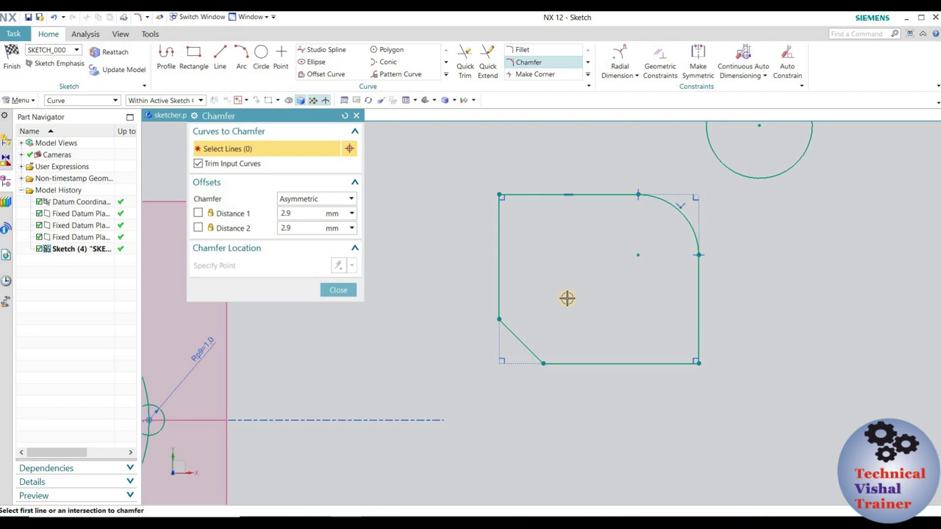
{"action": "left_click", "coordinate": [337, 291]}
{"action": "scroll", "coordinate": [410, 318], "scroll_direction": "down", "scroll_amount": 3}
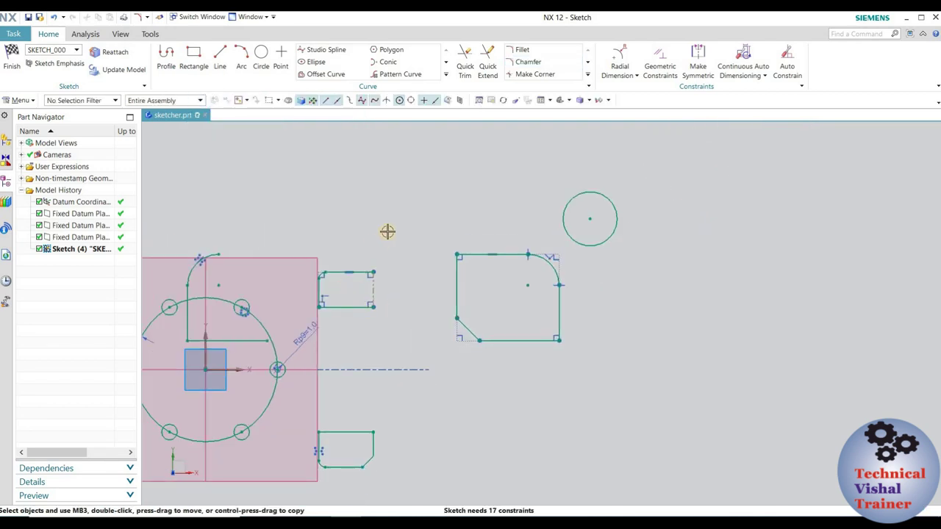
{"action": "scroll", "coordinate": [428, 253], "scroll_direction": "down", "scroll_amount": 1}
{"action": "scroll", "coordinate": [428, 253], "scroll_direction": "up", "scroll_amount": 1}
{"action": "scroll", "coordinate": [430, 256], "scroll_direction": "up", "scroll_amount": 1}
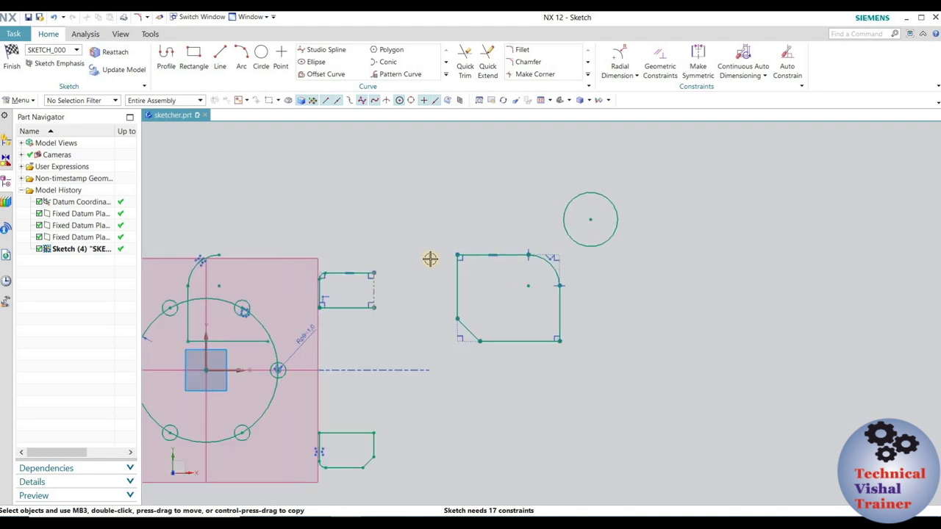